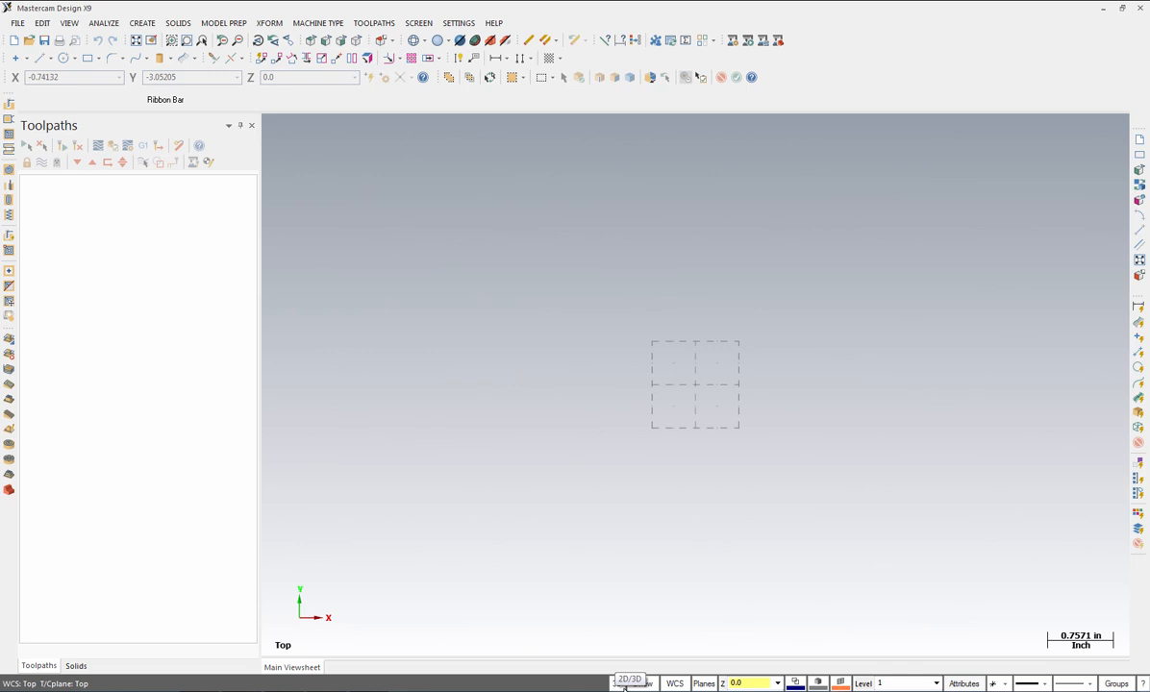
Step: Set 2D mode and show the Front view, with the construction plane also set to Front
left_click(621, 684)
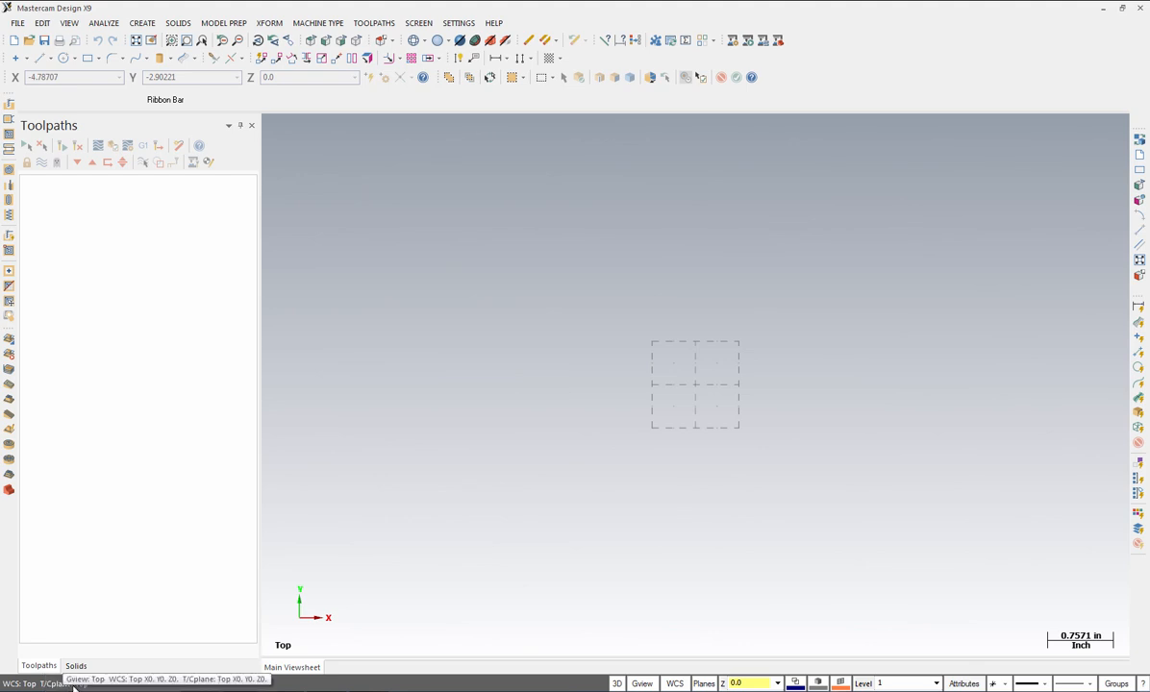
left_click(641, 684)
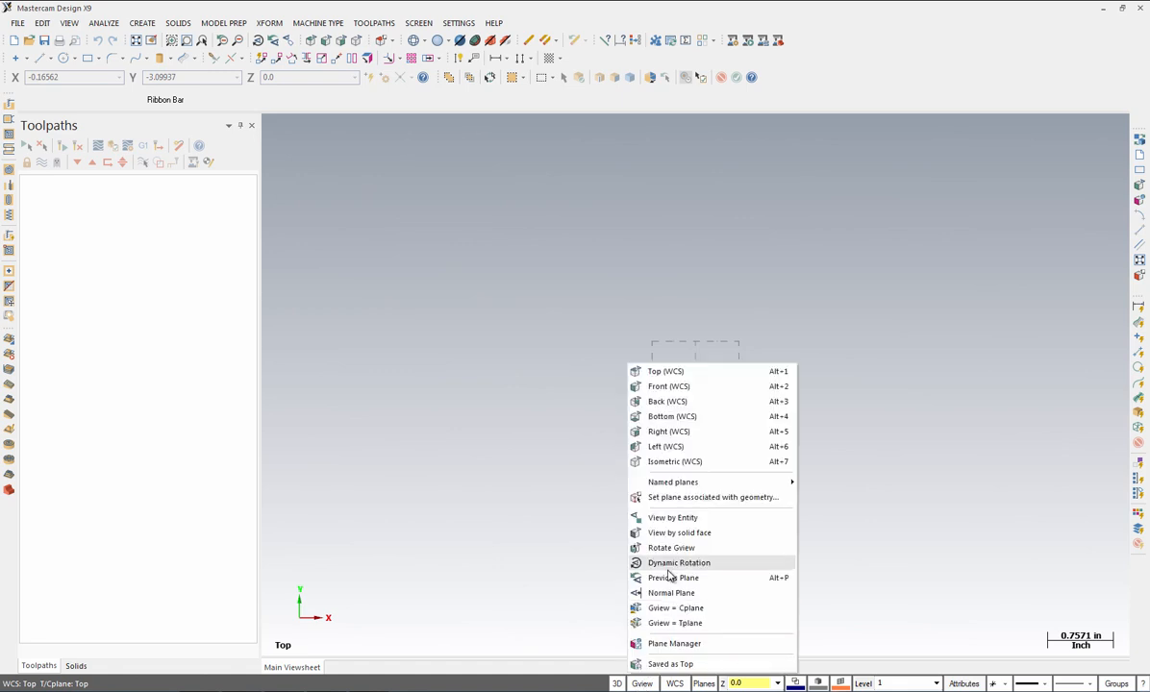
left_click(662, 388)
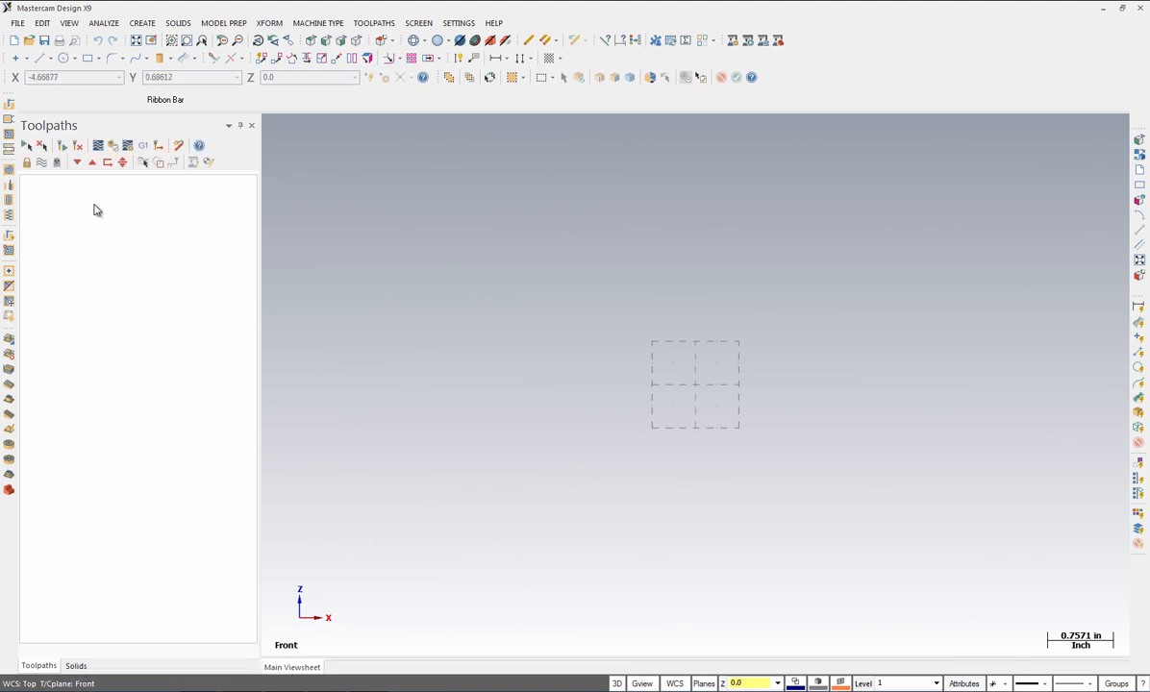
left_click(141, 23)
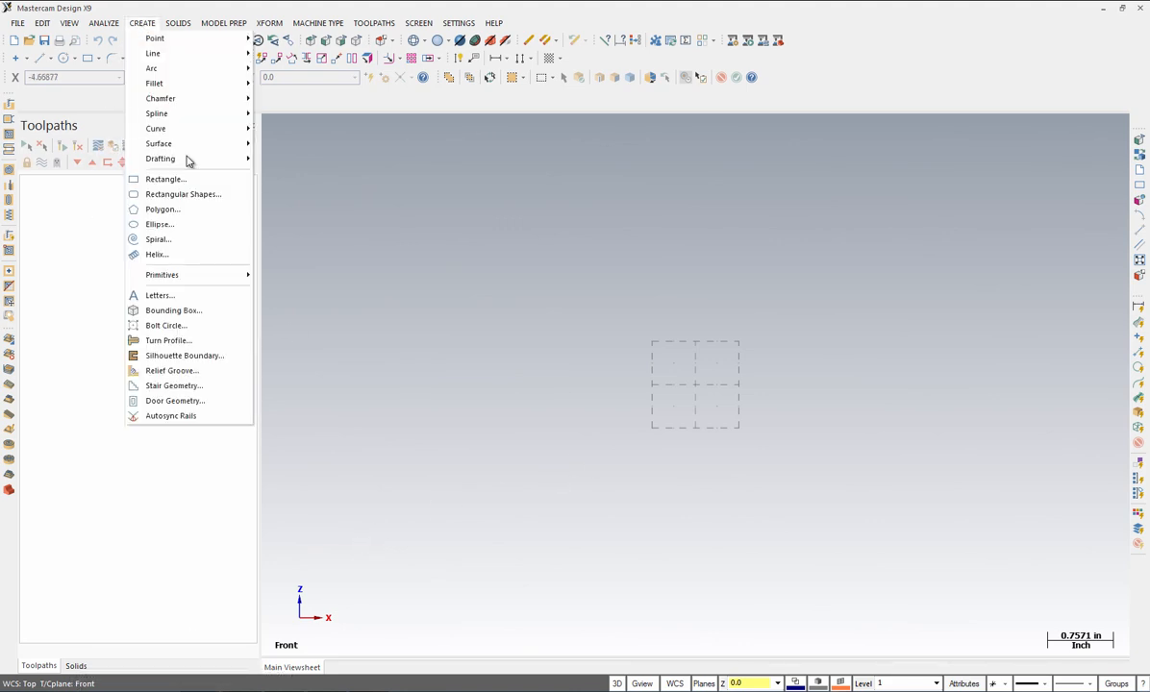
Step: Draw a 2.0 by -1.0 rectangle with its corner at the origin and fit it to the view
left_click(168, 180)
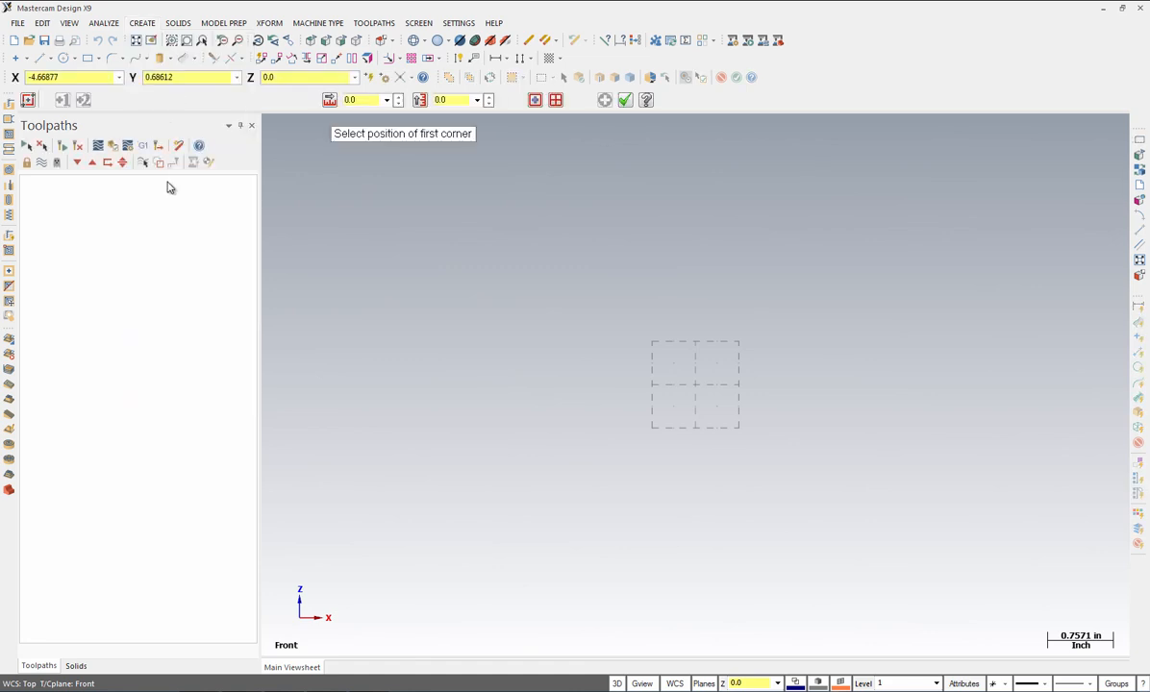
left_click(355, 101)
type("2")
key("Tab")
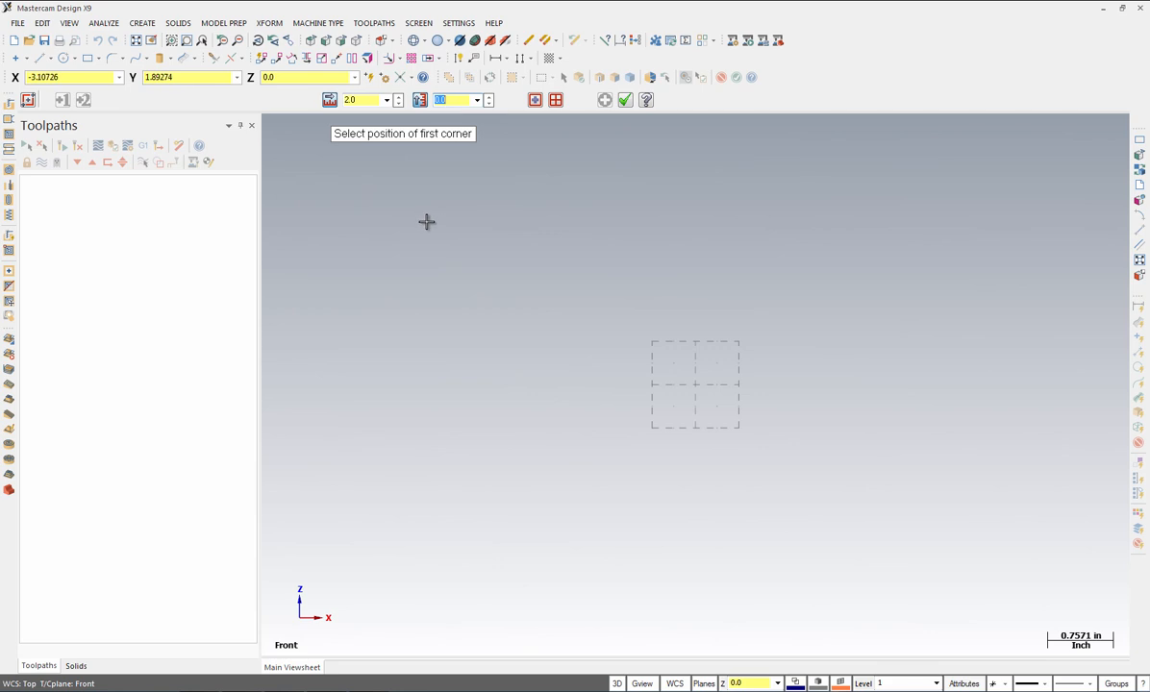
type("-1")
key("Return")
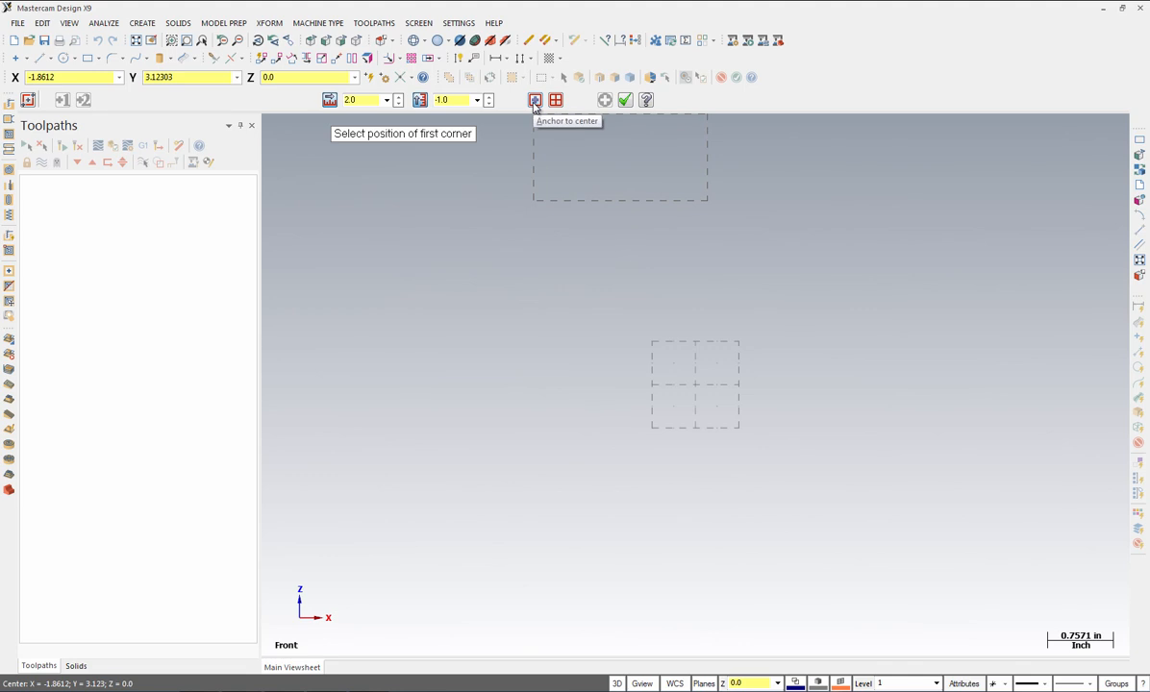
left_click(696, 385)
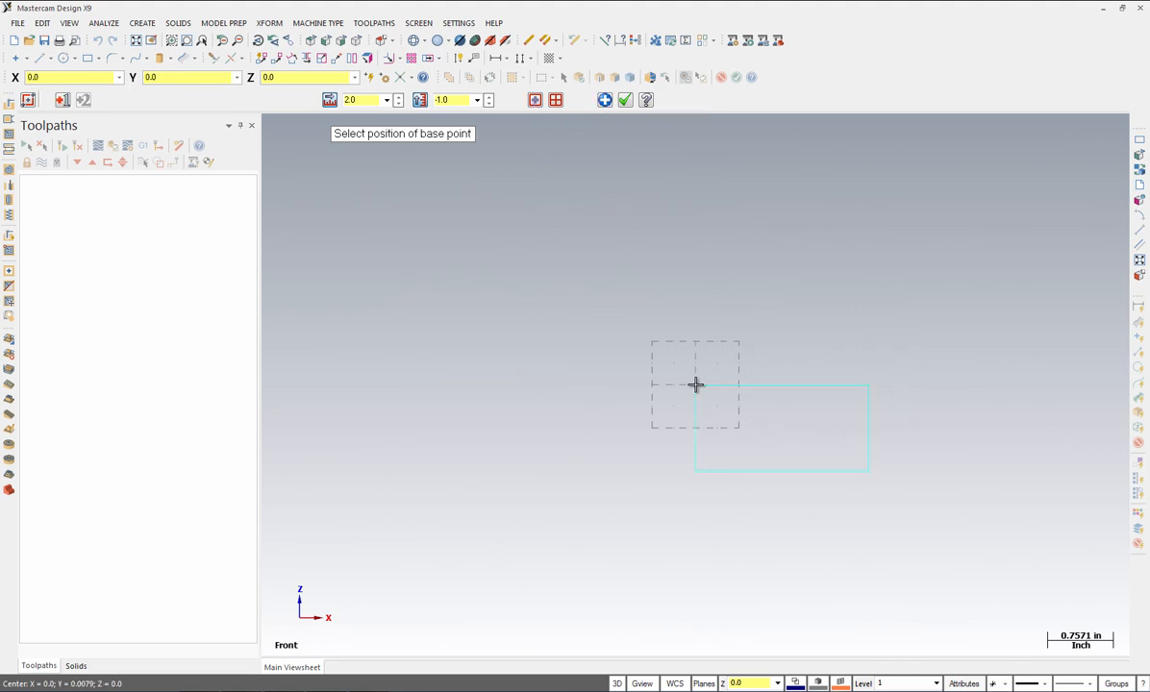
left_click(625, 102)
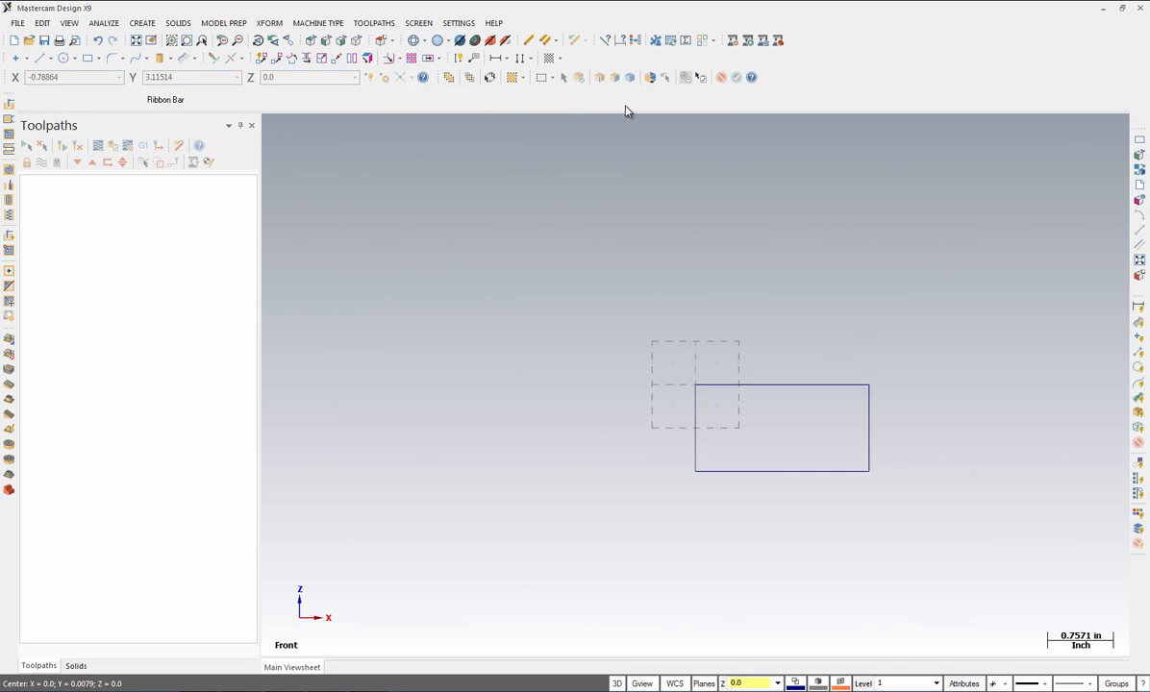
left_click(137, 40)
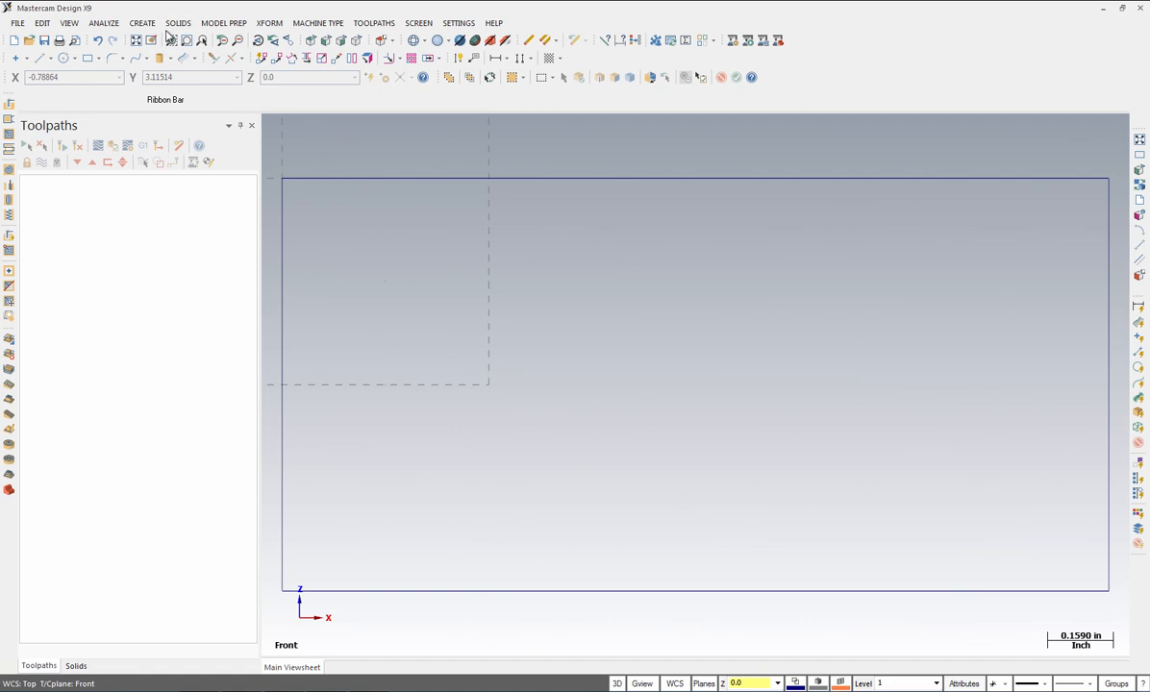
left_click(140, 23)
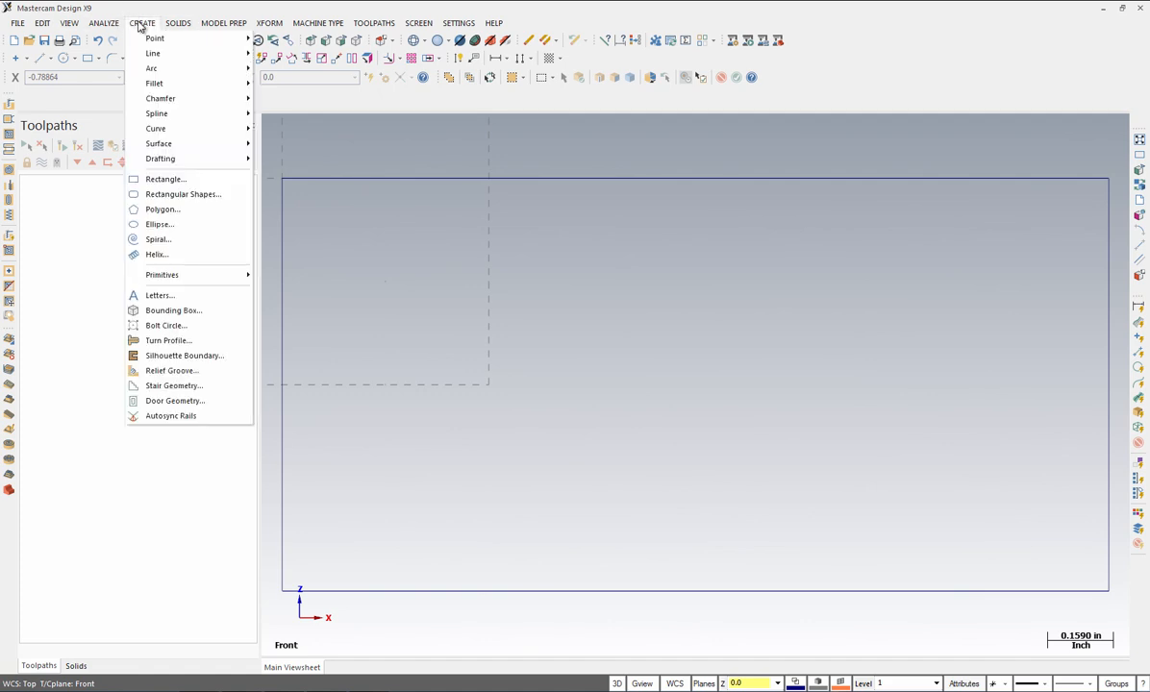
Step: Add a line parallel to the rectangle's bottom edge, offset 0.25 above it
mouse_move(159, 59)
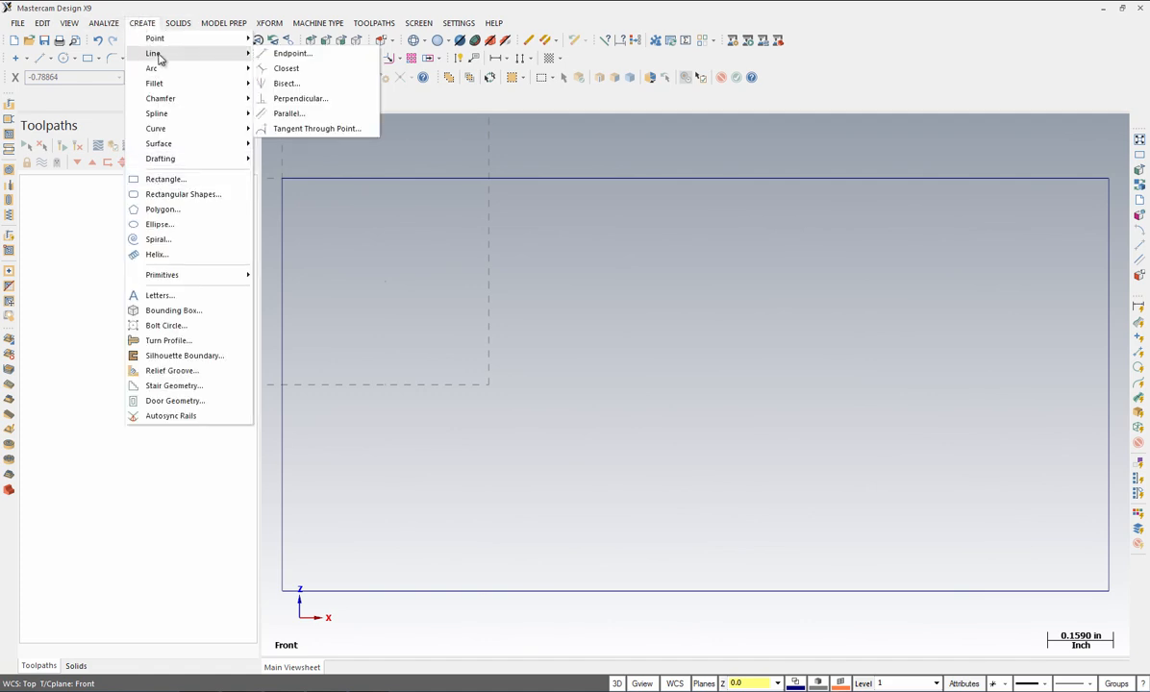
left_click(290, 114)
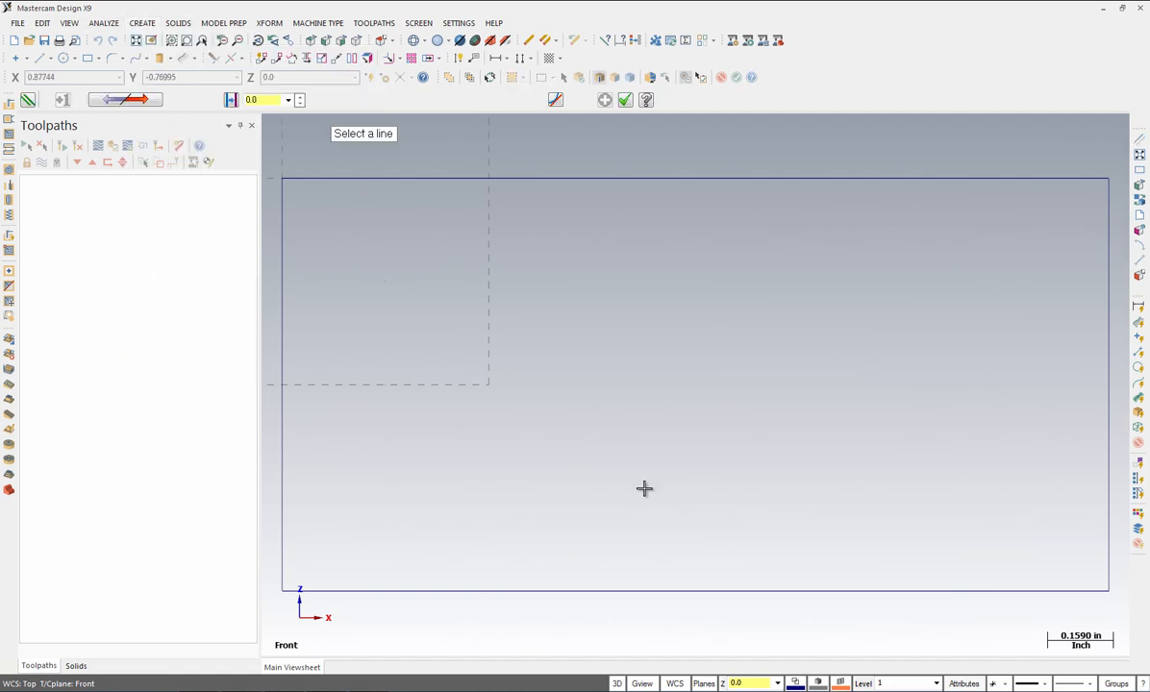
left_click(487, 592)
left_click(480, 492)
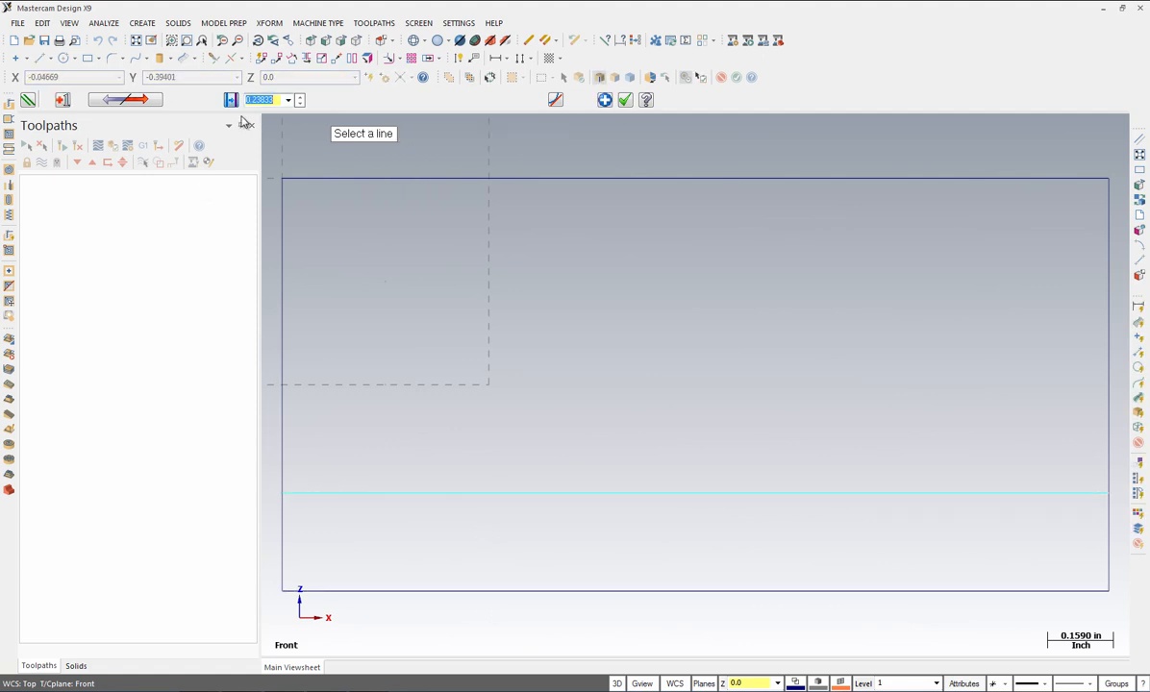
type(".25")
key("Return")
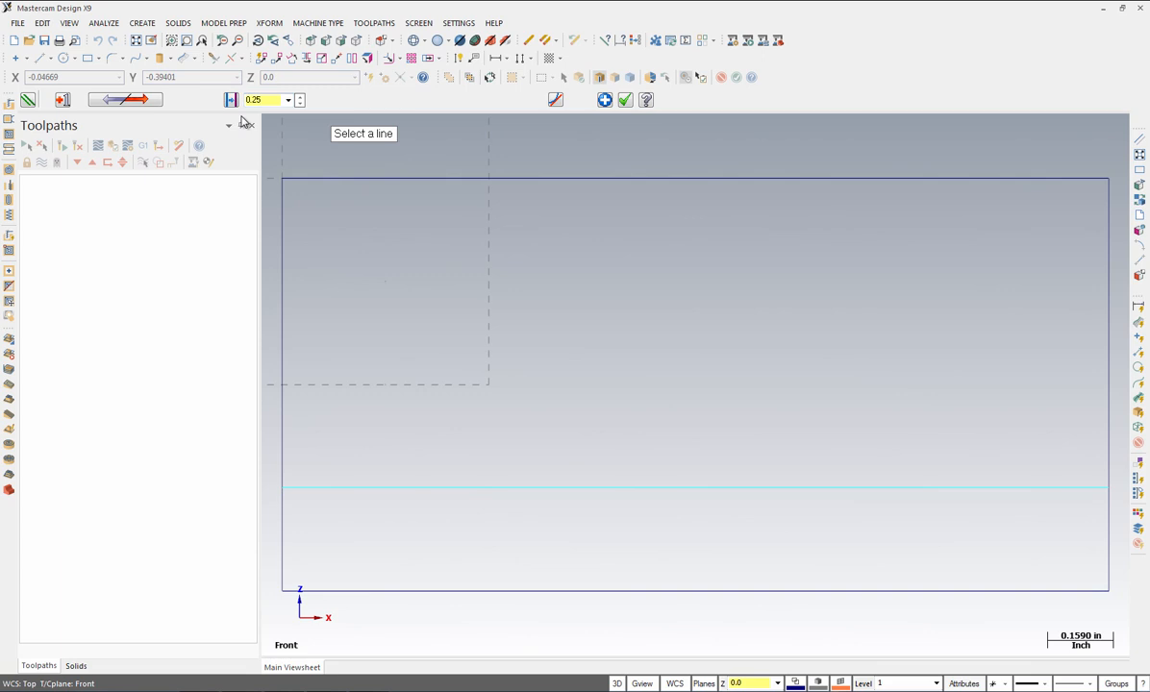
left_click(626, 101)
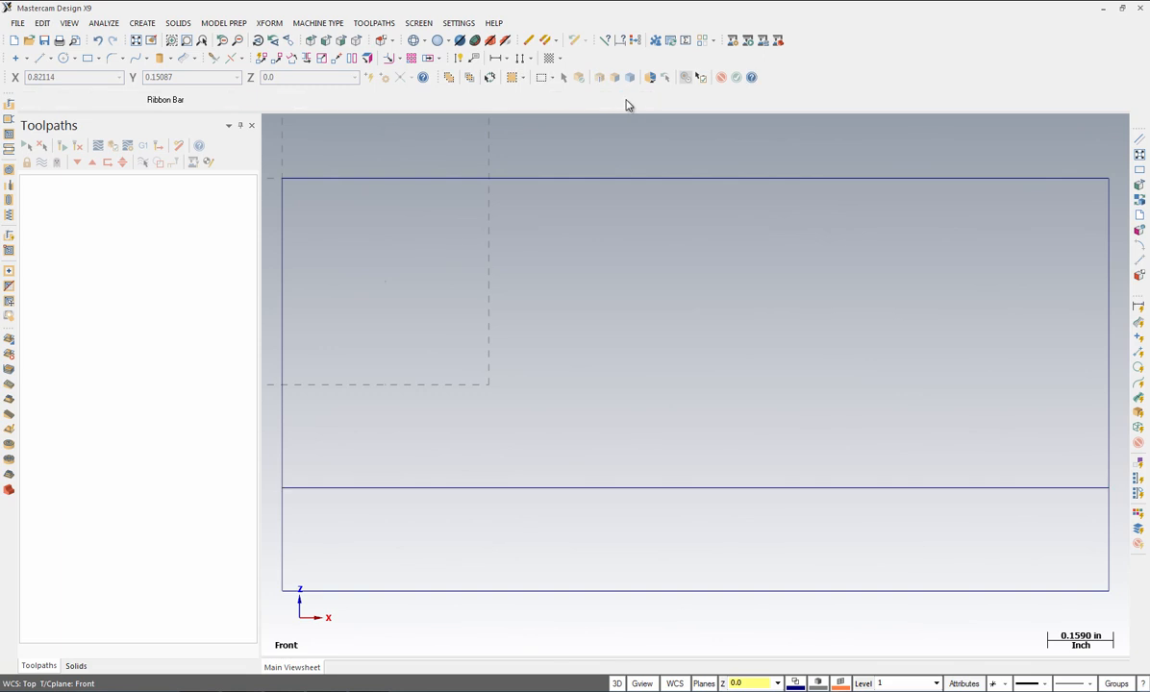
left_click(141, 23)
Step: Draw a 0.25-long line at 350° from the rectangle's top-left corner
mouse_move(149, 52)
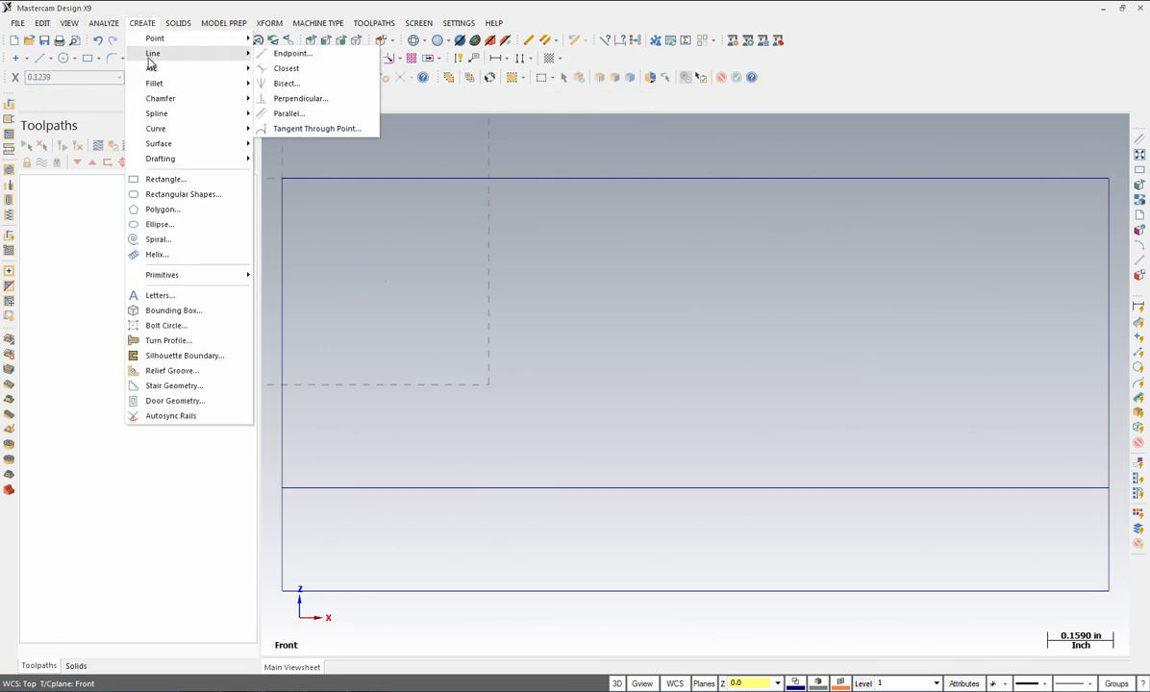
left_click(271, 55)
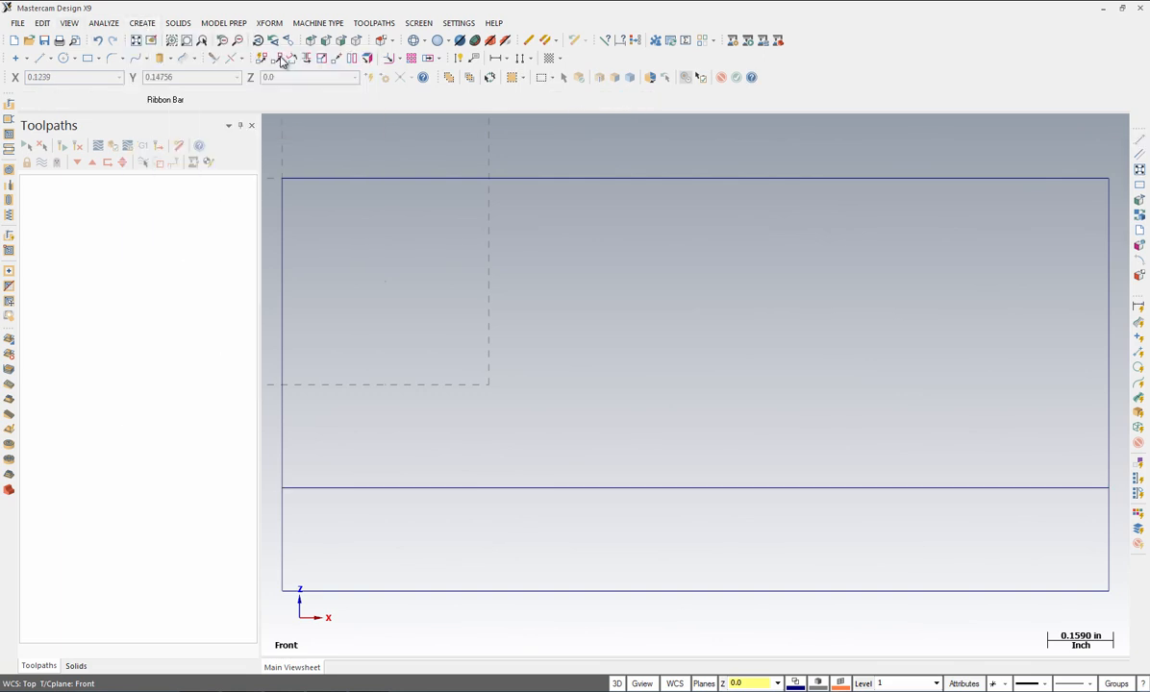
left_click(283, 180)
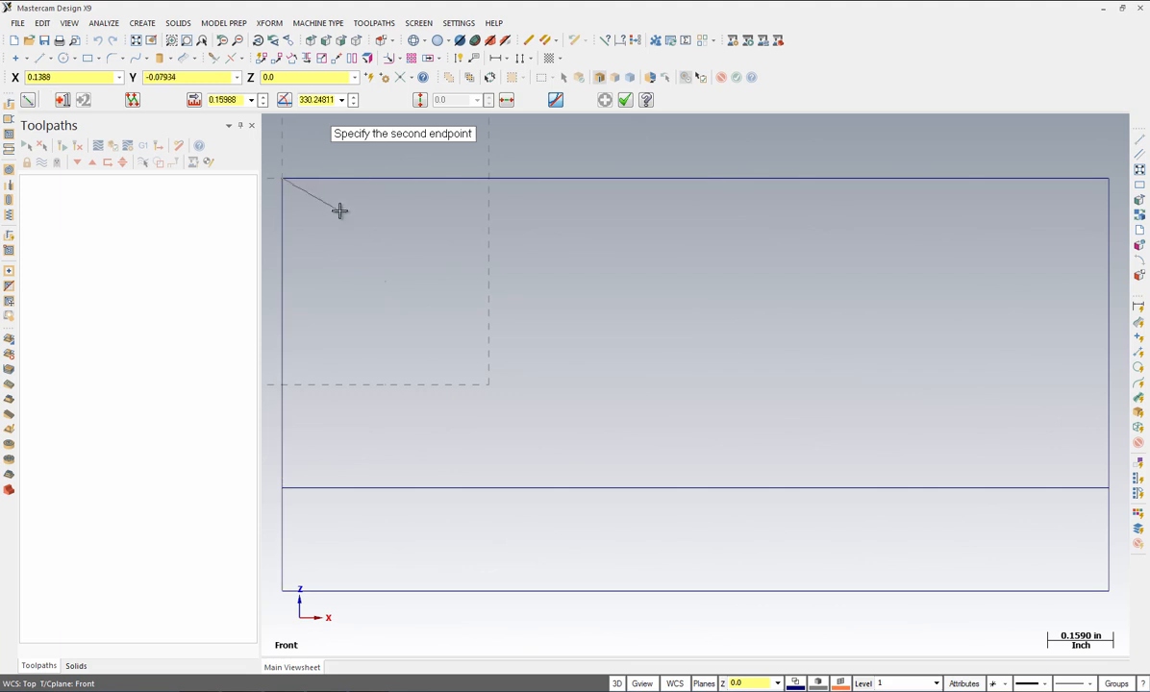
left_click(379, 259)
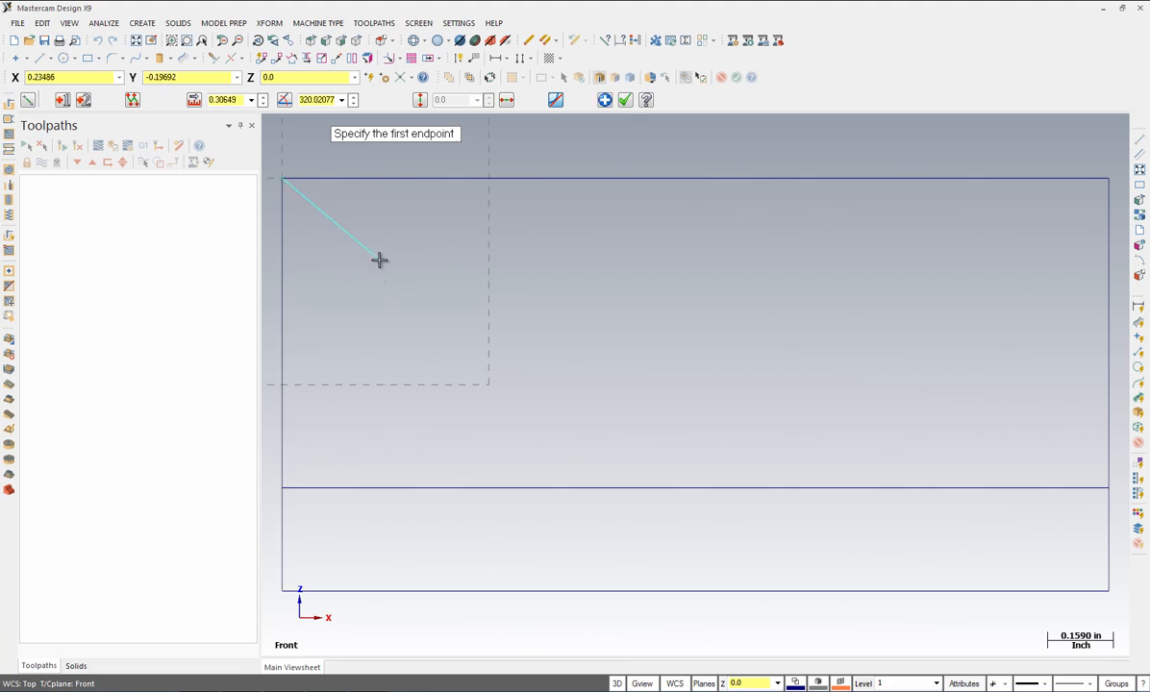
double_click(231, 100)
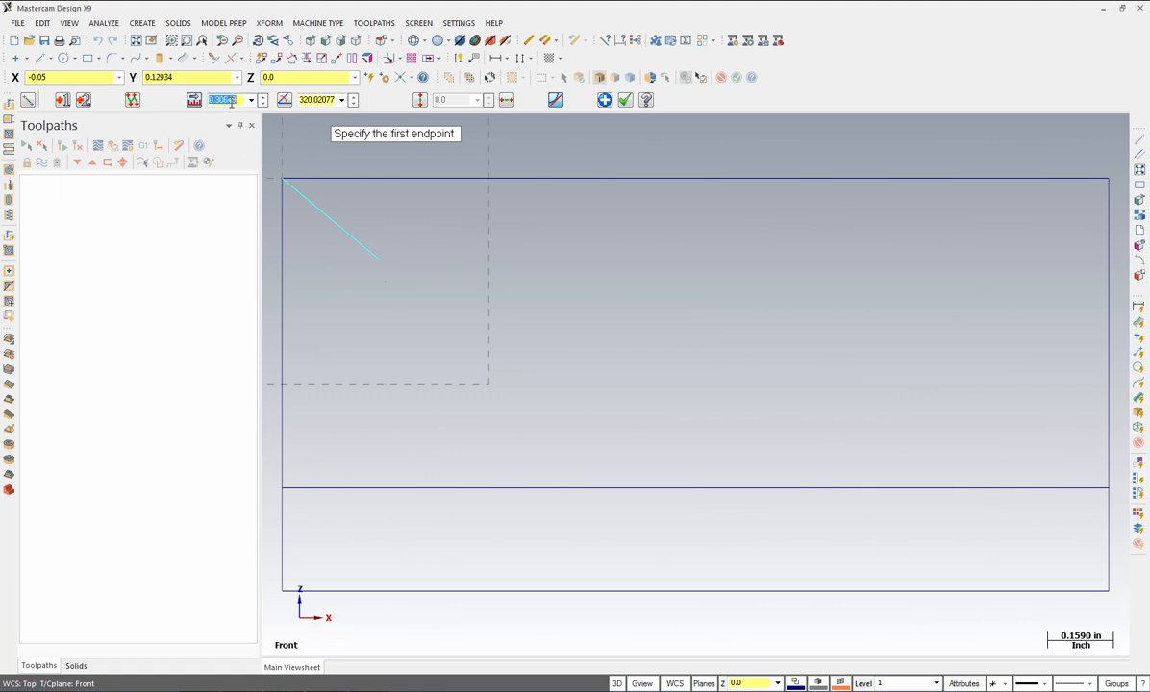
key("BackSpace")
key("Return")
double_click(317, 100)
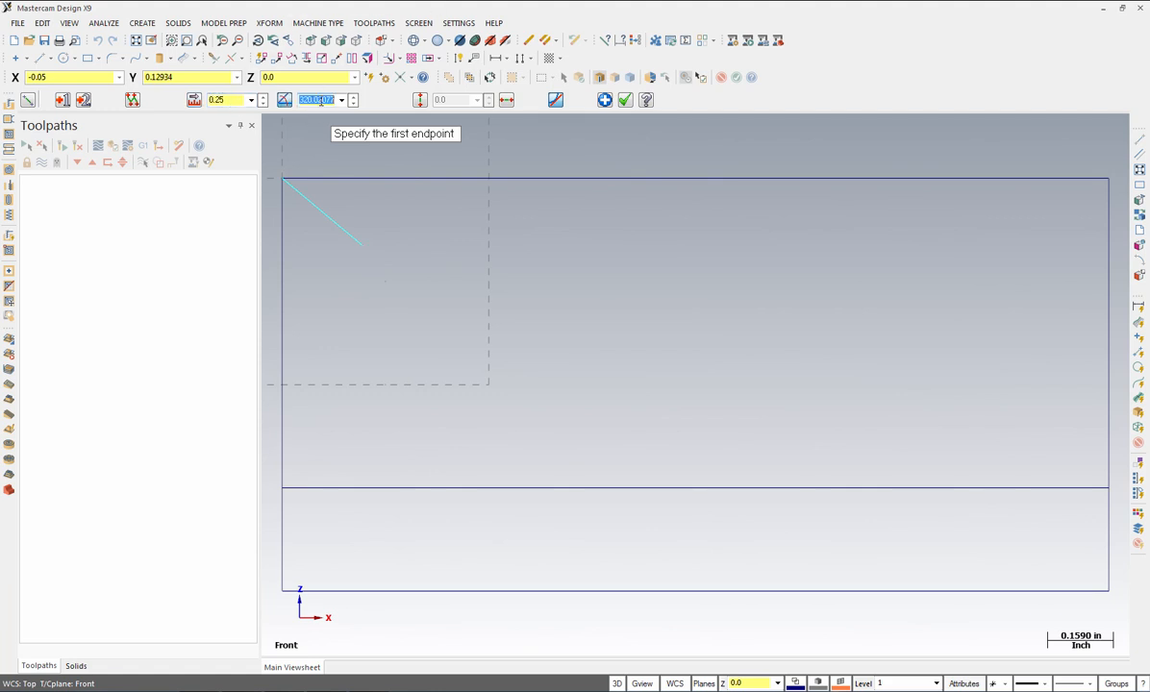
type("350")
key("Return")
left_click(605, 101)
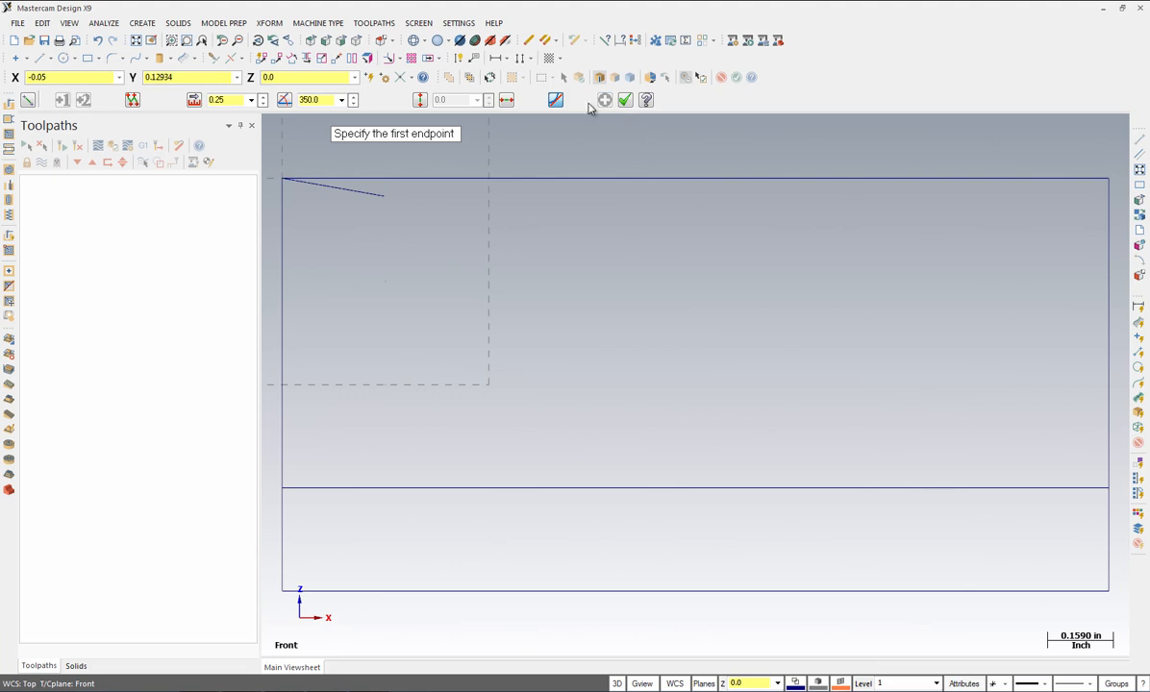
Step: Draw a 1.0-long line at 150° from the offset line's right end
left_click(1109, 488)
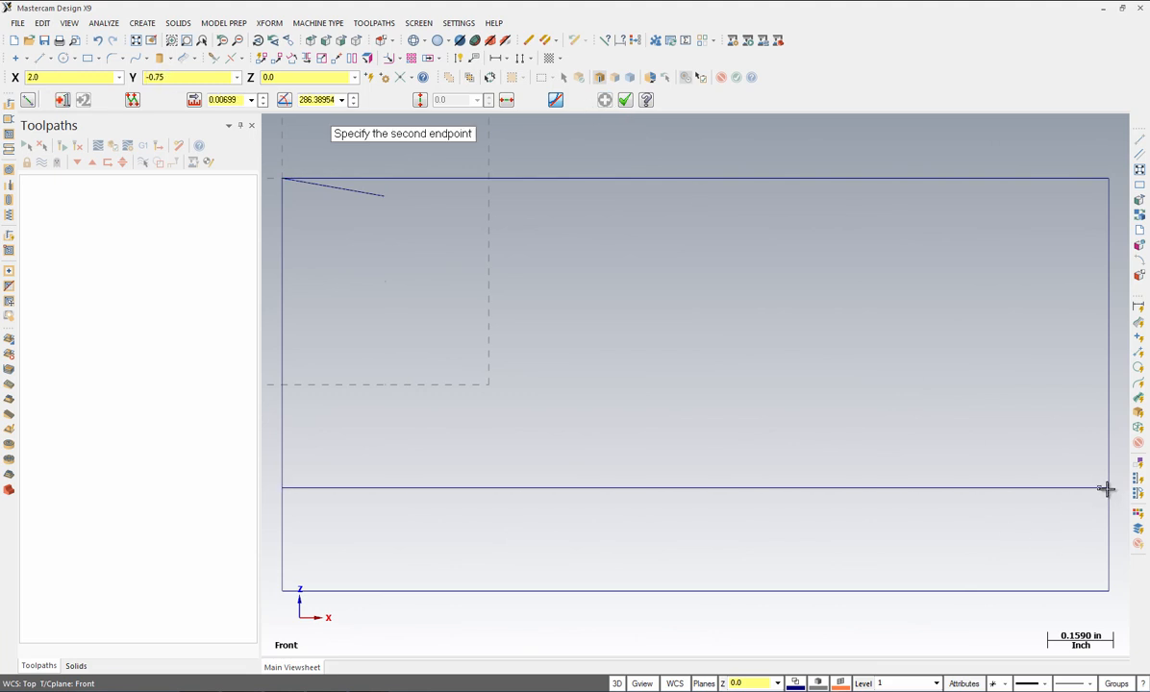
left_click(1008, 425)
left_click(229, 102)
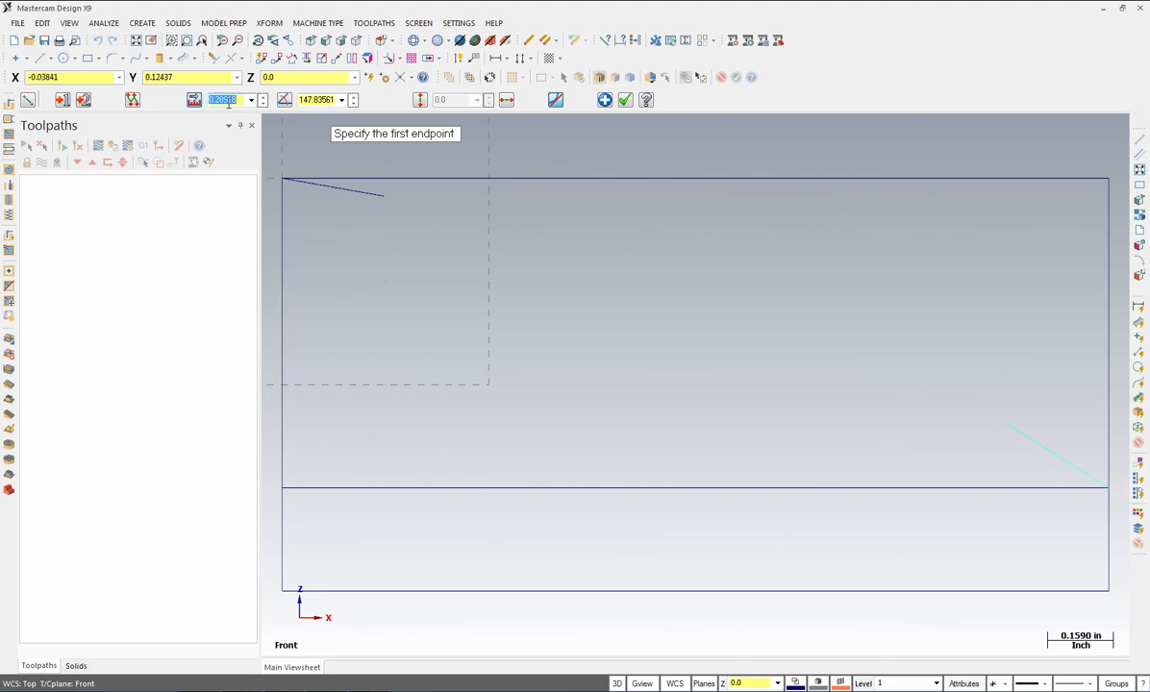
type("1.0")
key("Return")
left_click(327, 100)
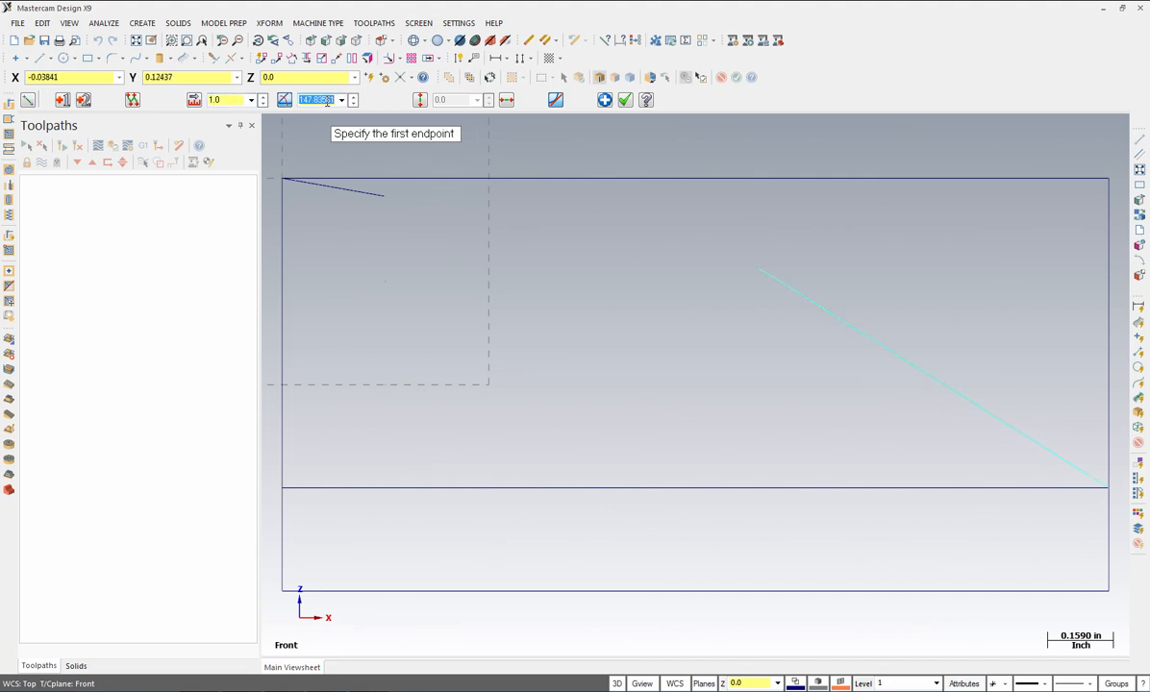
type("150")
key("Return")
left_click(624, 102)
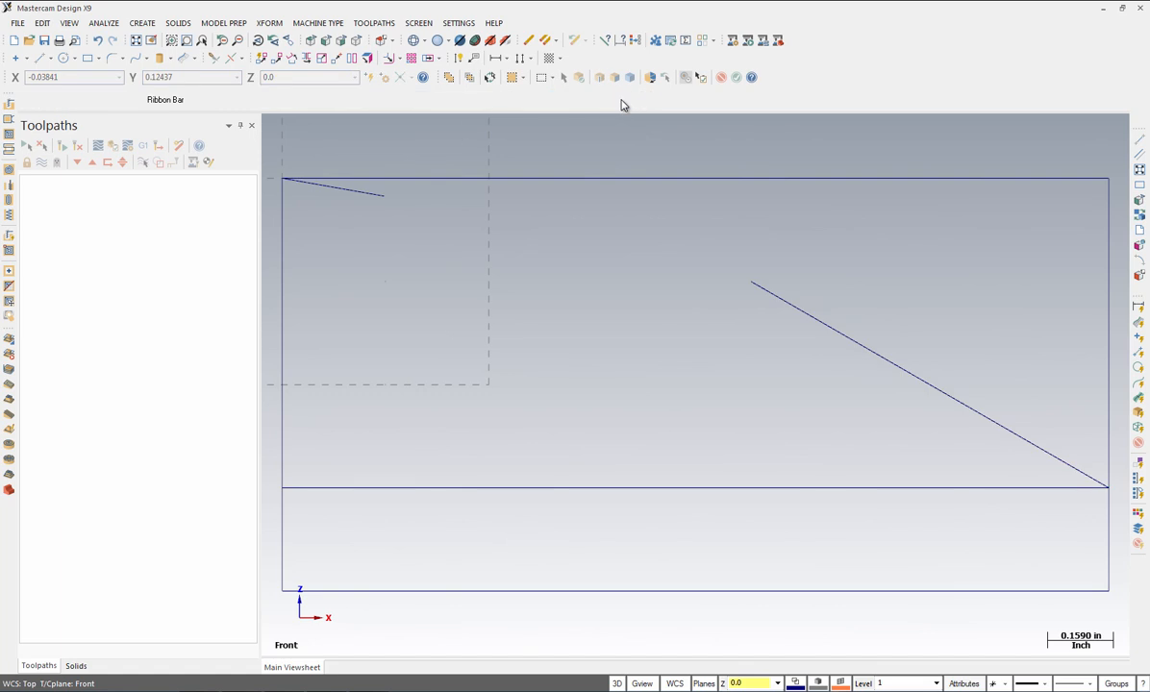
left_click(144, 23)
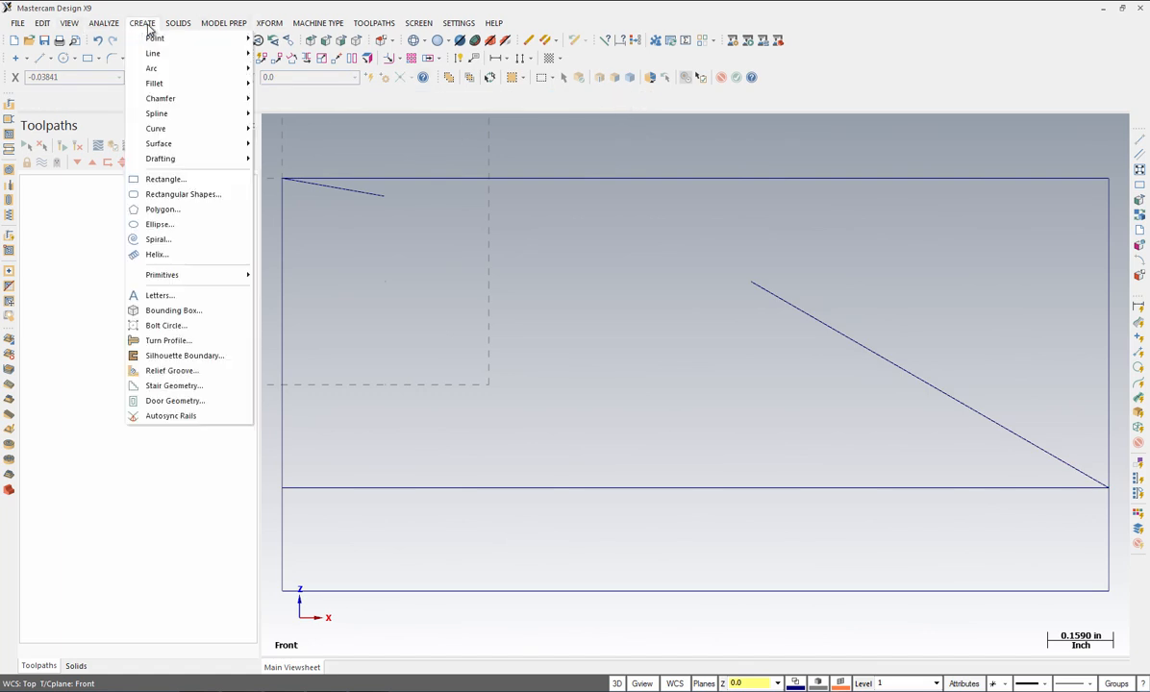
Step: Add a radius 5.0 arc from the short top line's end to the diagonal's start
mouse_move(192, 69)
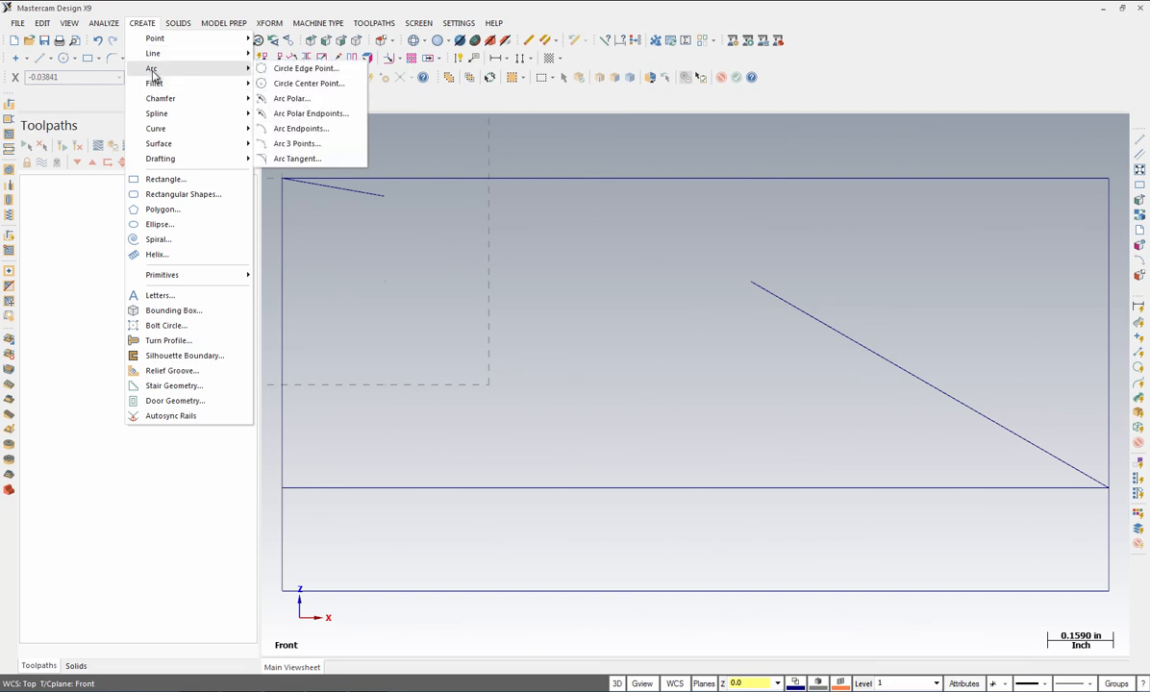
left_click(289, 128)
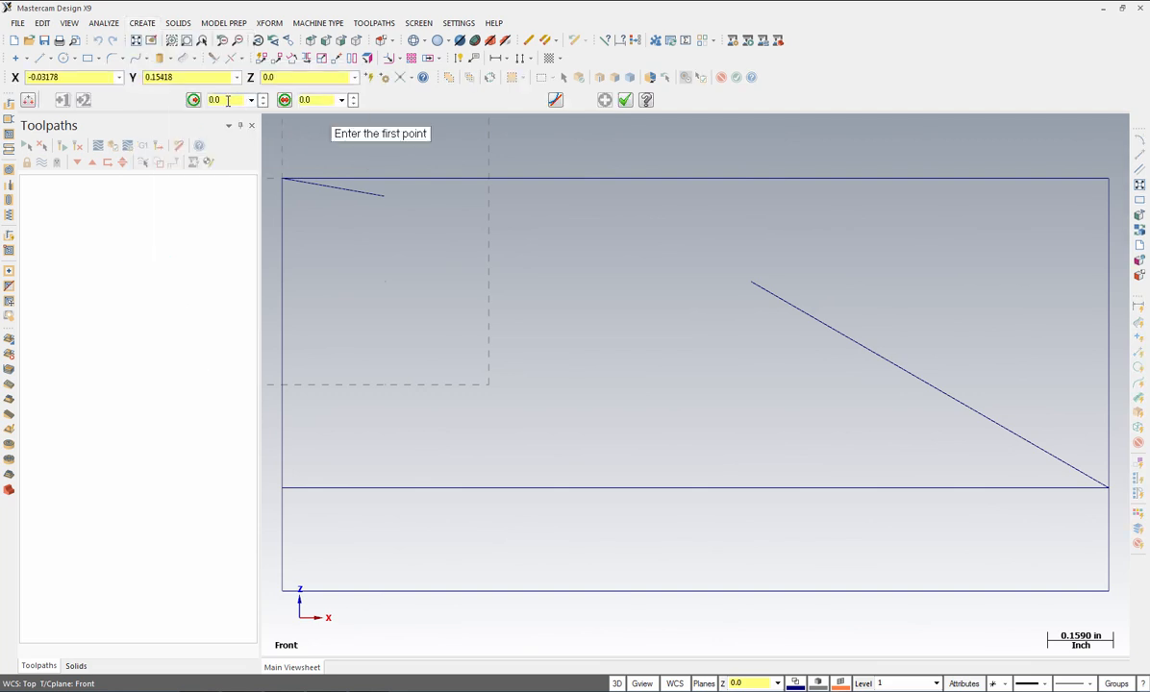
left_click(228, 100)
type("5.0")
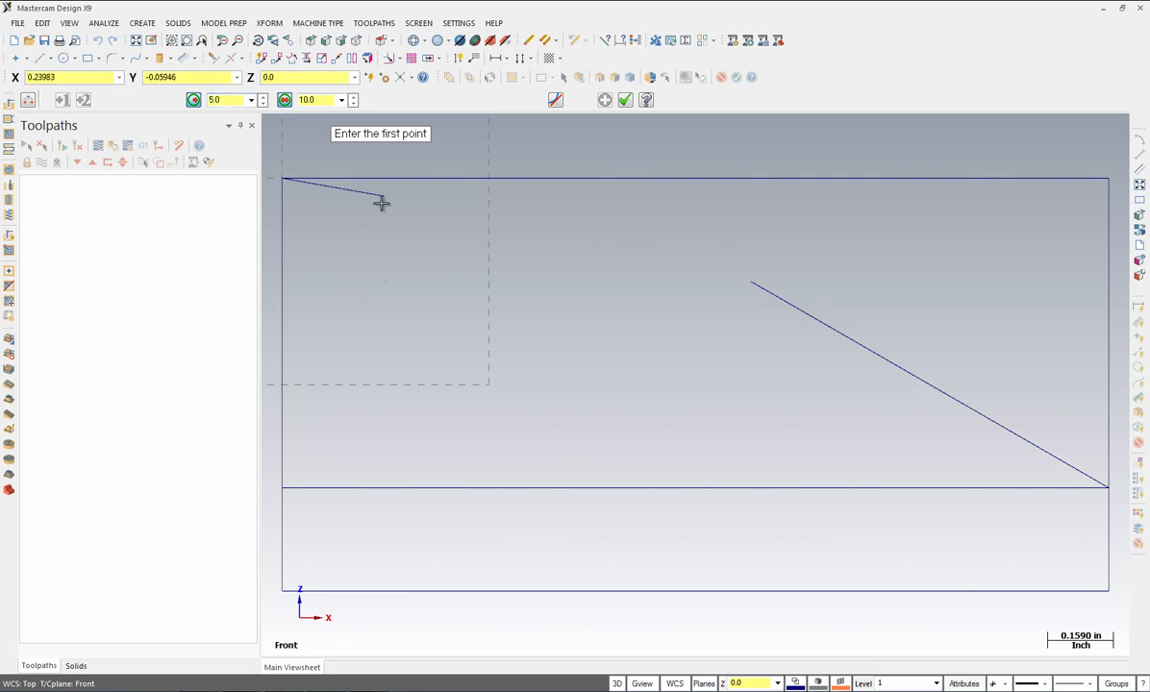
left_click(384, 196)
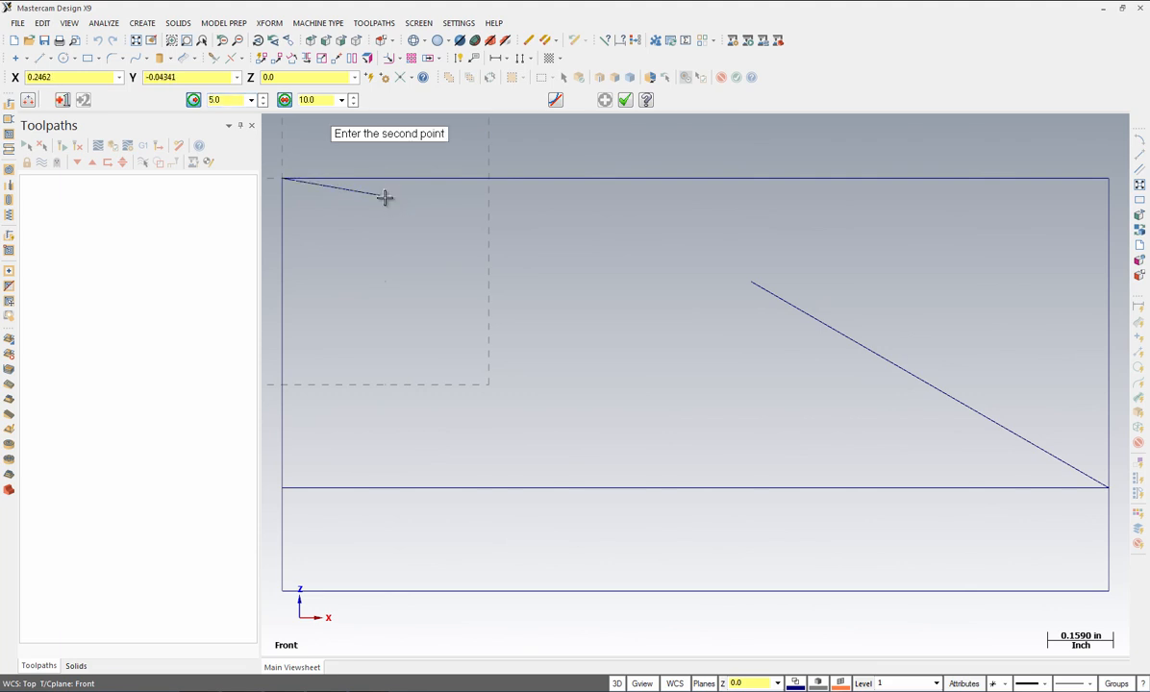
left_click(751, 282)
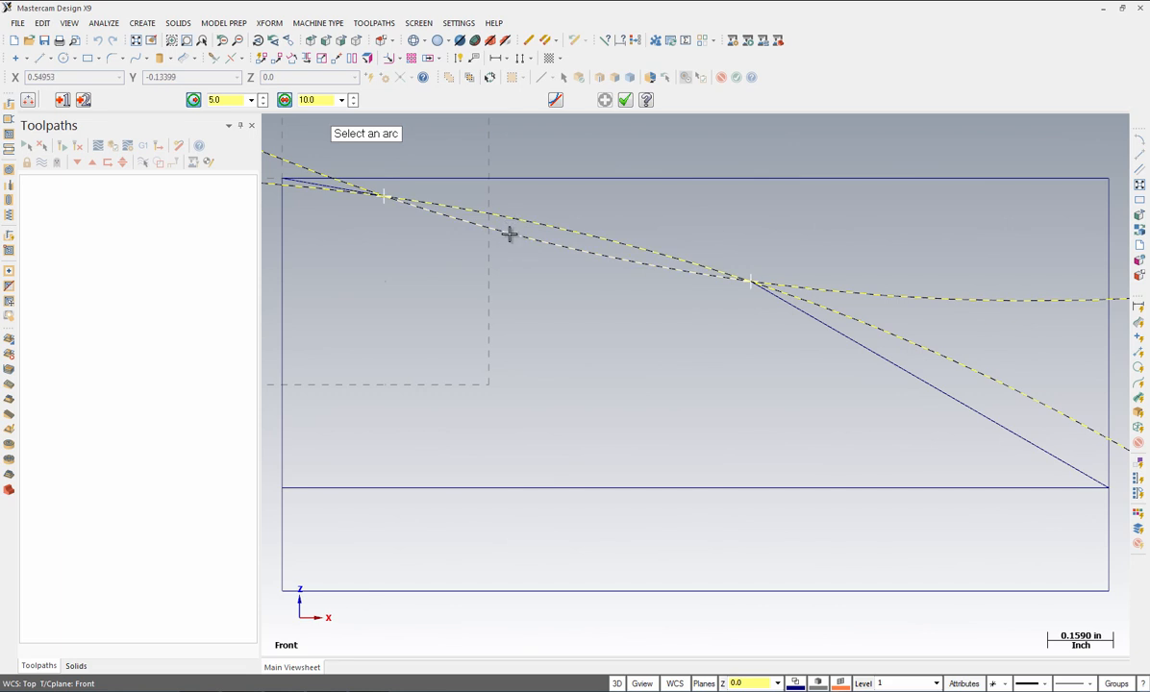
left_click(510, 234)
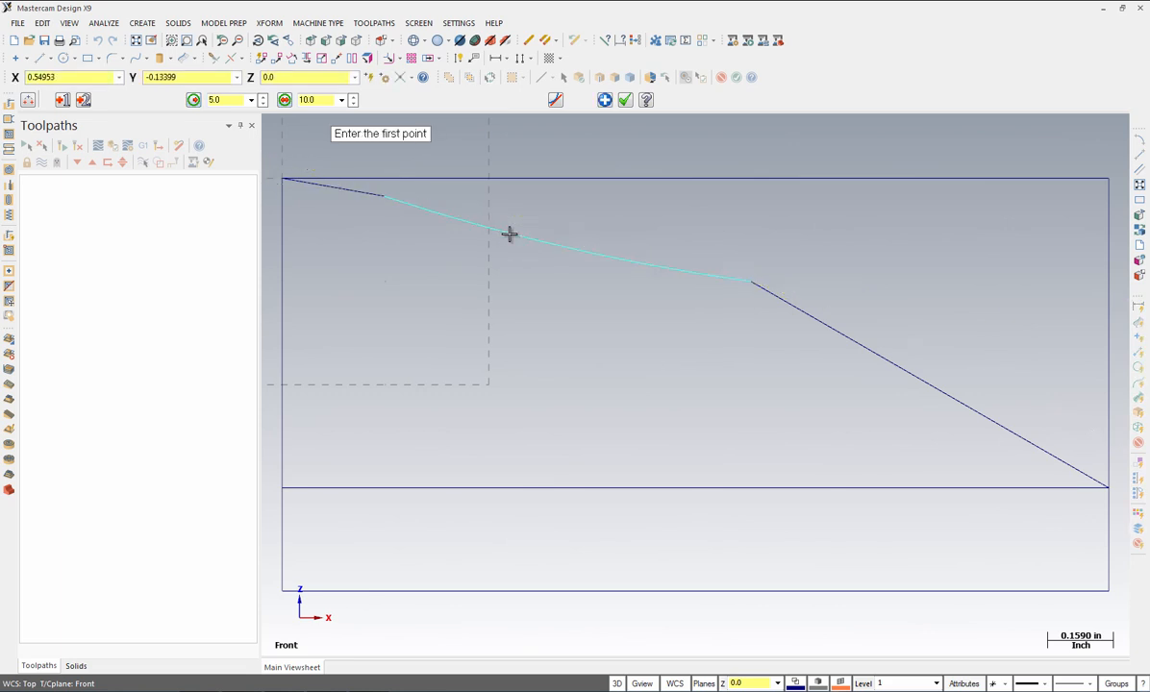
left_click(605, 101)
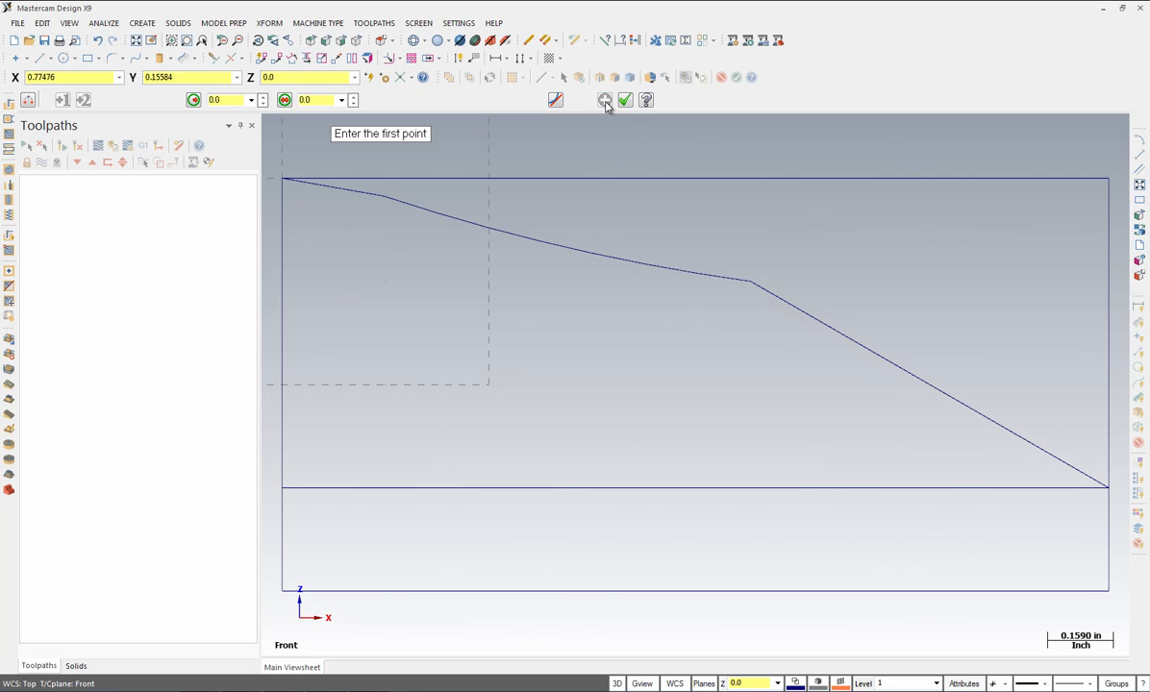
Step: Add an outward-bulging radius 1.5 arc across the diagonal's two endpoints
left_click(223, 101)
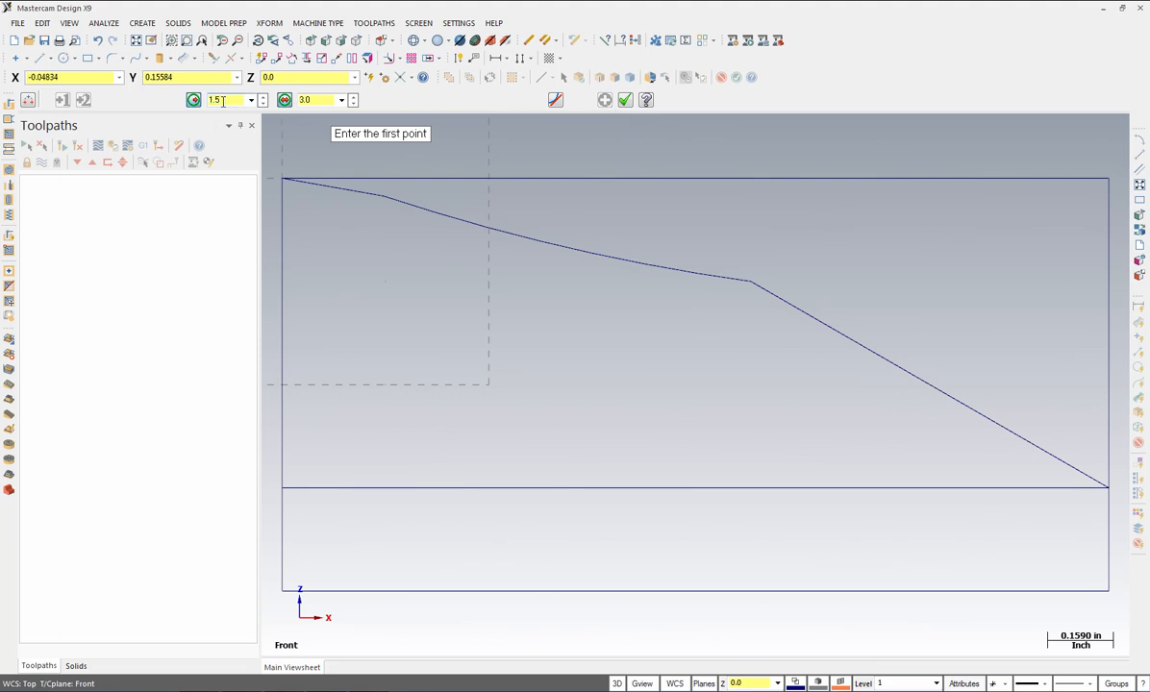
left_click(752, 282)
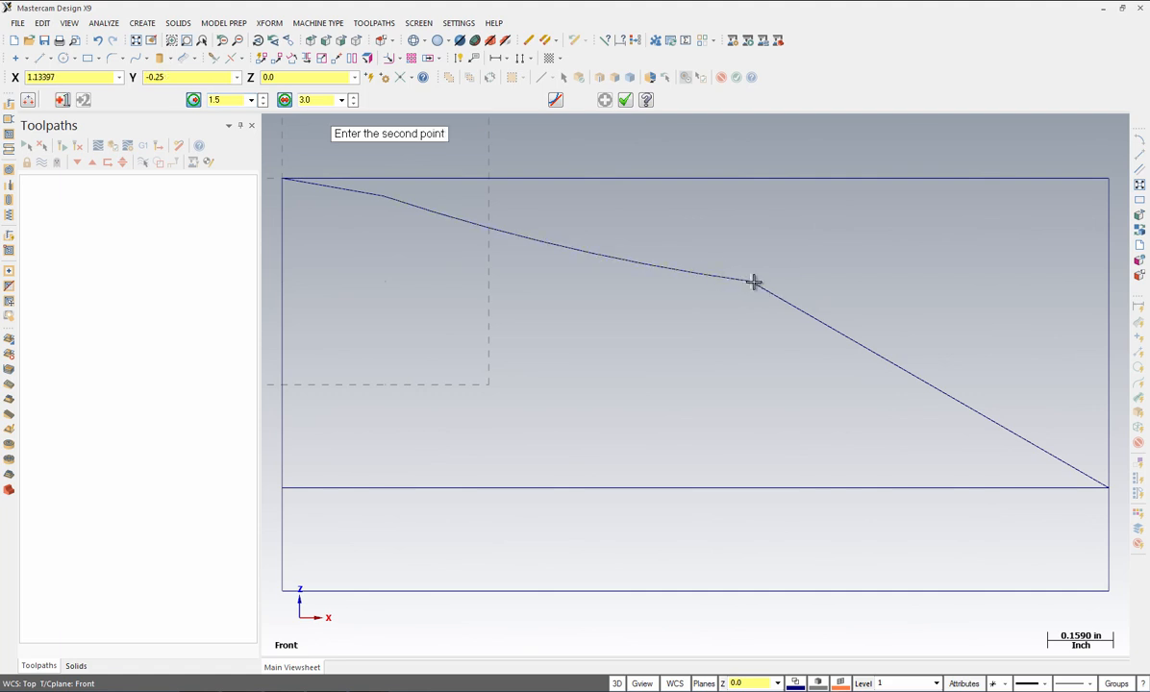
left_click(1110, 487)
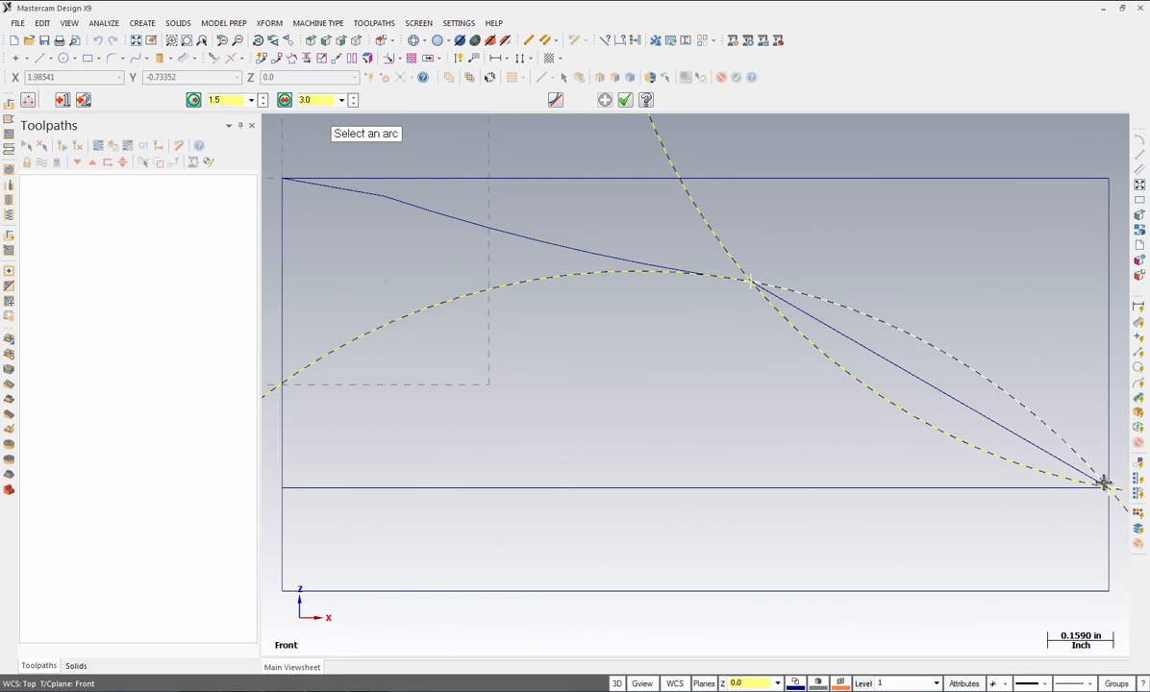
left_click(951, 357)
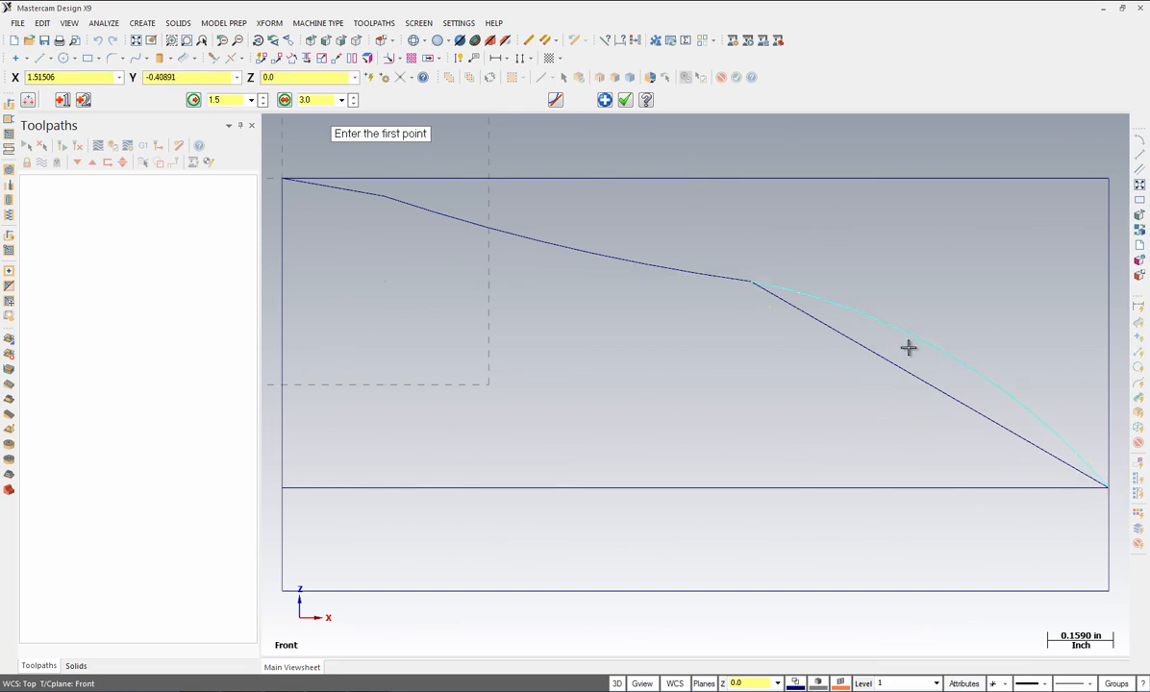
left_click(626, 102)
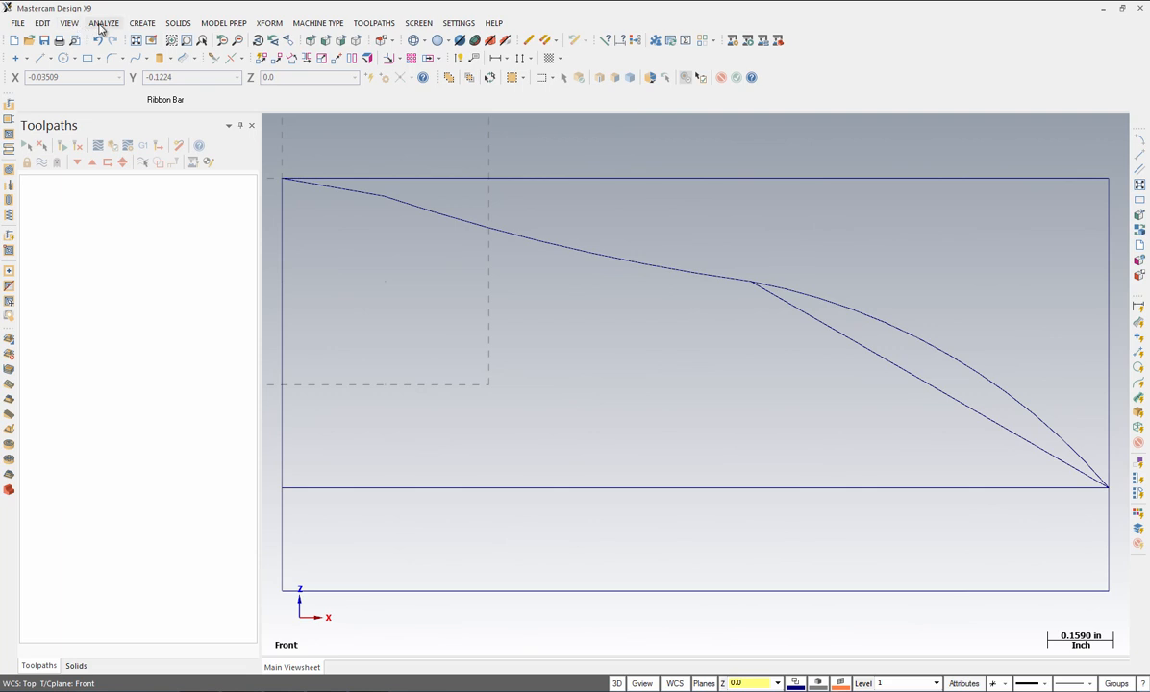
Step: Delete the top and right boundary lines, the diagonal, the offset line and the bottom edge
left_click(42, 24)
mouse_move(73, 161)
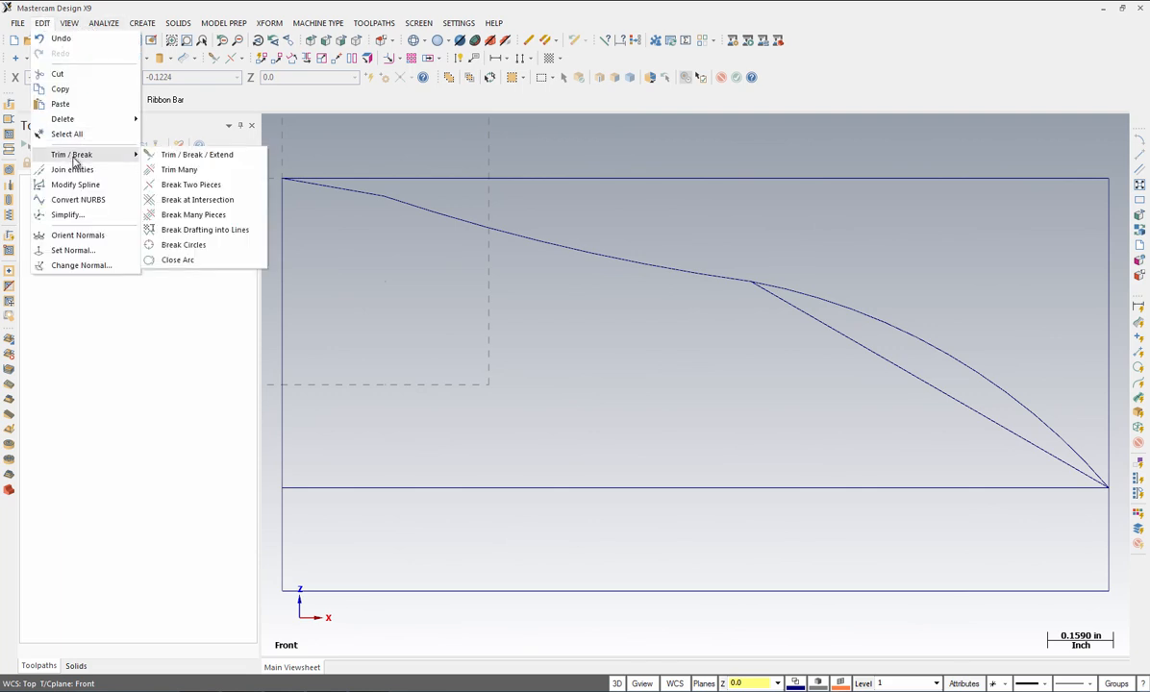
left_click(172, 156)
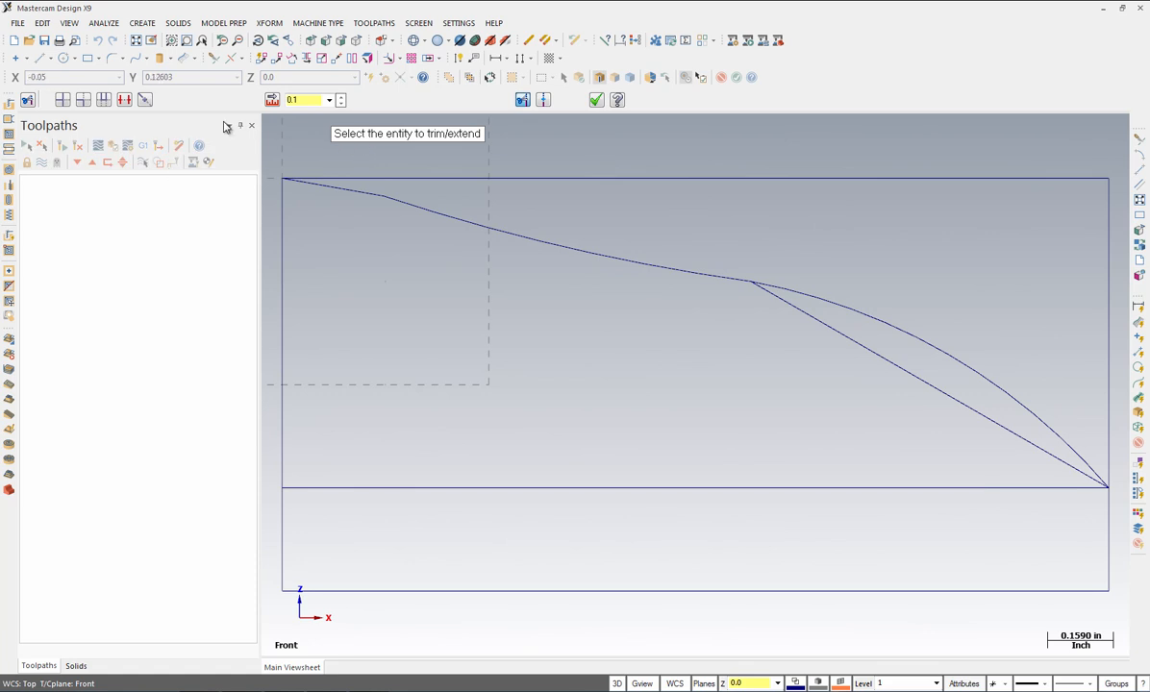
left_click(124, 101)
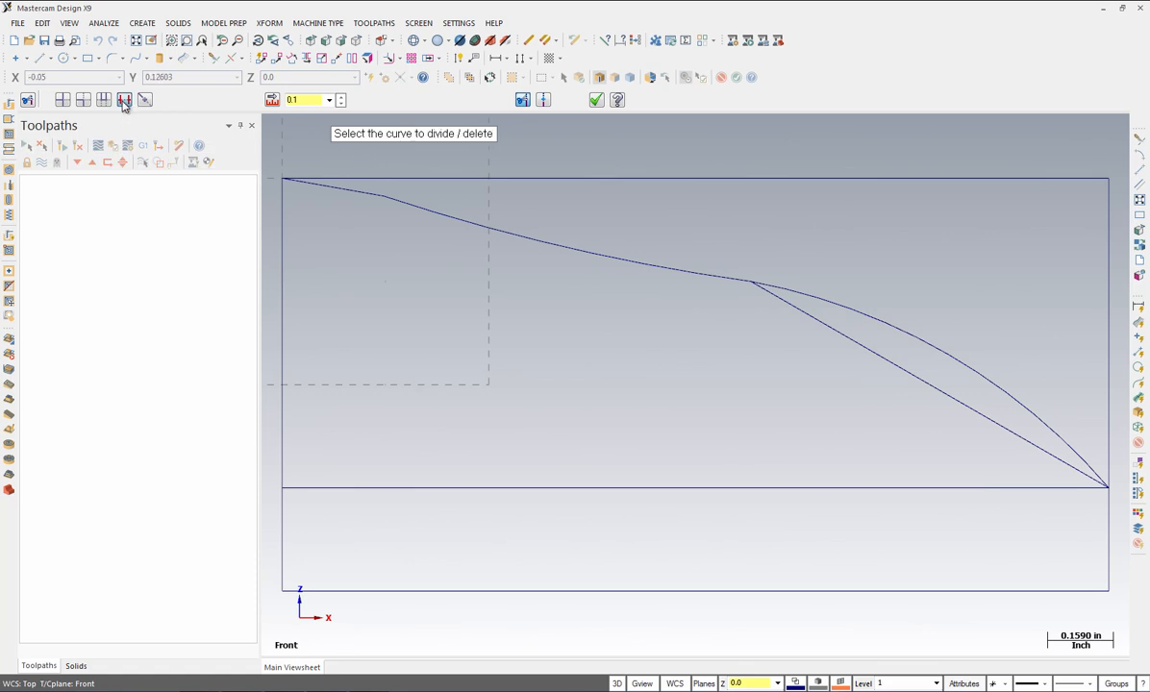
left_click(513, 178)
left_click(1109, 288)
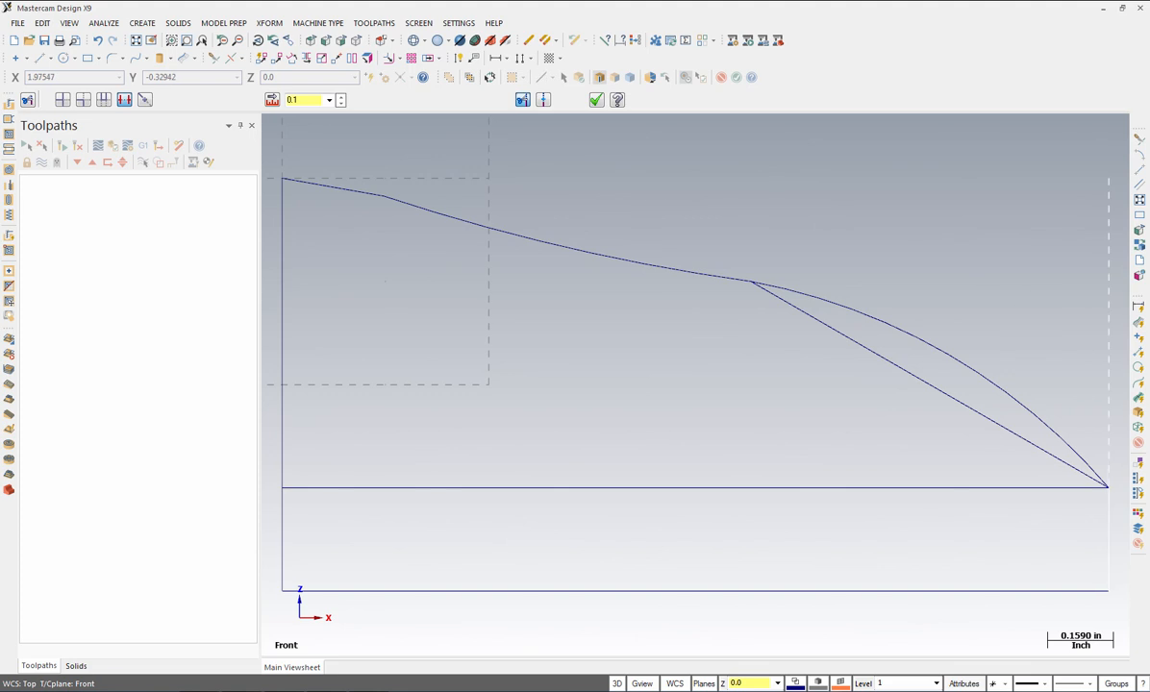
left_click(938, 390)
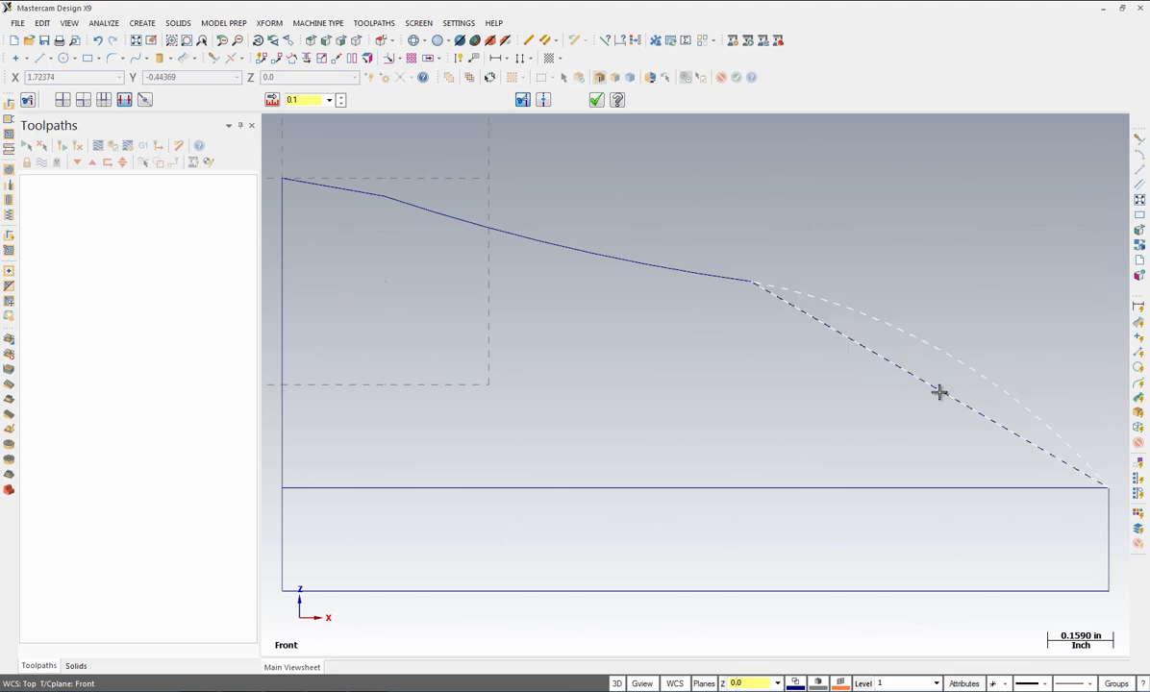
left_click(914, 488)
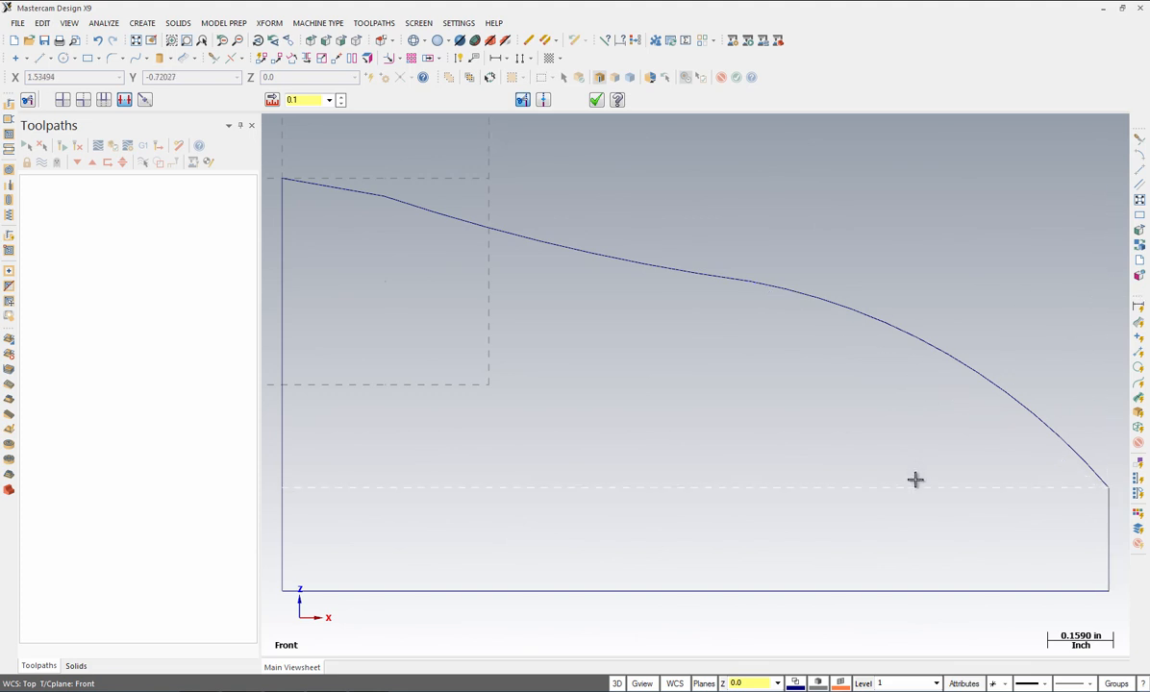
left_click(877, 590)
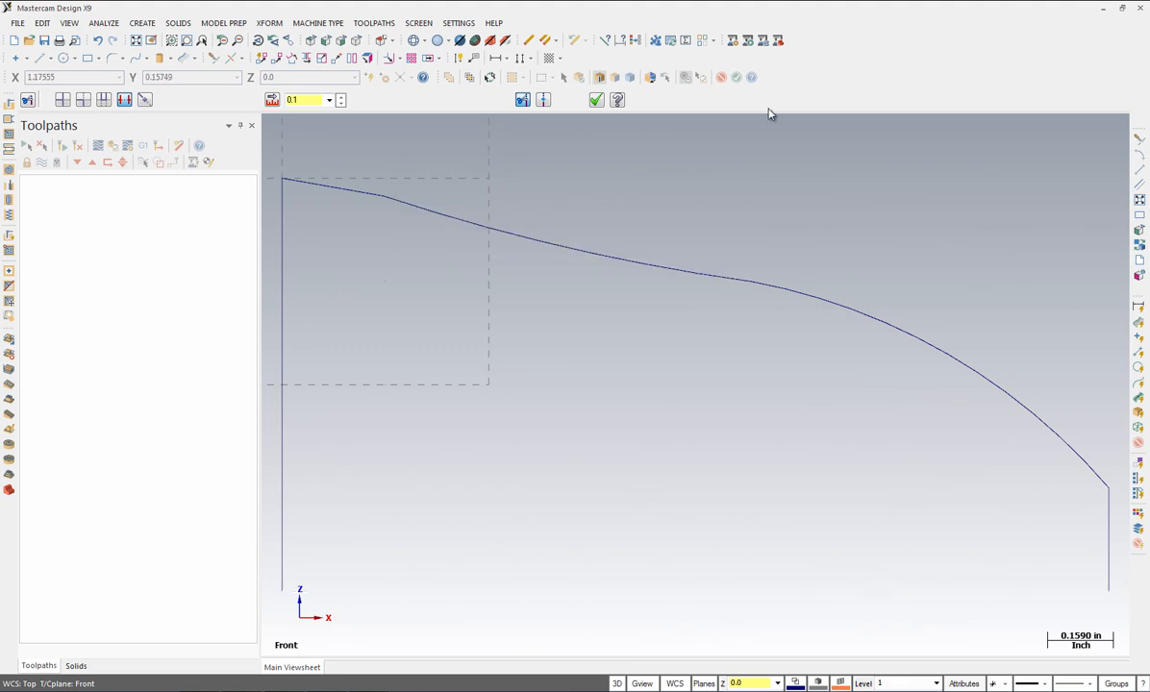
left_click(598, 101)
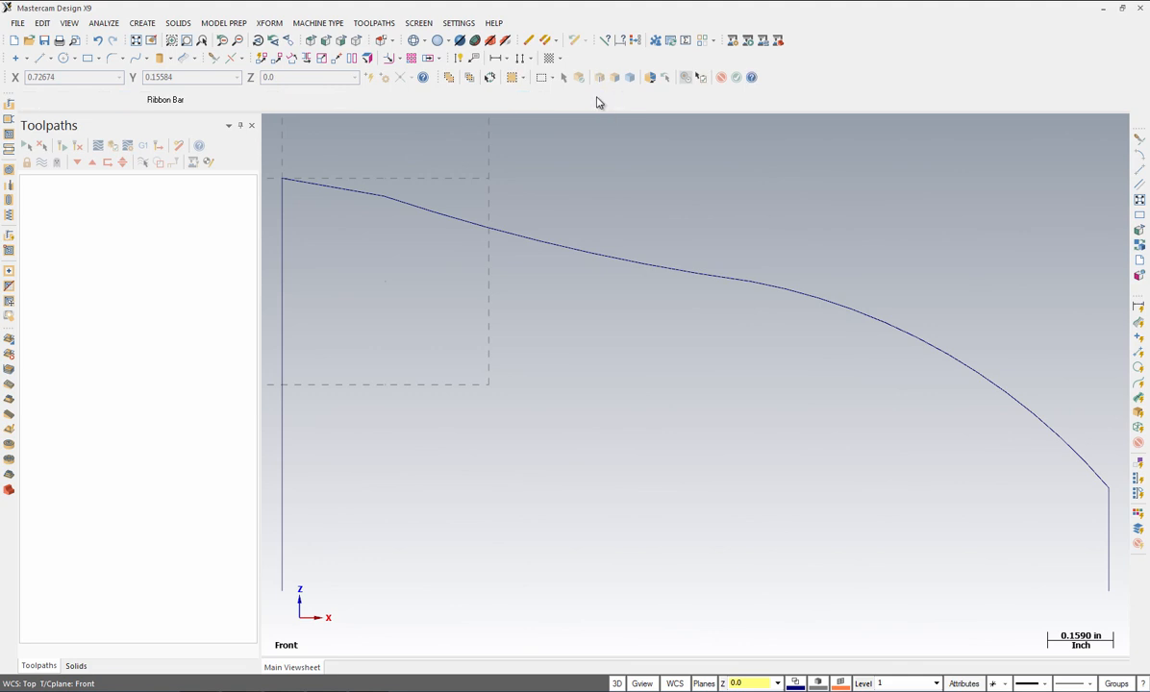
Step: Switch to the isometric view and set the surface colour to 12 (red)
left_click(136, 42)
left_click(136, 43)
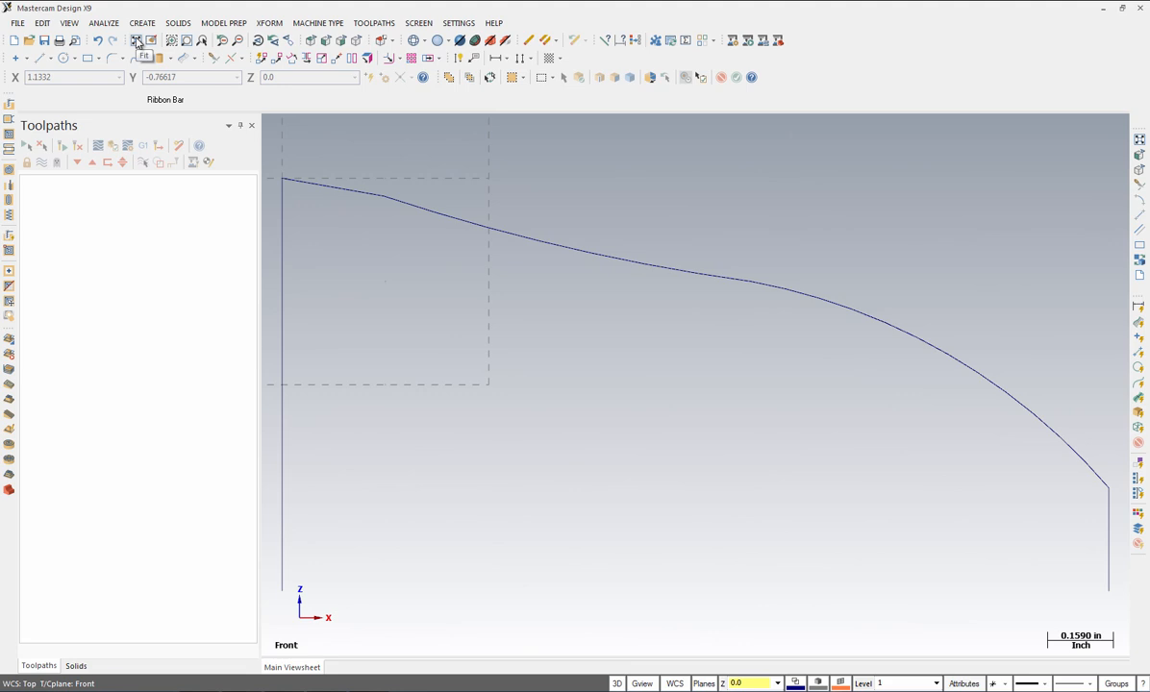
left_click(356, 43)
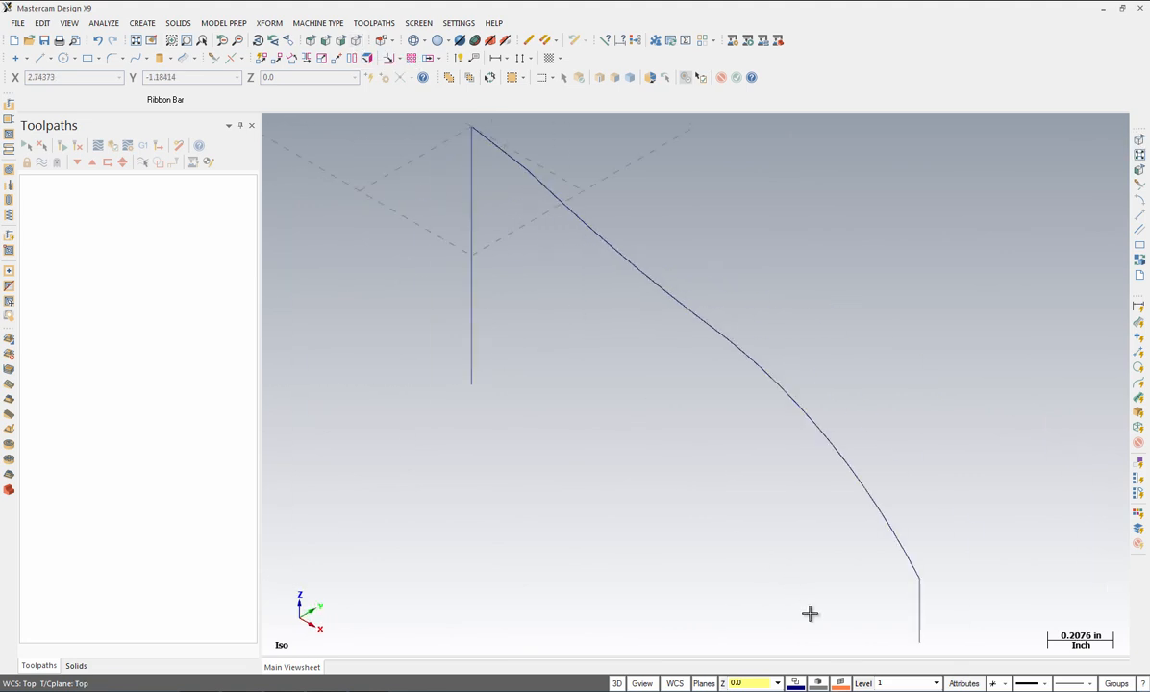
left_click(851, 685)
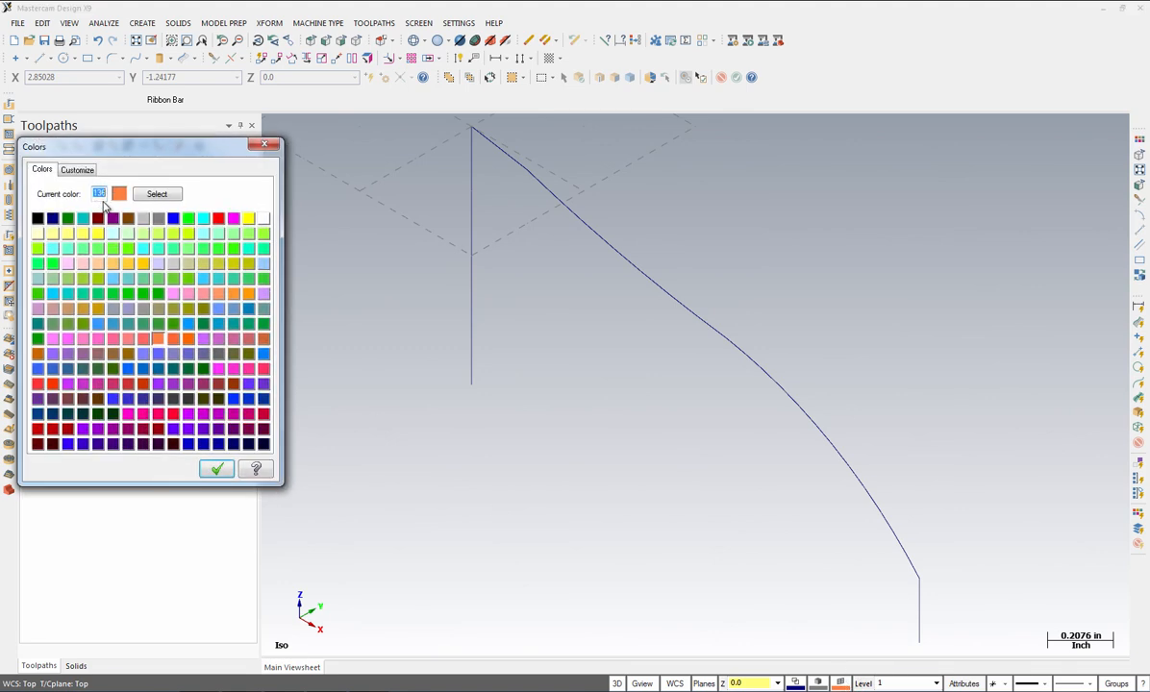
left_click(219, 219)
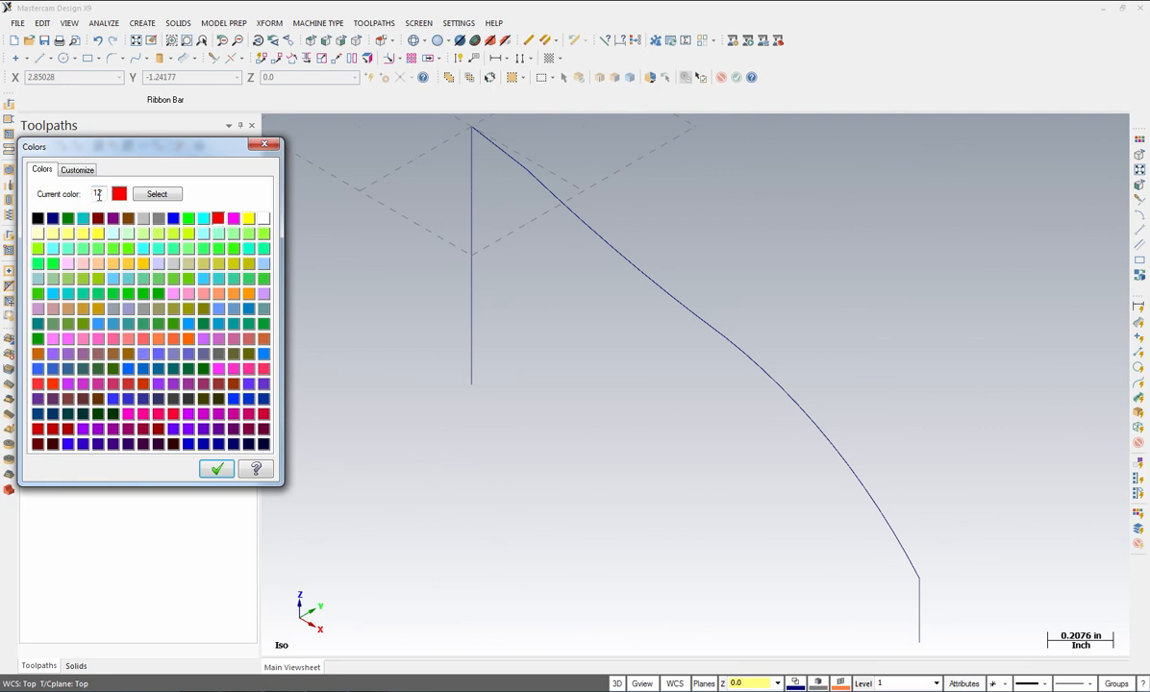
left_click(219, 471)
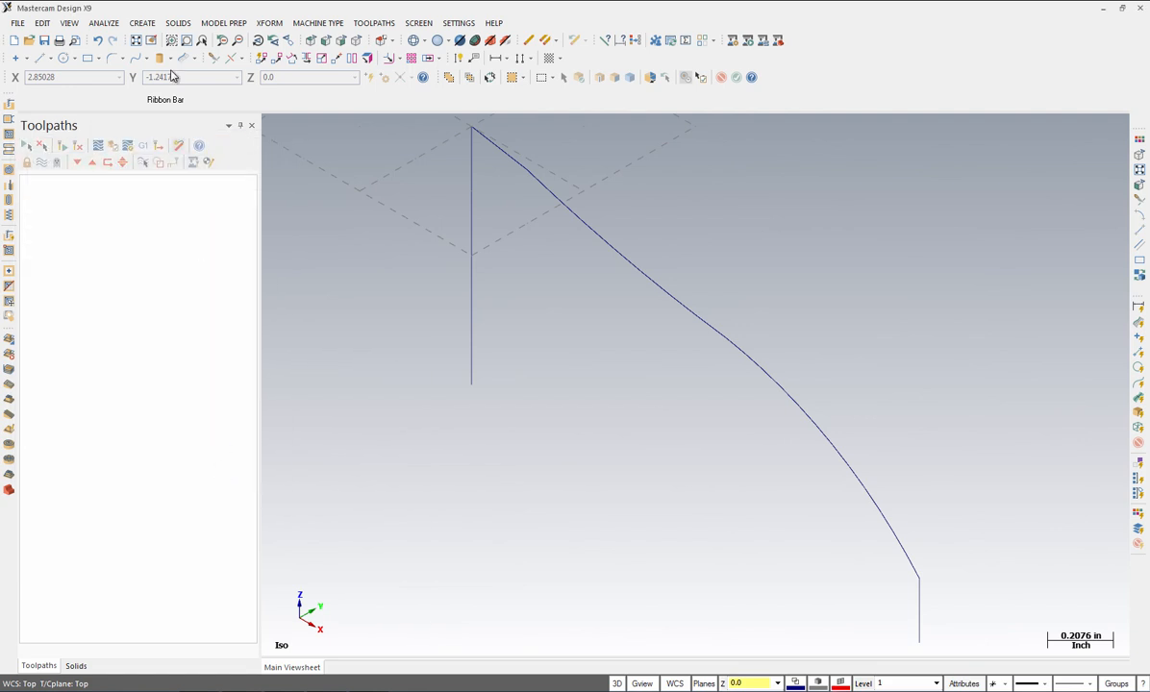
left_click(135, 25)
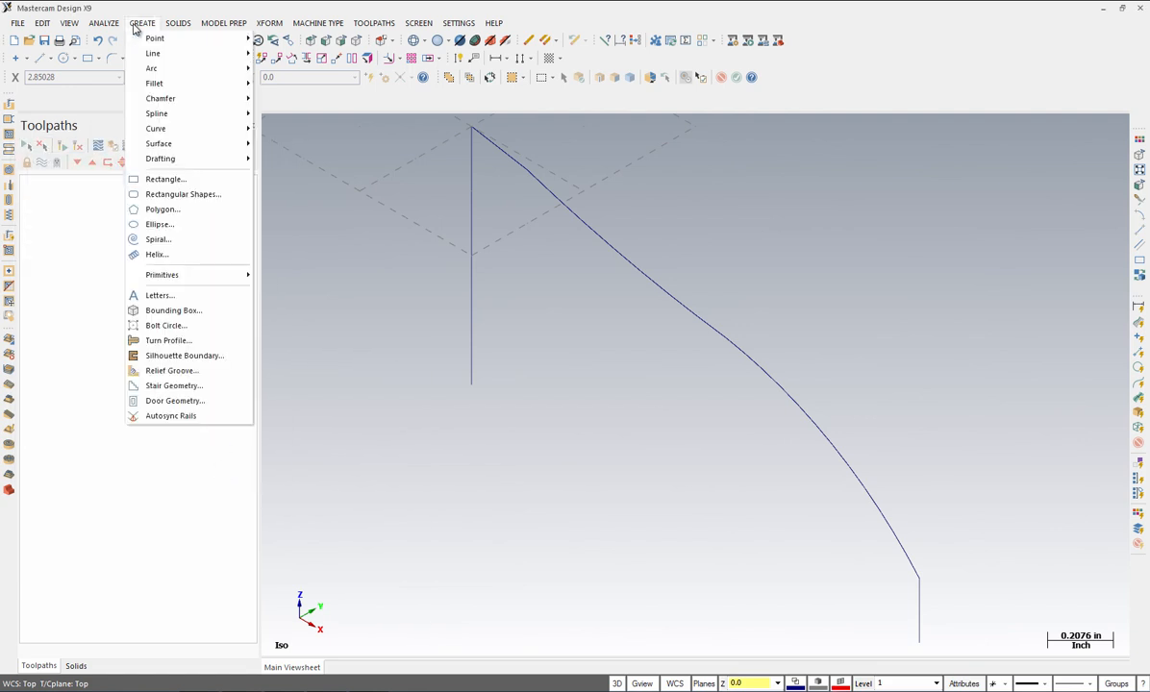
Step: Revolve the partially chained curve about the vertical line, starting at 247.5° with a 292.5° sweep
mouse_move(160, 145)
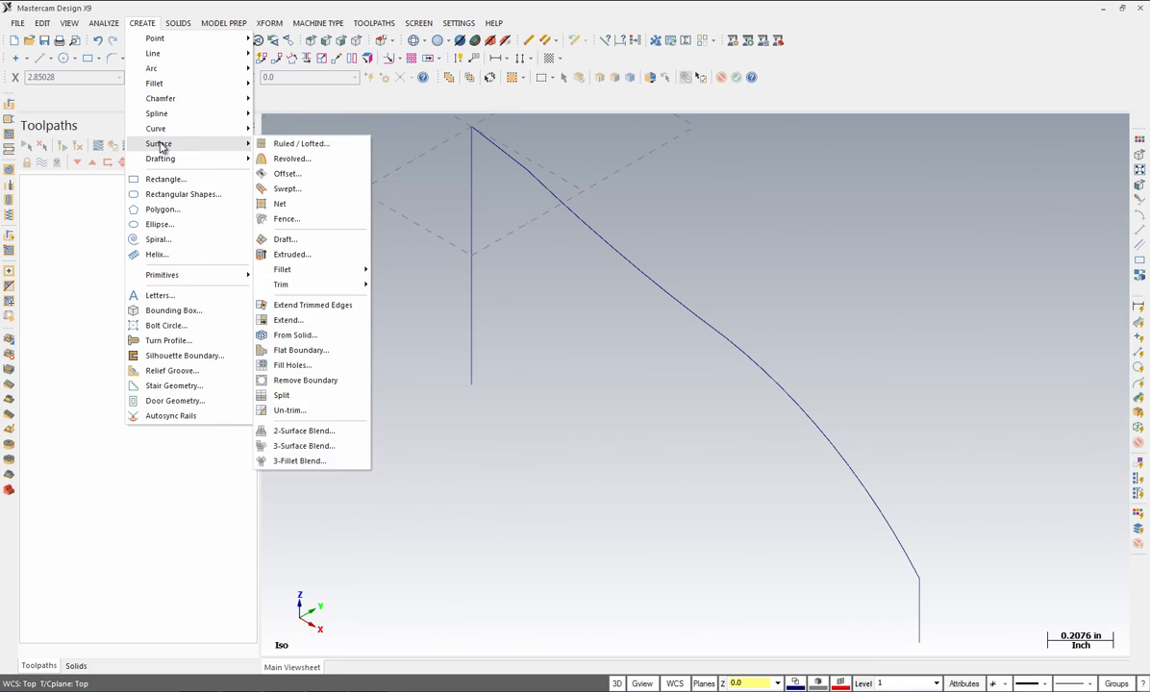
left_click(279, 159)
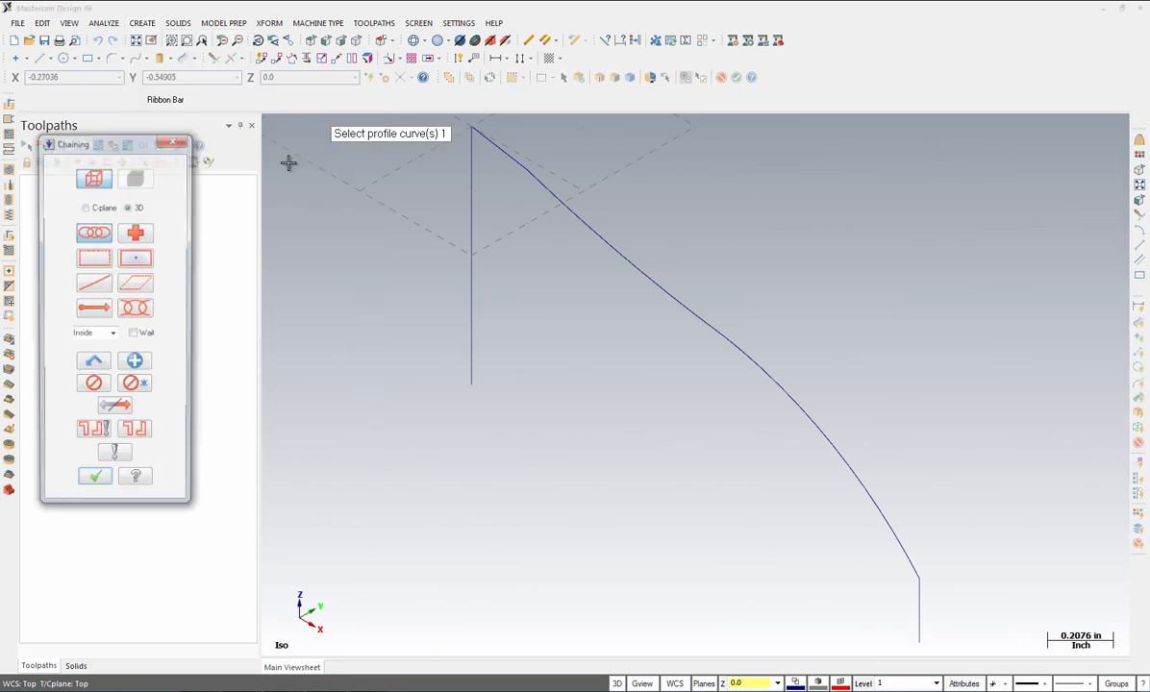
left_click(137, 311)
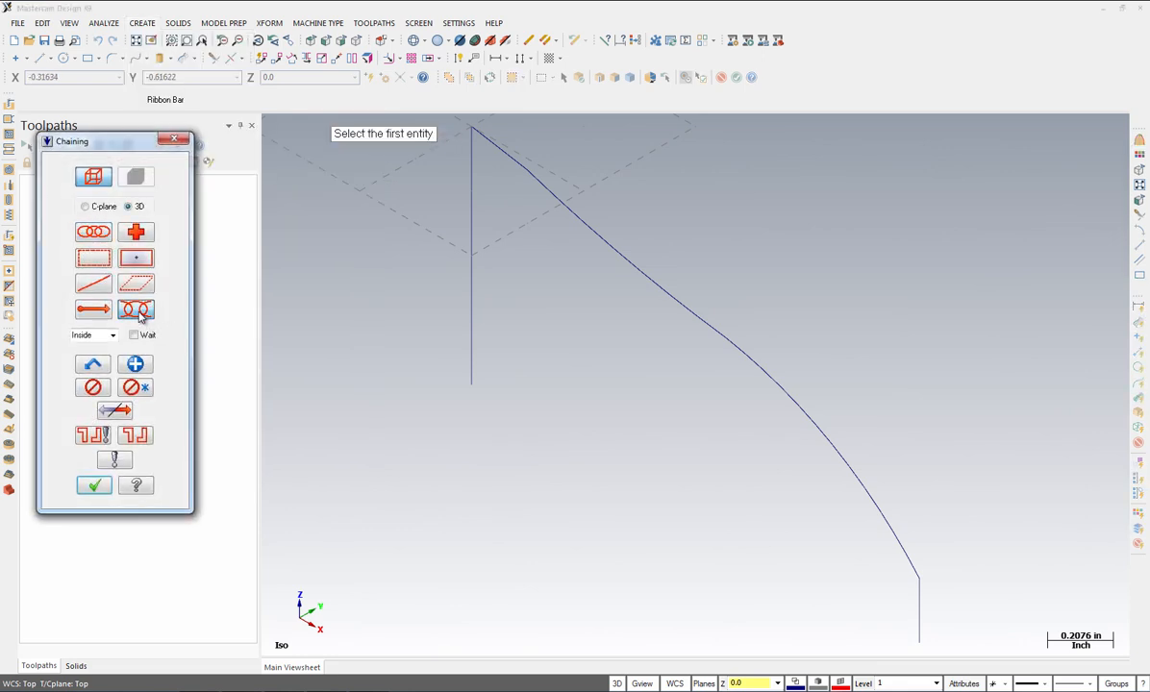
left_click(920, 633)
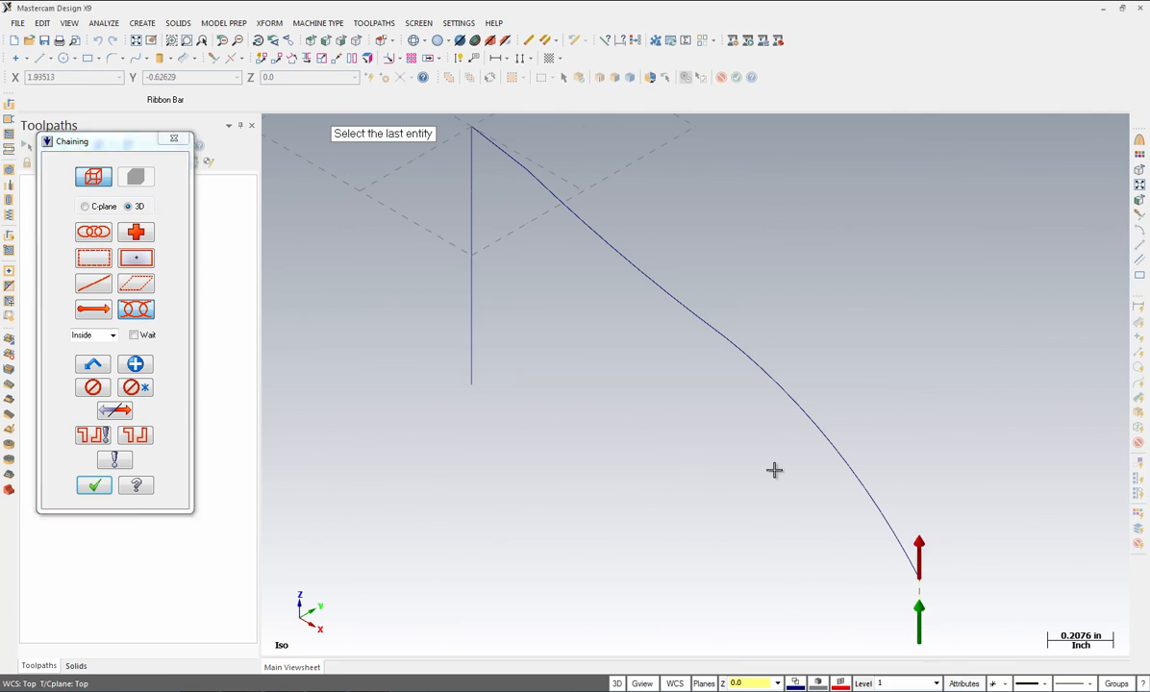
left_click(515, 162)
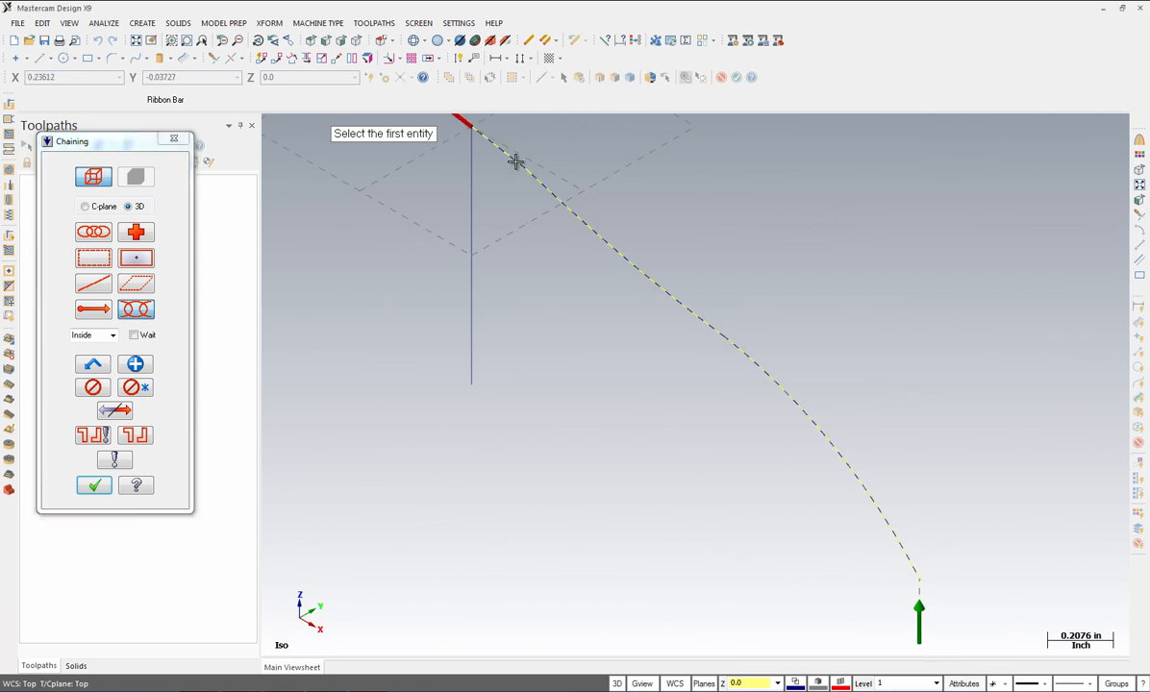
left_click(102, 492)
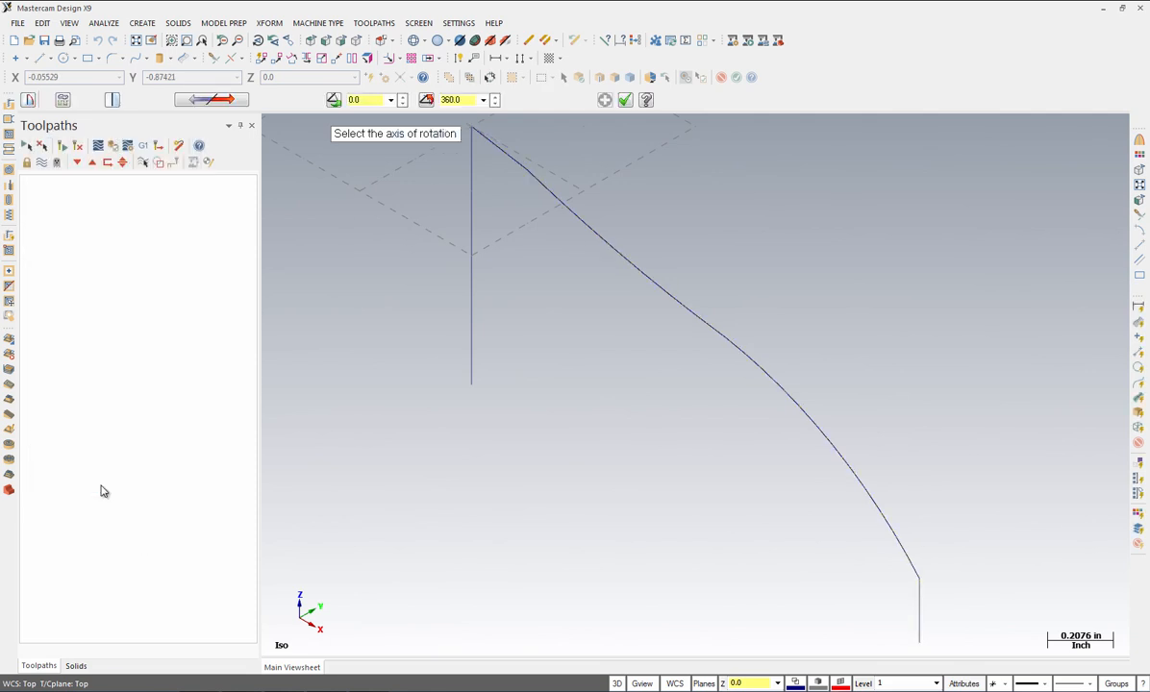
left_click(367, 103)
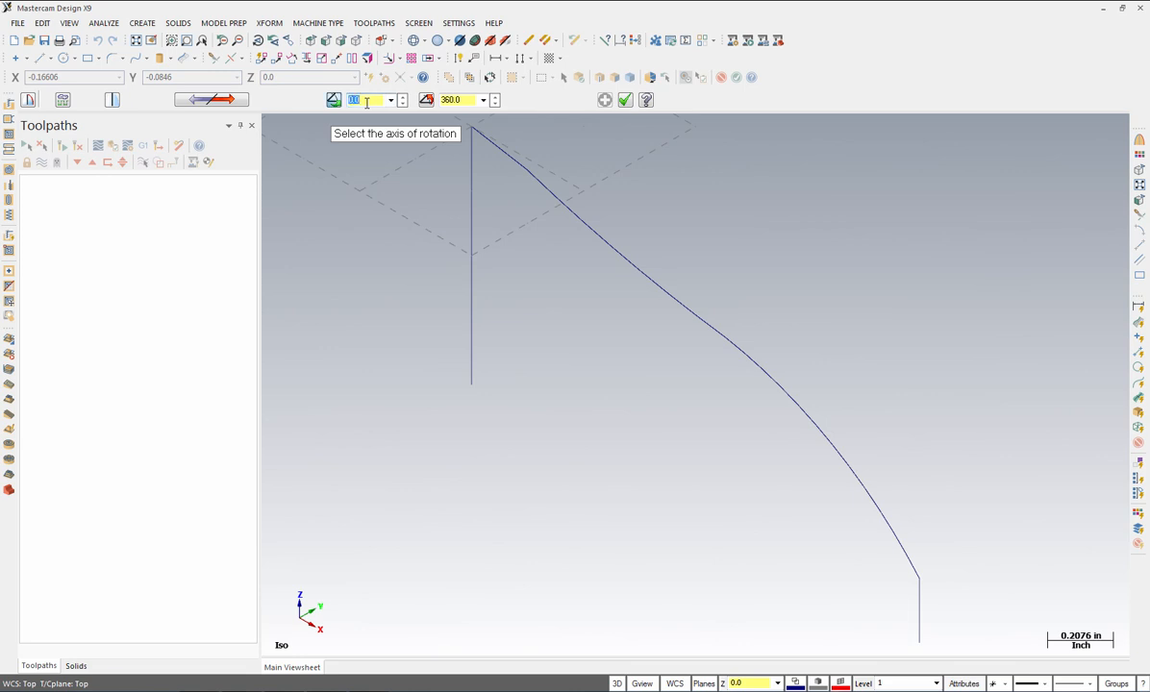
type("247.5")
left_click(470, 100)
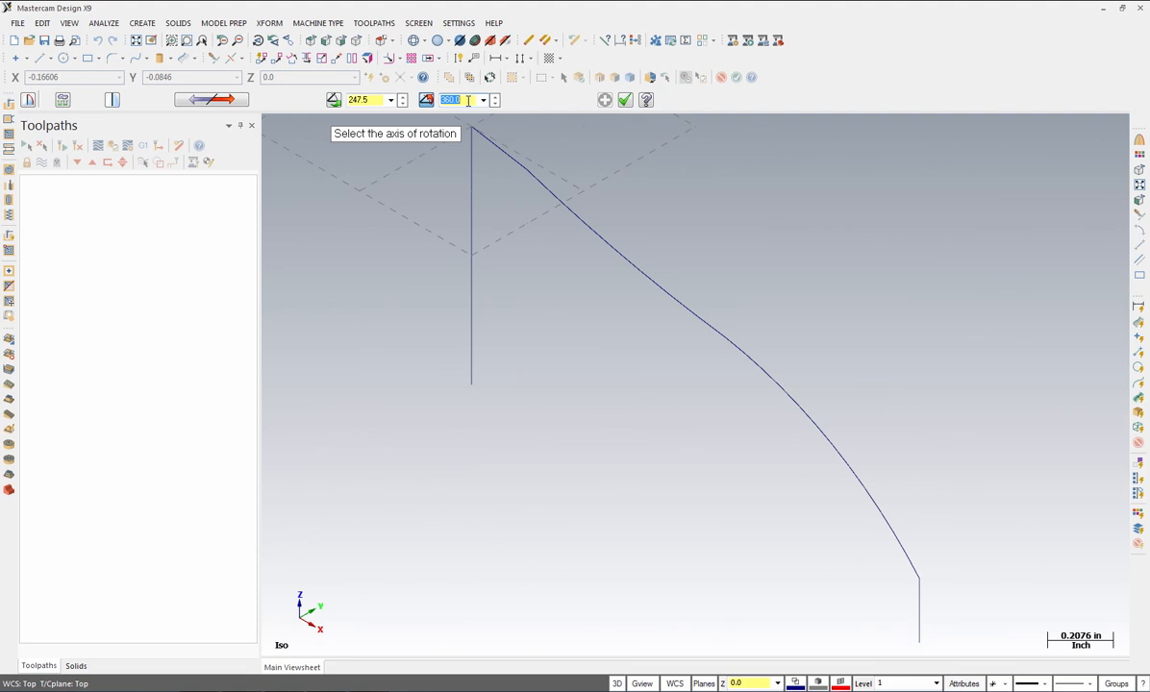
type("292.5")
left_click(472, 316)
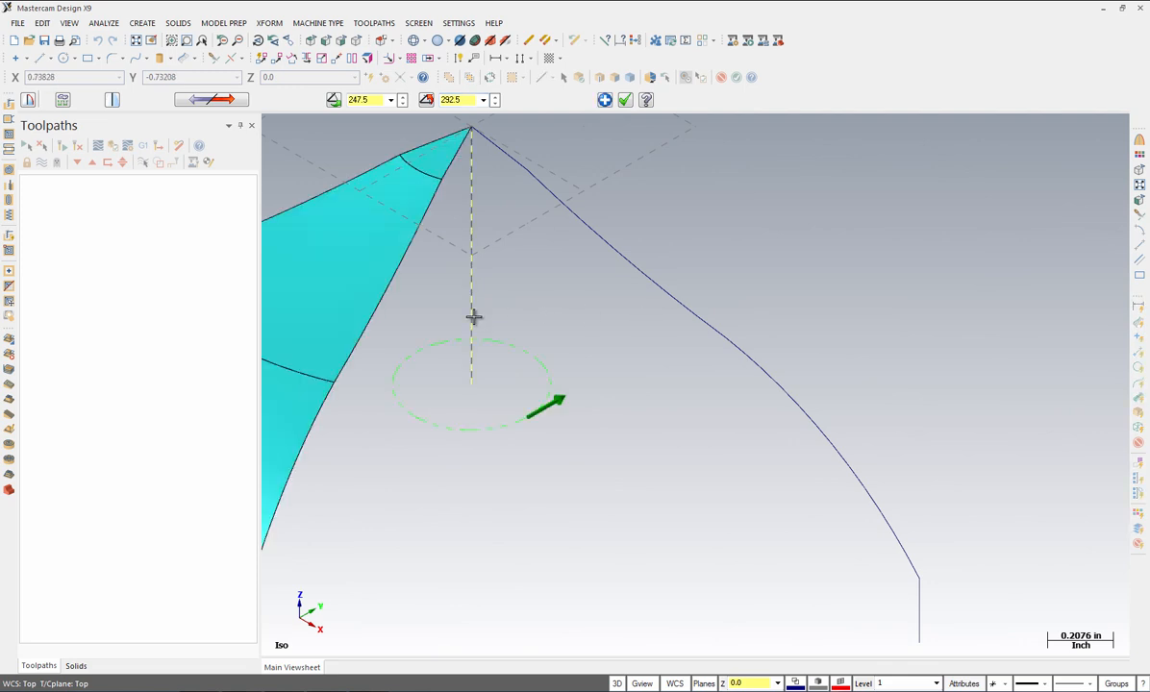
left_click(625, 101)
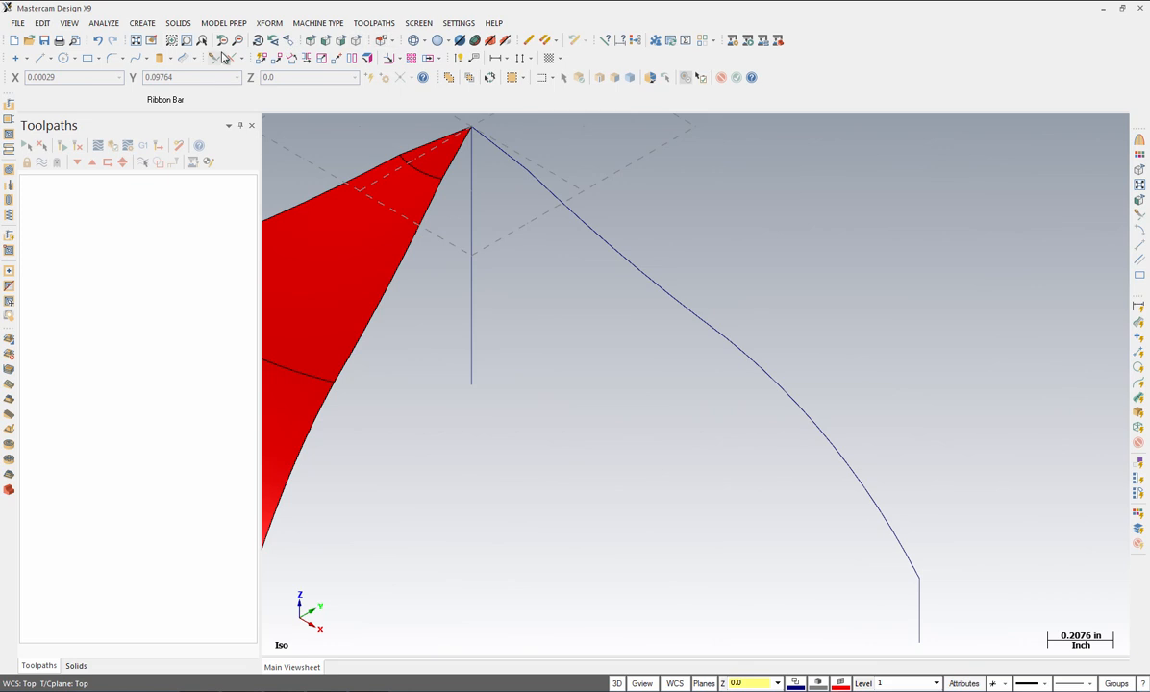
Step: Fit the surface in view and switch to the Top view in 2D mode
left_click(136, 40)
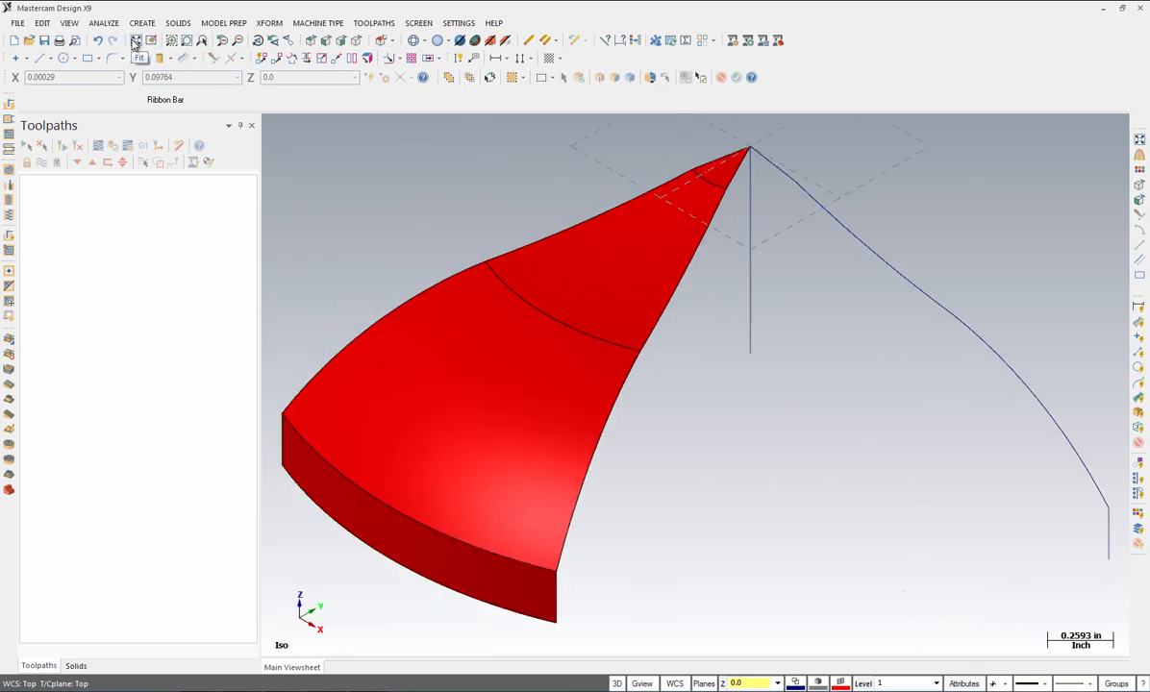
left_click(309, 41)
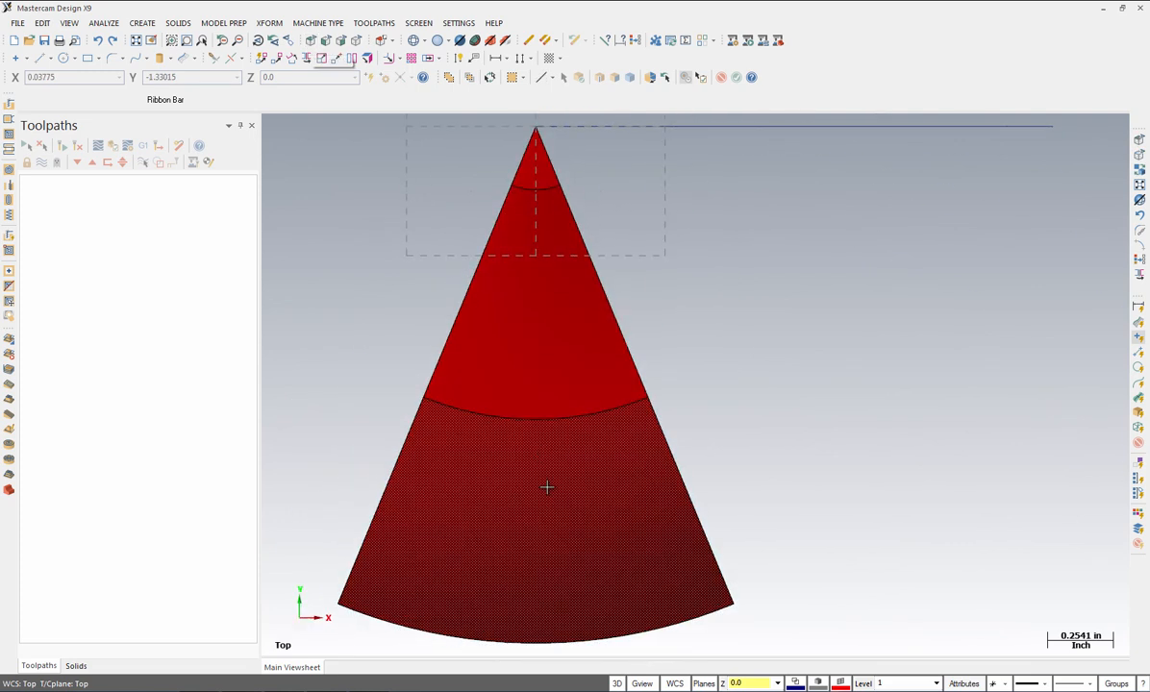
left_click(619, 683)
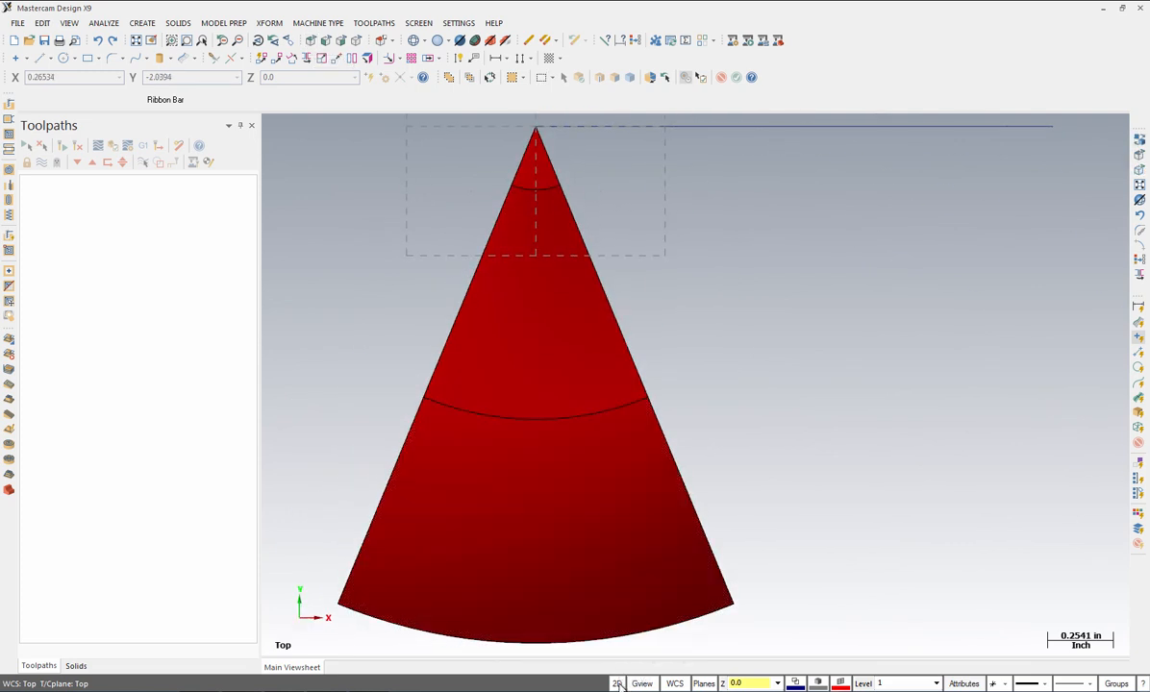
Step: Draw a 1.8-long line at 258.75° from the surface apex
left_click(142, 24)
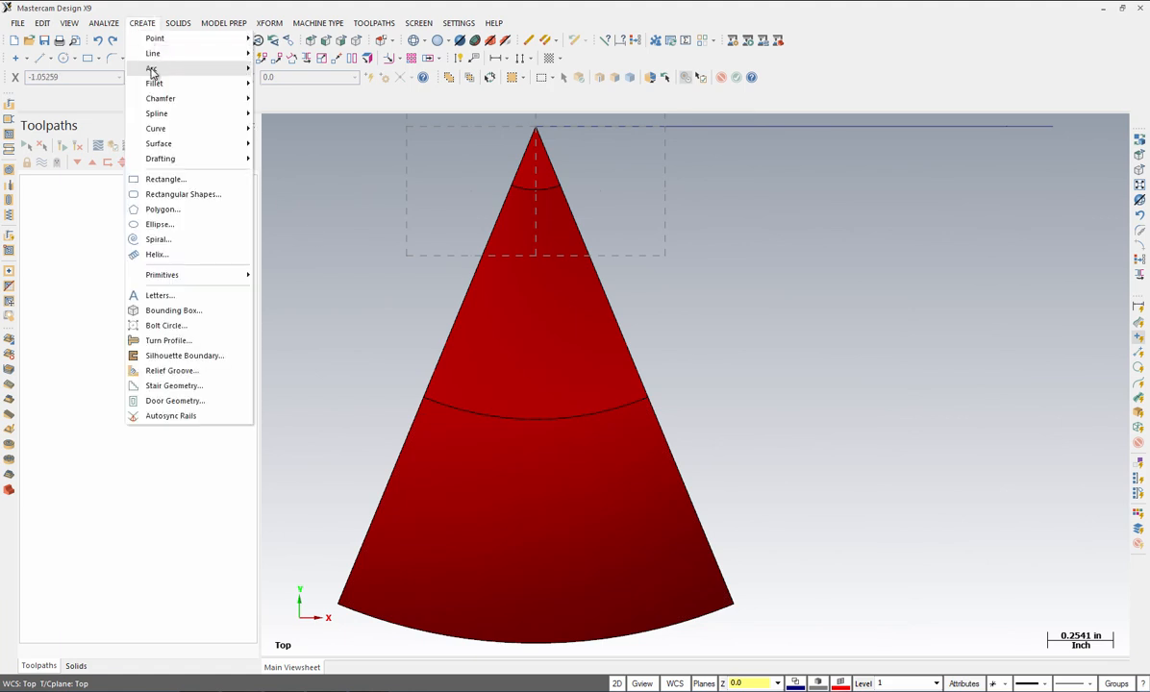
mouse_move(154, 54)
left_click(288, 54)
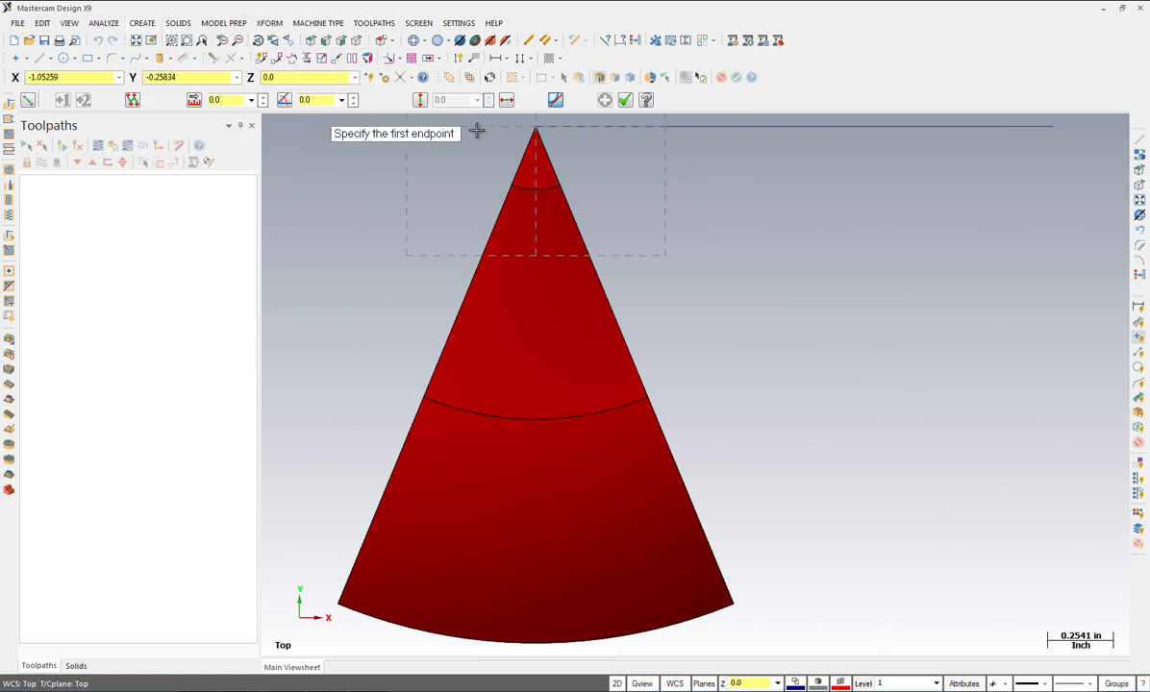
left_click(538, 132)
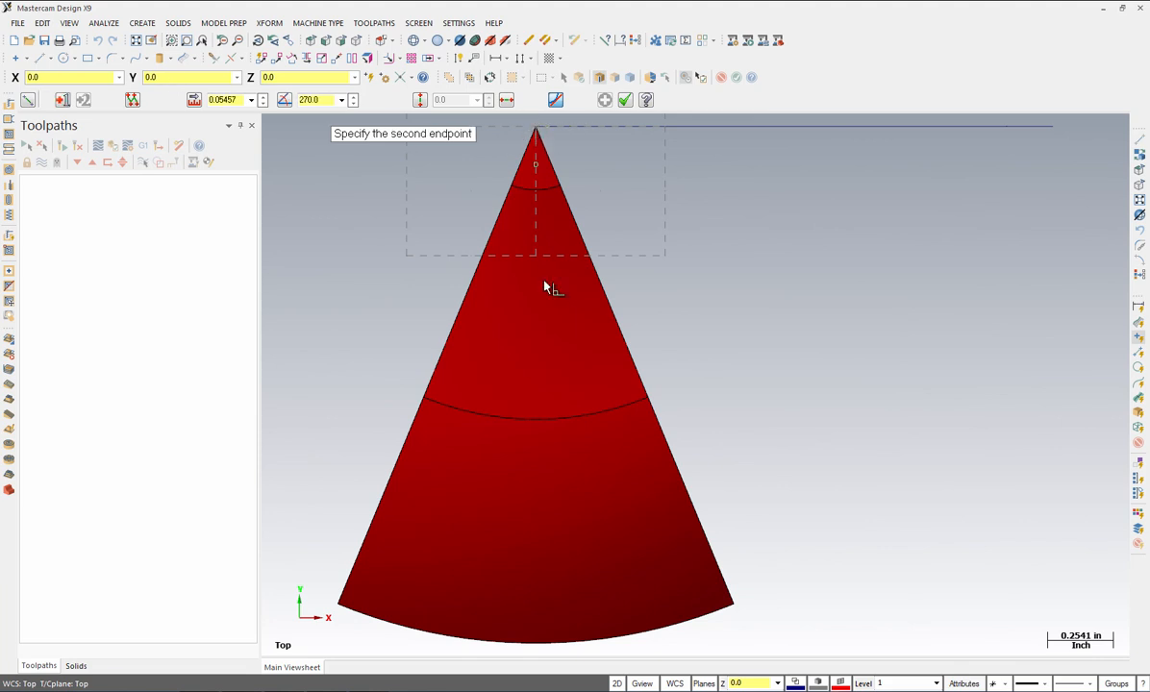
left_click(446, 545)
left_click(229, 100)
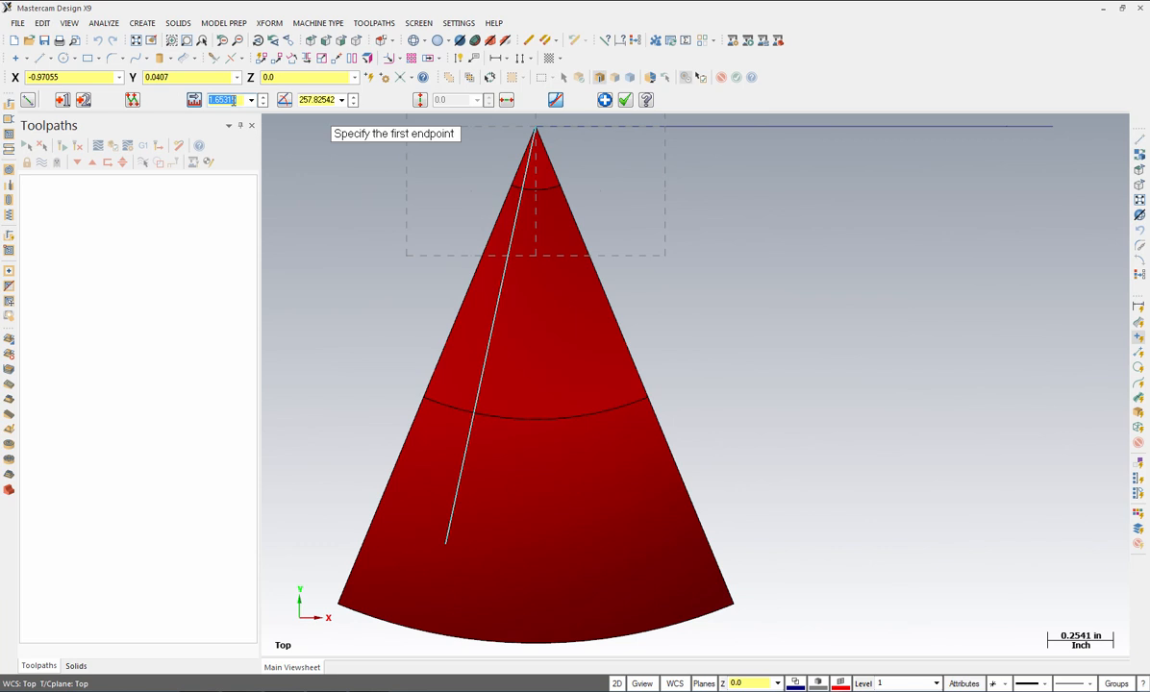
type("1.8")
key("Return")
left_click(320, 100)
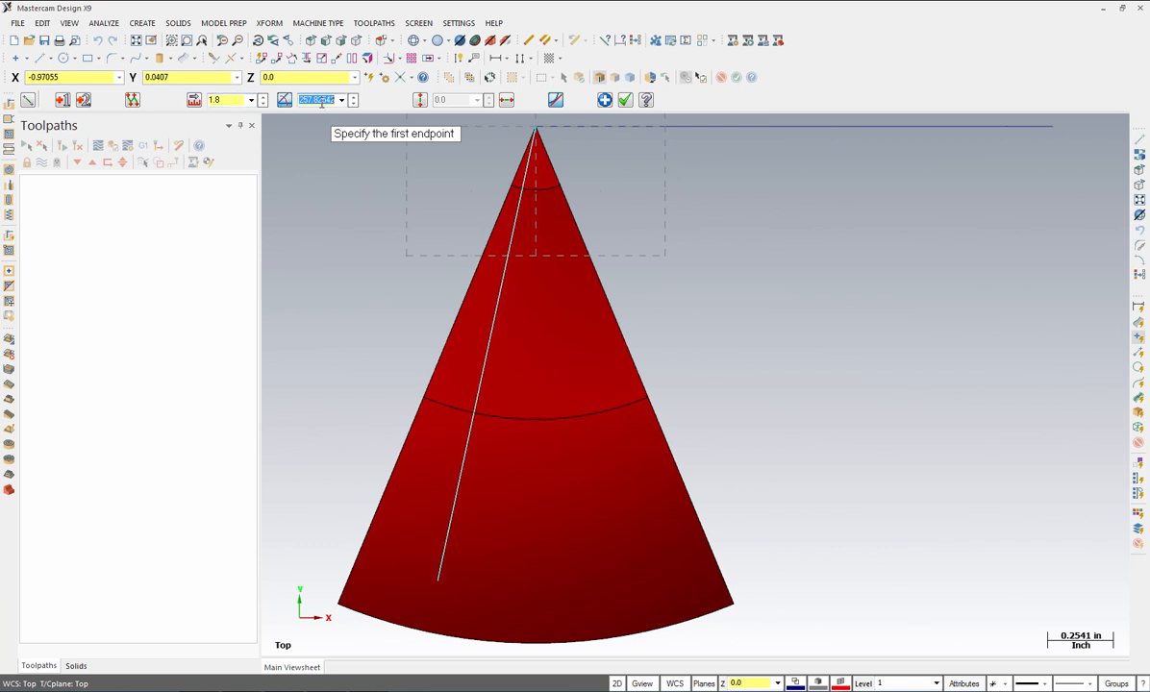
type("270-11.25")
key("Return")
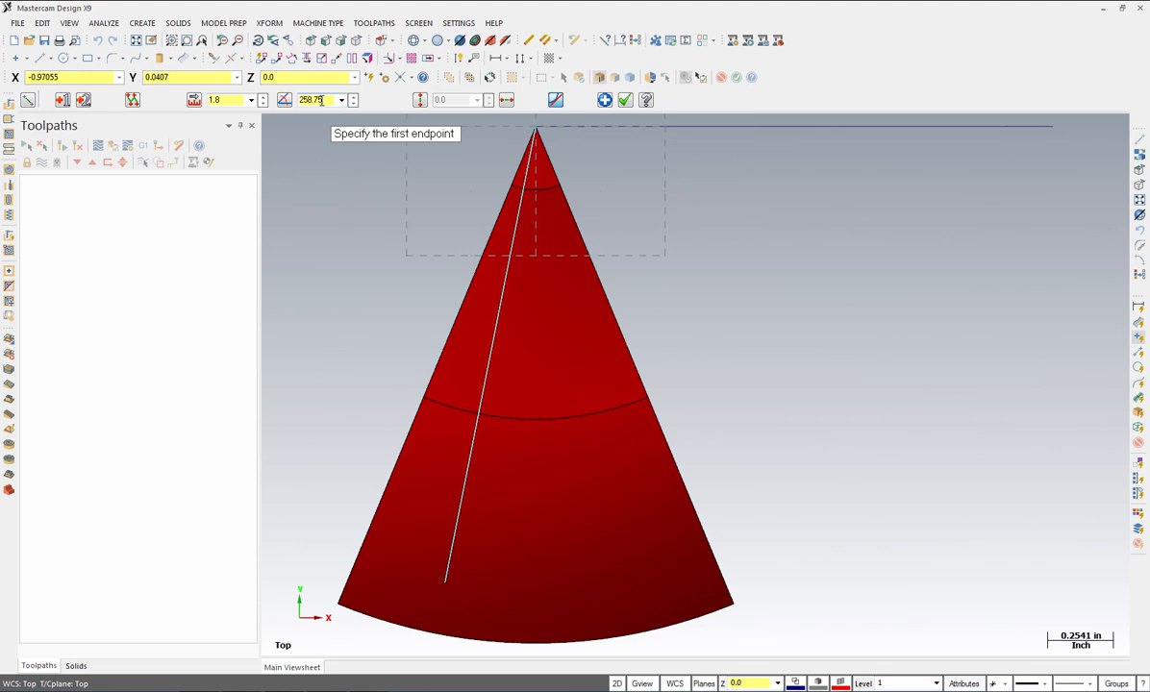
left_click(626, 100)
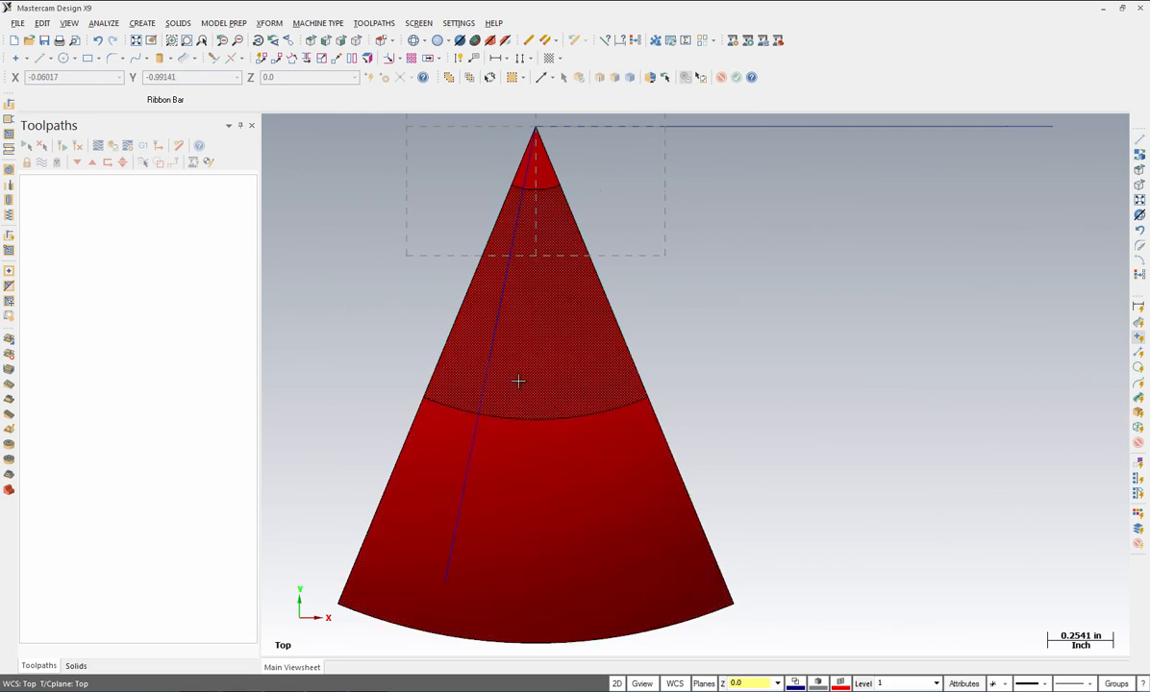
Step: Show the red surface as wireframe, check it in isometric, then return to the Top view
key("alt+s")
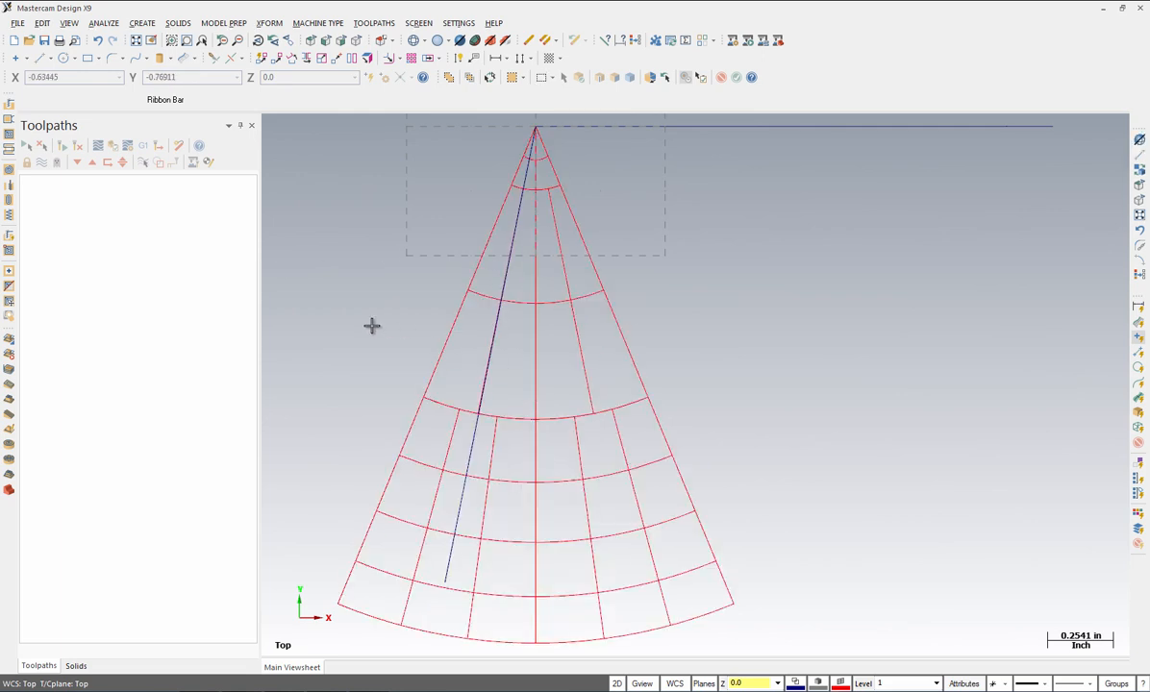
left_click(356, 41)
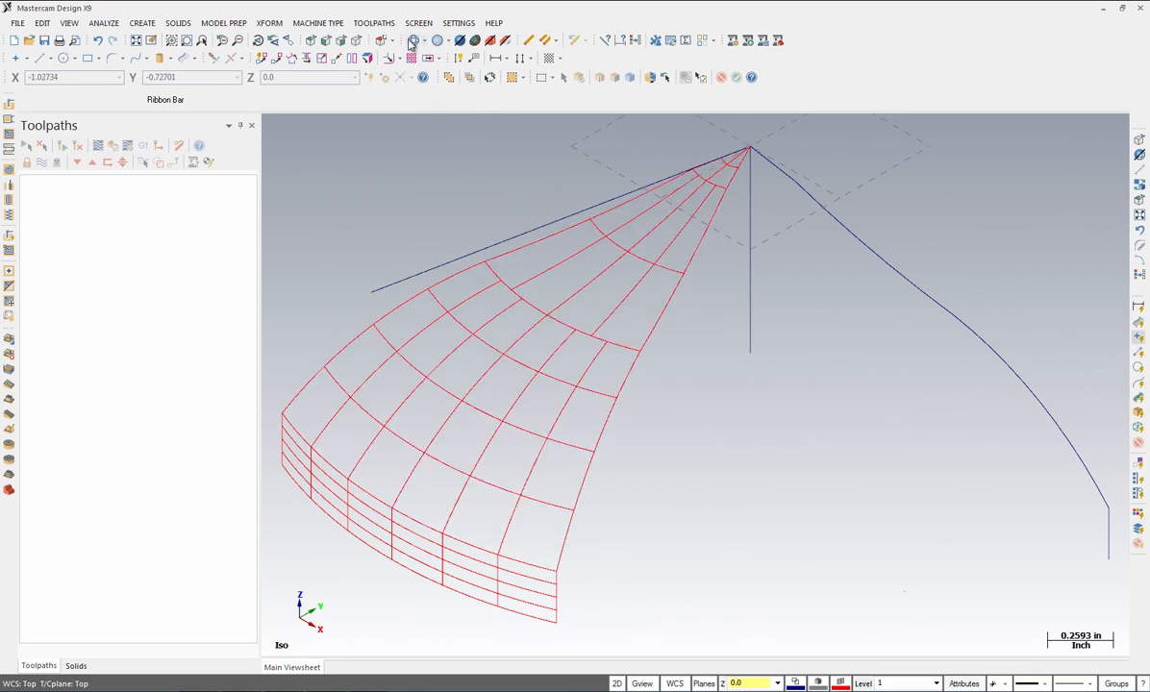
left_click(313, 43)
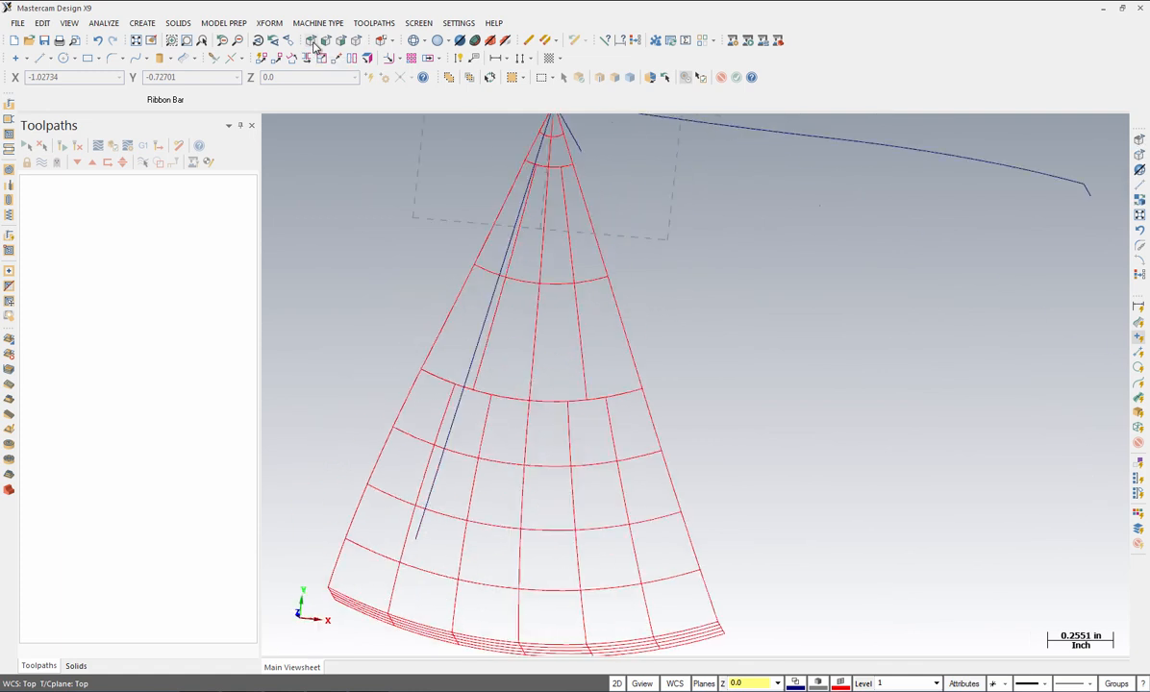
Step: Place a construction point at X 0, Y -1.25
left_click(142, 22)
mouse_move(154, 40)
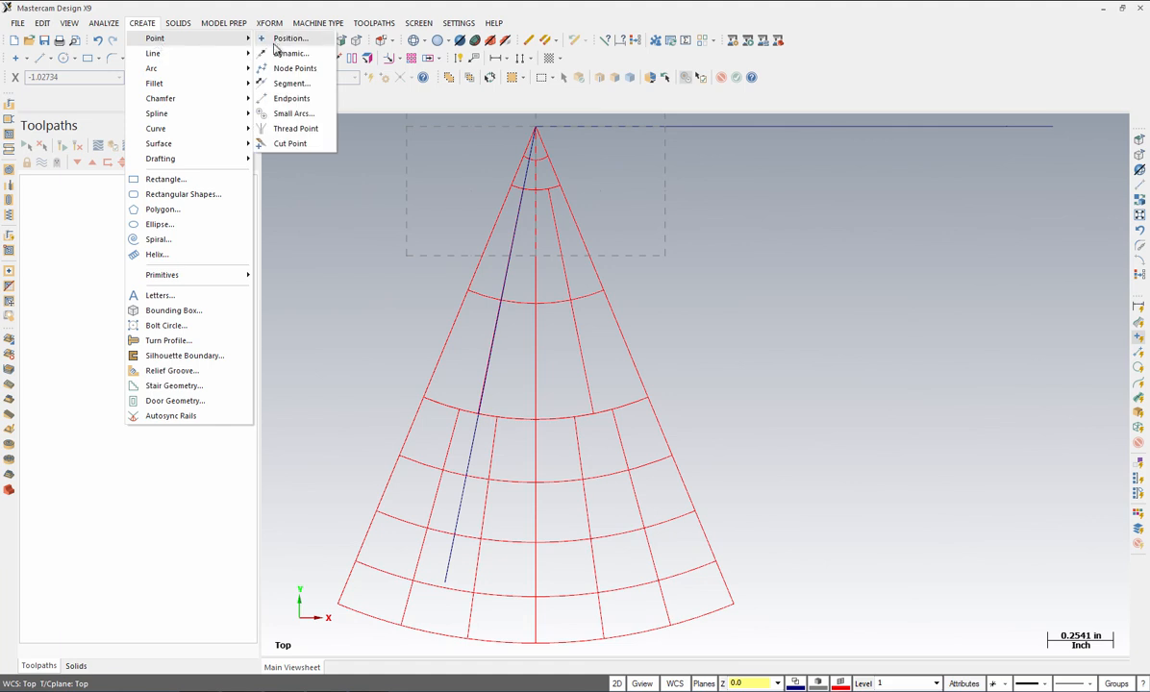
left_click(289, 39)
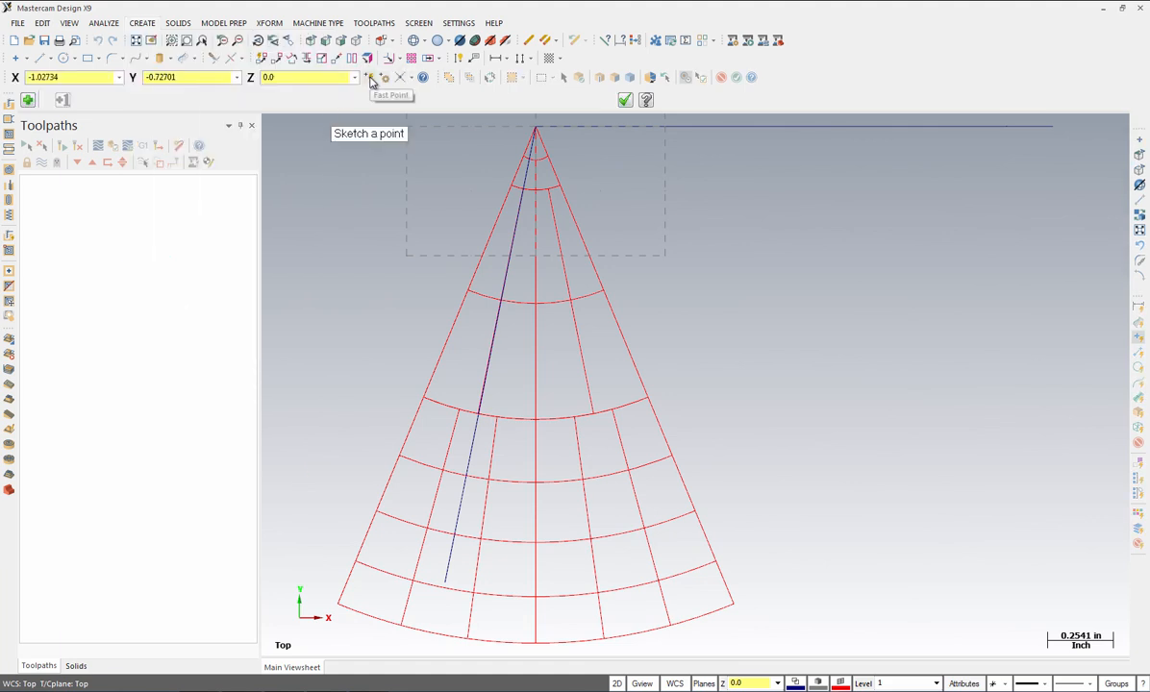
left_click(369, 76)
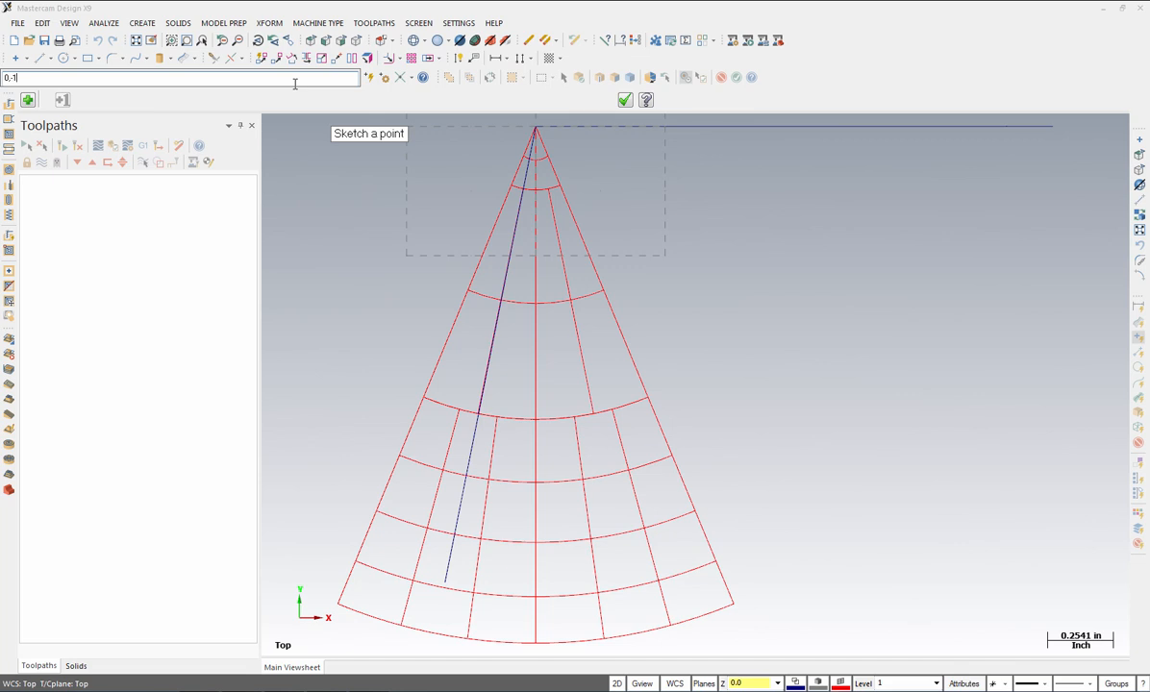
key("Return")
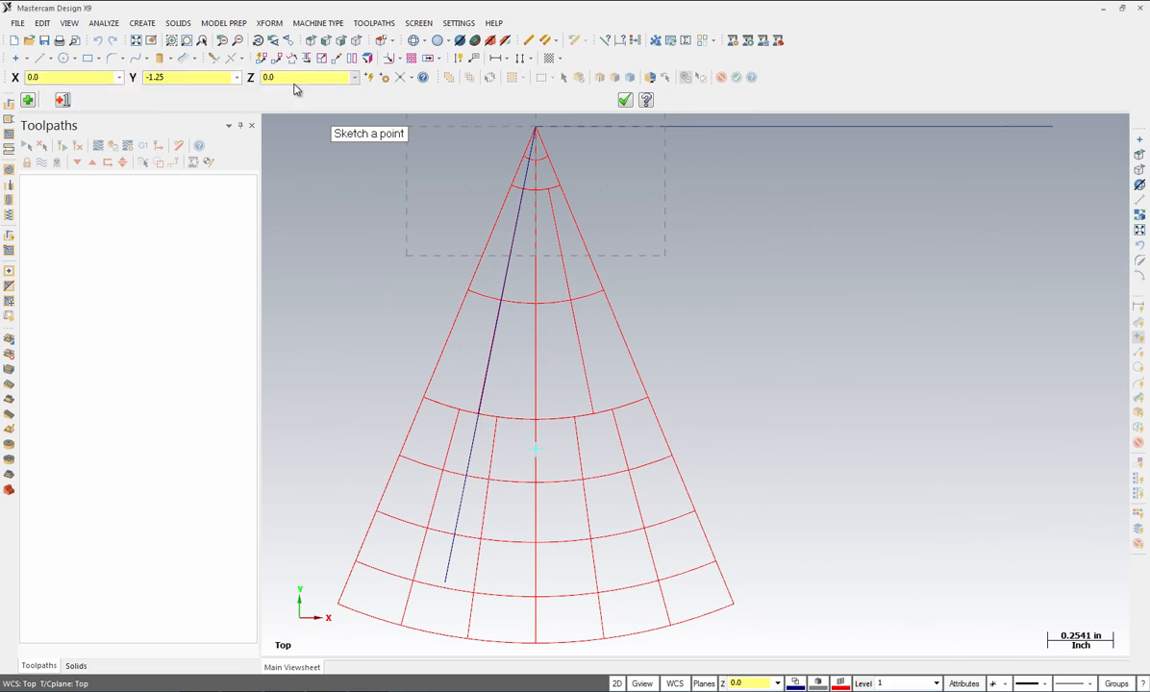
left_click(625, 101)
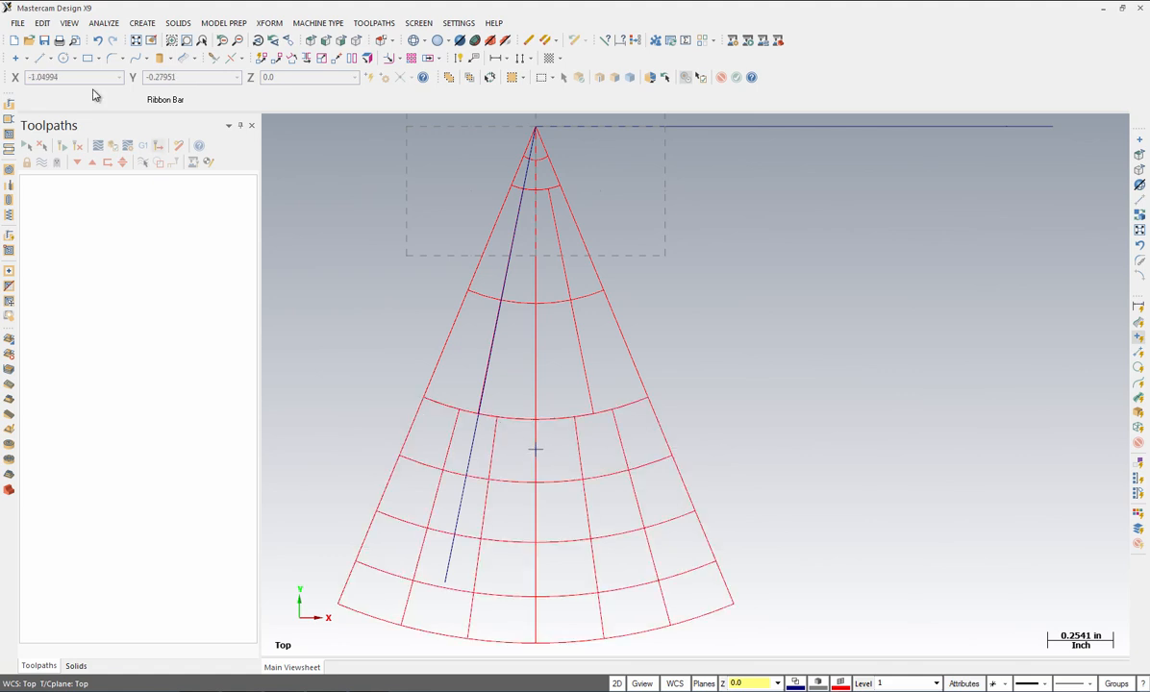
Step: Draw a 0.35-long line at 205° from the new point toward the long line
left_click(148, 27)
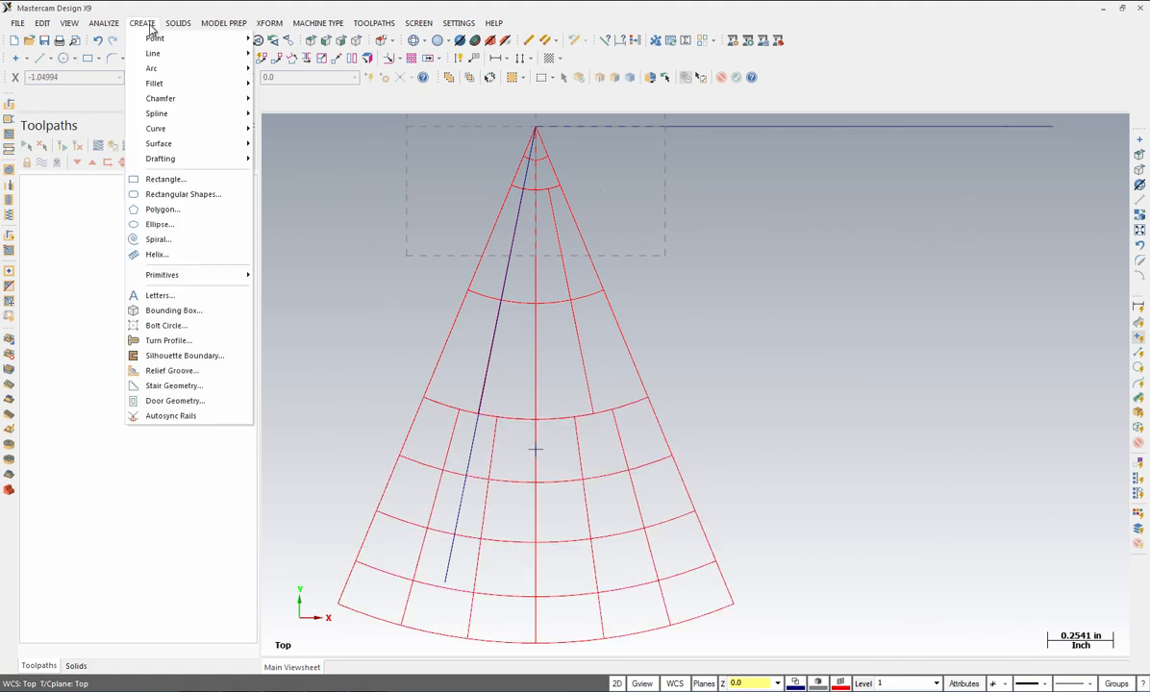
mouse_move(149, 55)
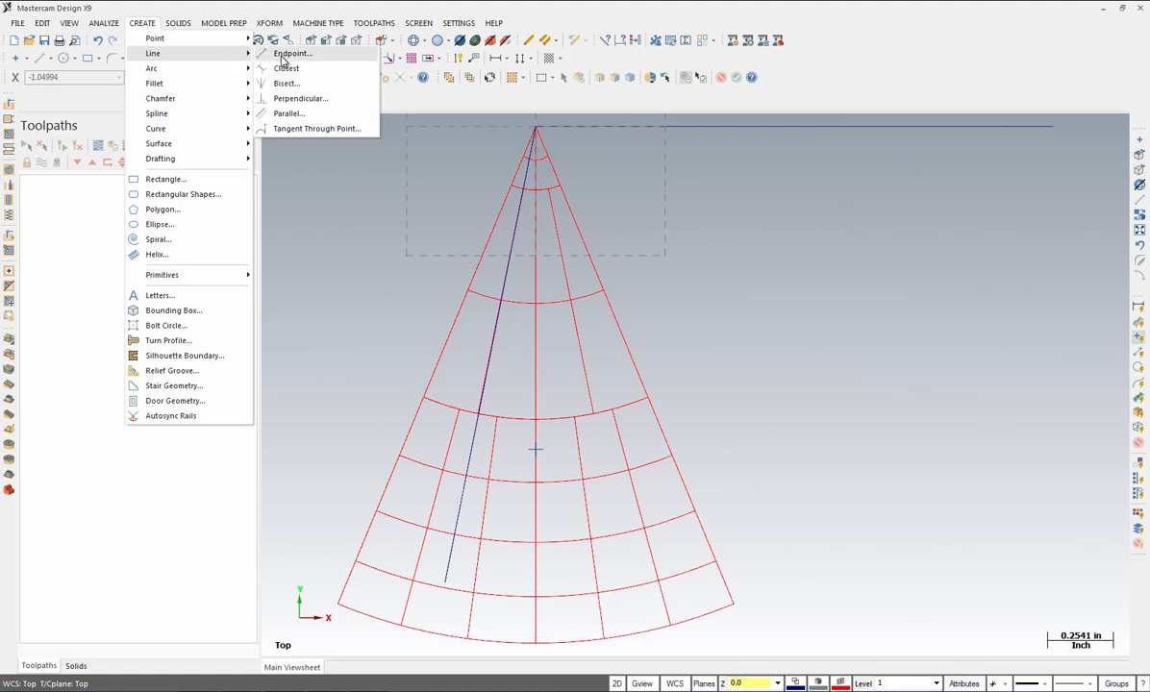
left_click(288, 54)
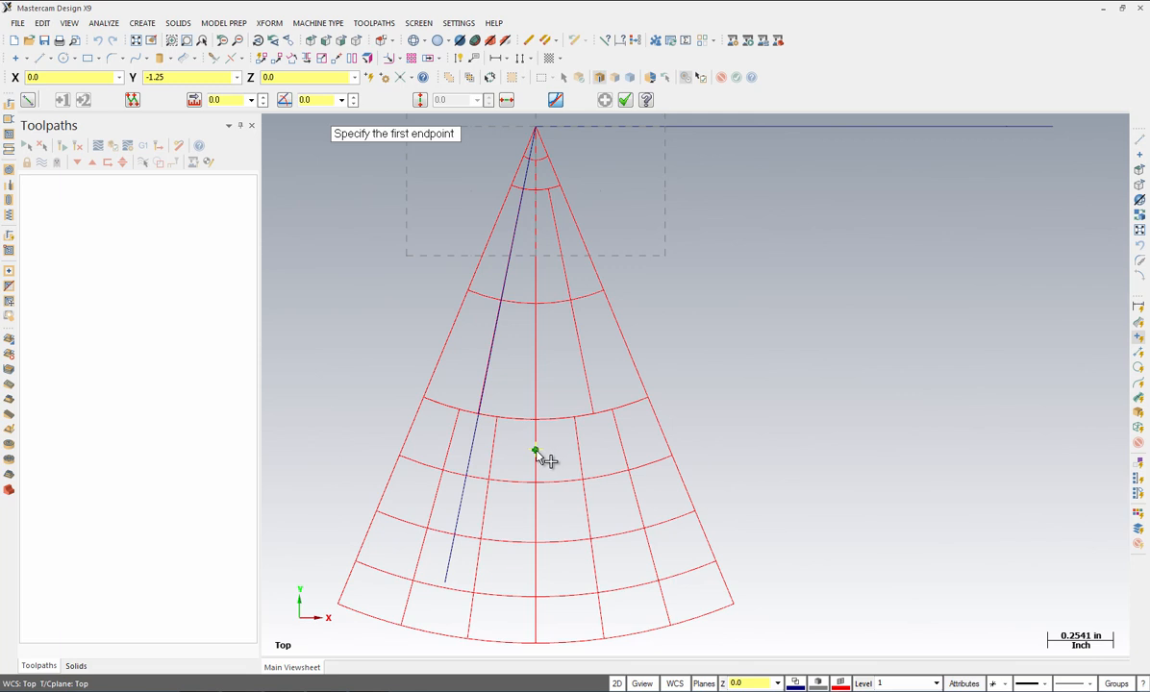
left_click(536, 451)
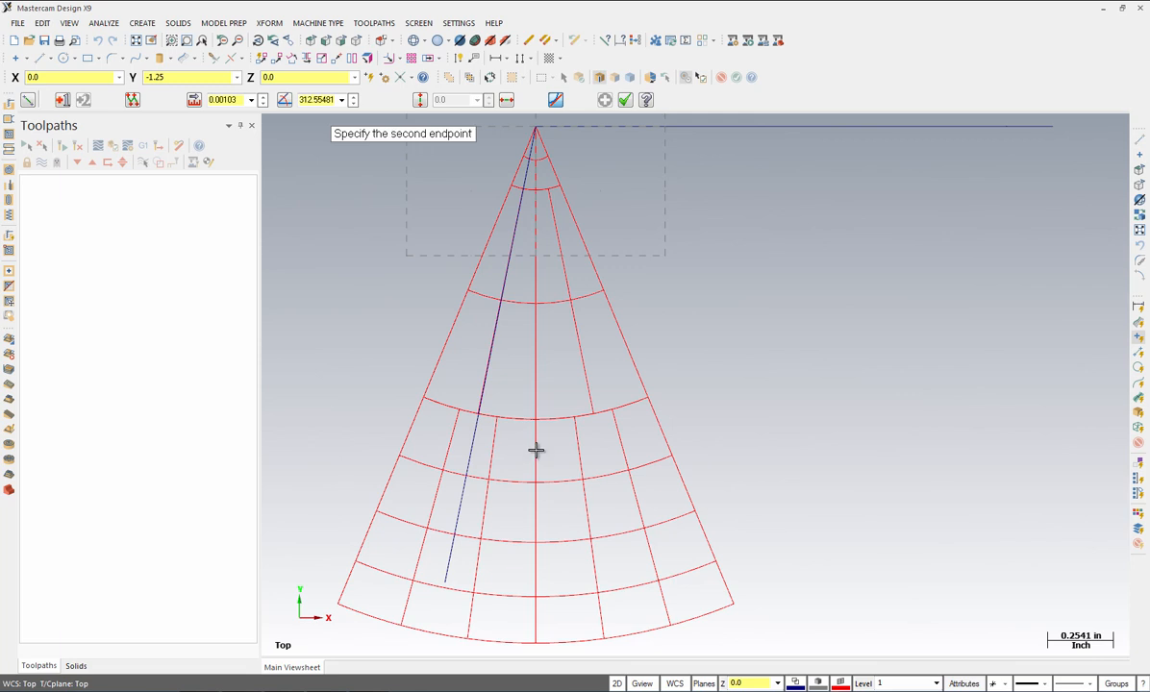
left_click(438, 475)
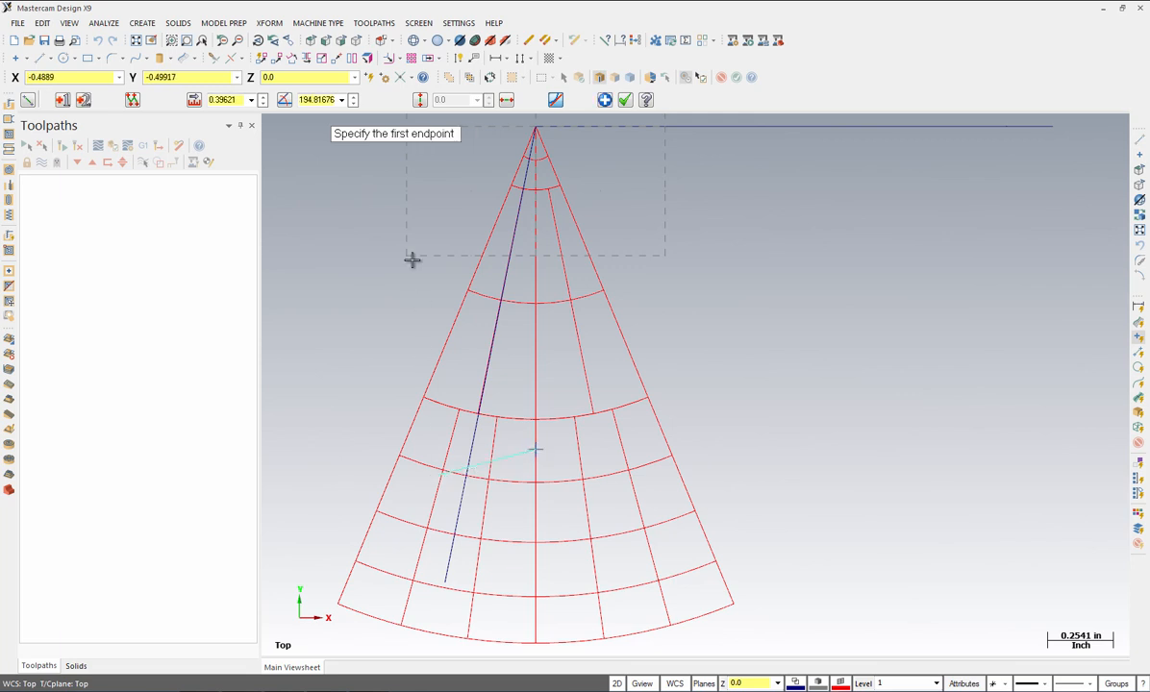
double_click(237, 100)
key("BackSpace")
type(".35")
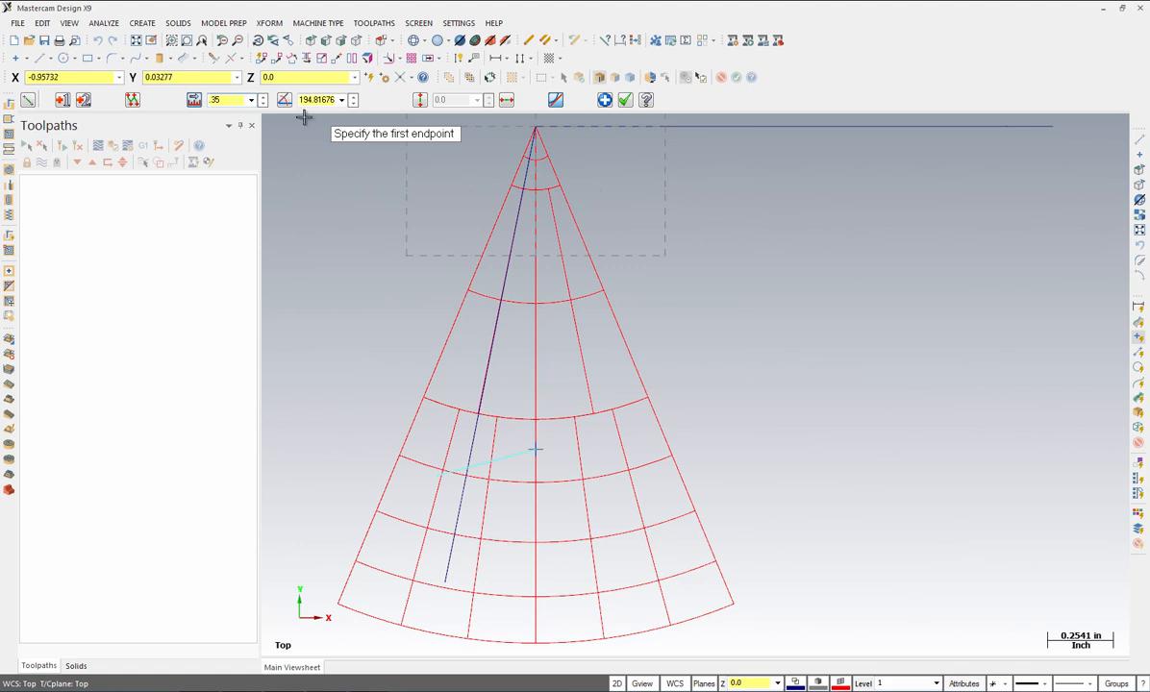
double_click(322, 100)
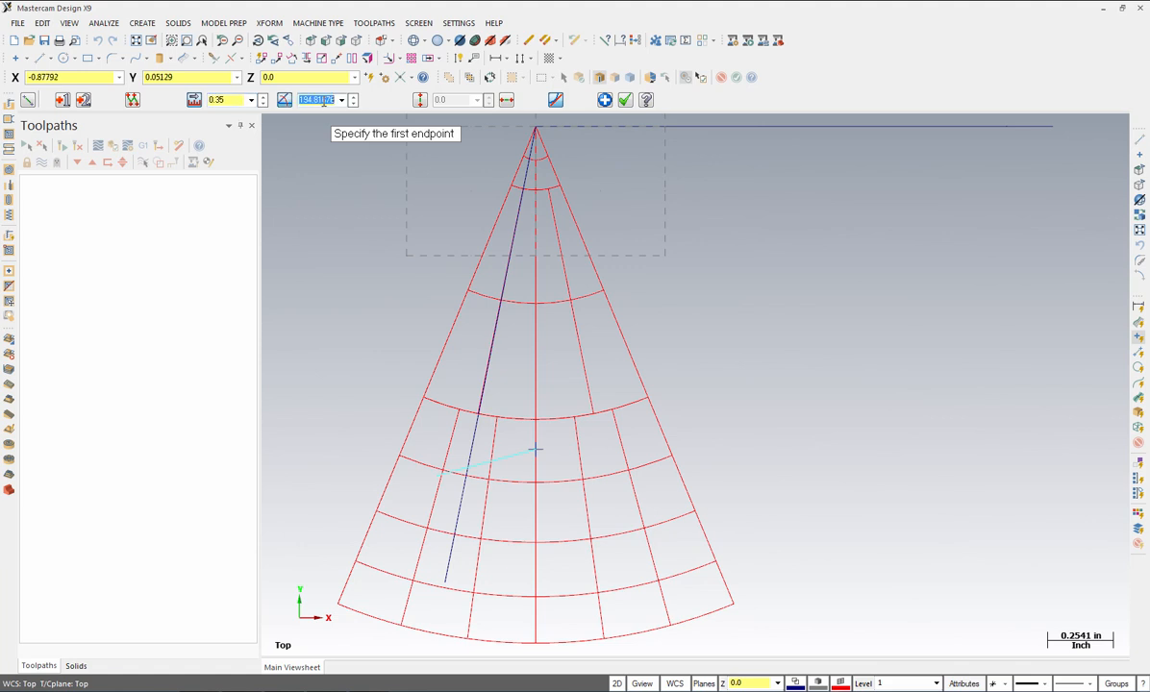
type("180+25")
key("Return")
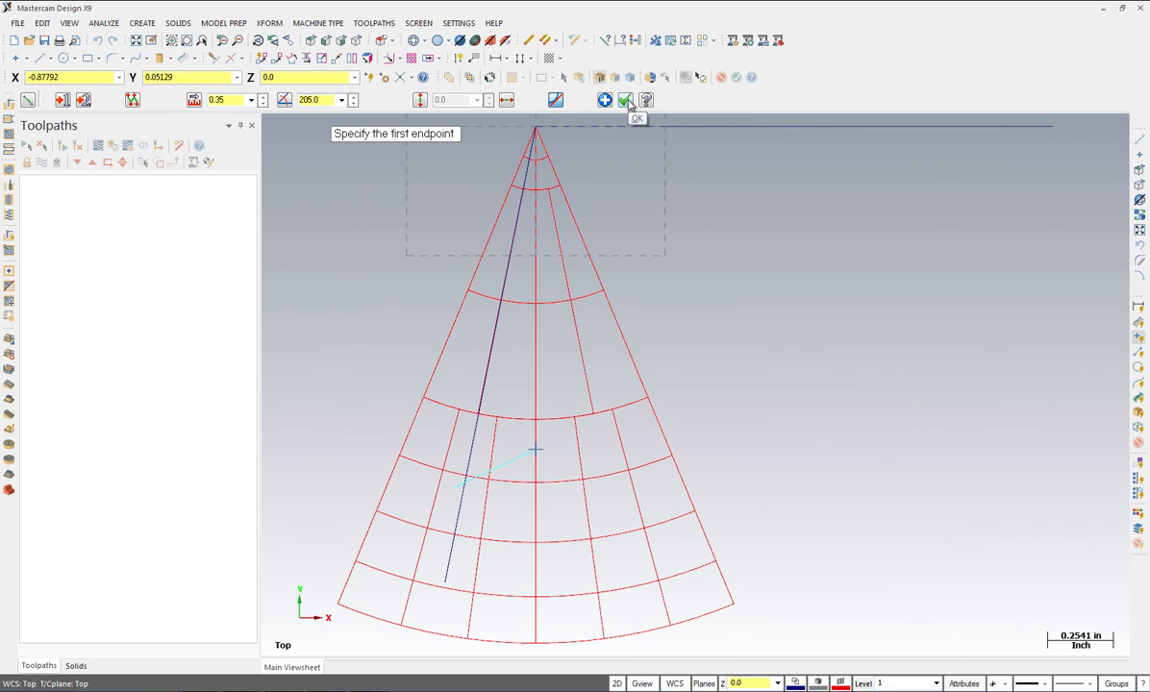
left_click(626, 100)
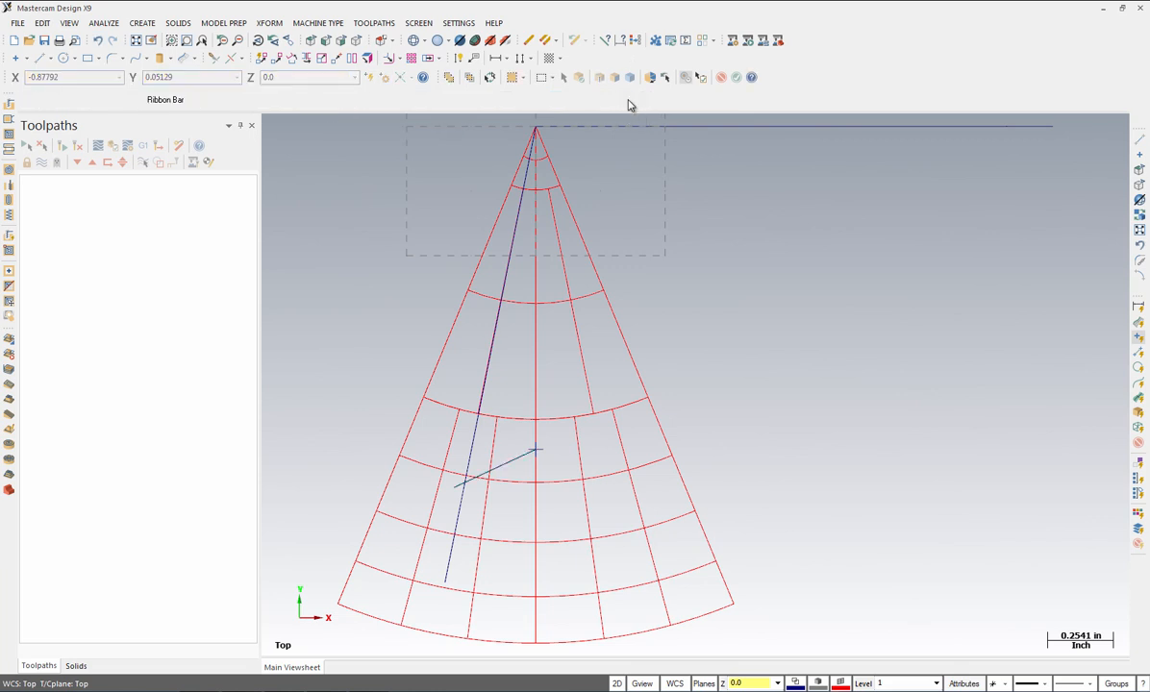
Step: Fillet the short line and the long line with a 0.15 radius
left_click(142, 23)
mouse_move(151, 83)
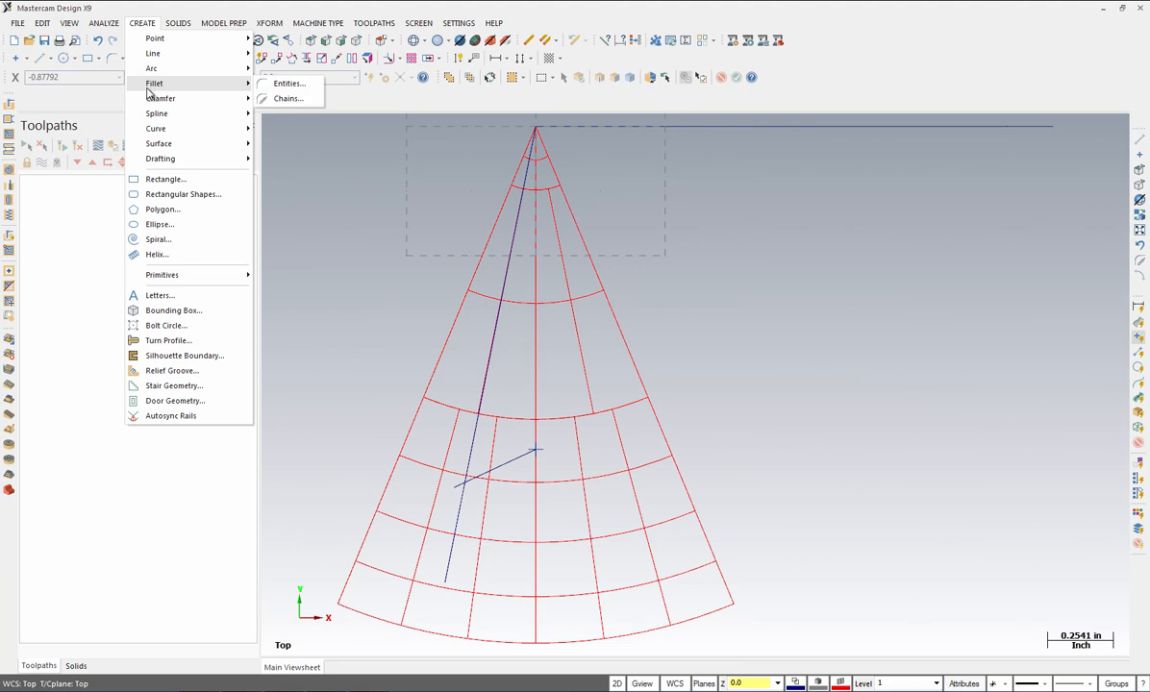
left_click(289, 84)
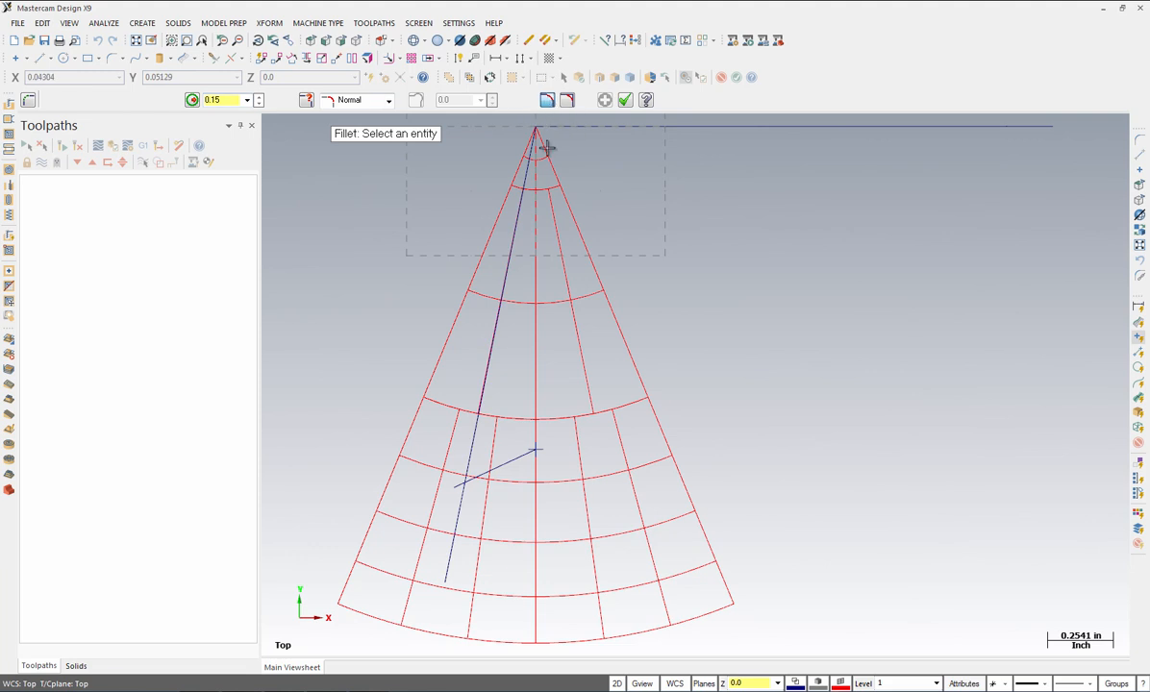
left_click(492, 476)
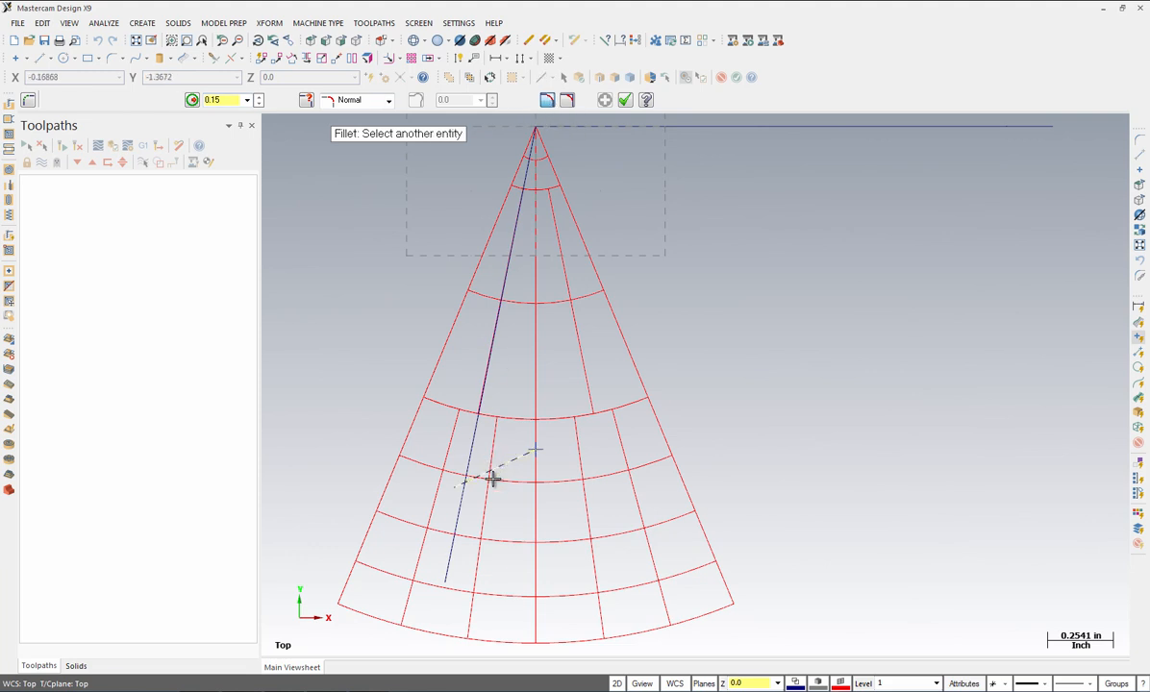
left_click(456, 524)
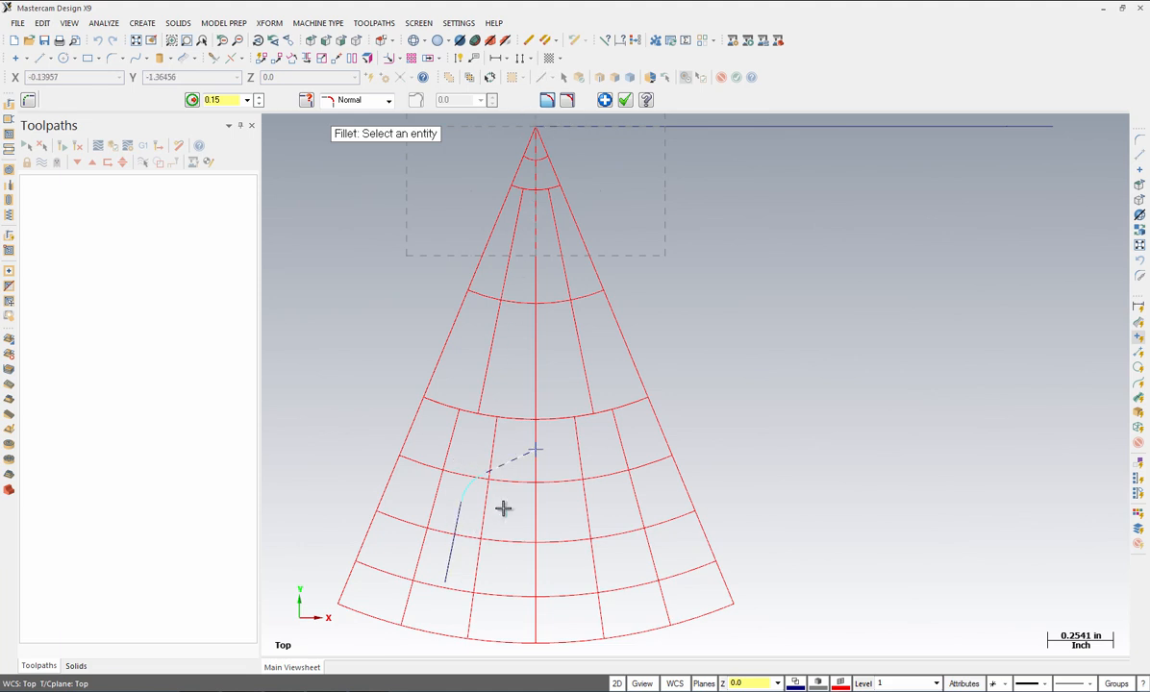
left_click(625, 101)
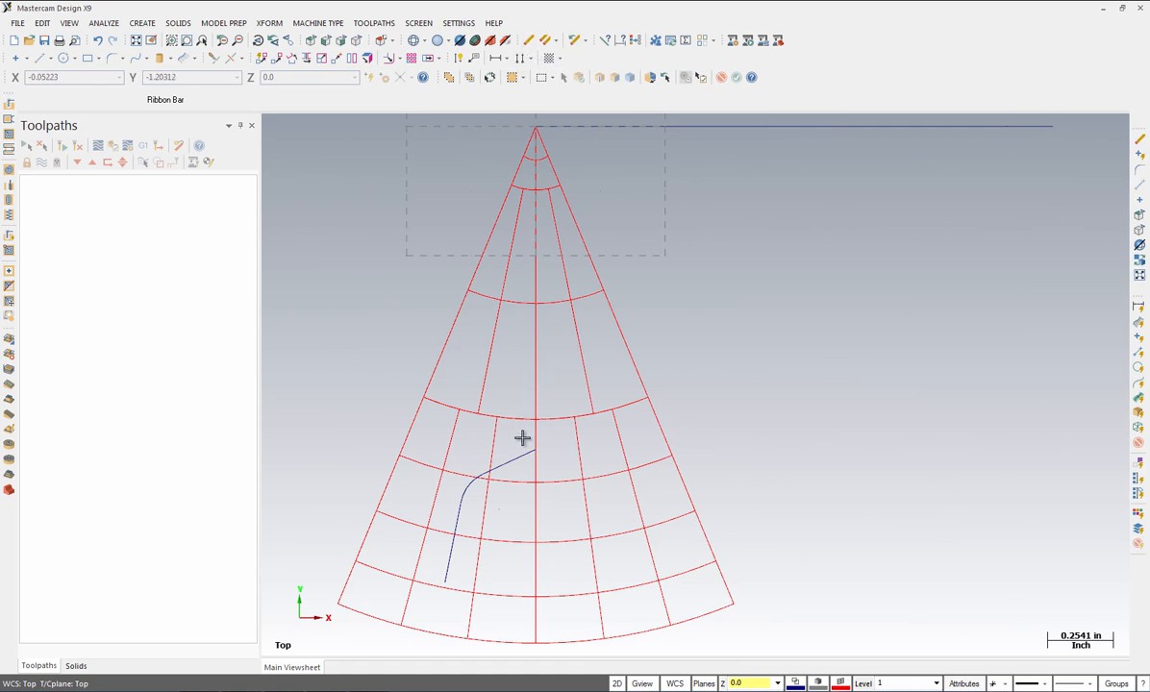
Step: Mirror a copy of the filleted curve across the vertical axis at X 0.0
left_click(273, 23)
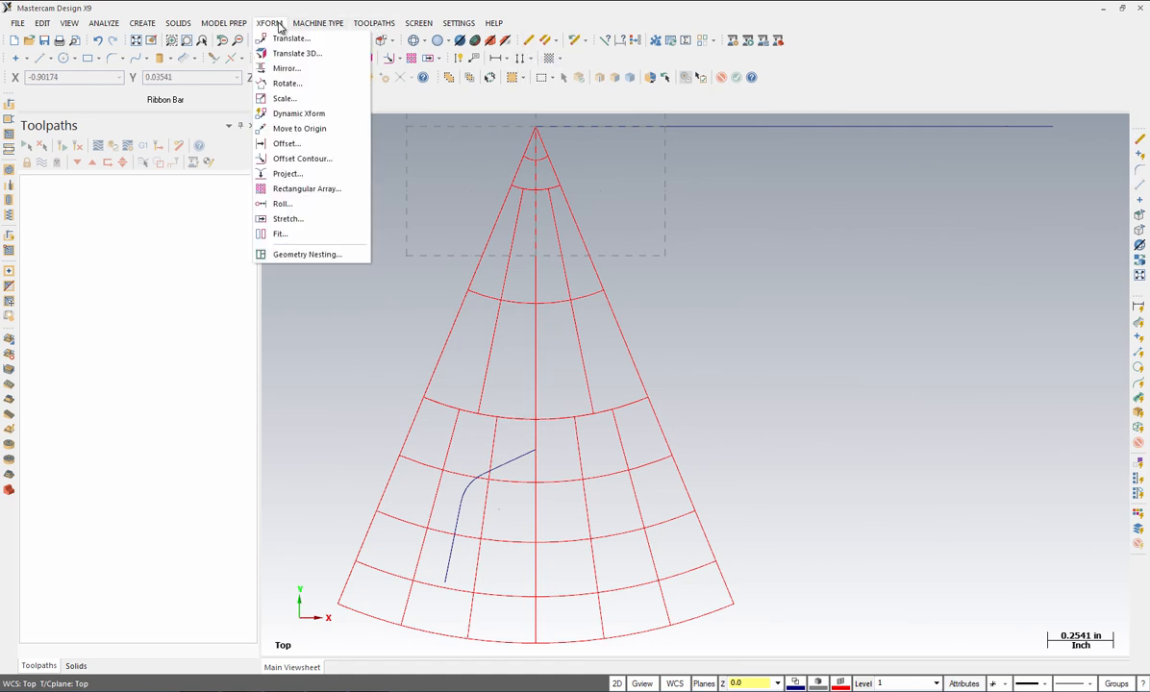
left_click(286, 73)
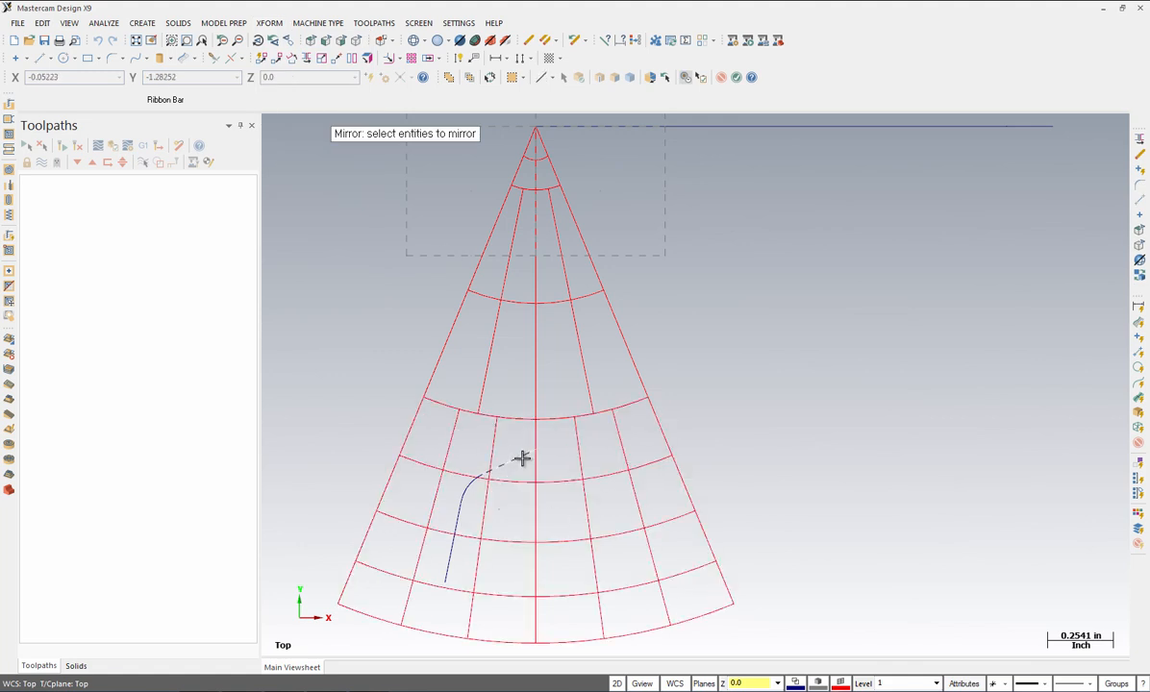
left_click(523, 458)
key("Return")
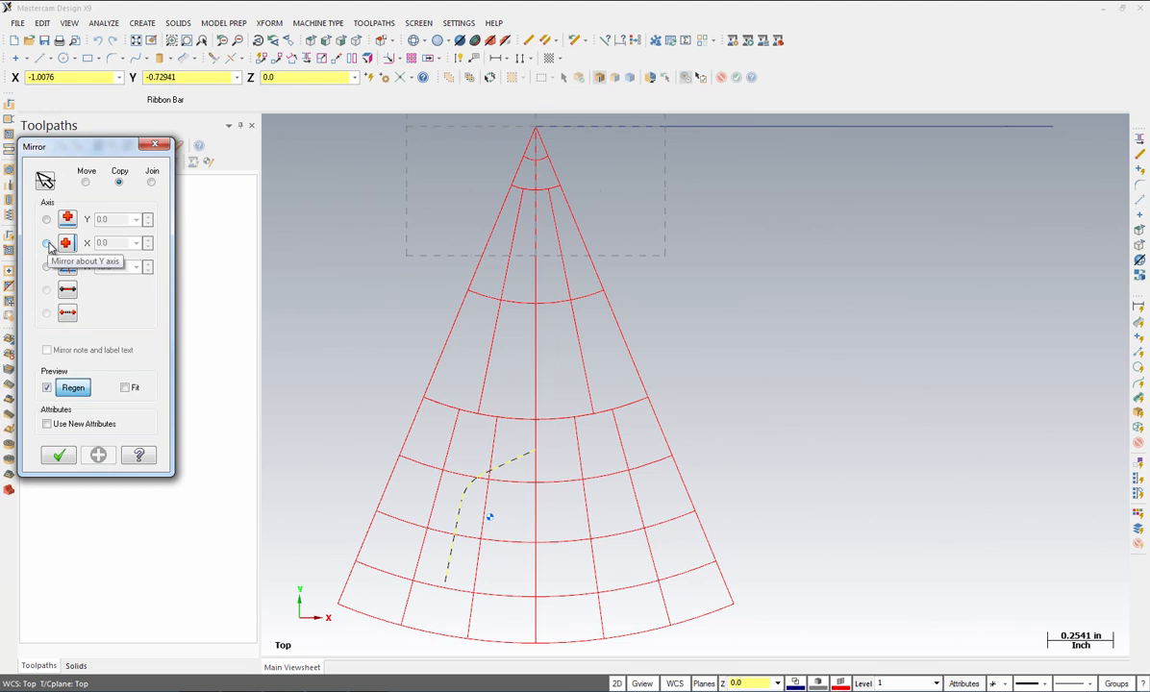
left_click(47, 244)
left_click(119, 183)
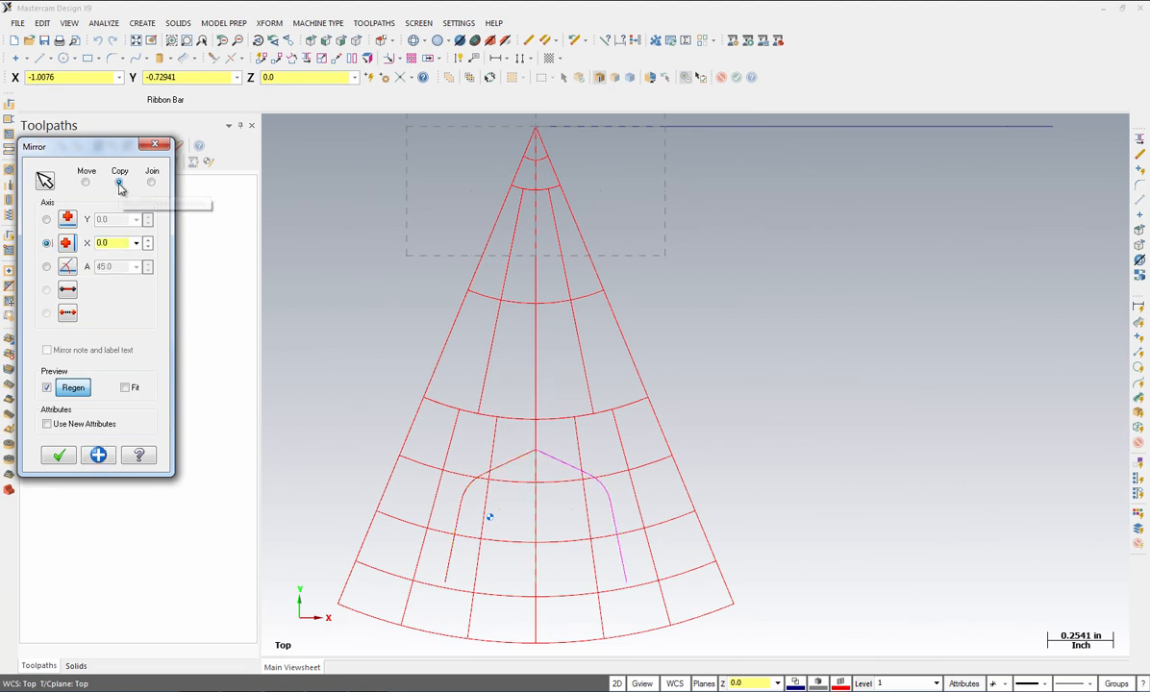
left_click(60, 458)
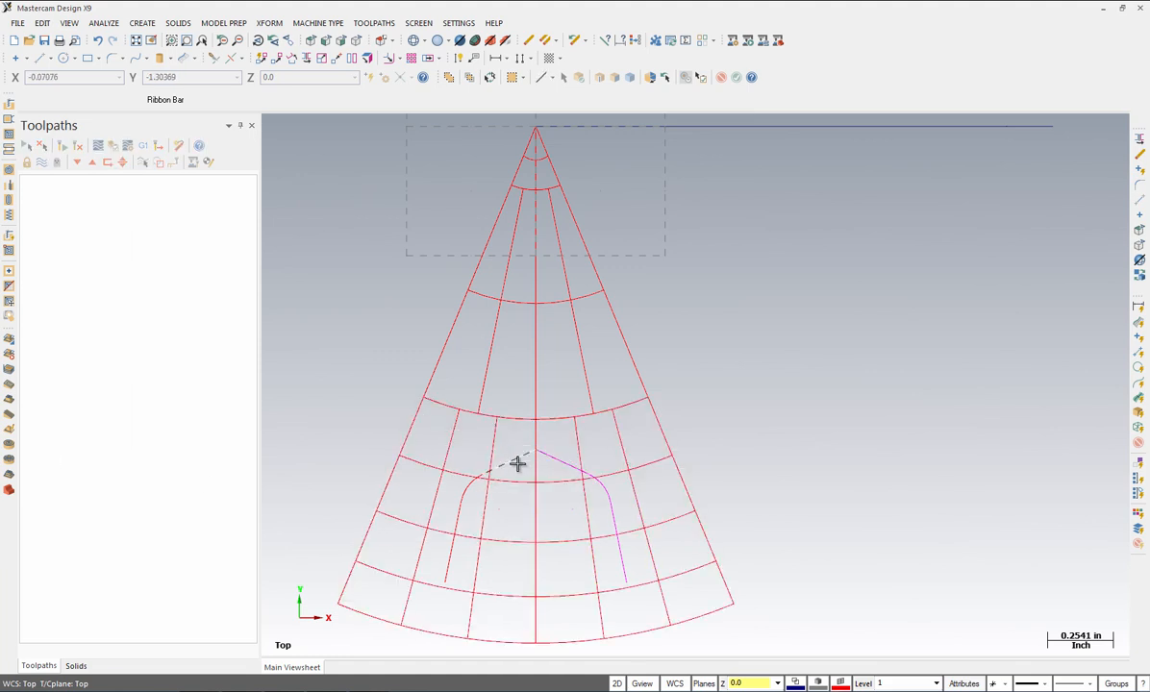
Step: Clear the mirrored curve's colour and join both lower ends with a shallow 1.8-radius arc
left_click(634, 44)
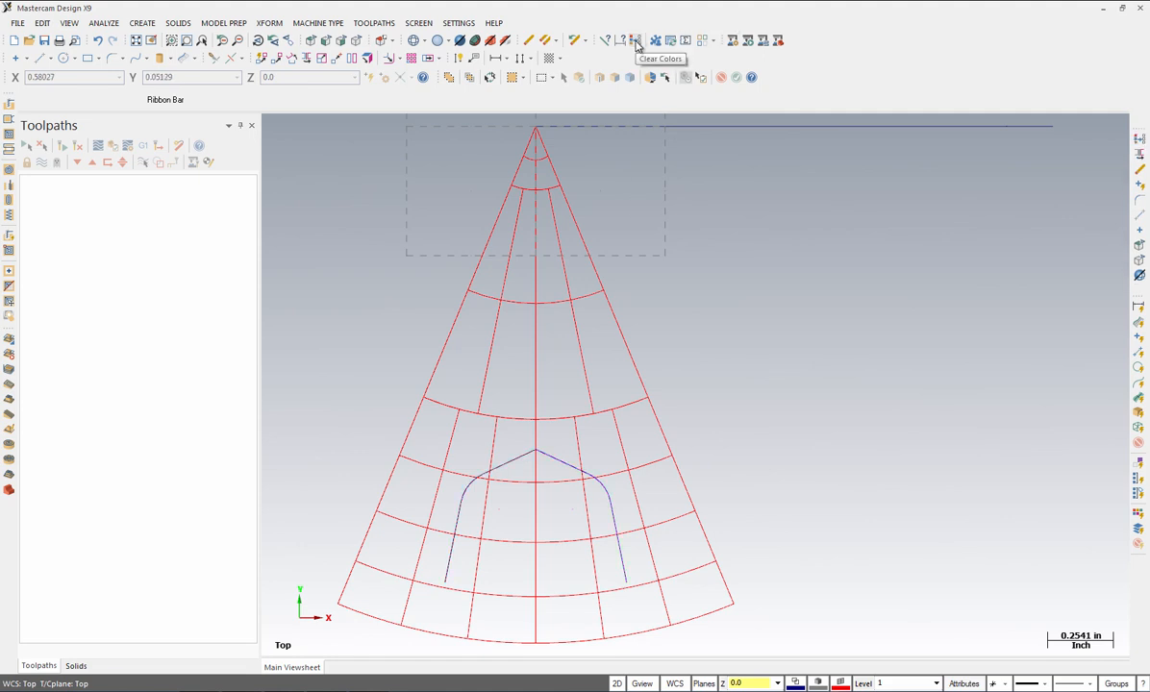
left_click(145, 26)
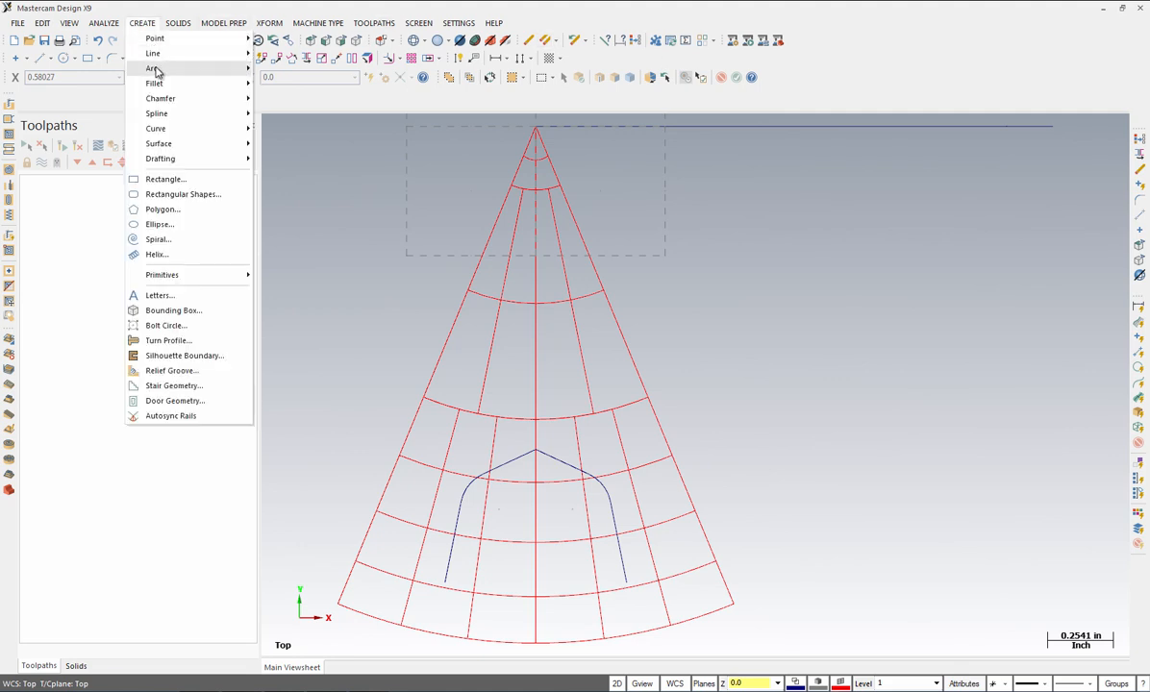
mouse_move(154, 69)
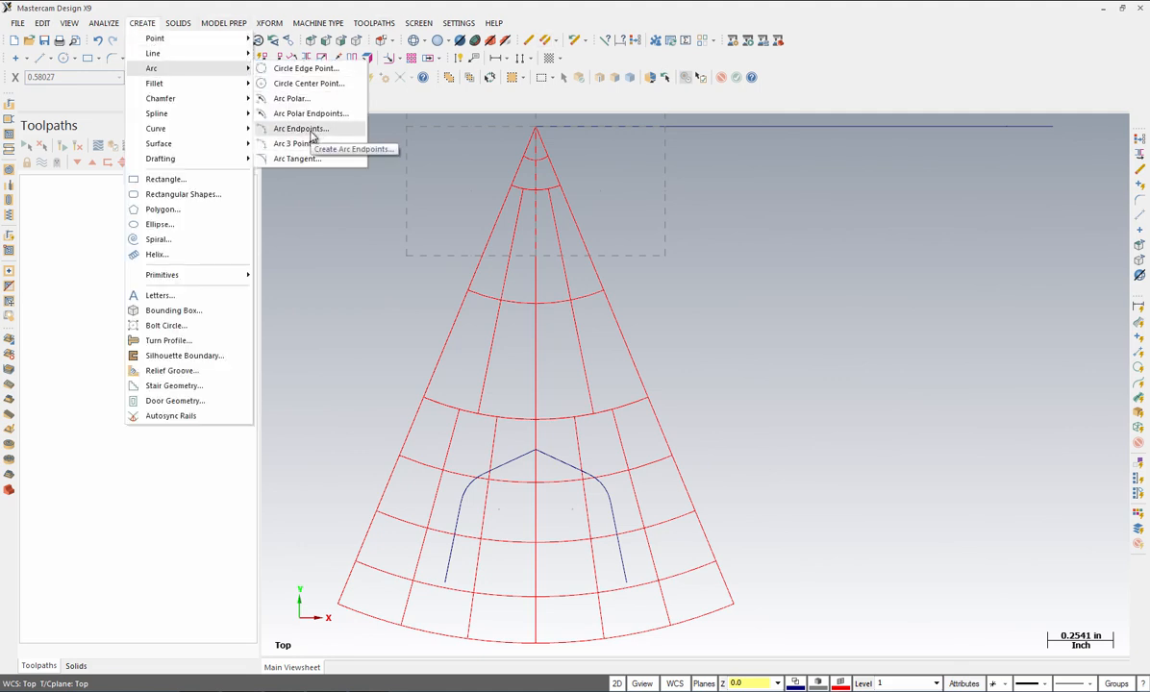
left_click(311, 144)
left_click(228, 102)
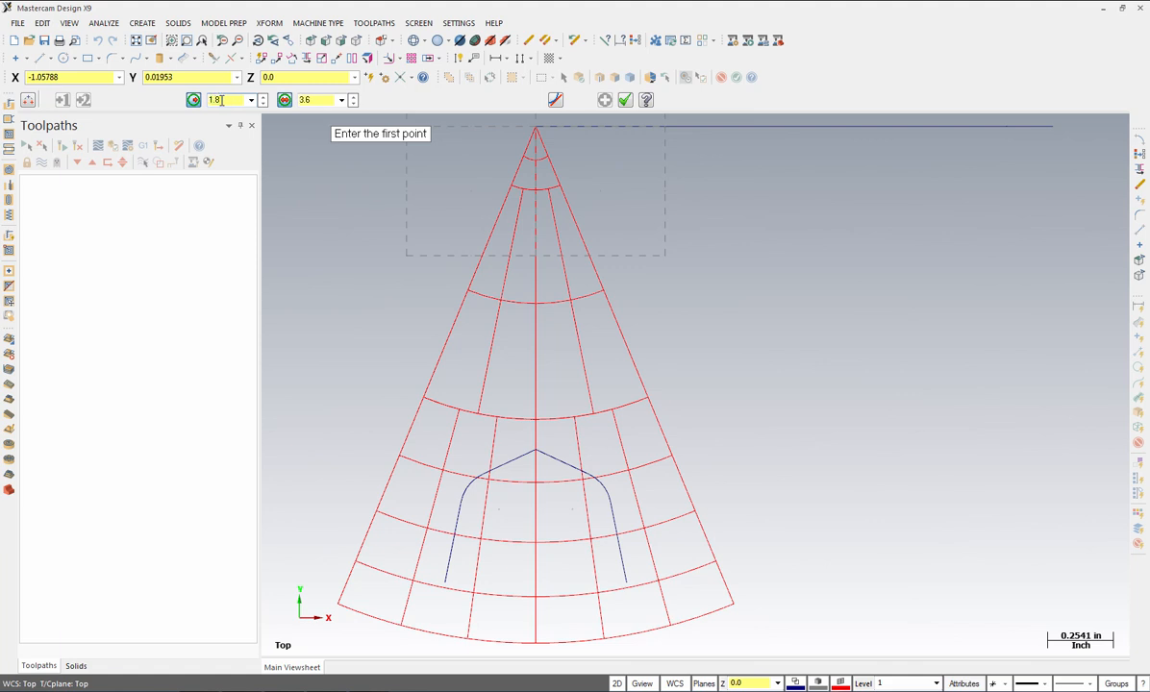
left_click(446, 582)
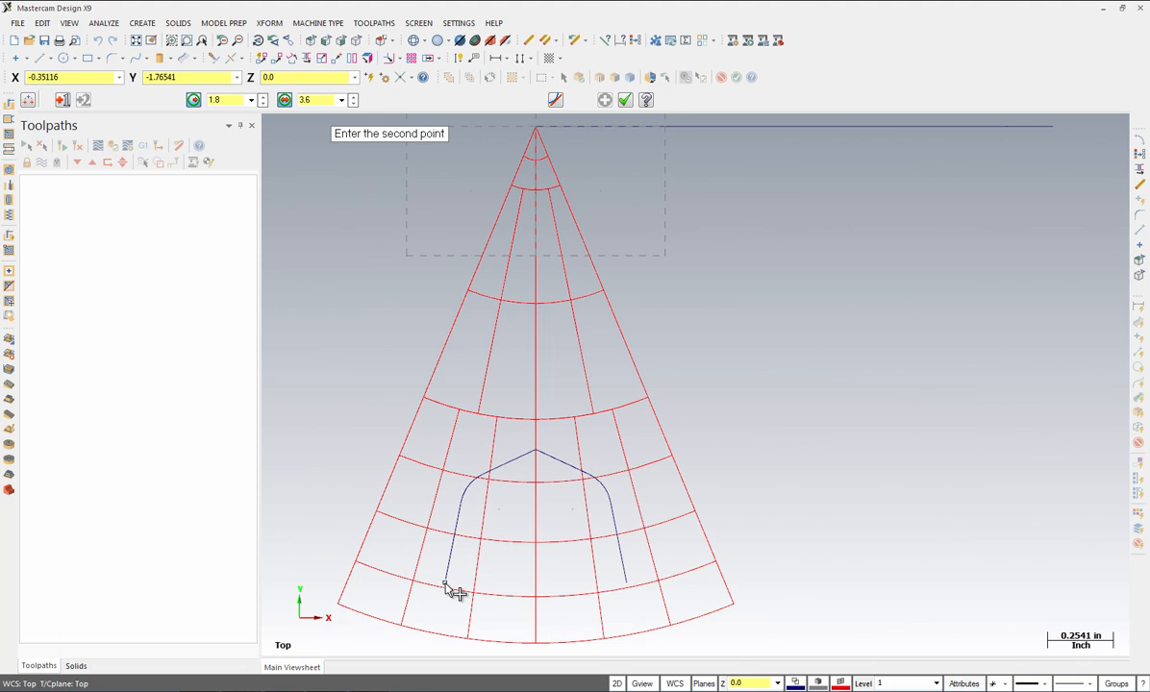
left_click(627, 581)
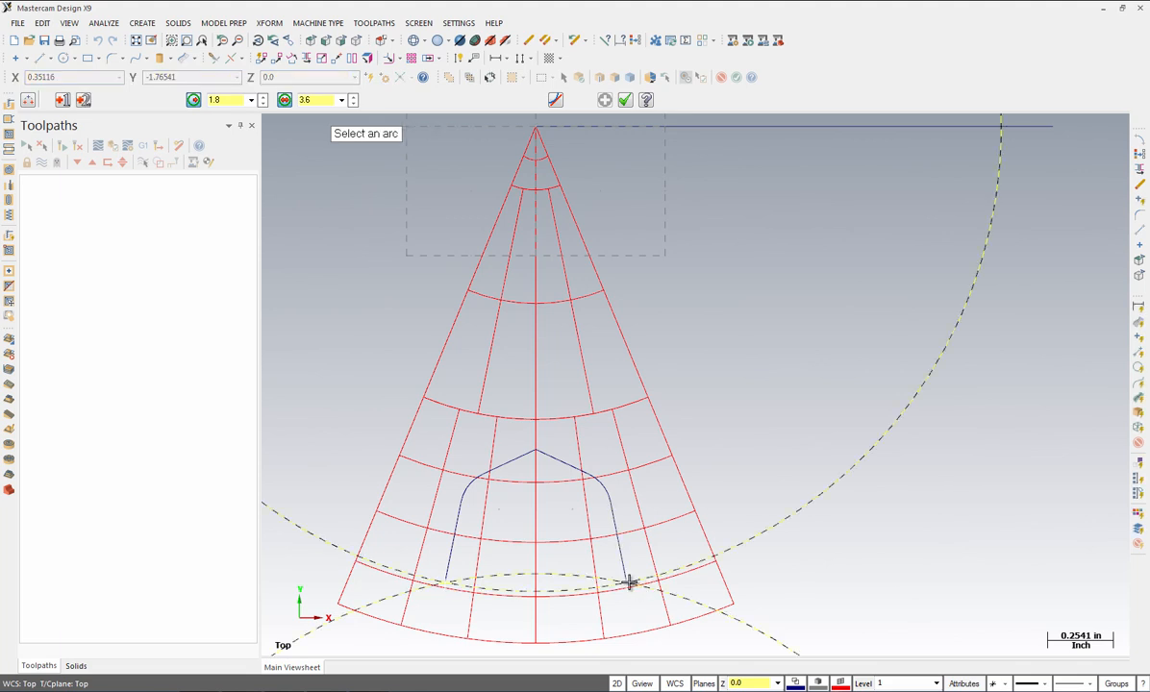
left_click(568, 591)
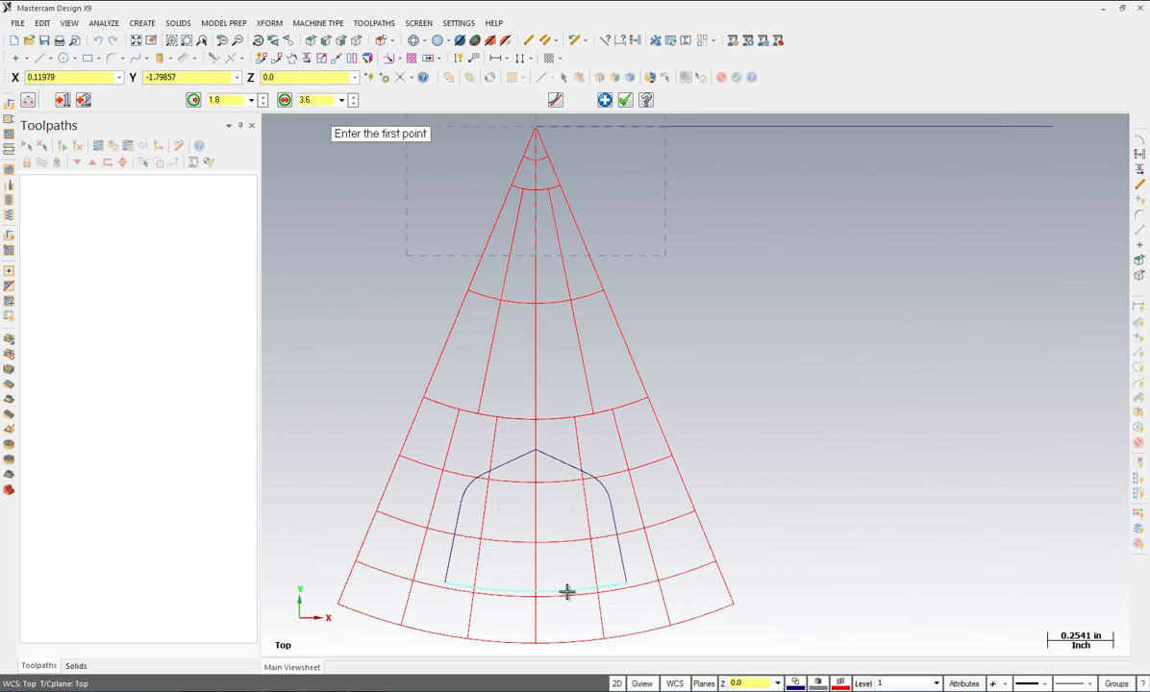
left_click(626, 101)
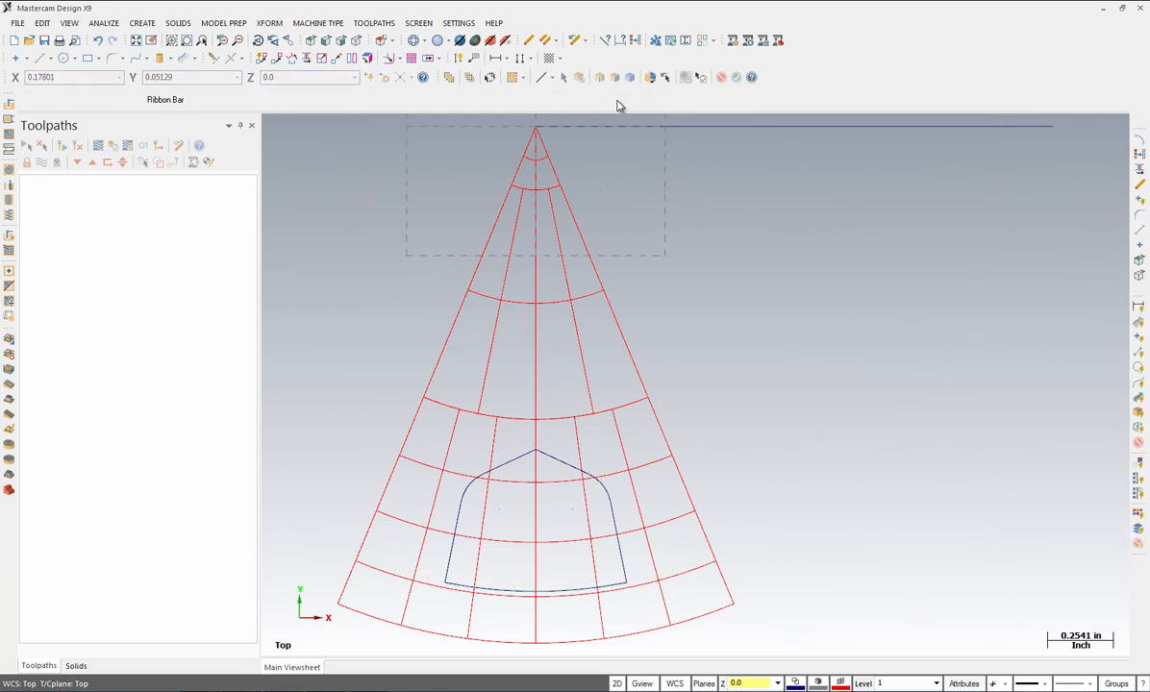
Step: Chain-fillet the closed contour's remaining corners at 0.12 radius, keeping existing fillets
left_click(141, 23)
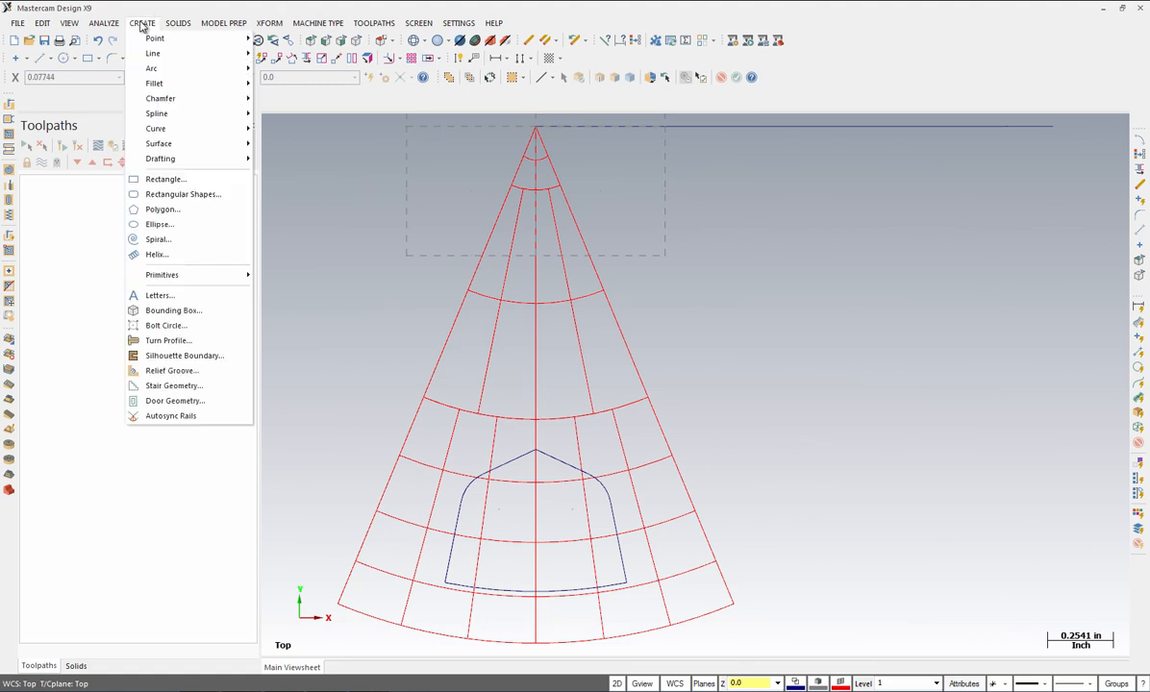
mouse_move(147, 86)
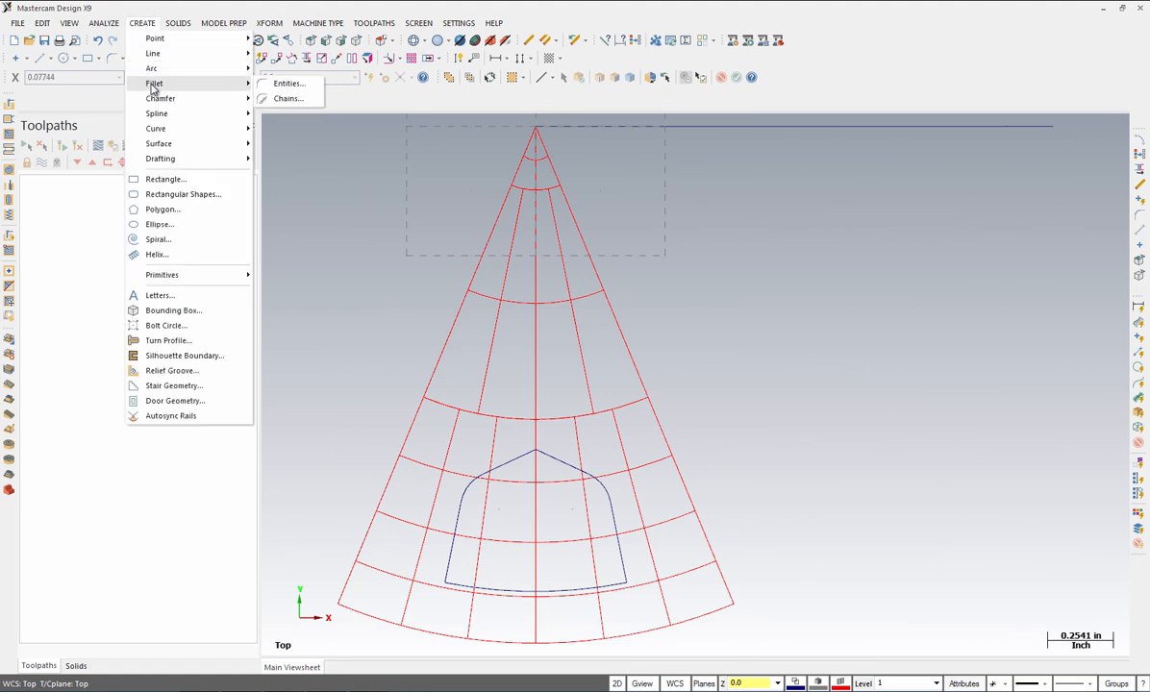
left_click(285, 98)
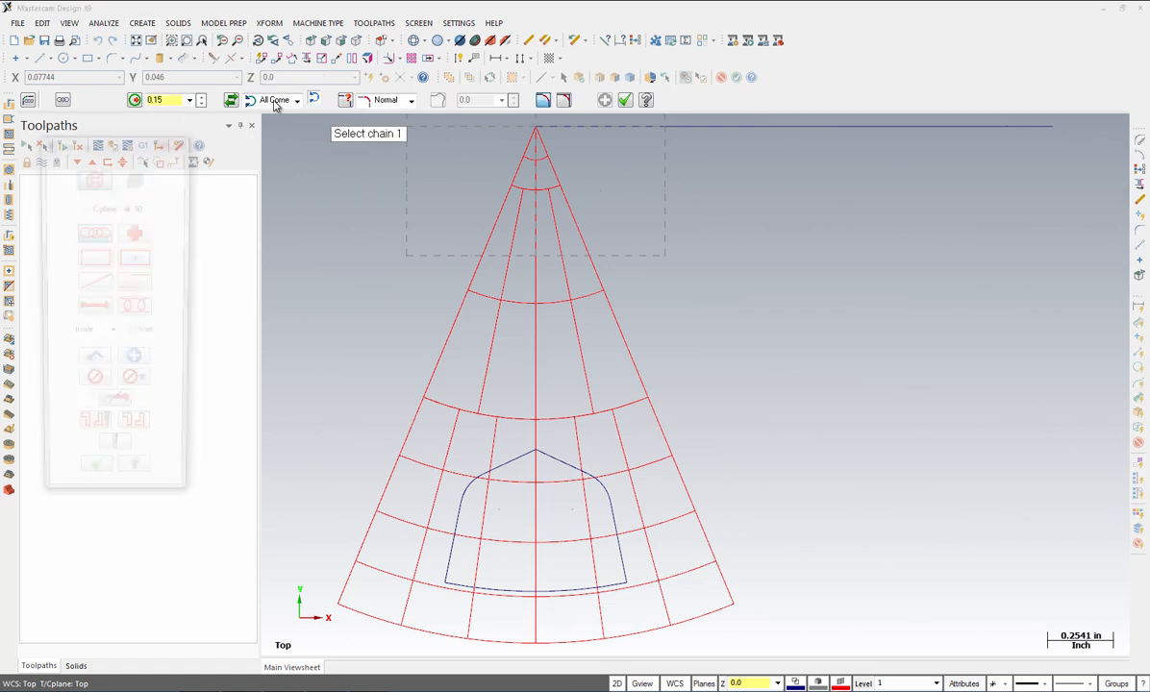
left_click(458, 516)
left_click(93, 485)
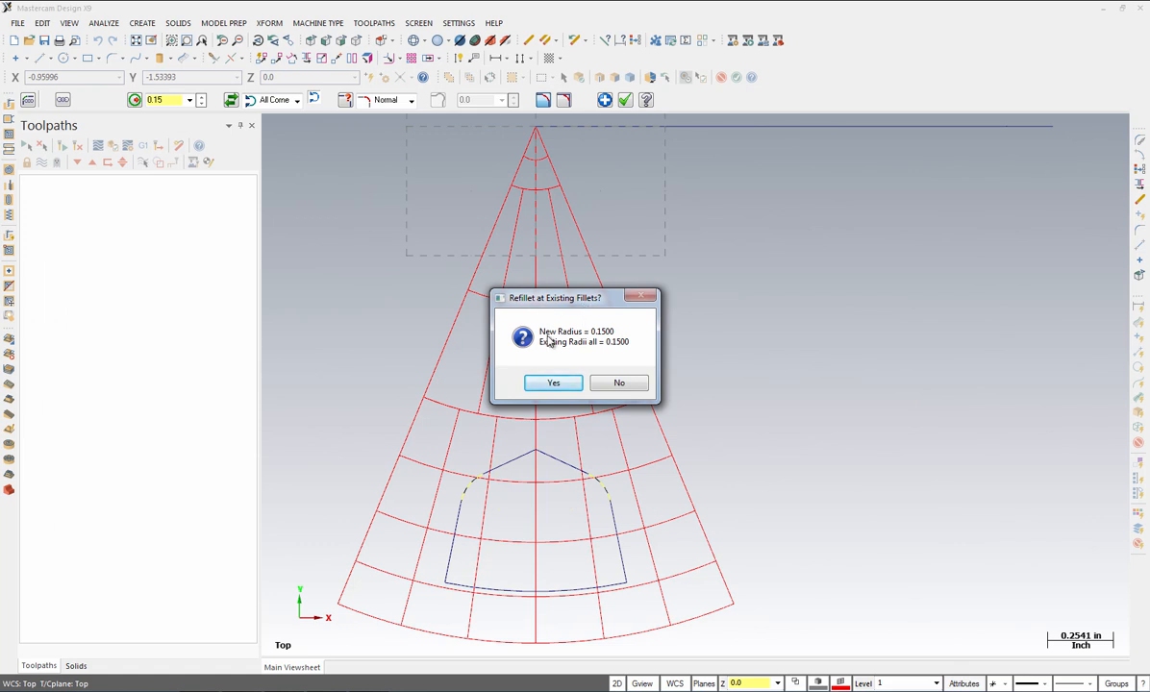
left_click(617, 384)
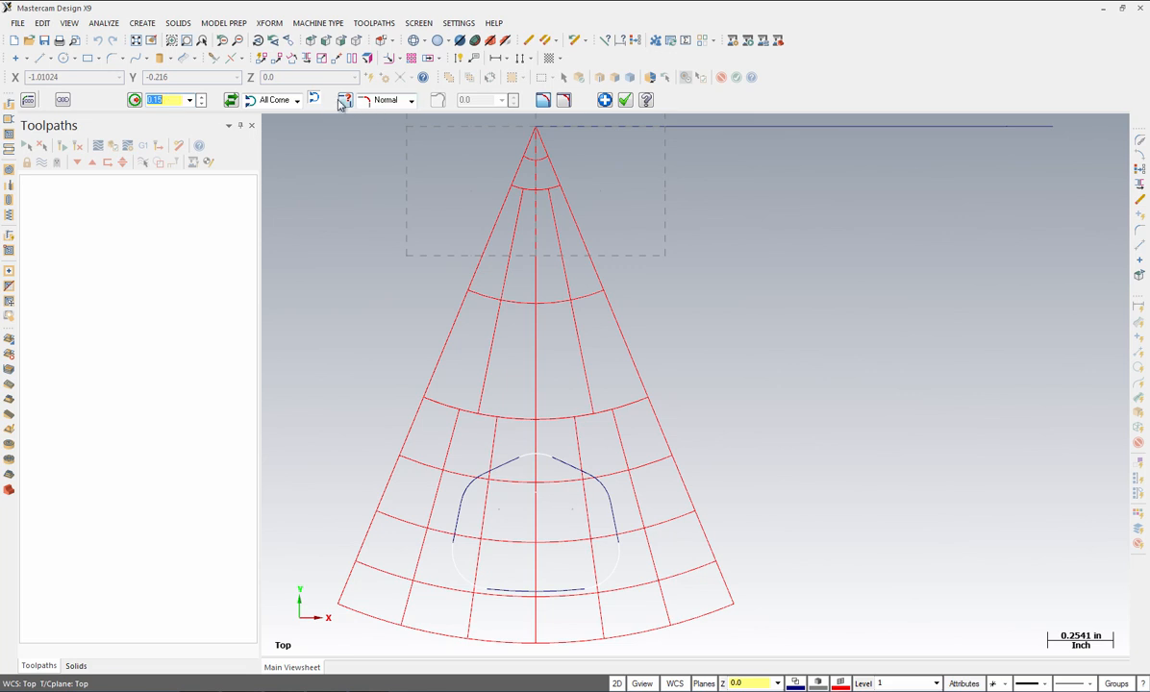
left_click(625, 101)
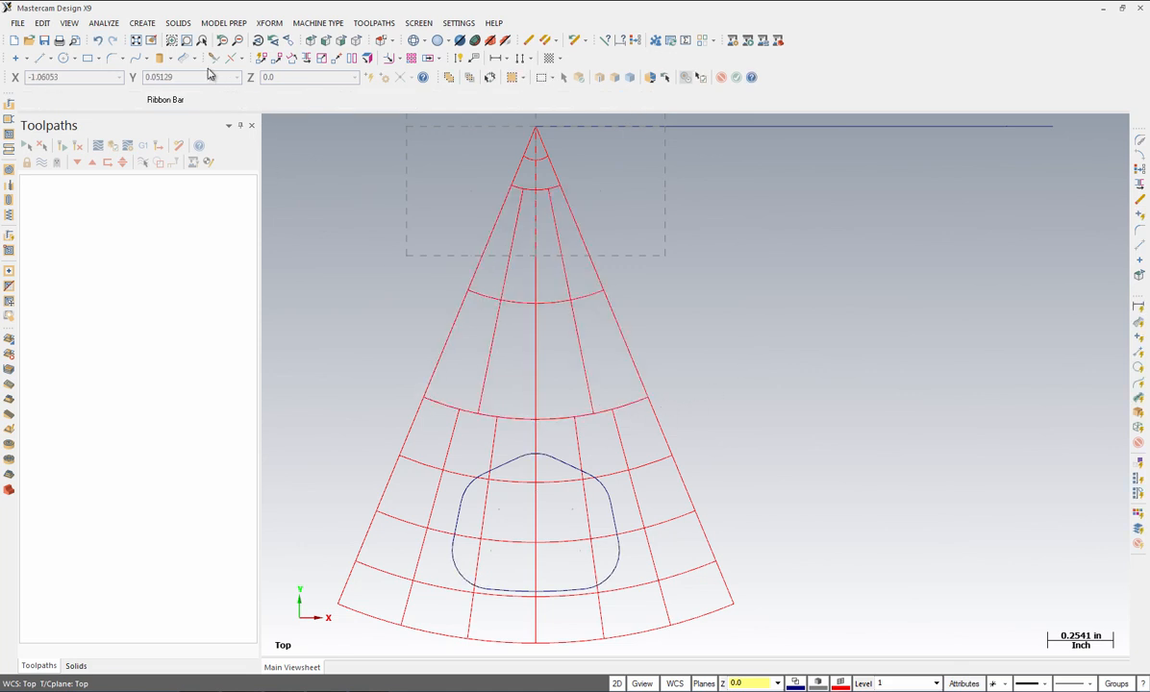
Step: Fit the view, shade the red surface with Alt+S, and return to Top view
left_click(136, 43)
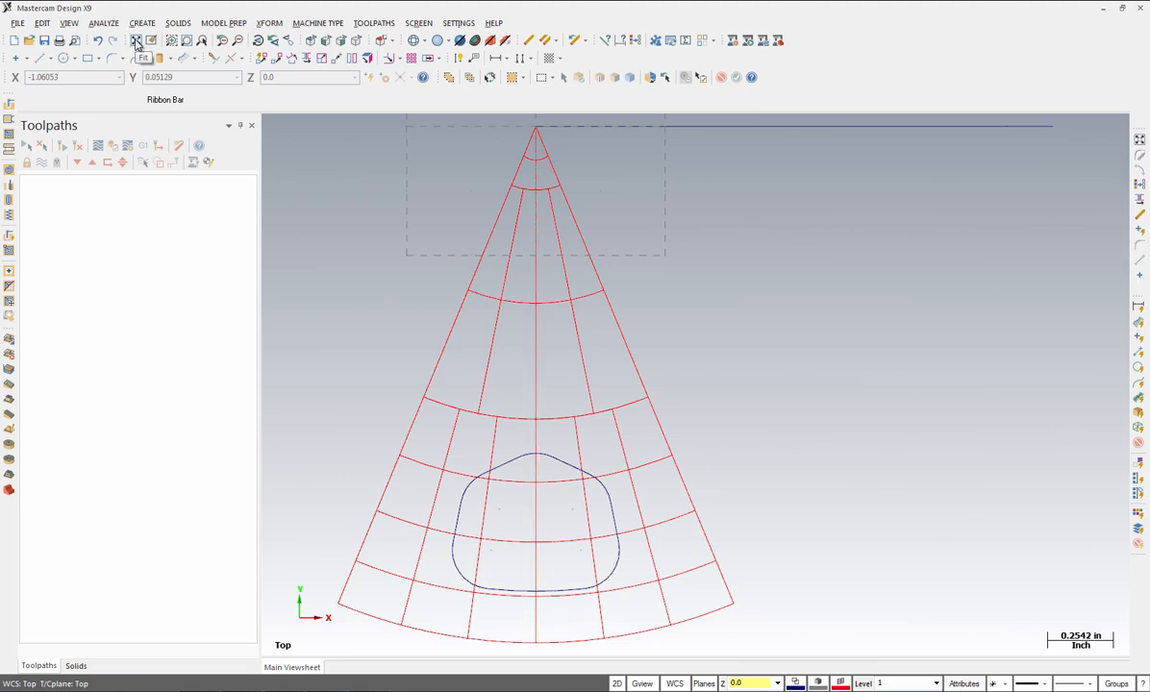
key("alt+s")
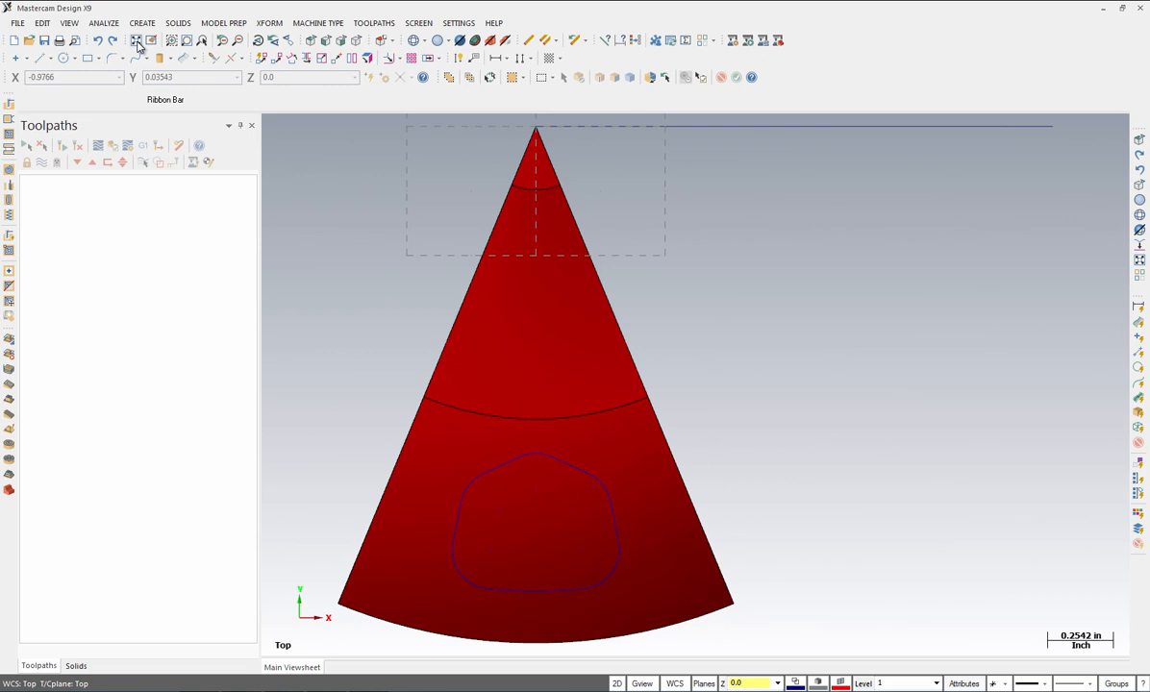
left_click(356, 46)
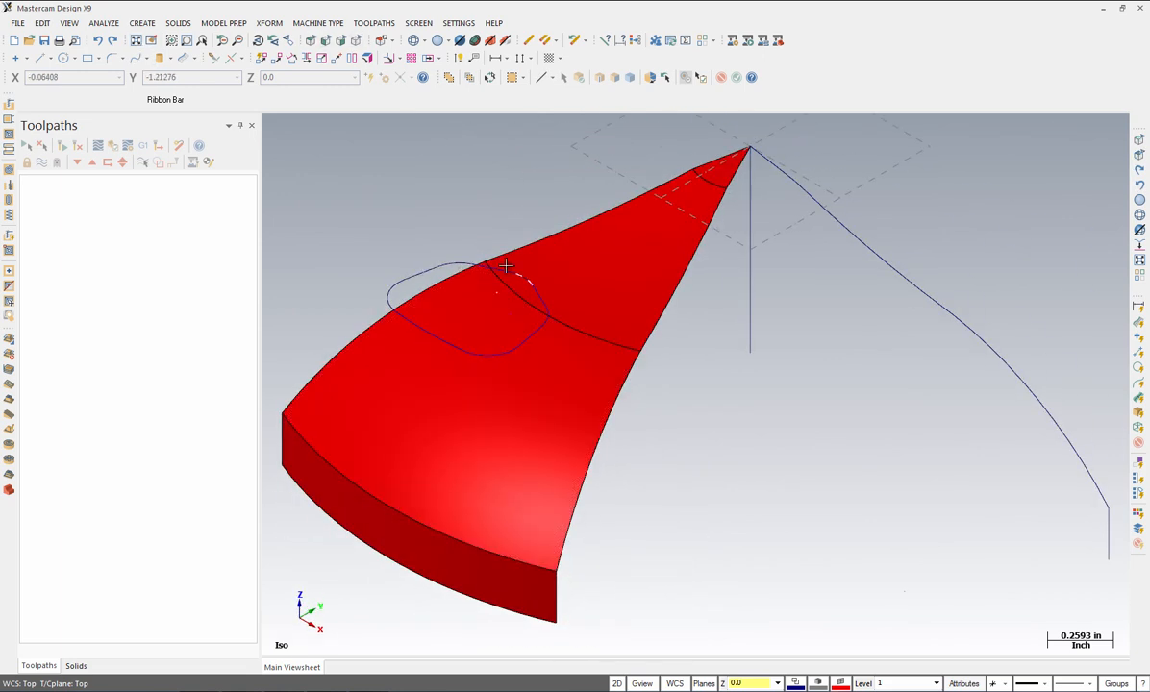
left_click(475, 429)
left_click(310, 45)
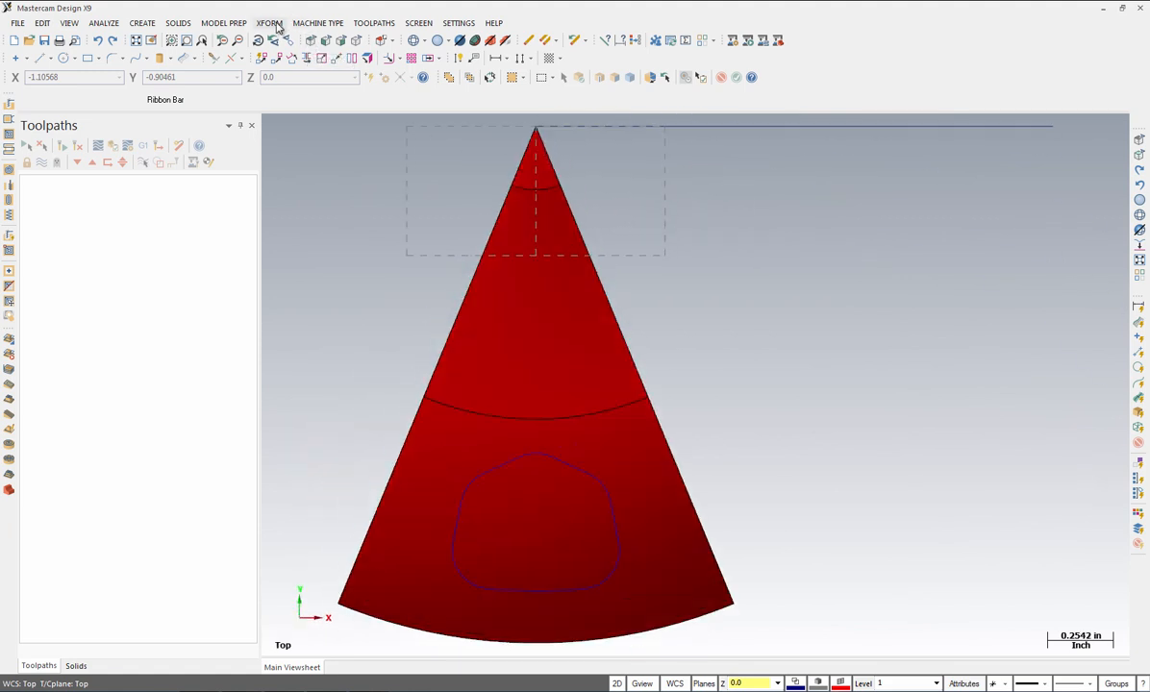
Step: Project the closed contour onto the lower red cone surface, moving rather than copying it
left_click(272, 23)
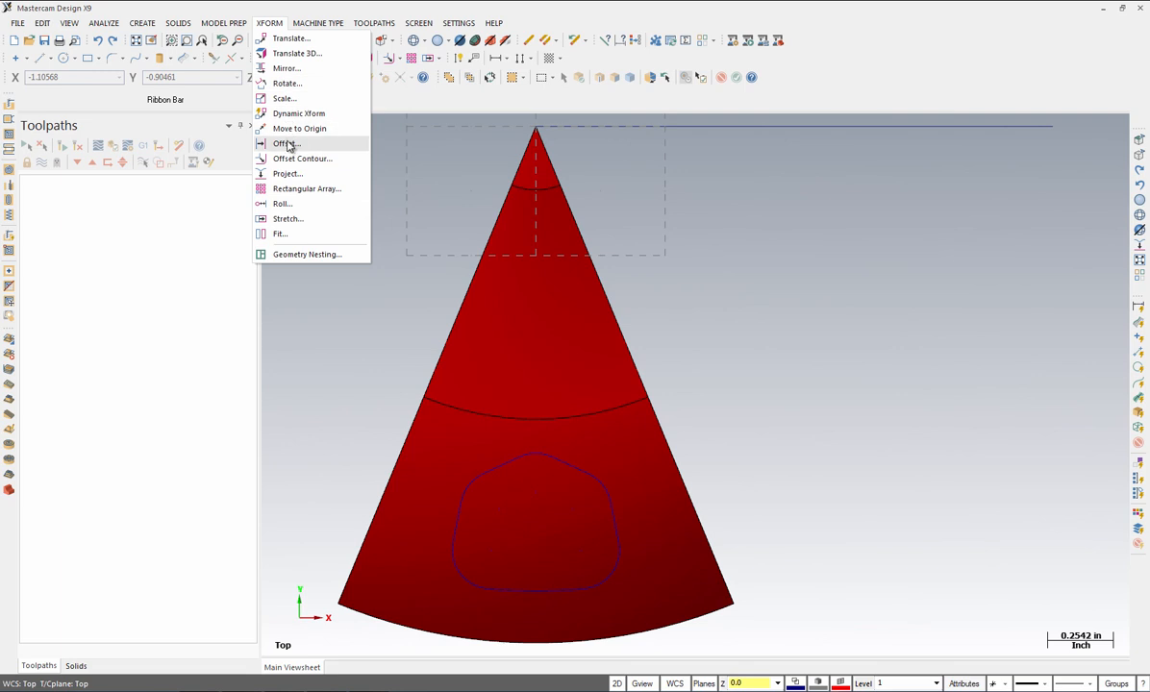
left_click(294, 175)
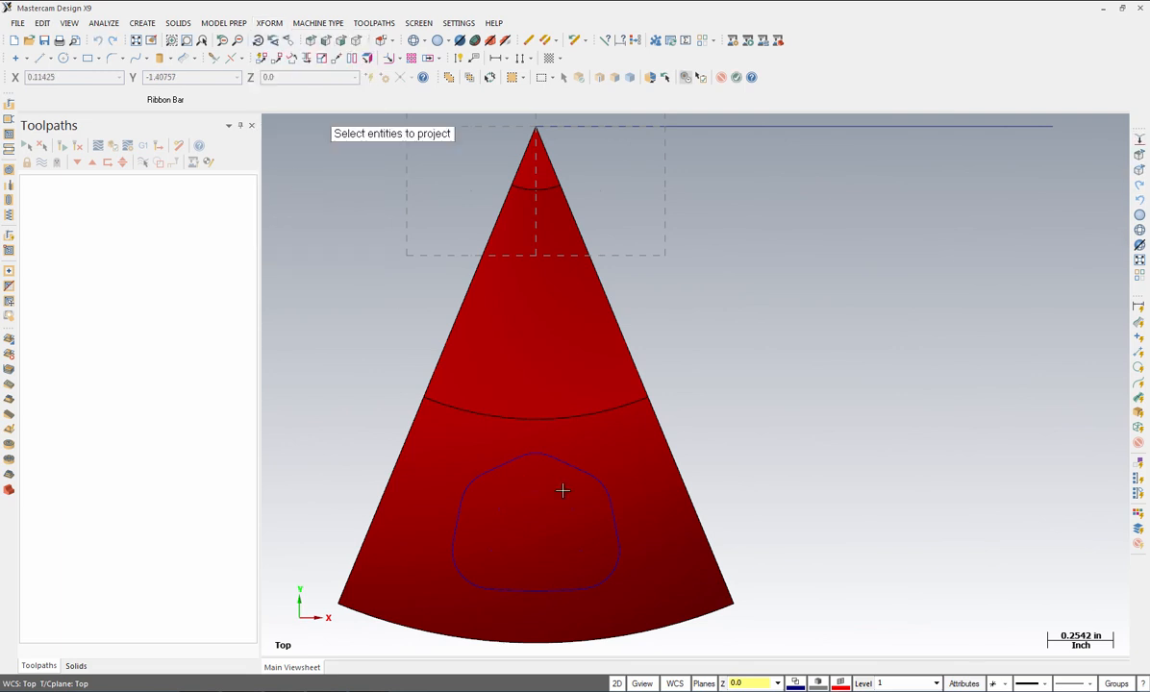
left_click(613, 520)
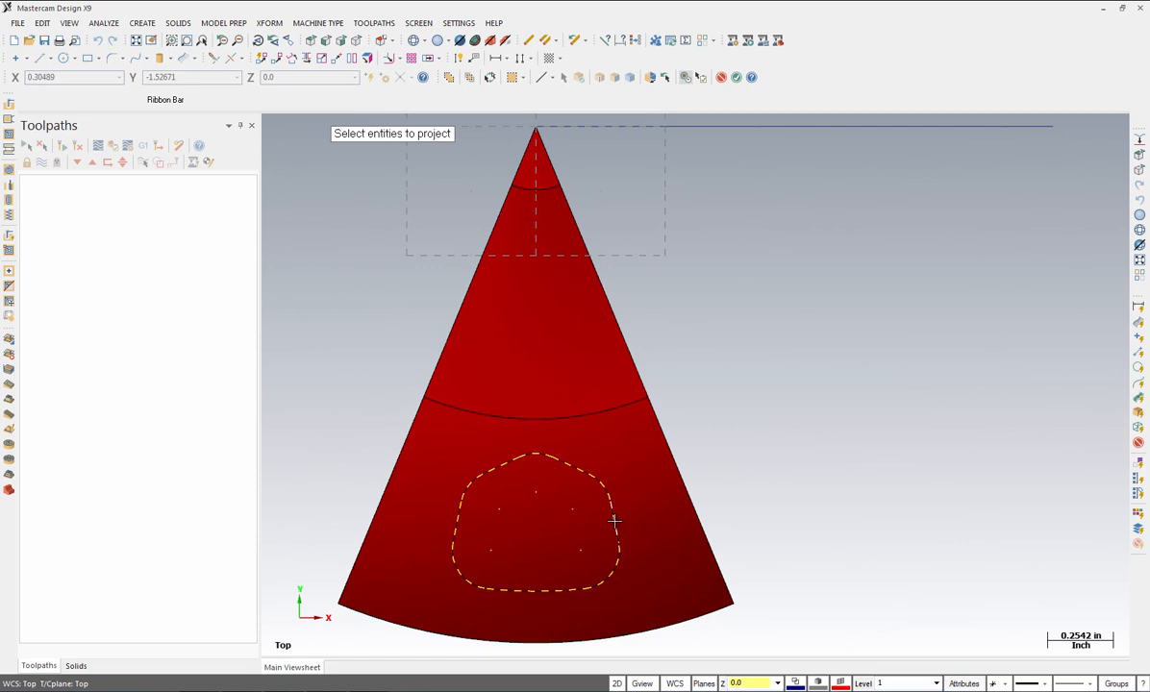
key("Return")
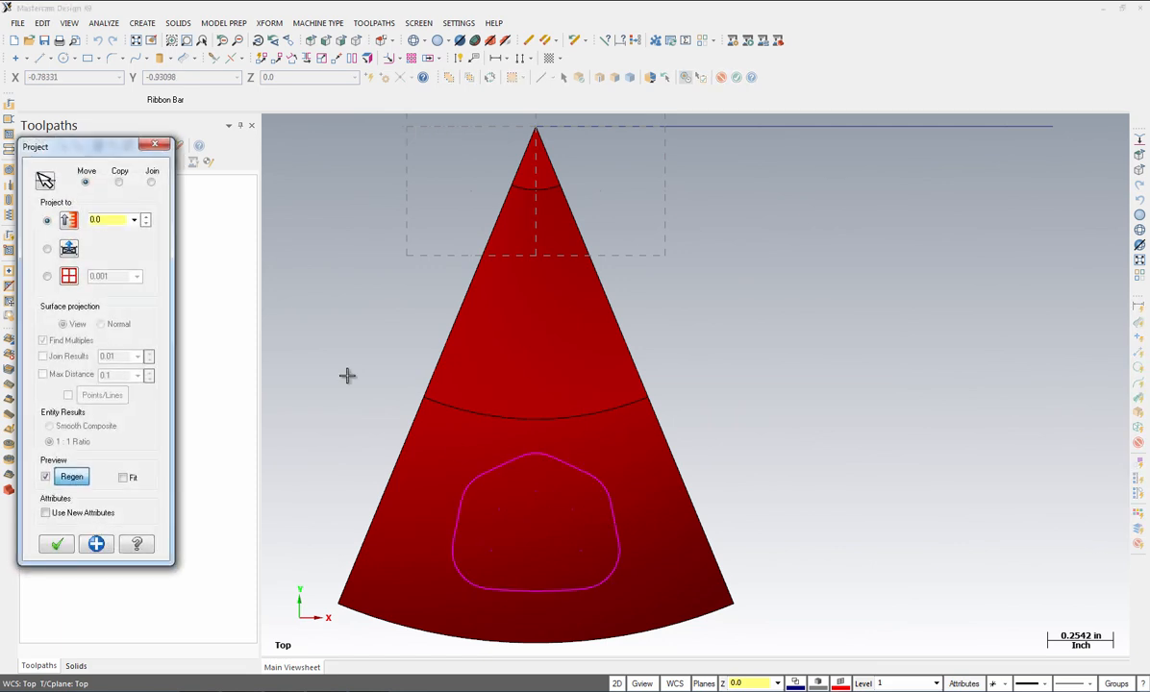
left_click(69, 278)
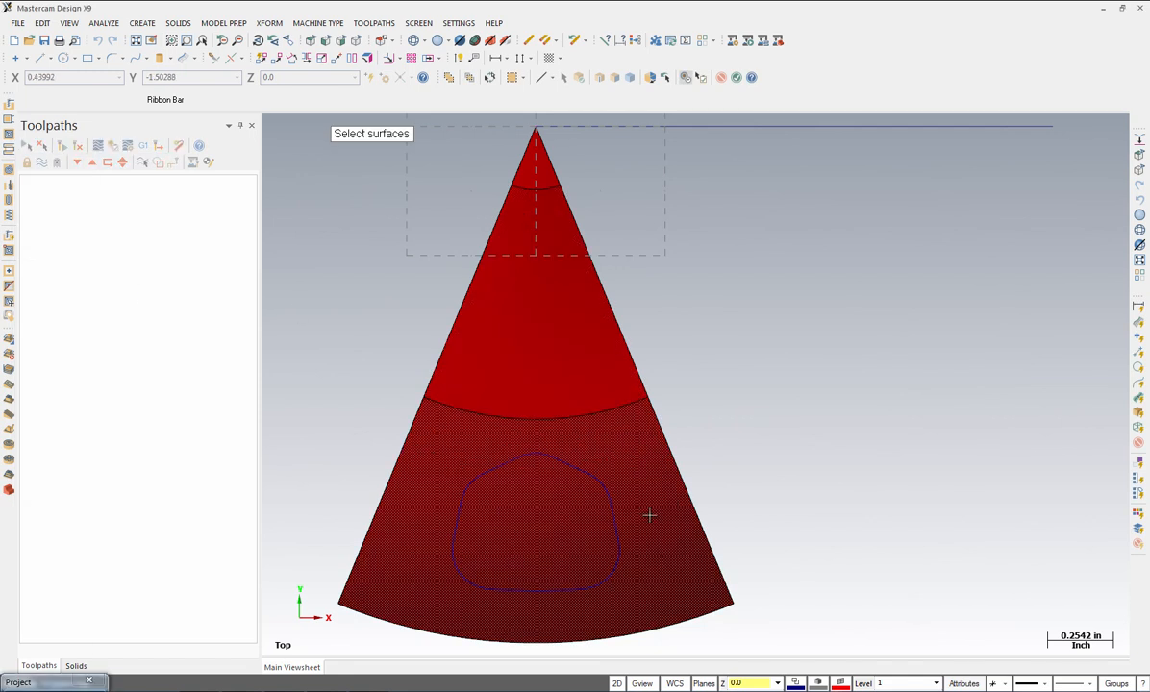
left_click(585, 252)
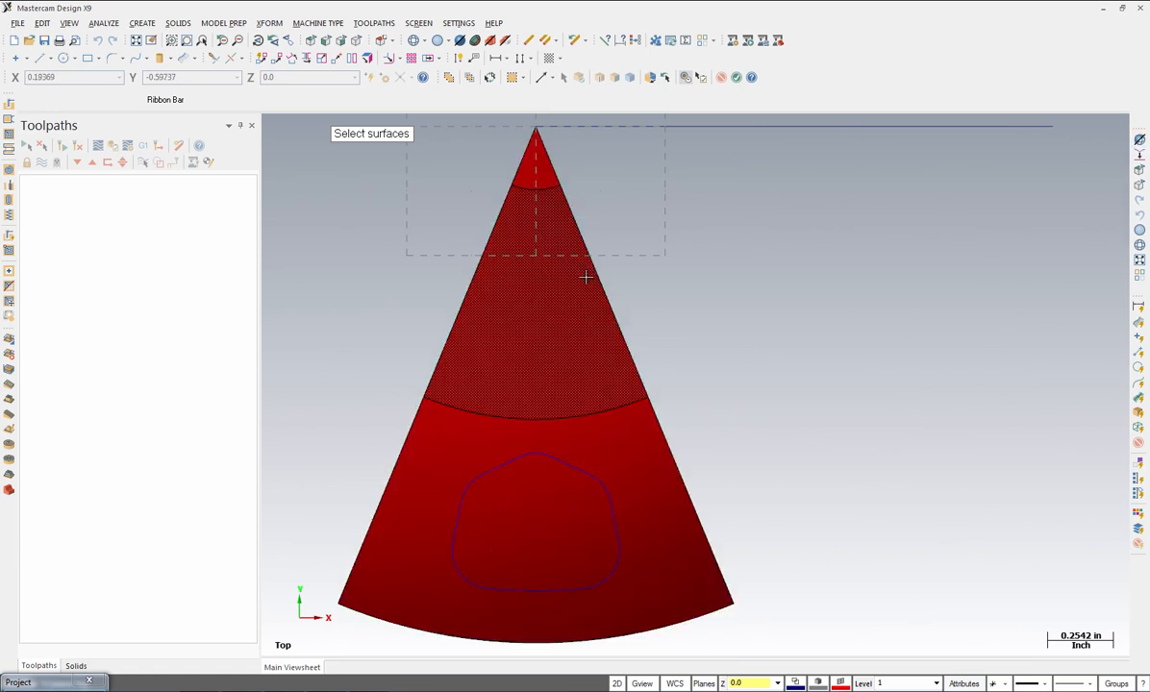
left_click(414, 42)
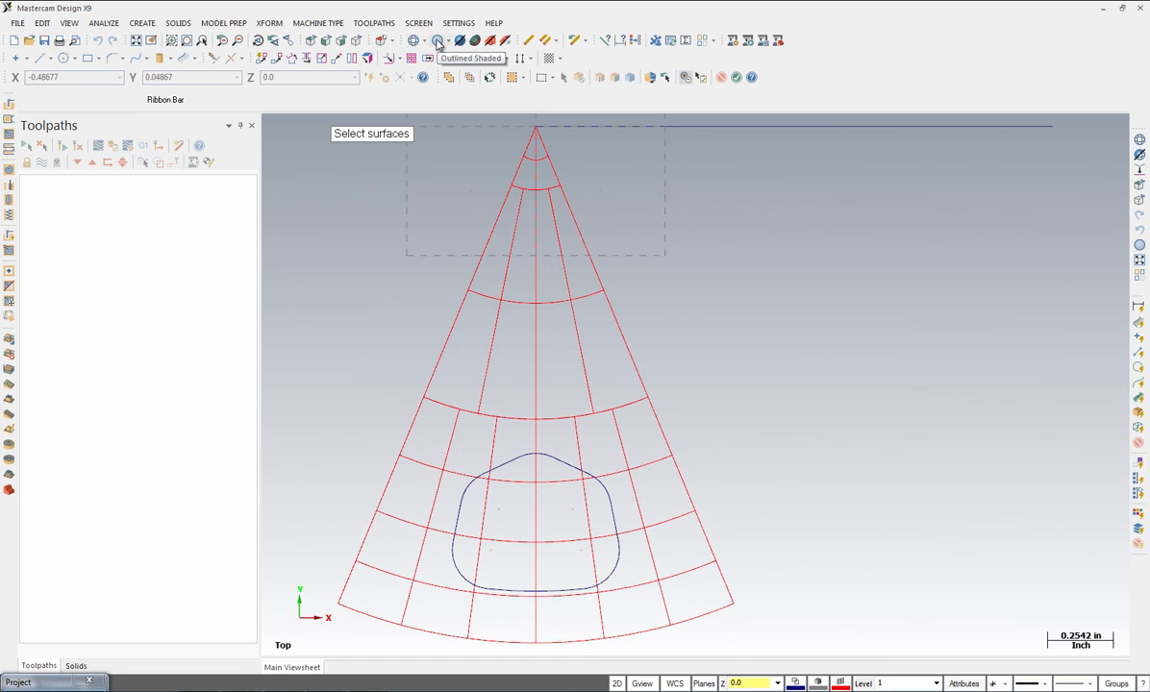
left_click(437, 42)
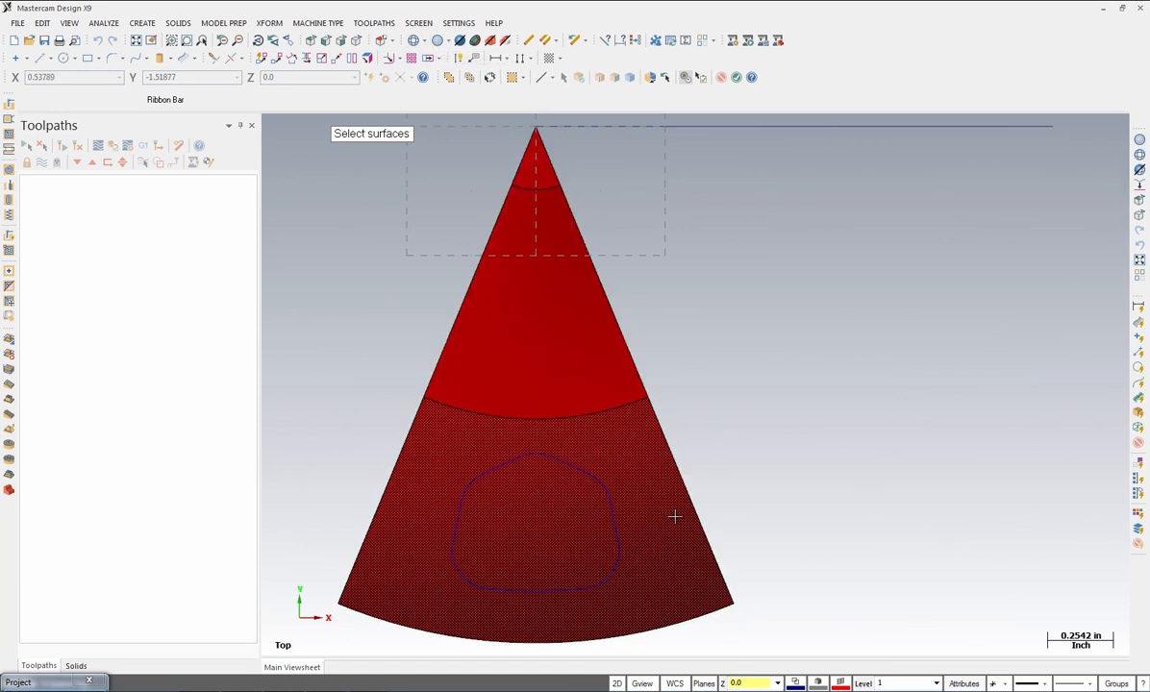
left_click(652, 533)
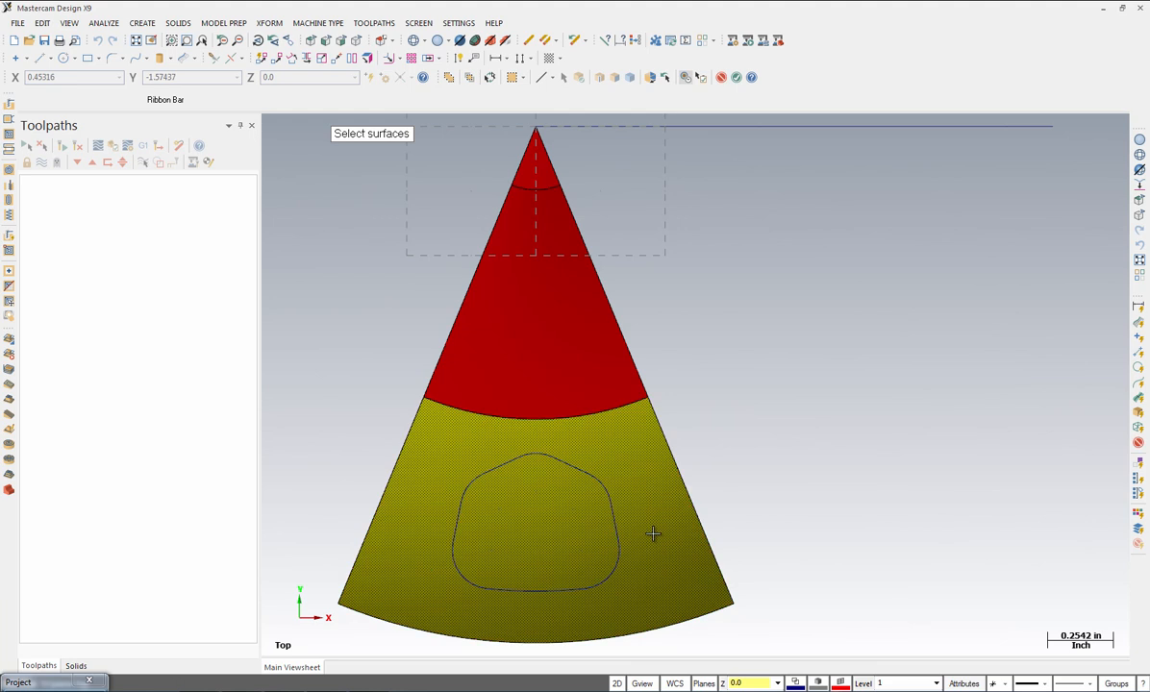
key("Return")
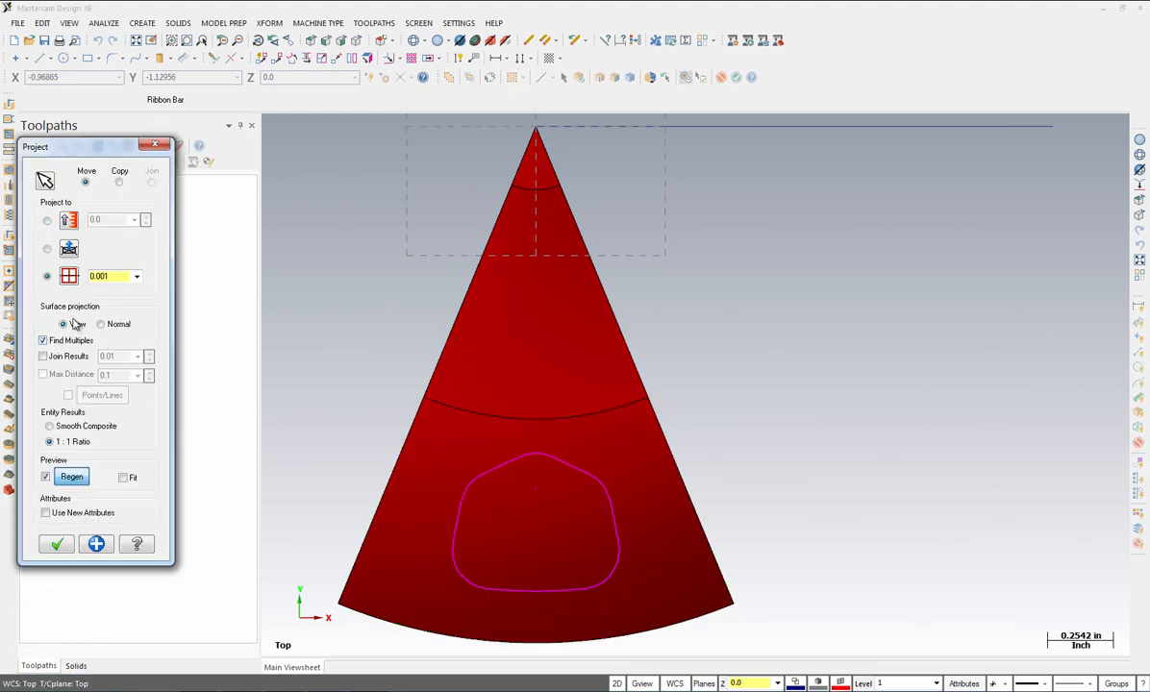
left_click(58, 545)
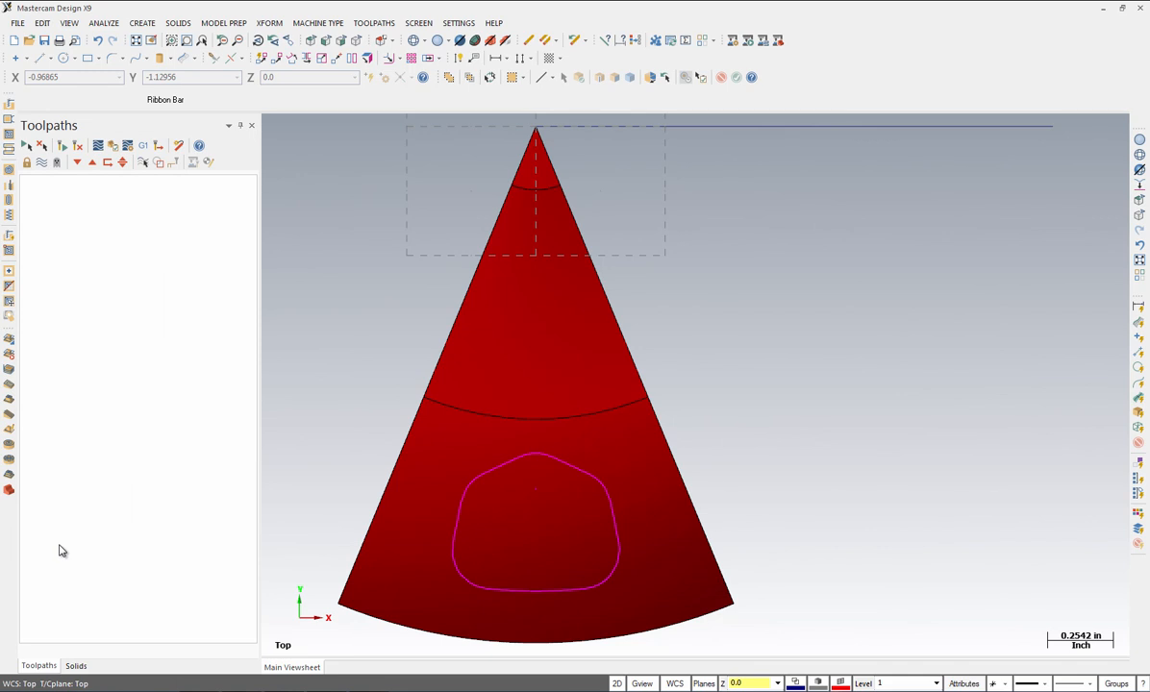
Step: Switch to Isometric view and clear the magenta result colour from the projected contour
left_click(356, 45)
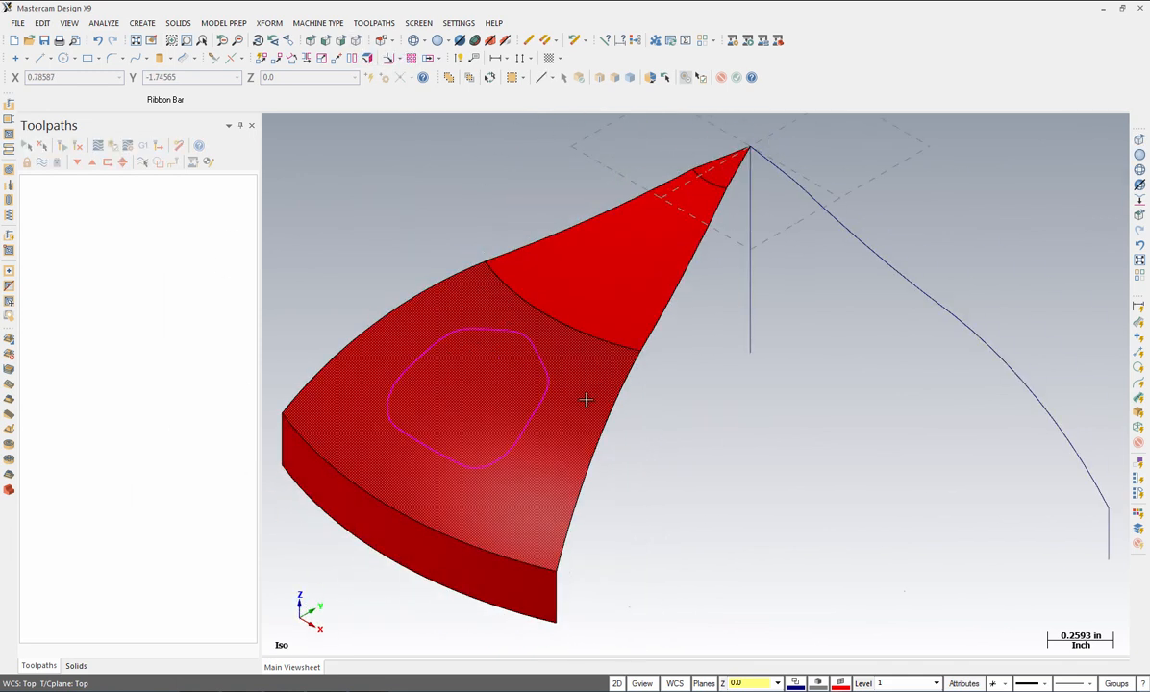
left_click(512, 437)
left_click(635, 43)
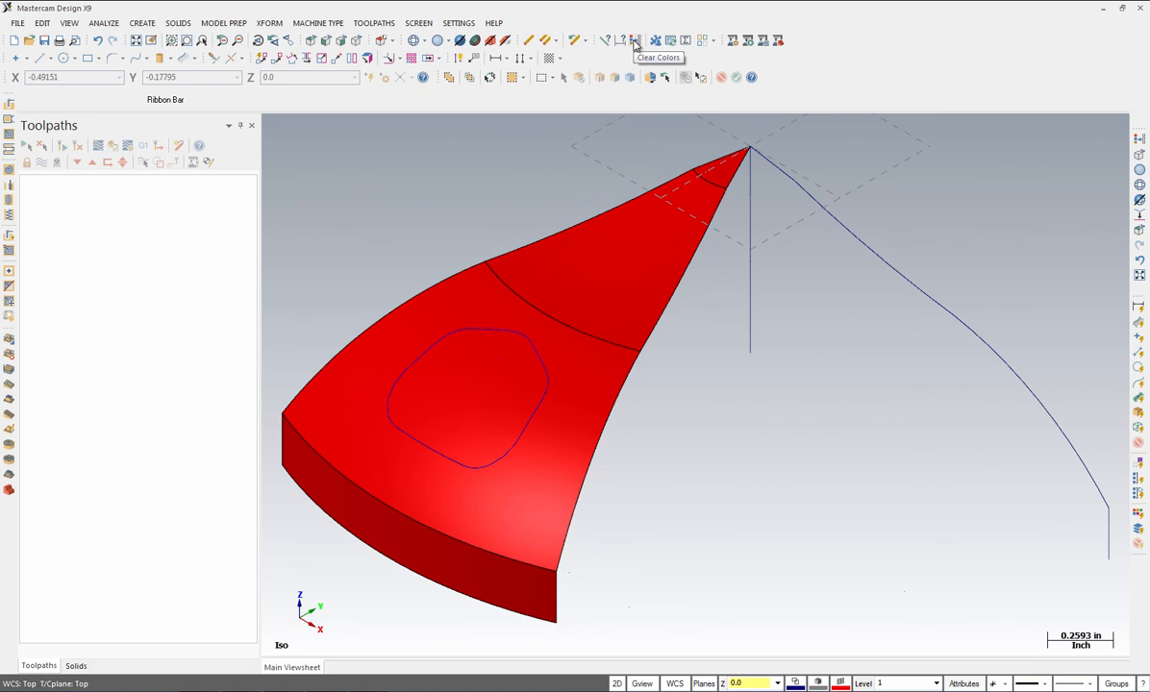
Step: Isolate the projected contour, confirm it's one 10-entity chain without overlaps, then unhide the cone
left_click(312, 41)
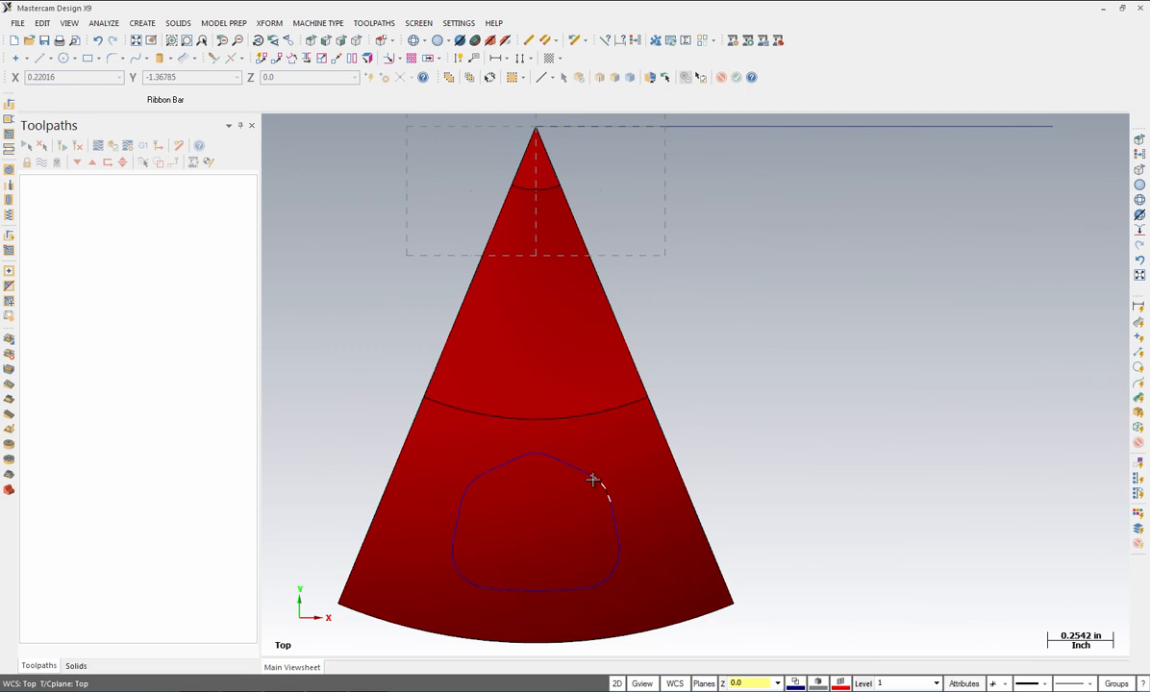
left_click(593, 479)
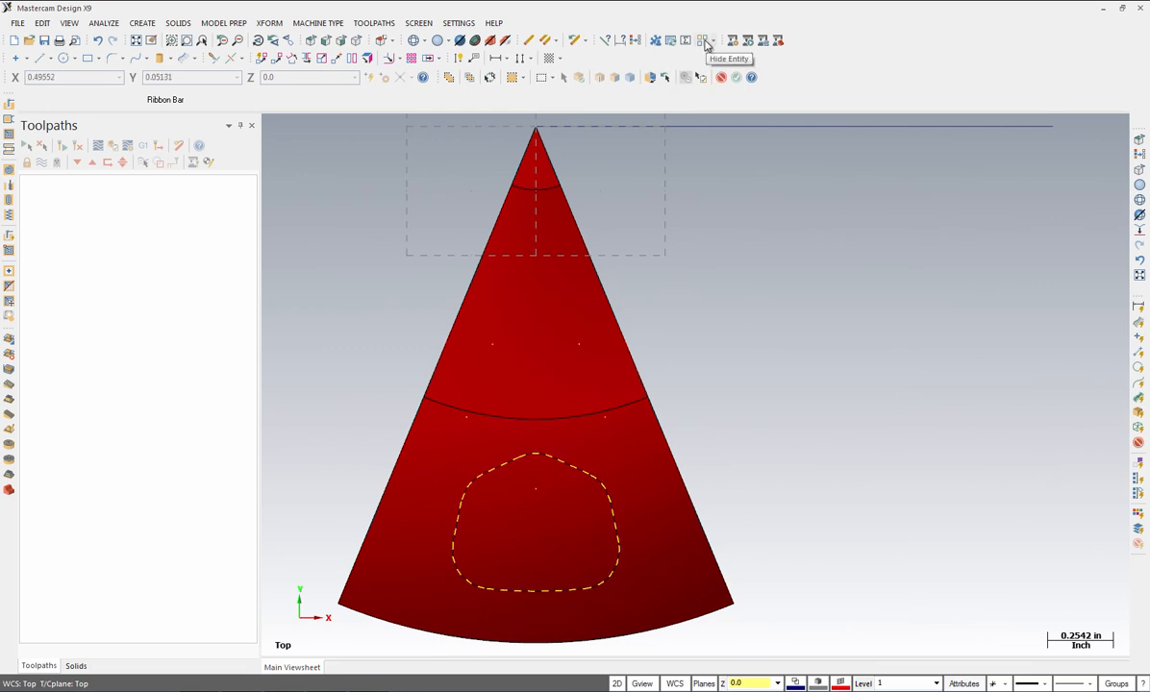
left_click(703, 41)
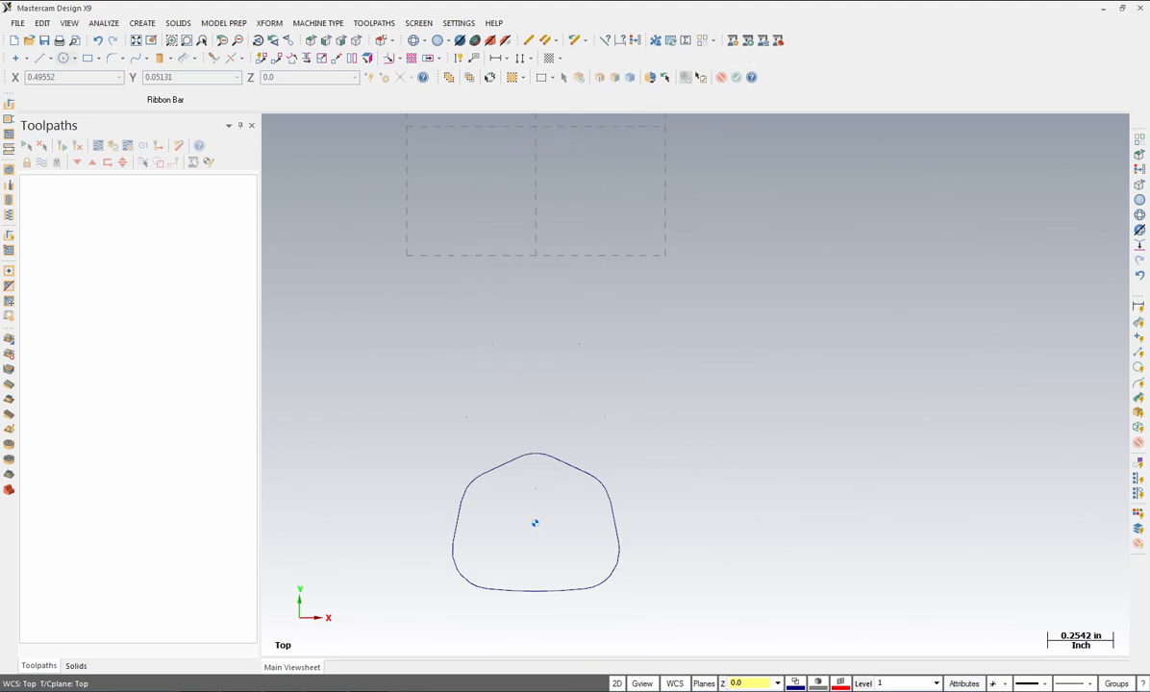
left_click(100, 23)
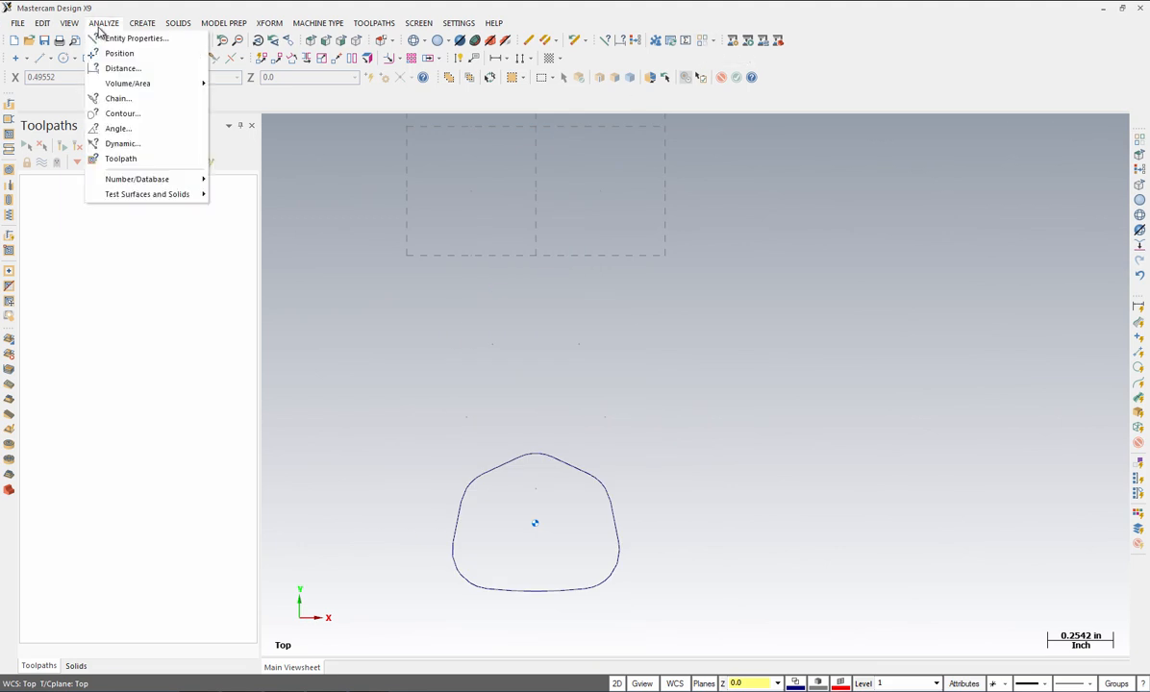
left_click(122, 116)
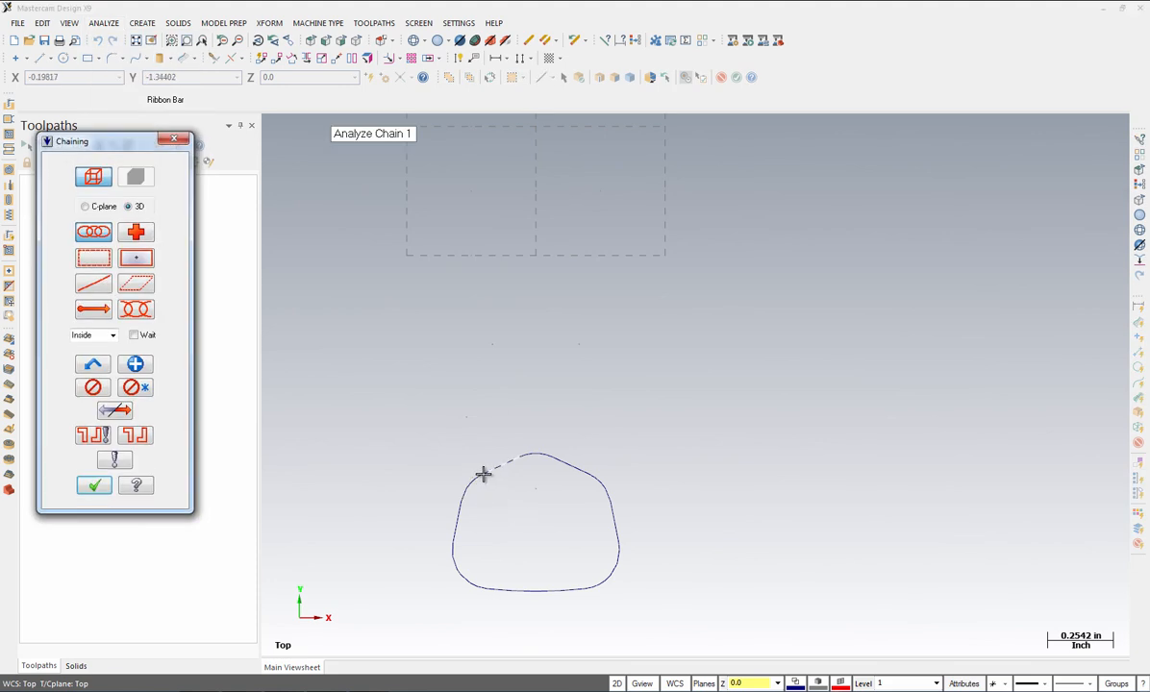
left_click(481, 473)
left_click(93, 488)
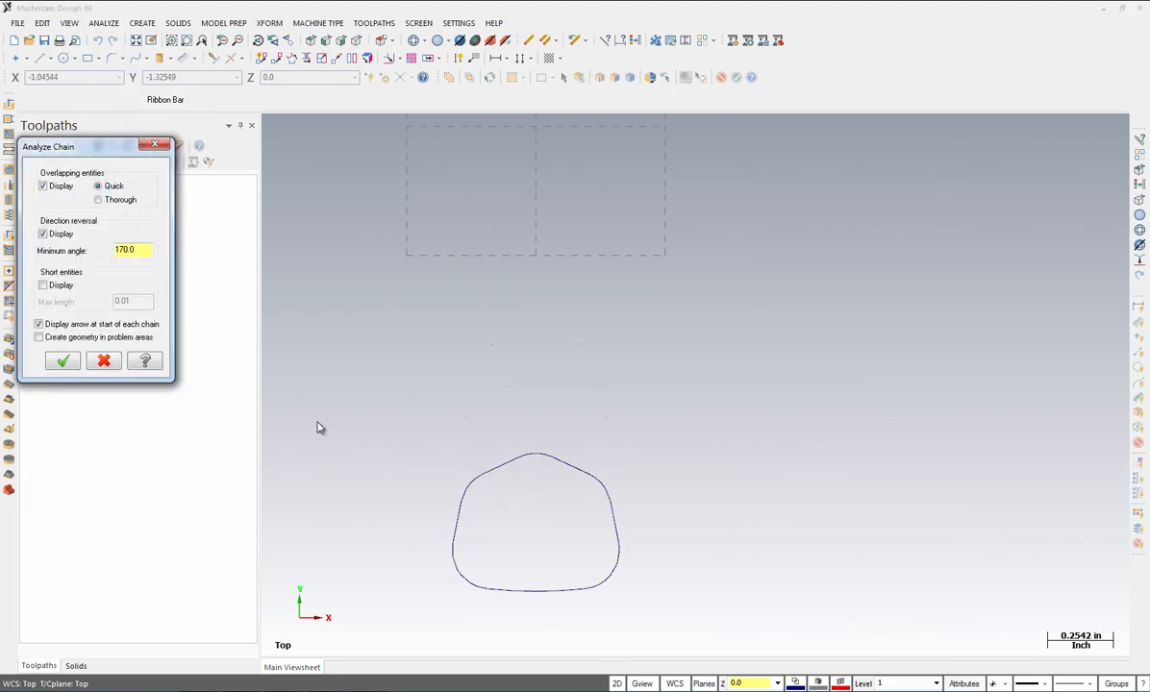
left_click(63, 362)
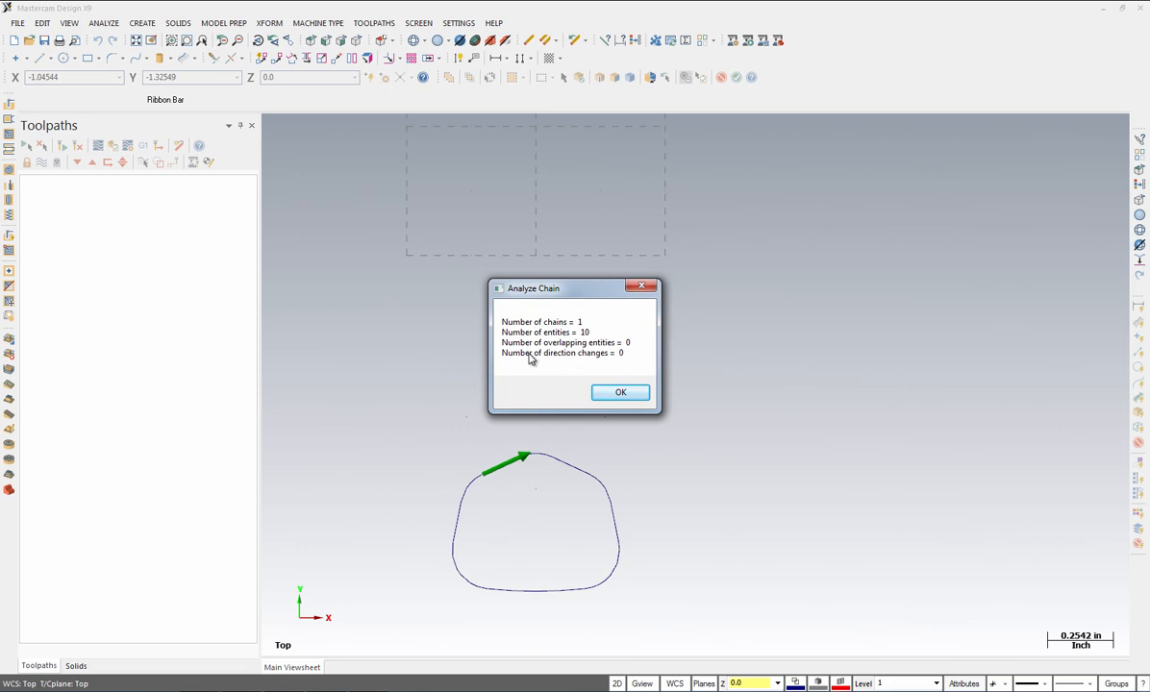
left_click(619, 393)
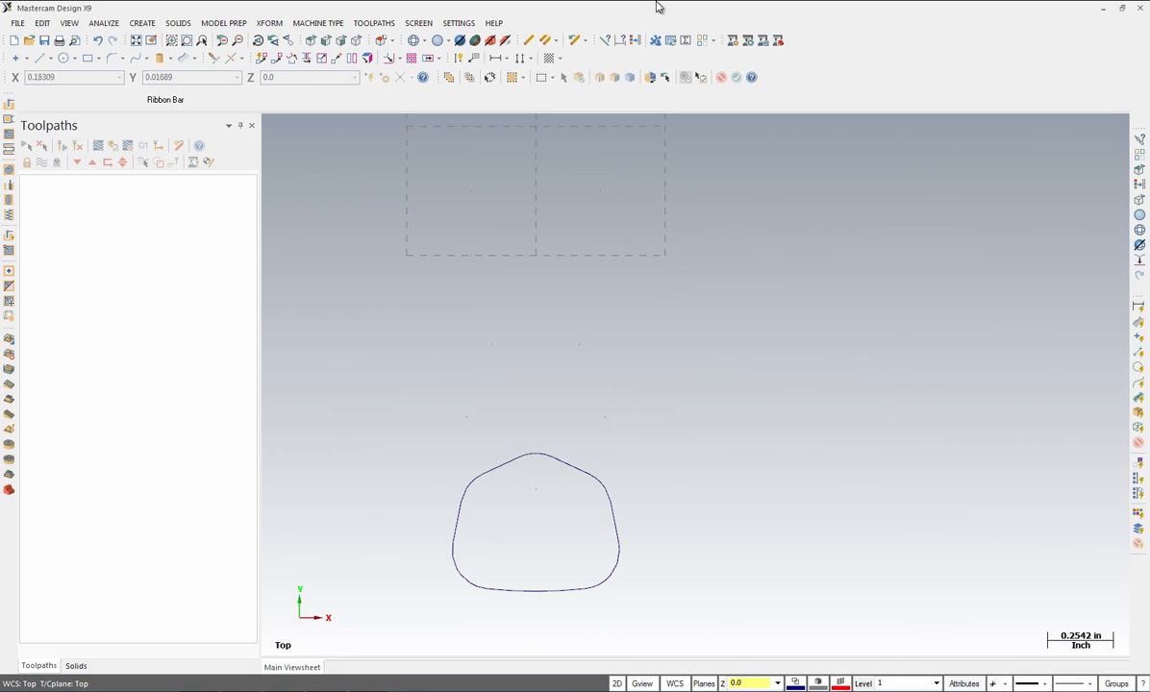
left_click(706, 43)
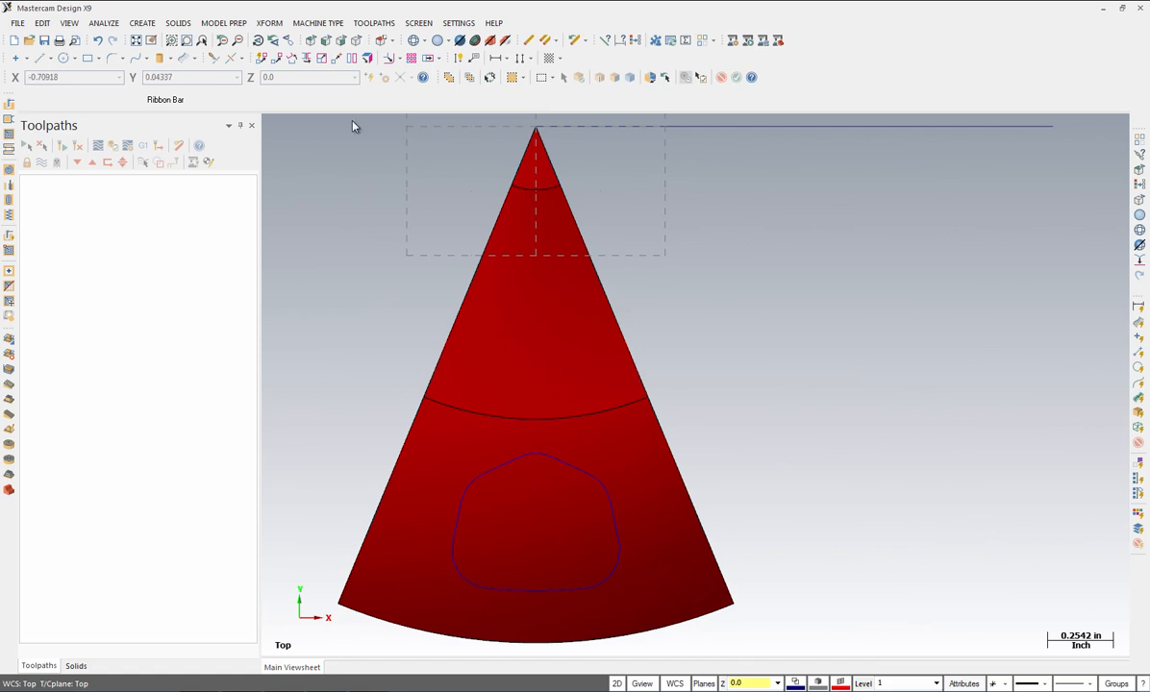
Step: Translate a copy of the projected contour by Delta Z -0.25
left_click(358, 45)
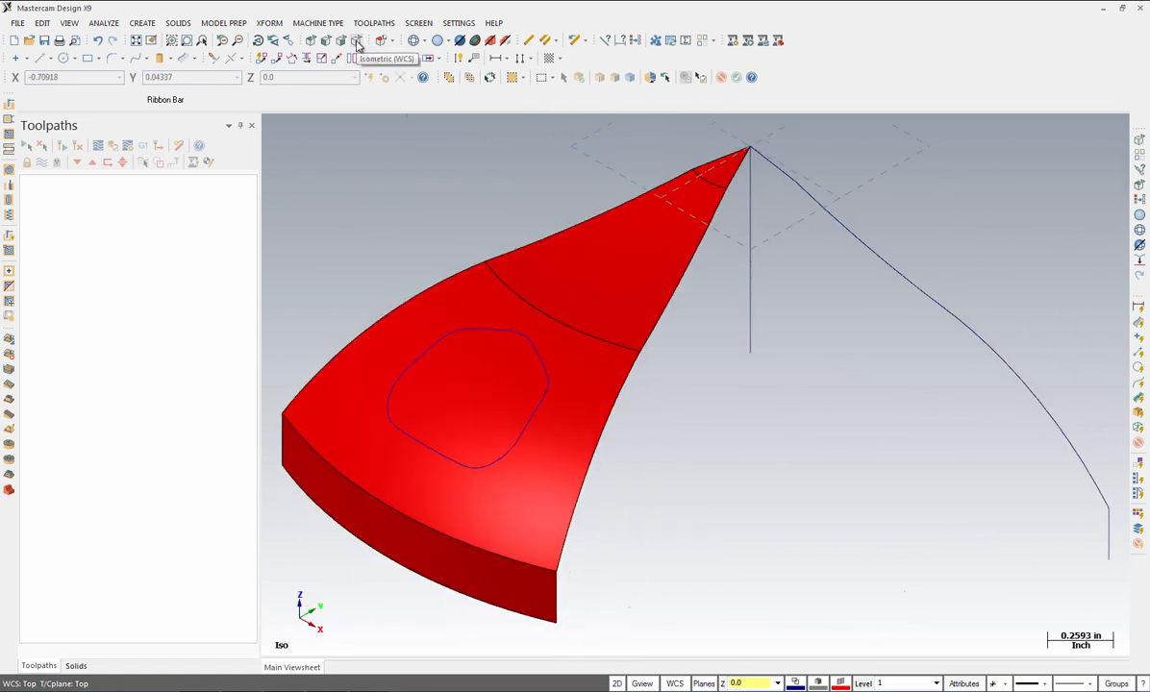
key("alt+s")
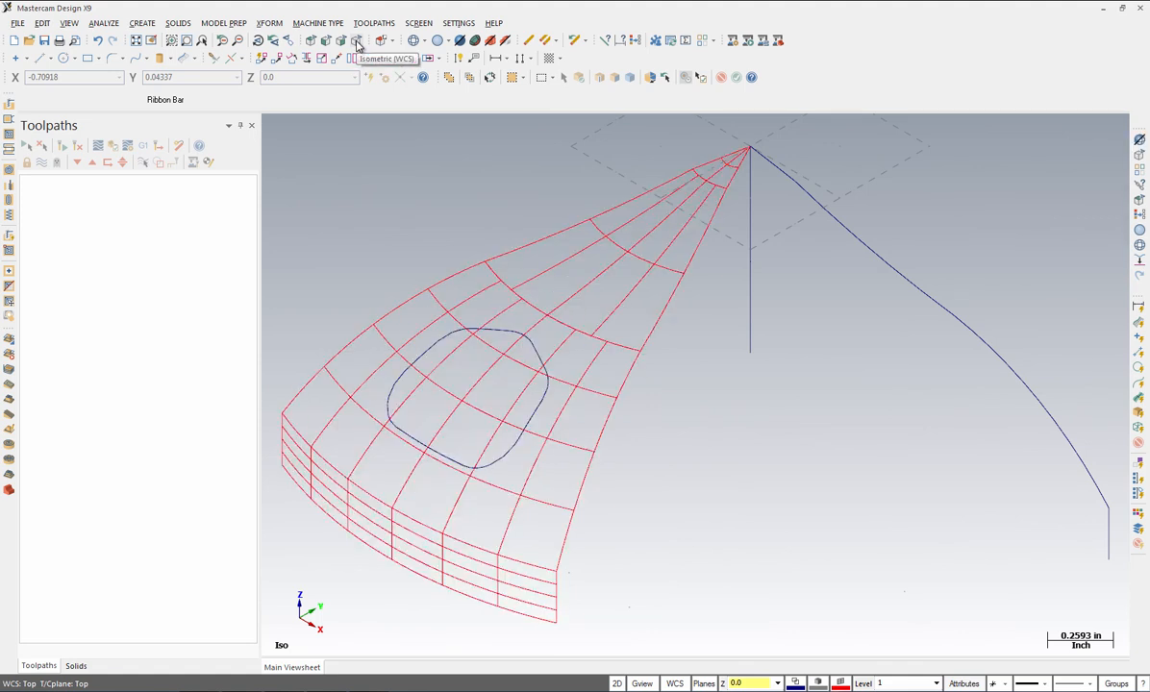
left_click(545, 397)
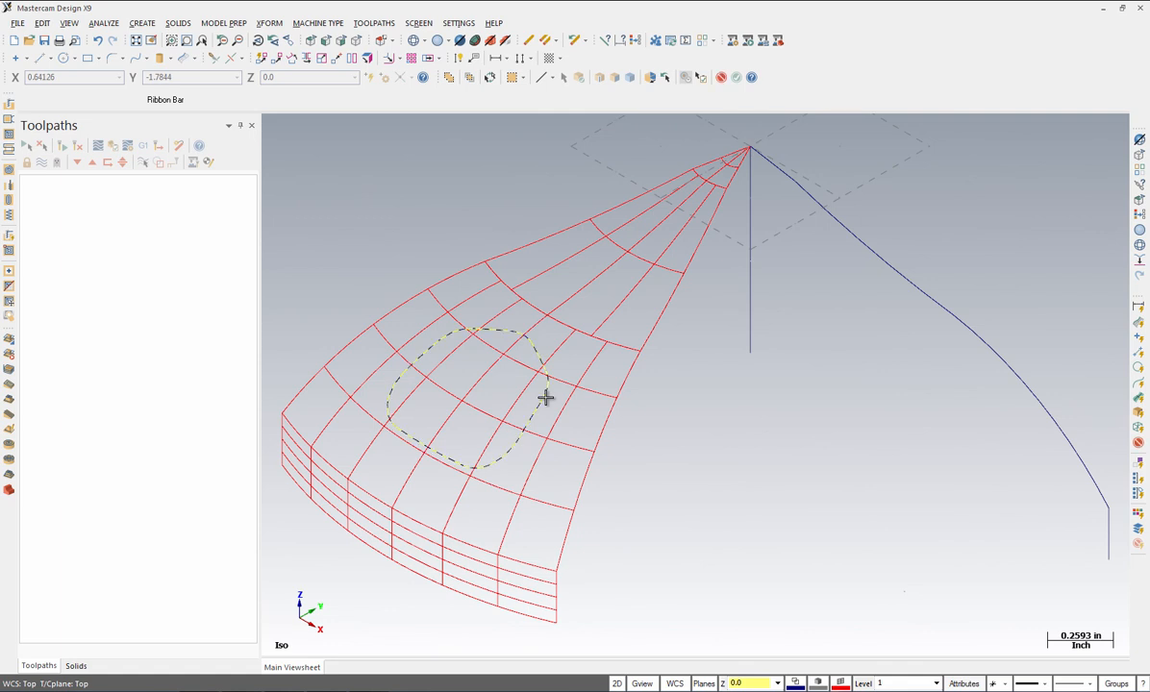
left_click(269, 21)
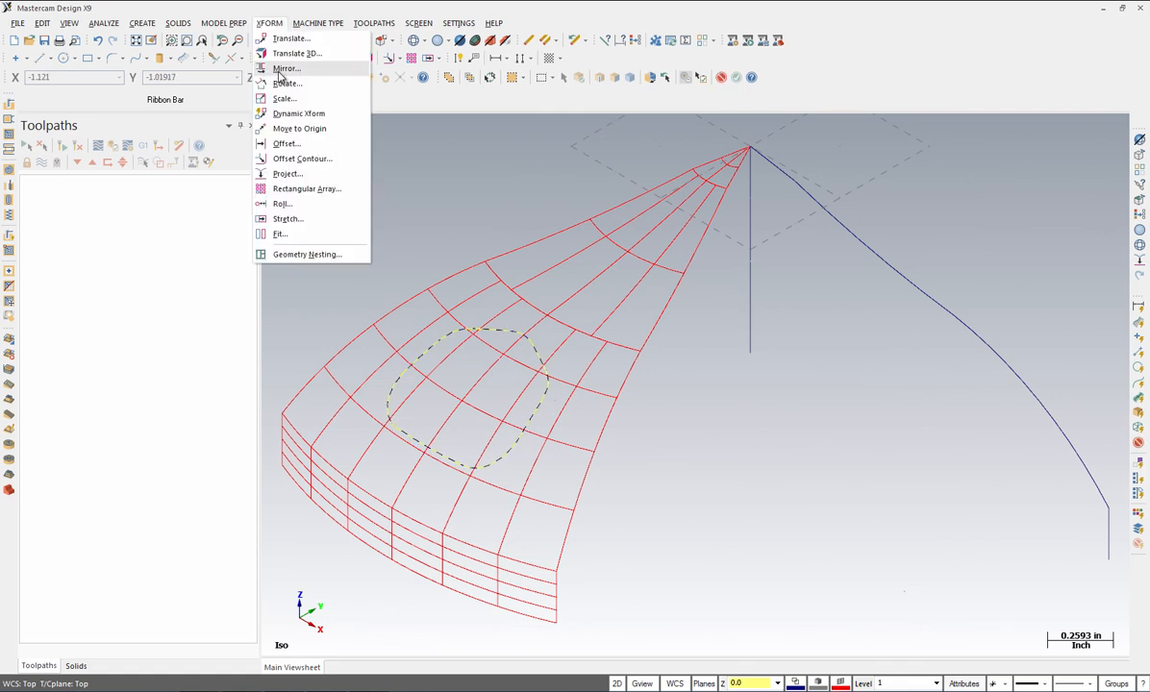
left_click(279, 48)
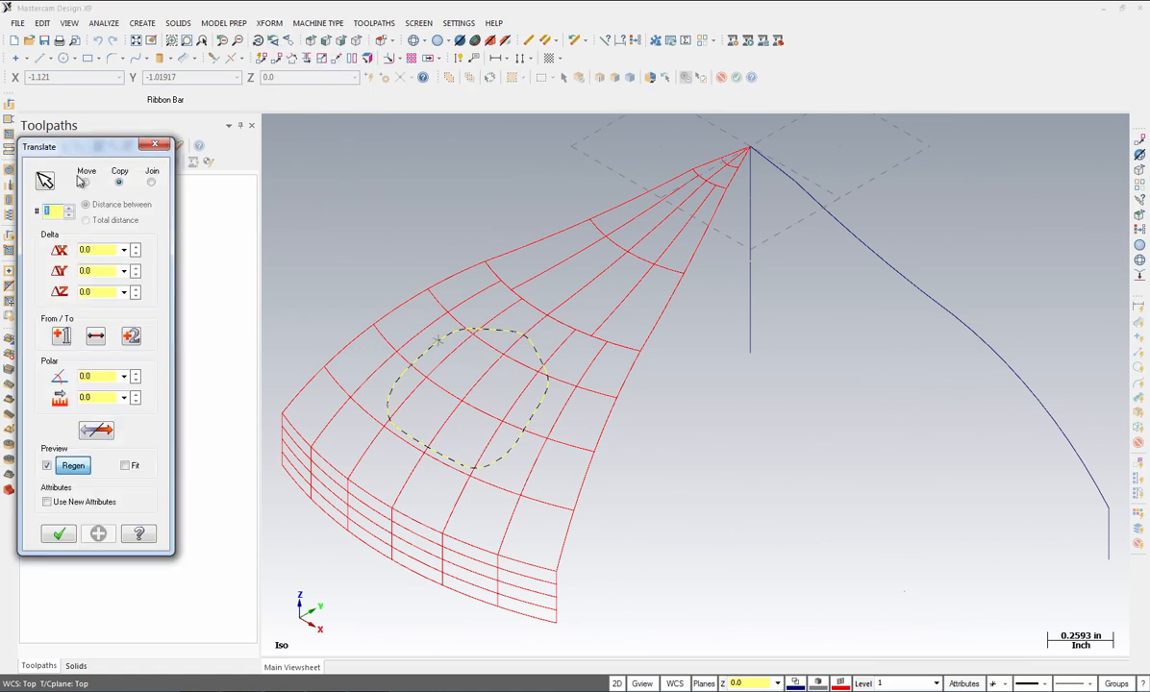
left_click(97, 291)
type("-.25")
key("Return")
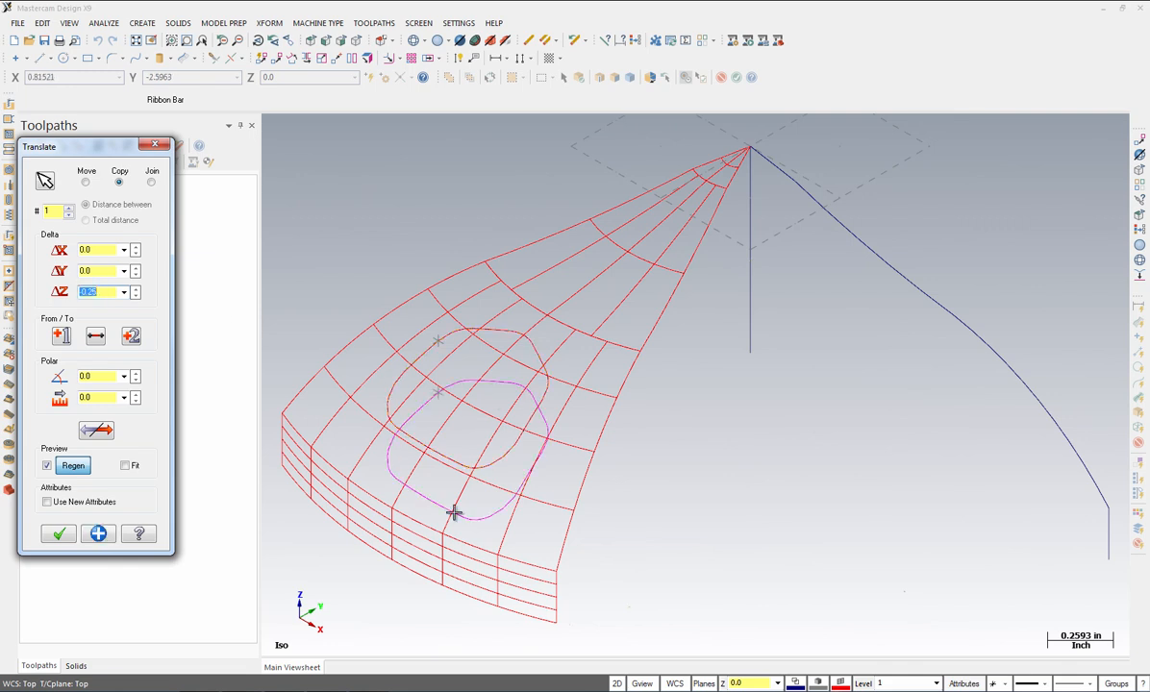
left_click(57, 534)
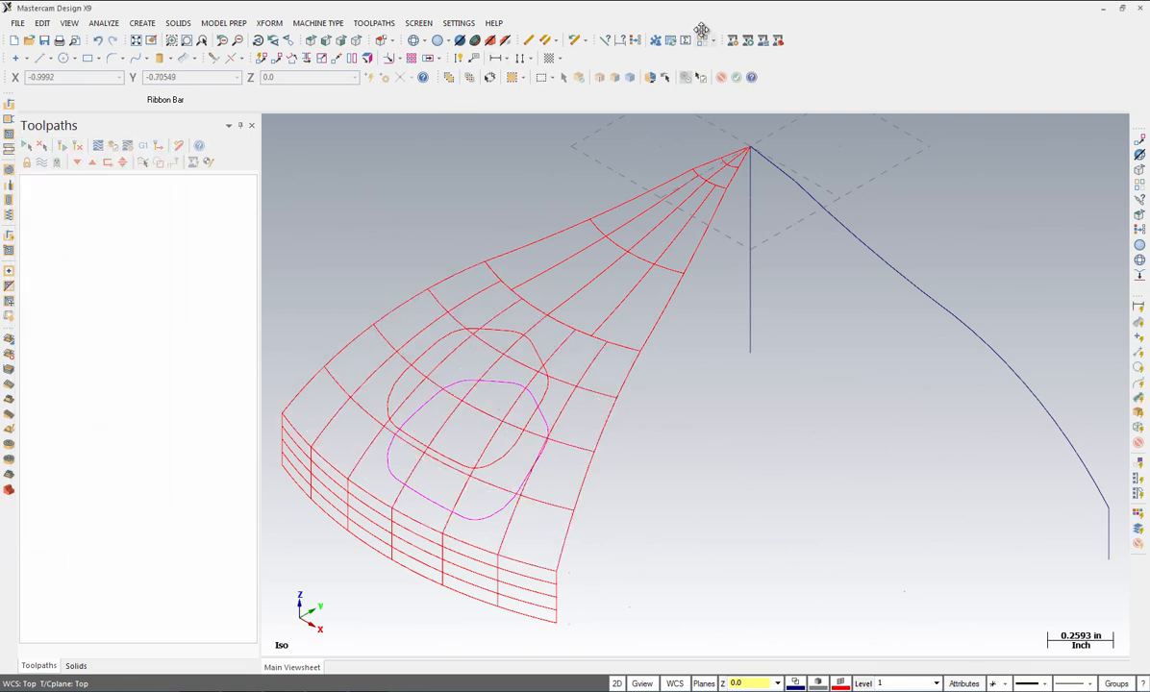
Step: Clear the result colouring and make dark green (colour 2) the current colour
left_click(637, 42)
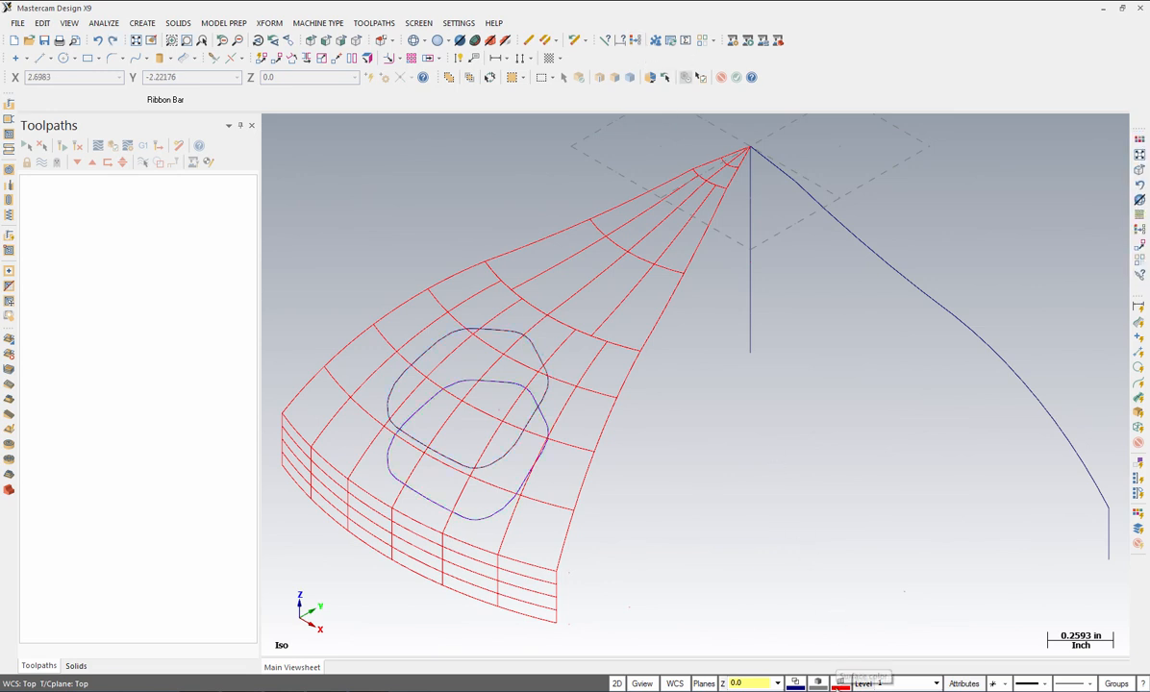
left_click(841, 684)
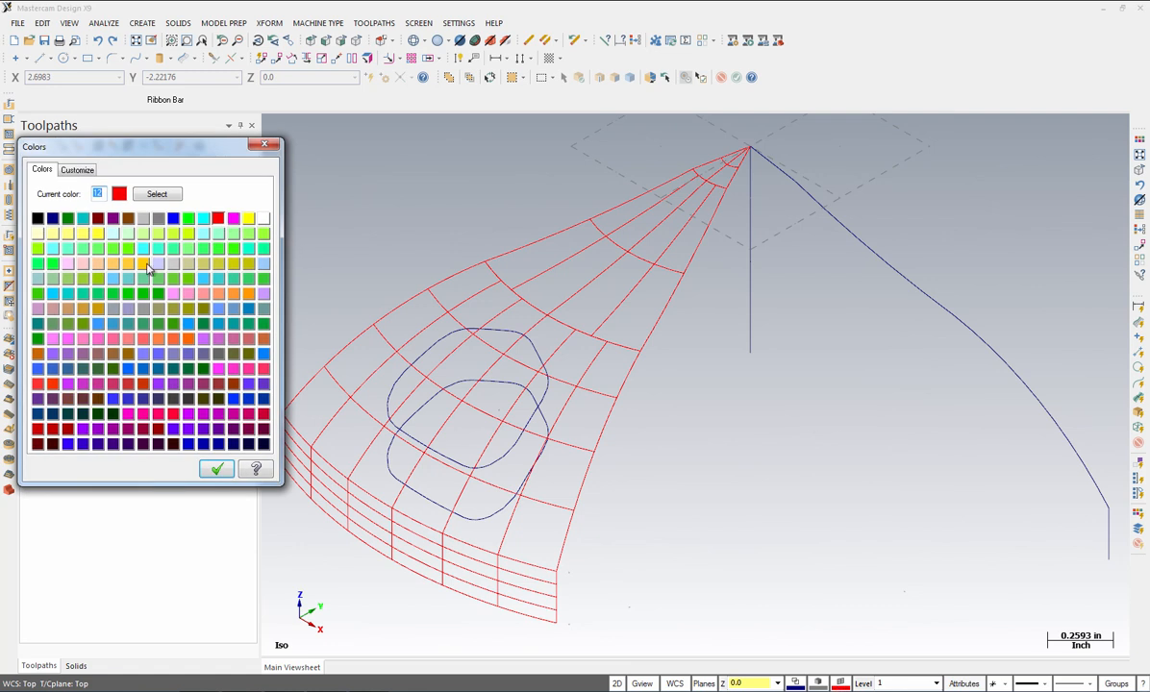
left_click(69, 219)
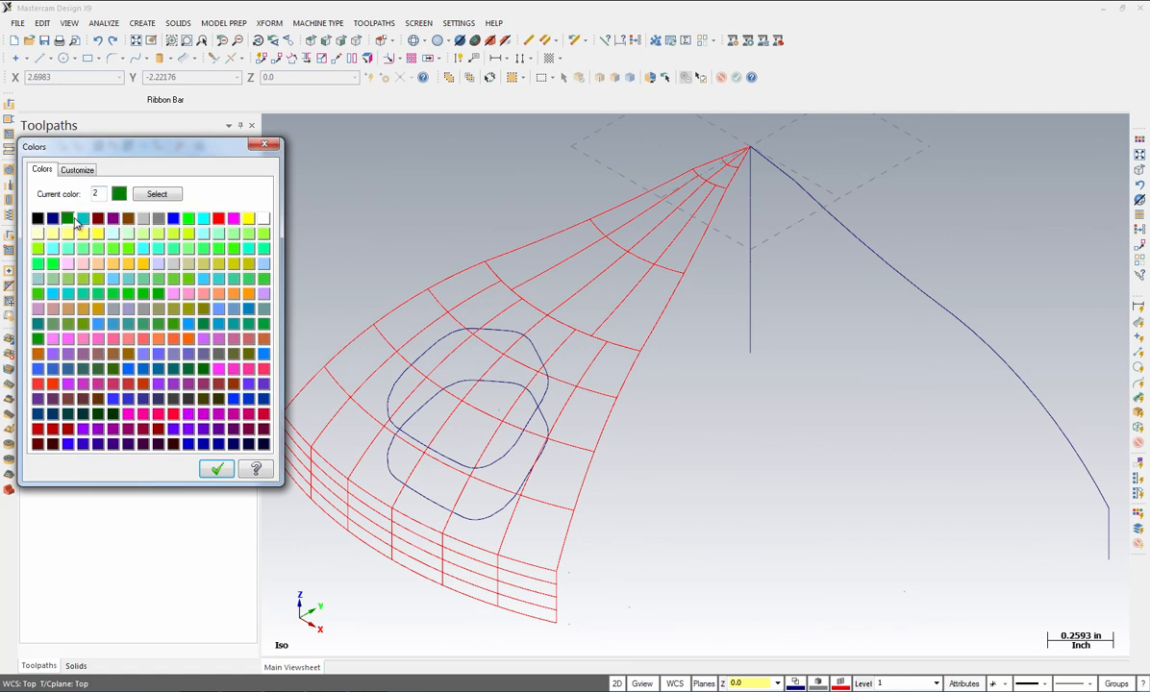
left_click(216, 469)
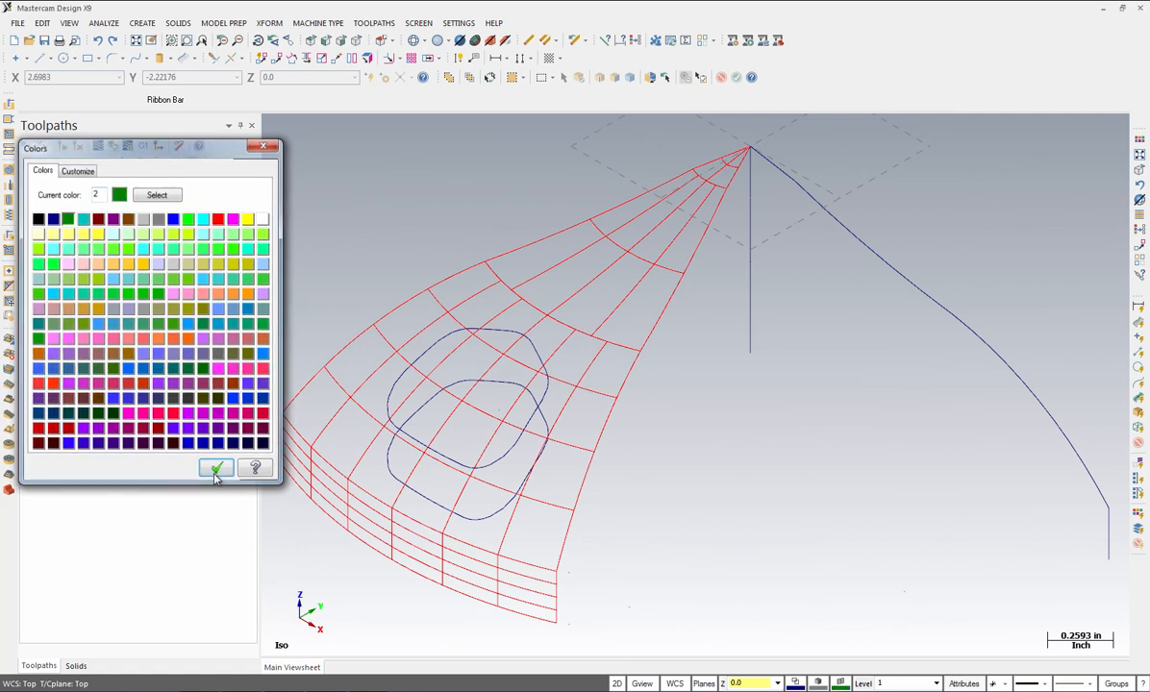
Step: Loft a surface between the upper and lower rounded pocket contours, with matched directions
left_click(142, 23)
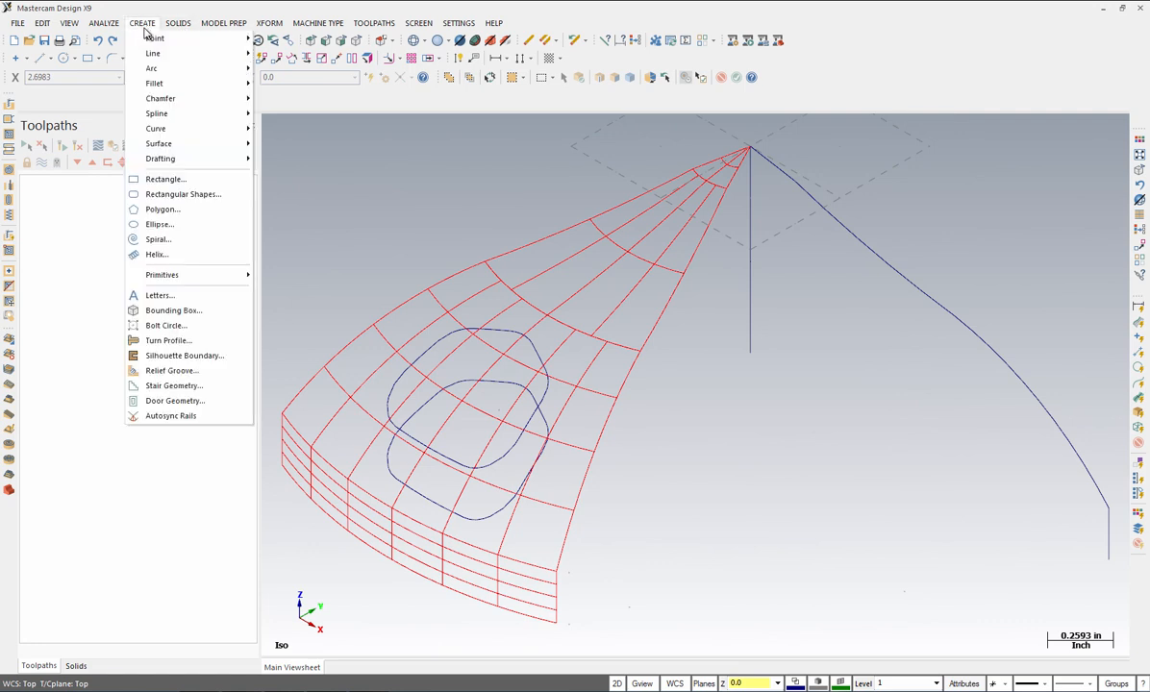
mouse_move(146, 143)
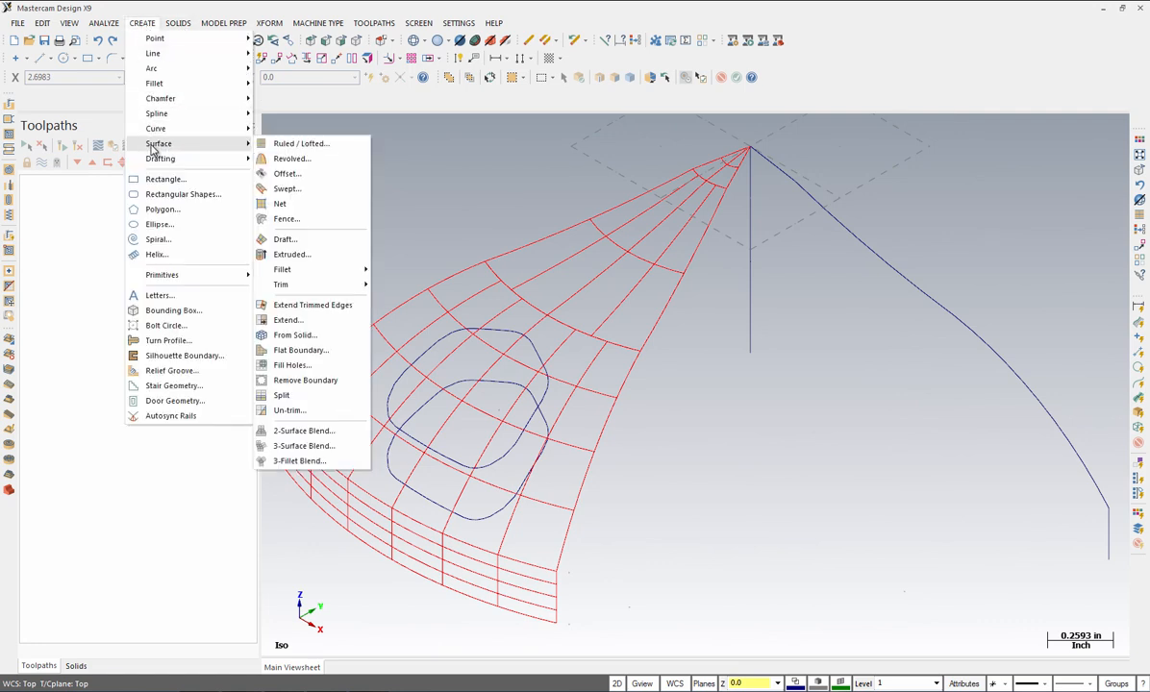
left_click(294, 144)
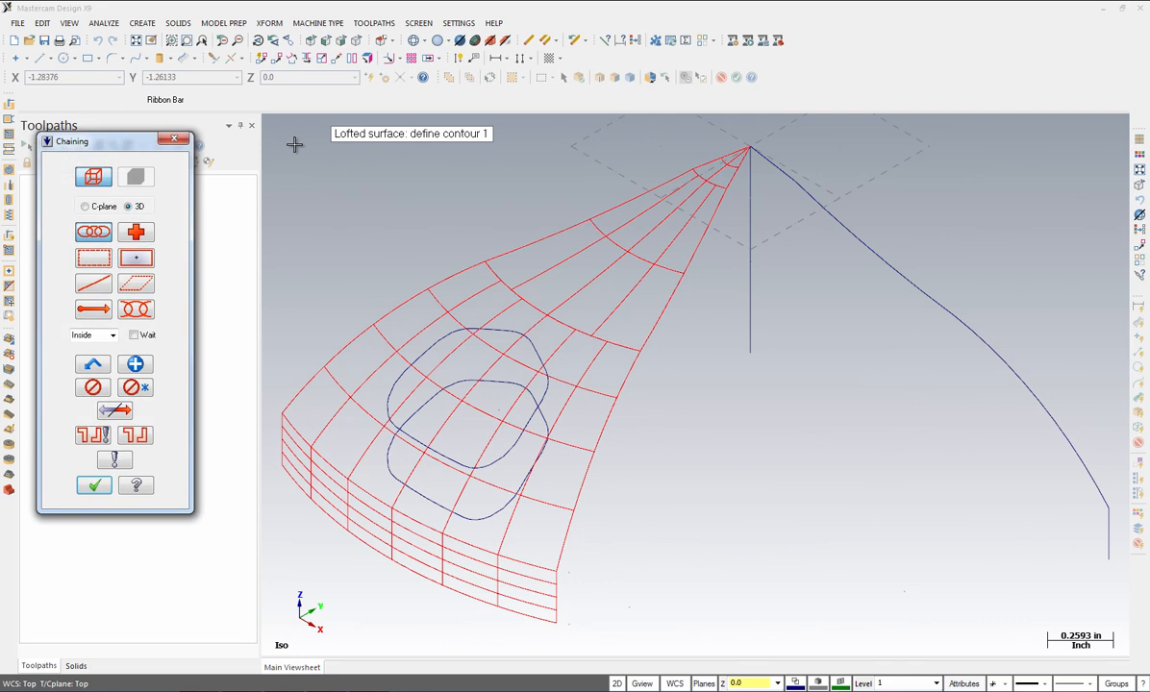
left_click(462, 468)
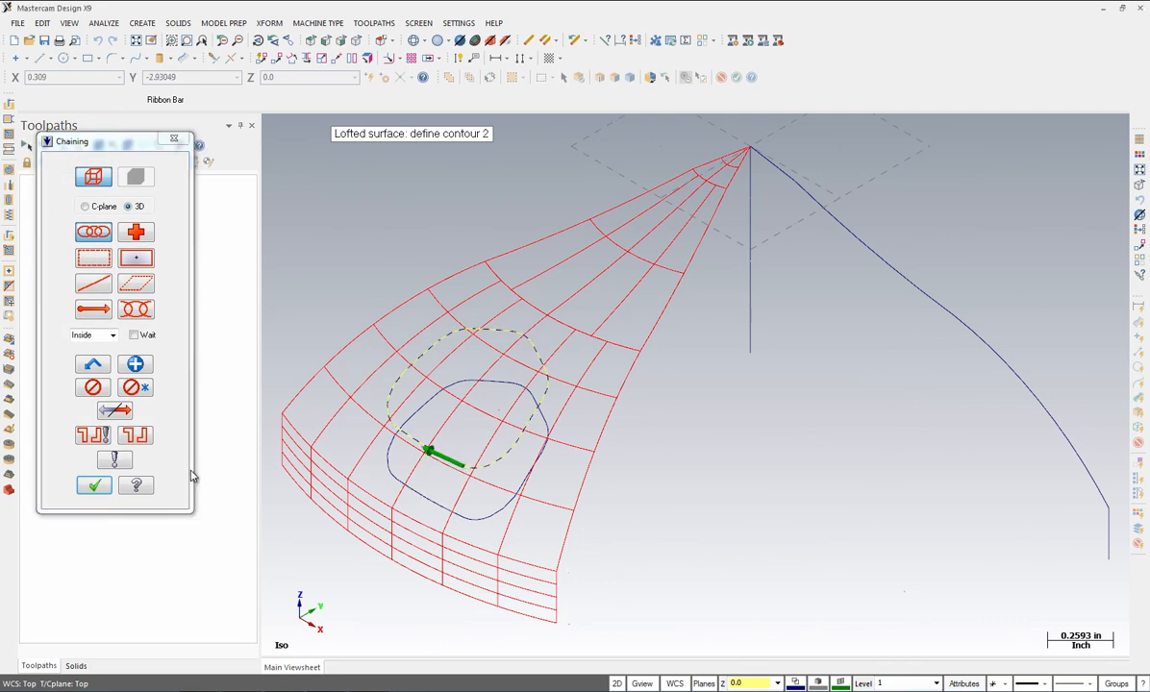
left_click(114, 411)
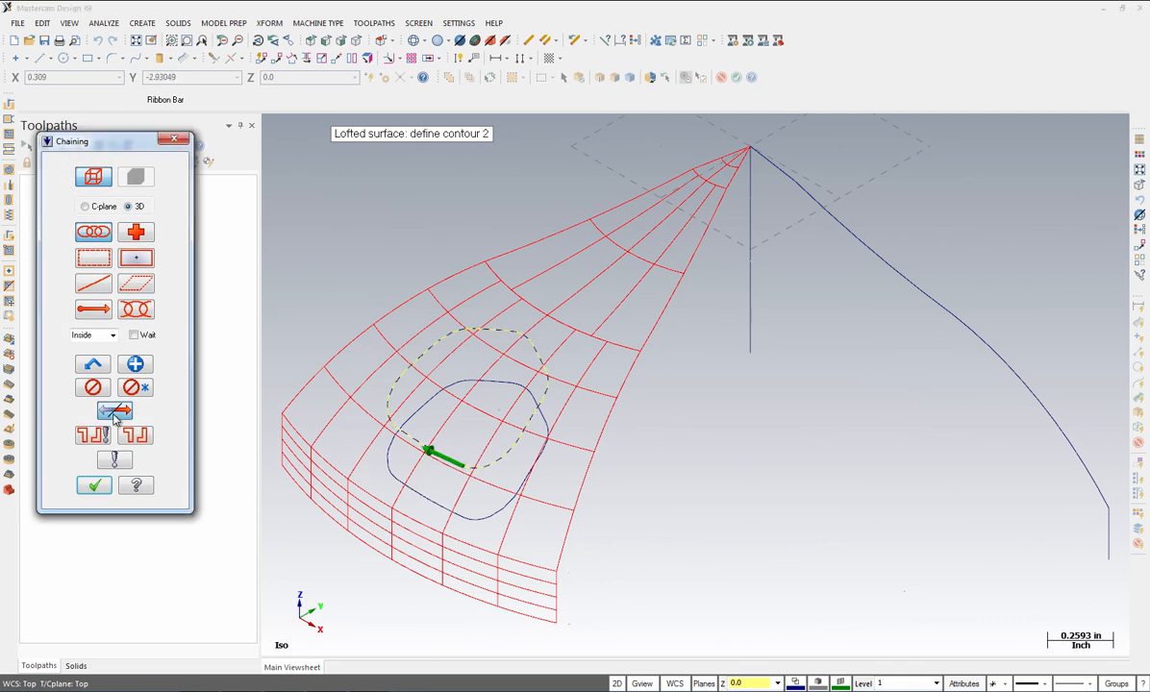
left_click(462, 515)
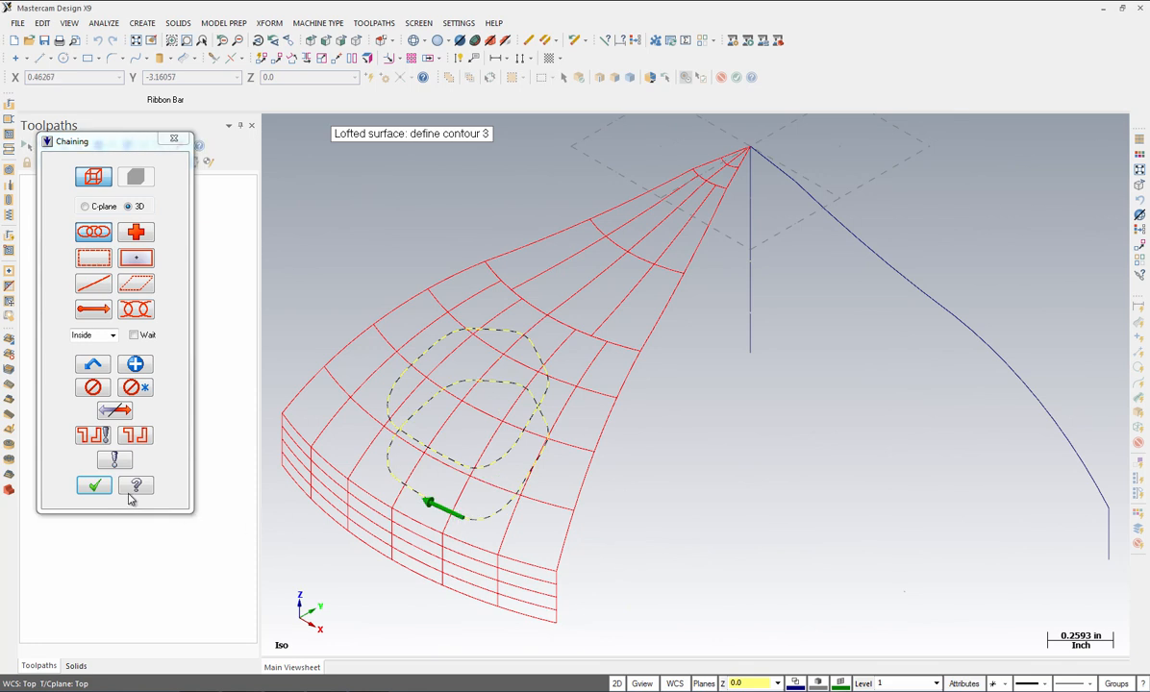
left_click(113, 412)
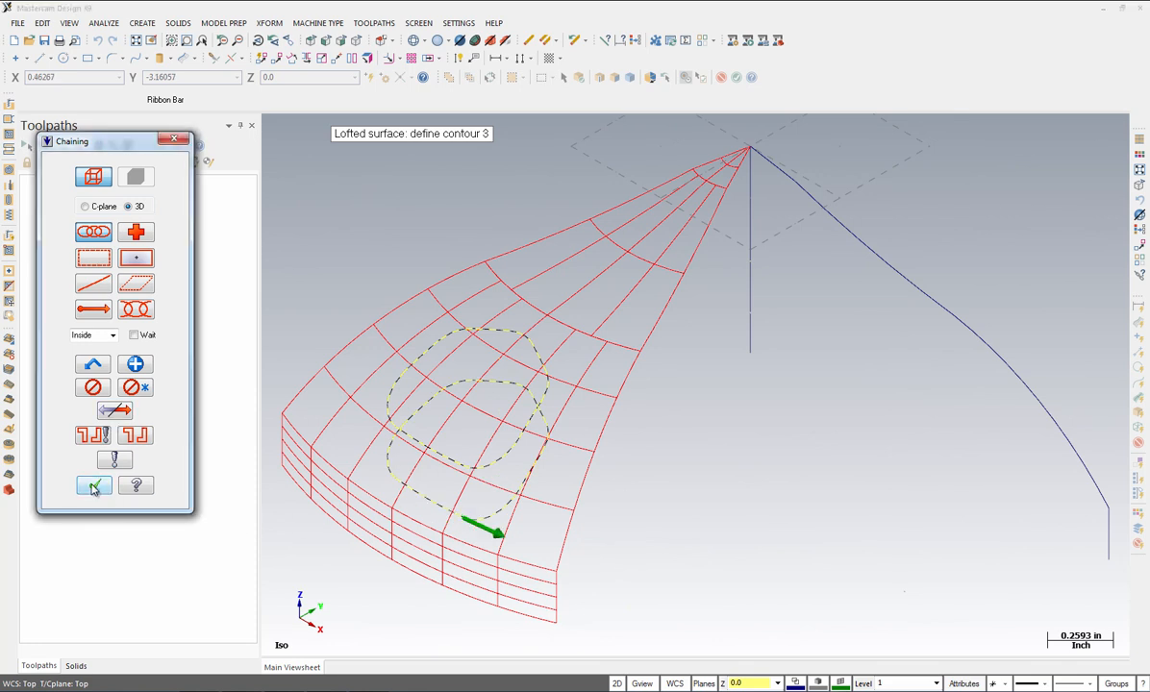
left_click(93, 487)
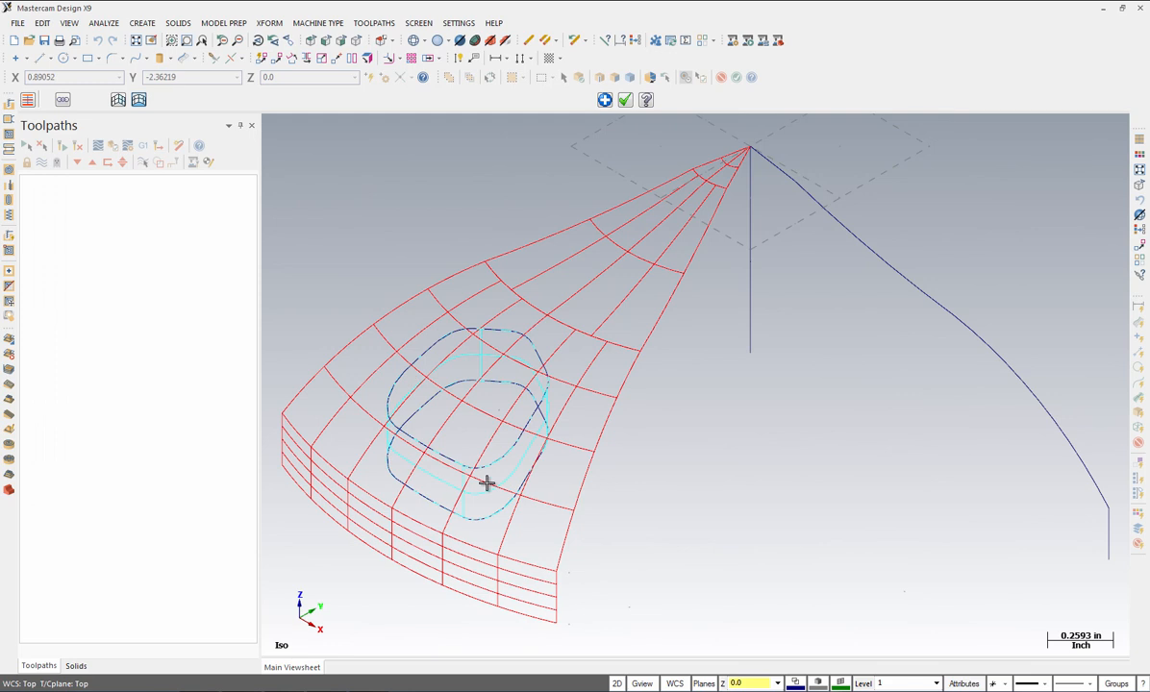
left_click(625, 102)
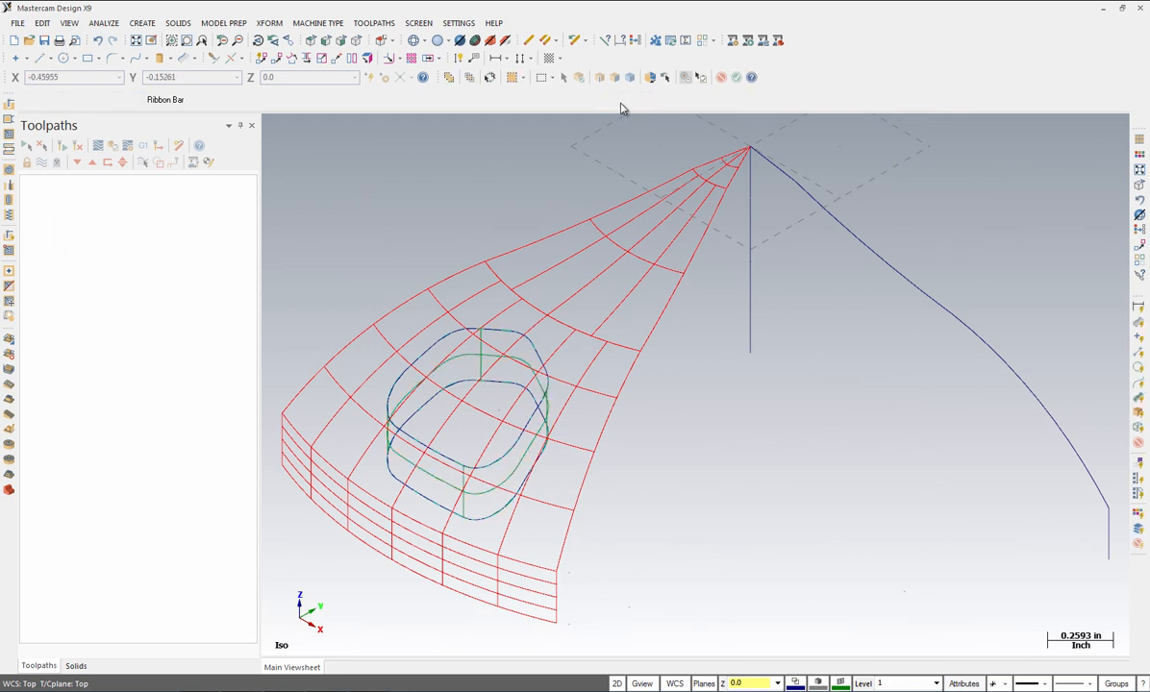
Step: Start Trim to Curves with the shaded upper face and reversed pocket outline chosen
left_click(141, 25)
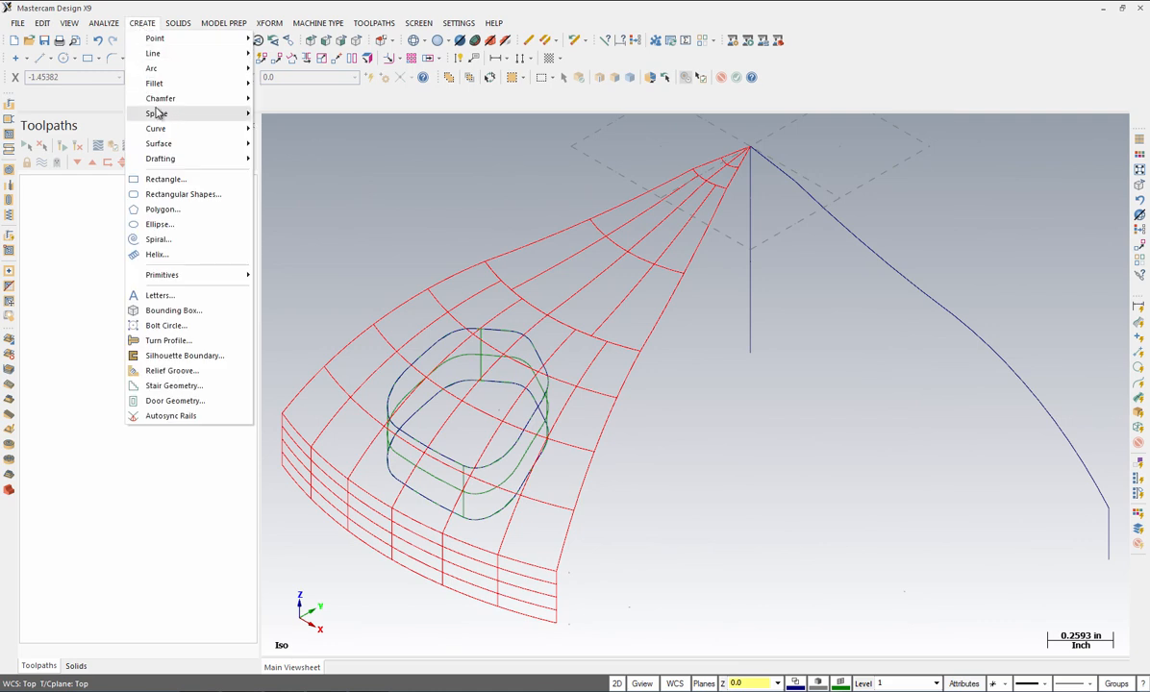
mouse_move(159, 143)
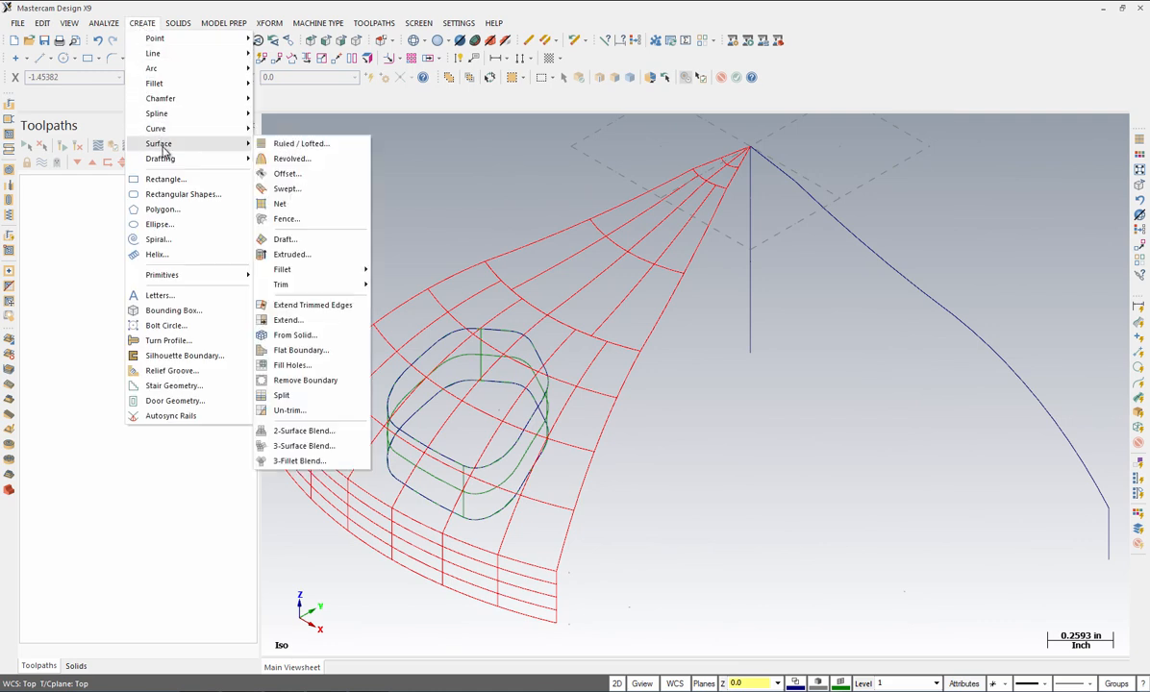
mouse_move(307, 289)
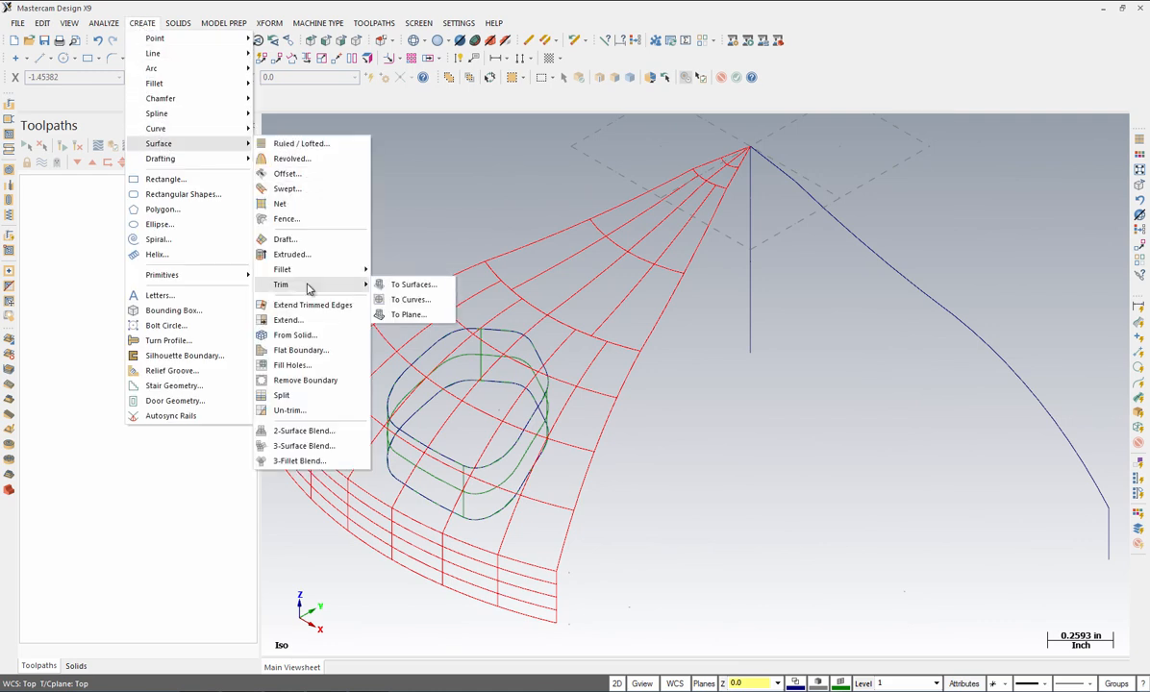
left_click(416, 304)
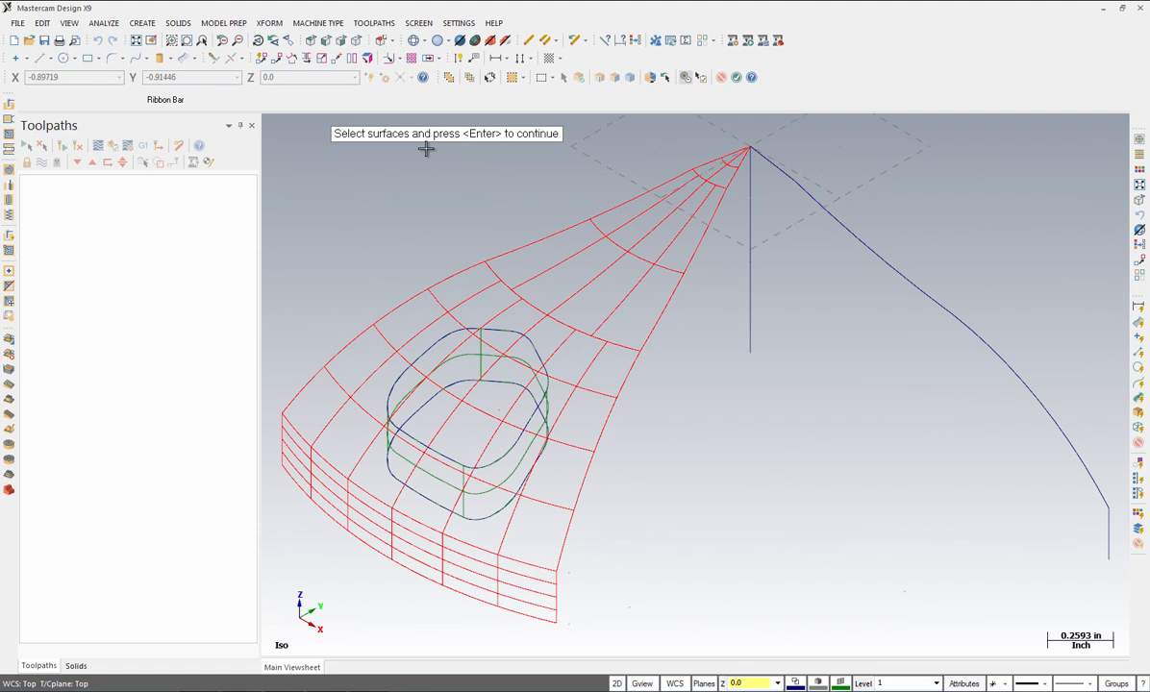
key("alt+s")
left_click(539, 457)
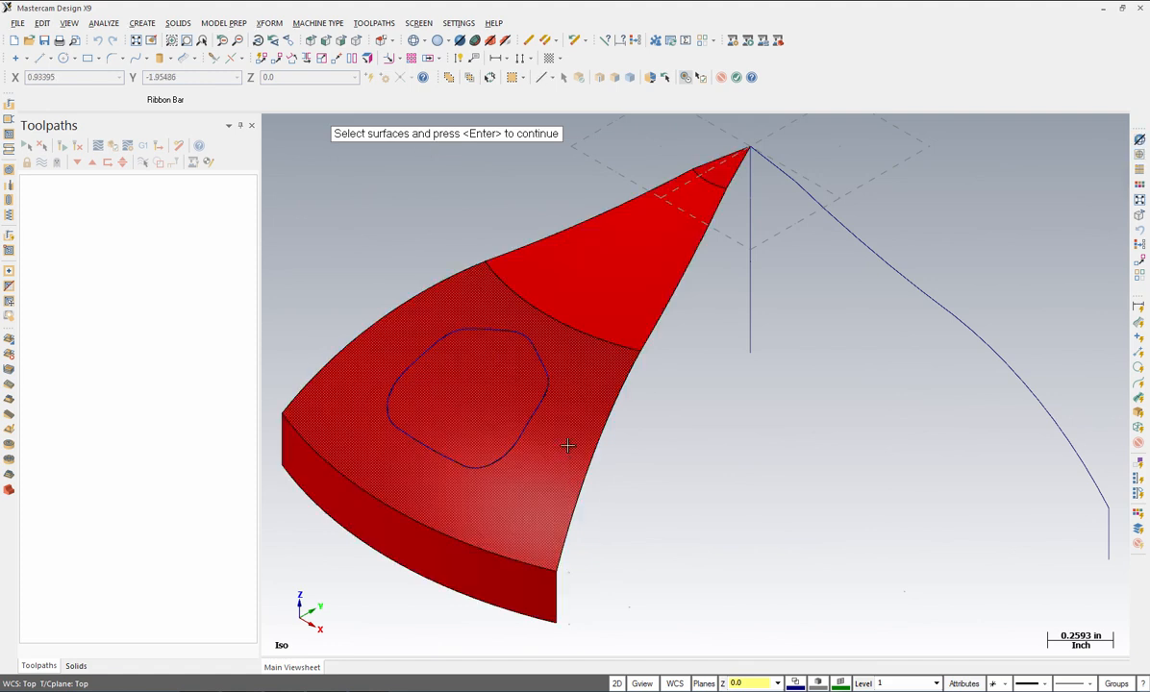
left_click(568, 444)
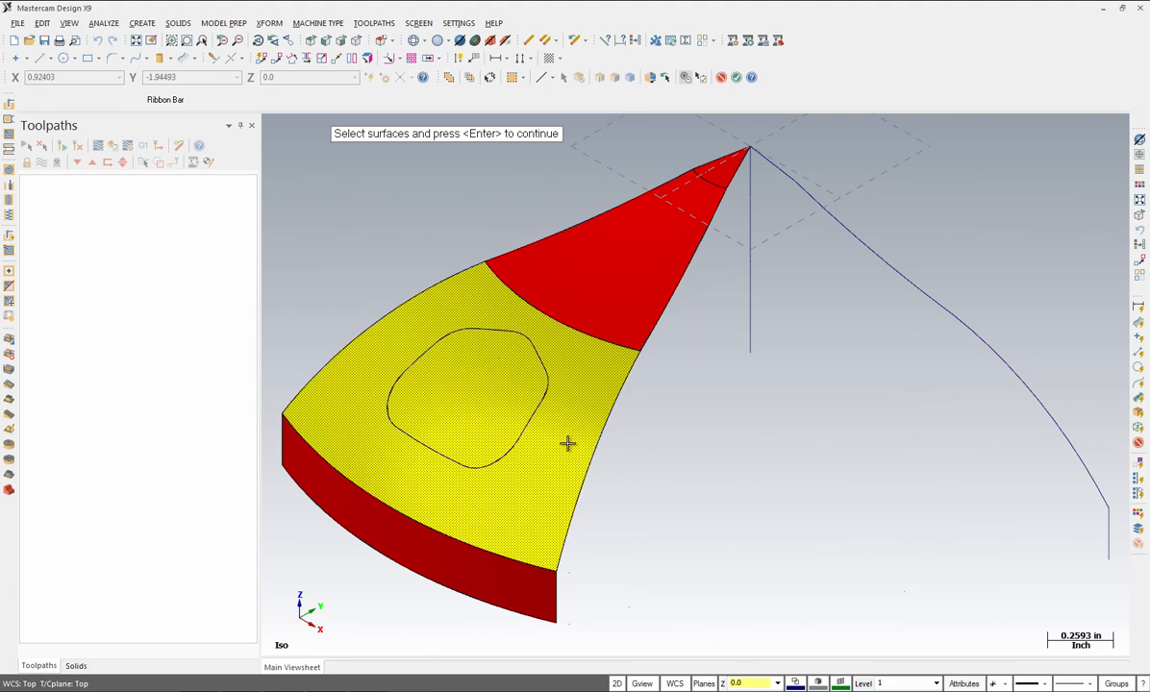
key("Return")
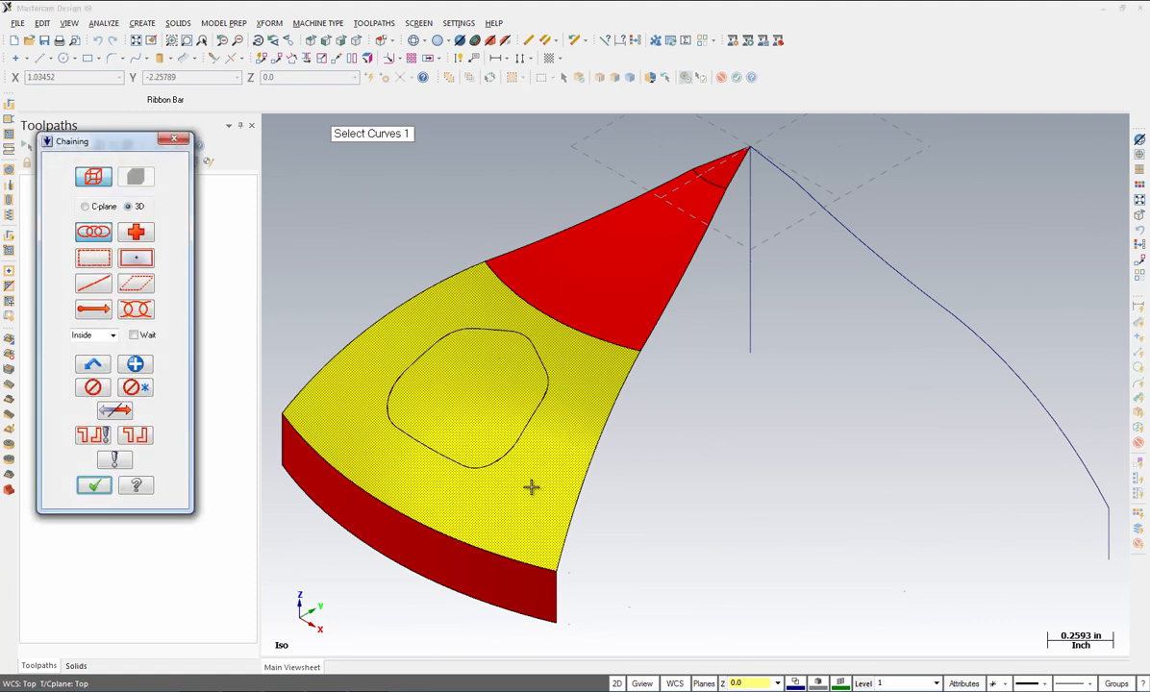
left_click(460, 465)
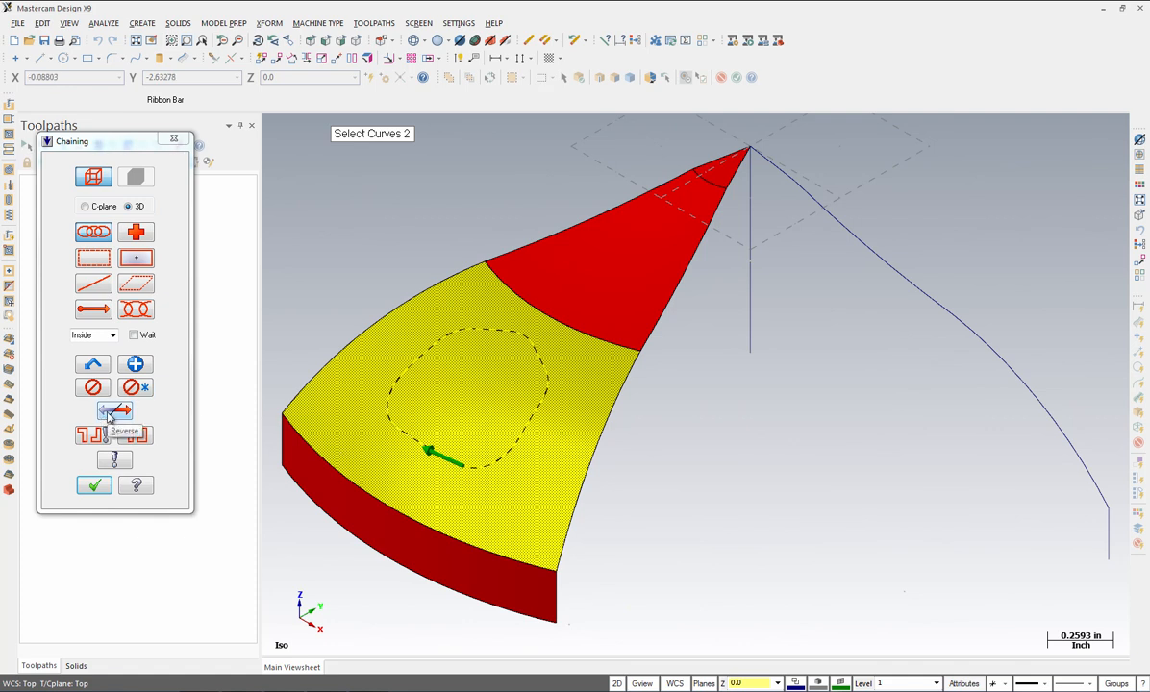
left_click(112, 412)
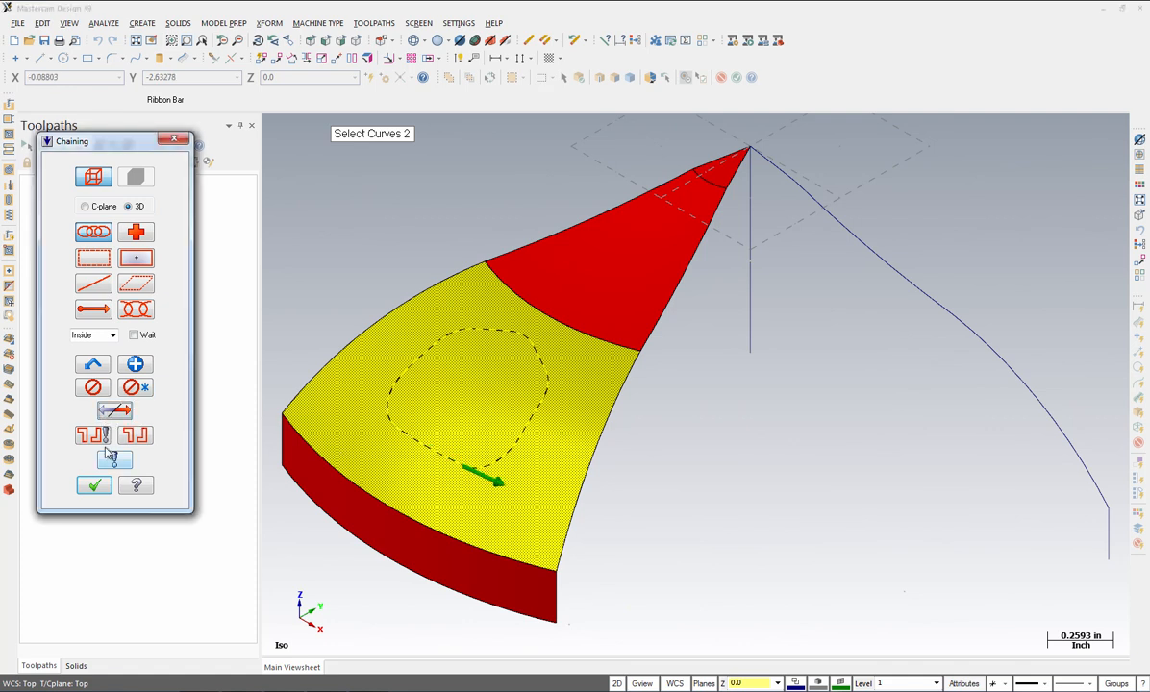
left_click(92, 487)
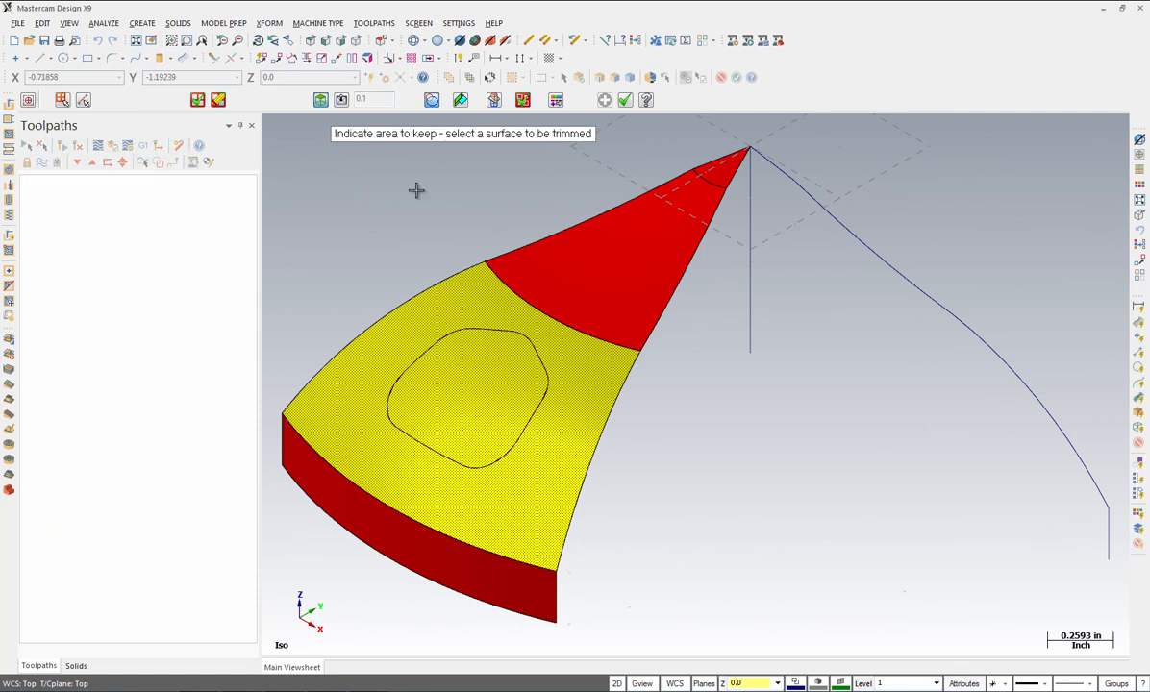
Step: Enable Split Model and trim the upper face along the pocket outline, keeping both regions
left_click(362, 98)
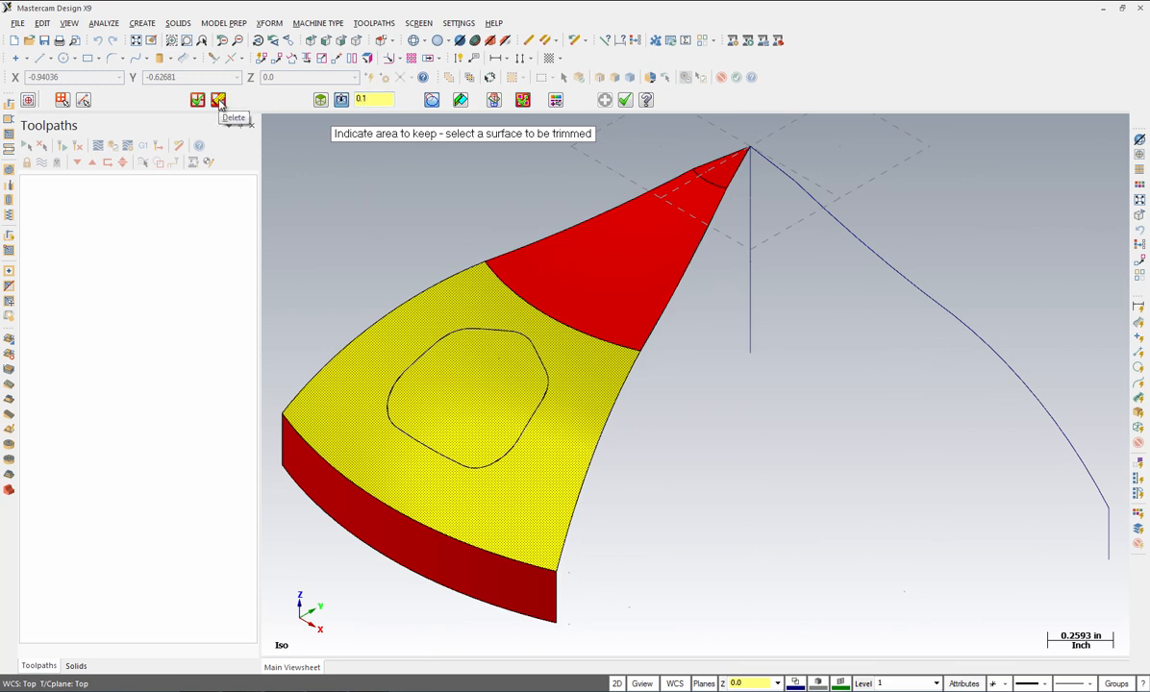
left_click(494, 100)
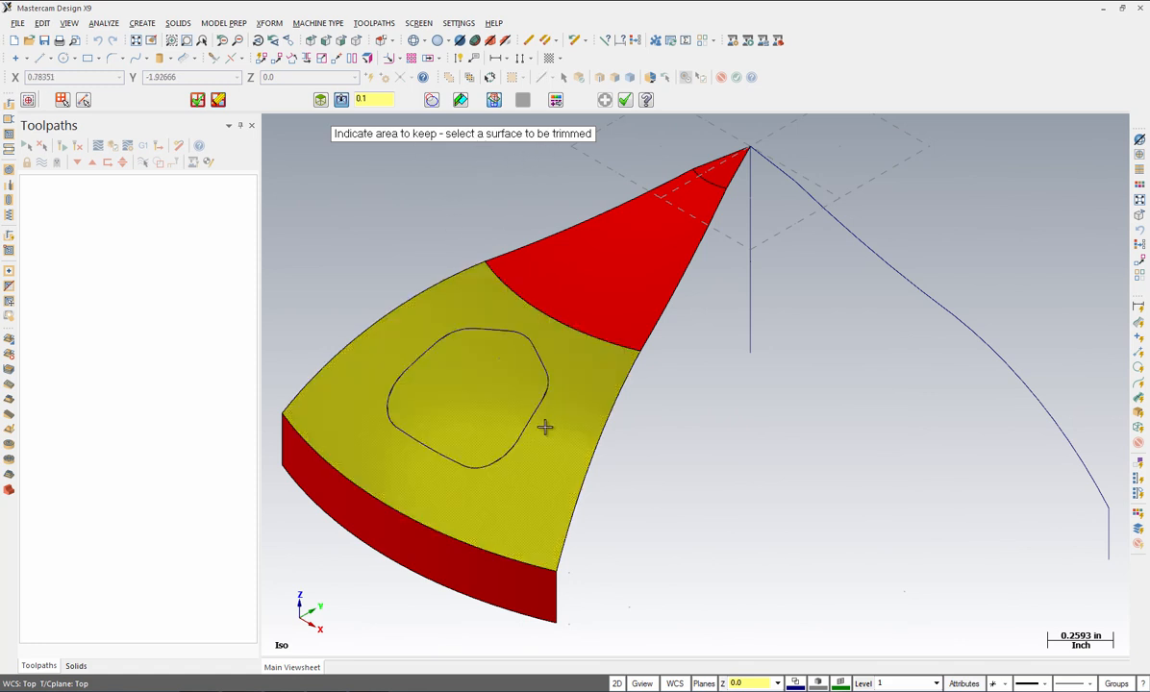
left_click(586, 376)
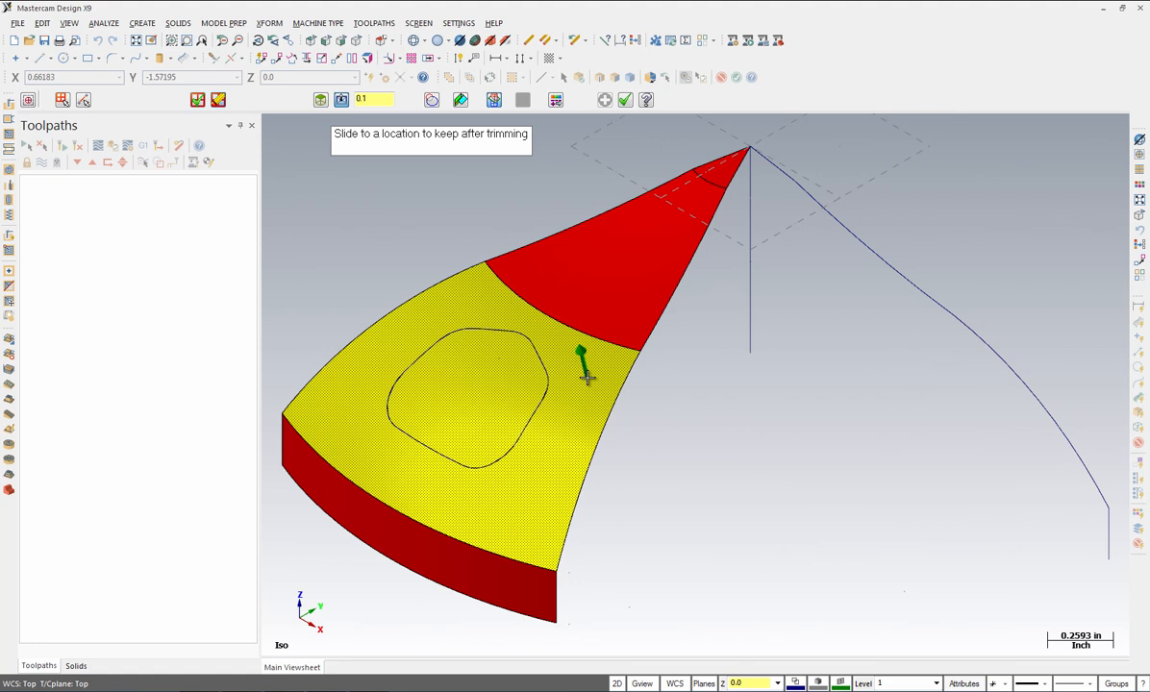
left_click(586, 376)
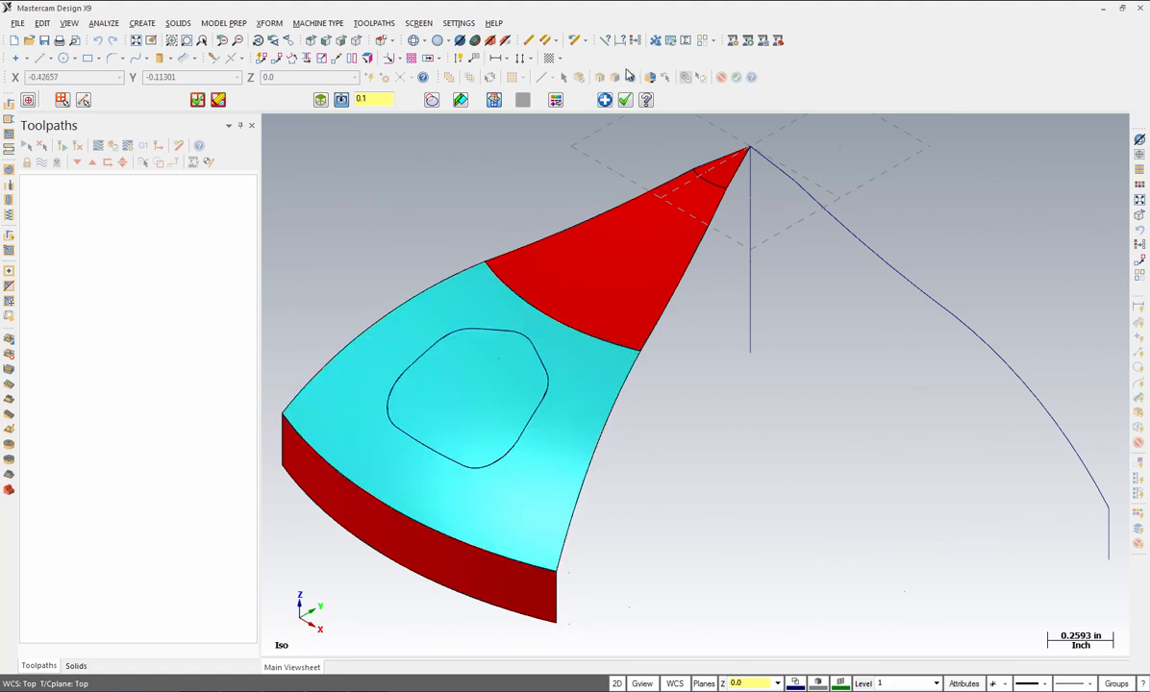
left_click(624, 101)
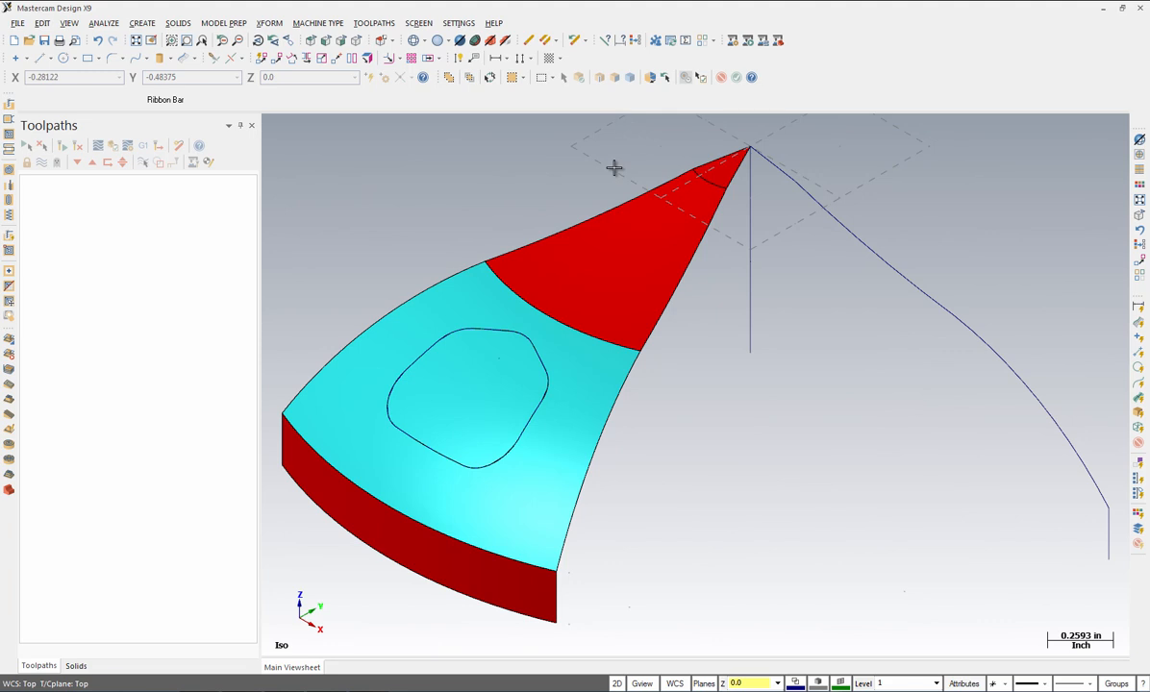
left_click(272, 24)
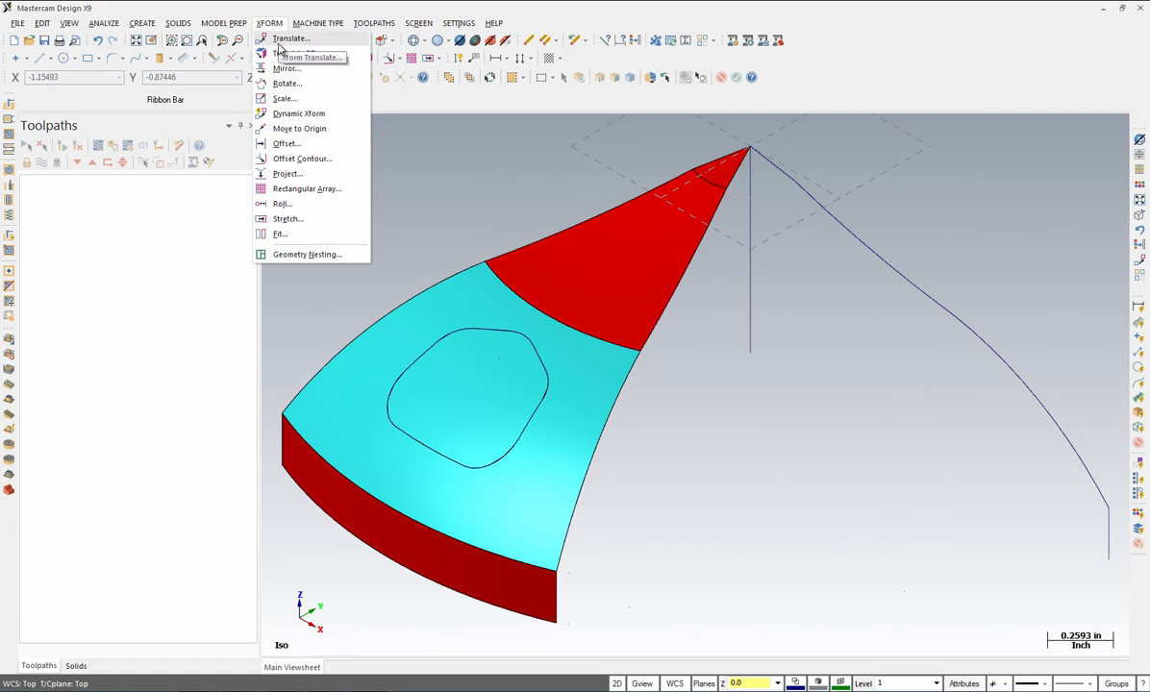
Step: Move (not copy) the inner pocket face down in Z to form a recessed floor
left_click(280, 40)
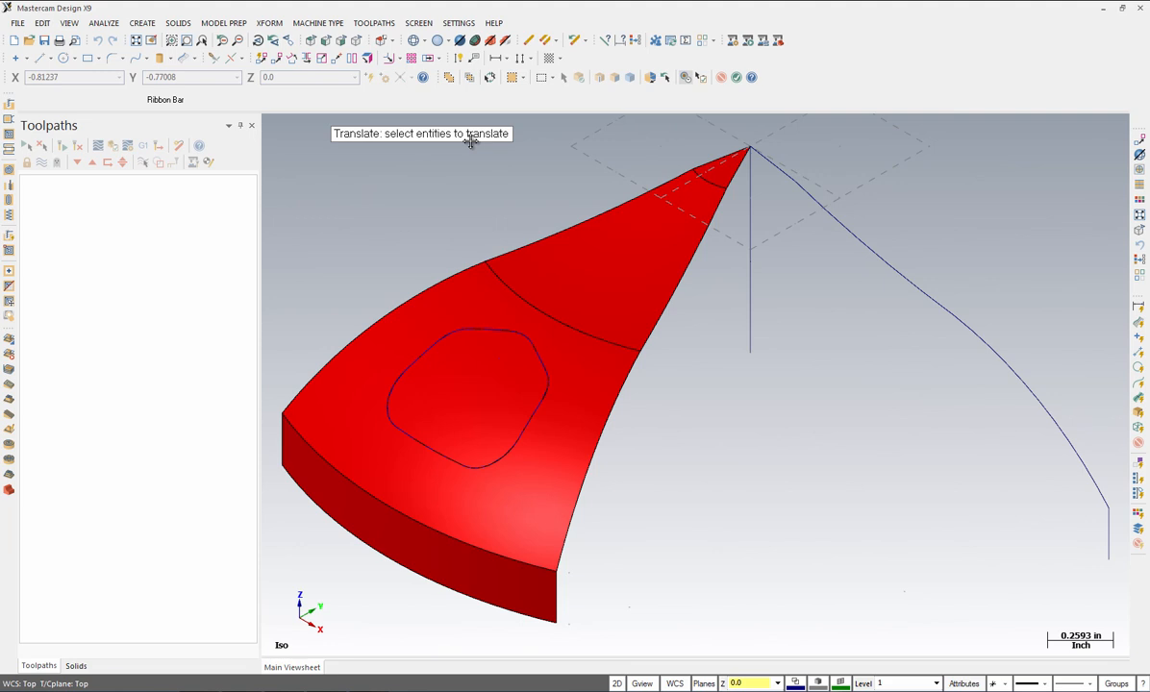
left_click(467, 385)
key("Return")
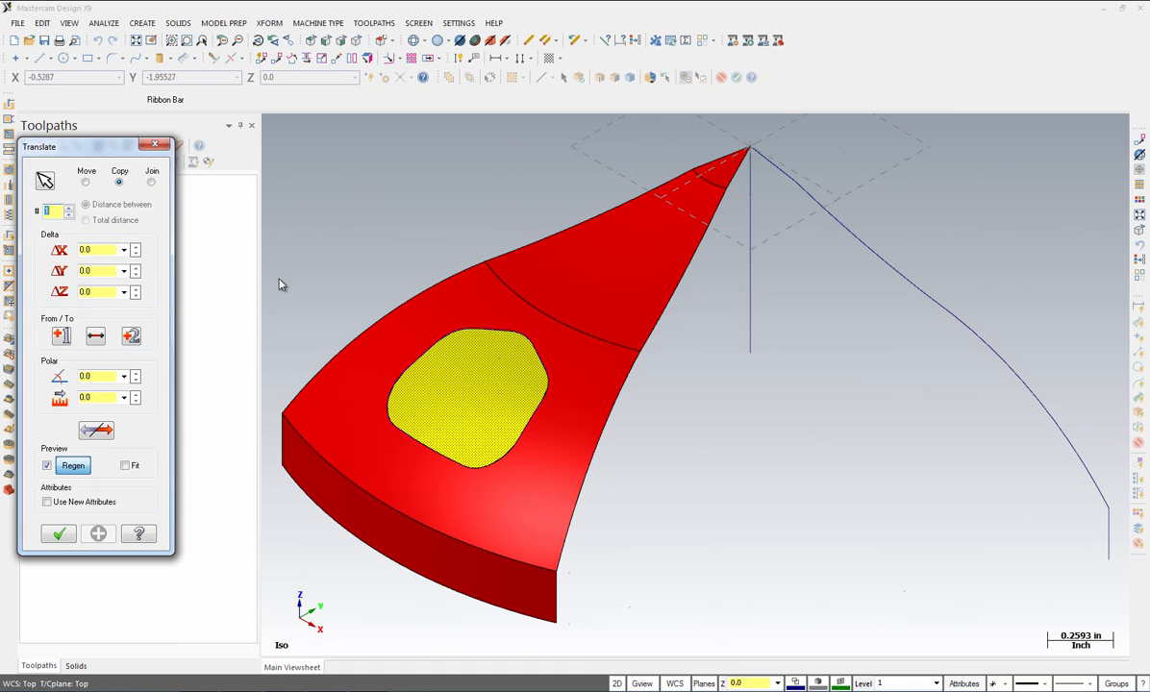
left_click(85, 182)
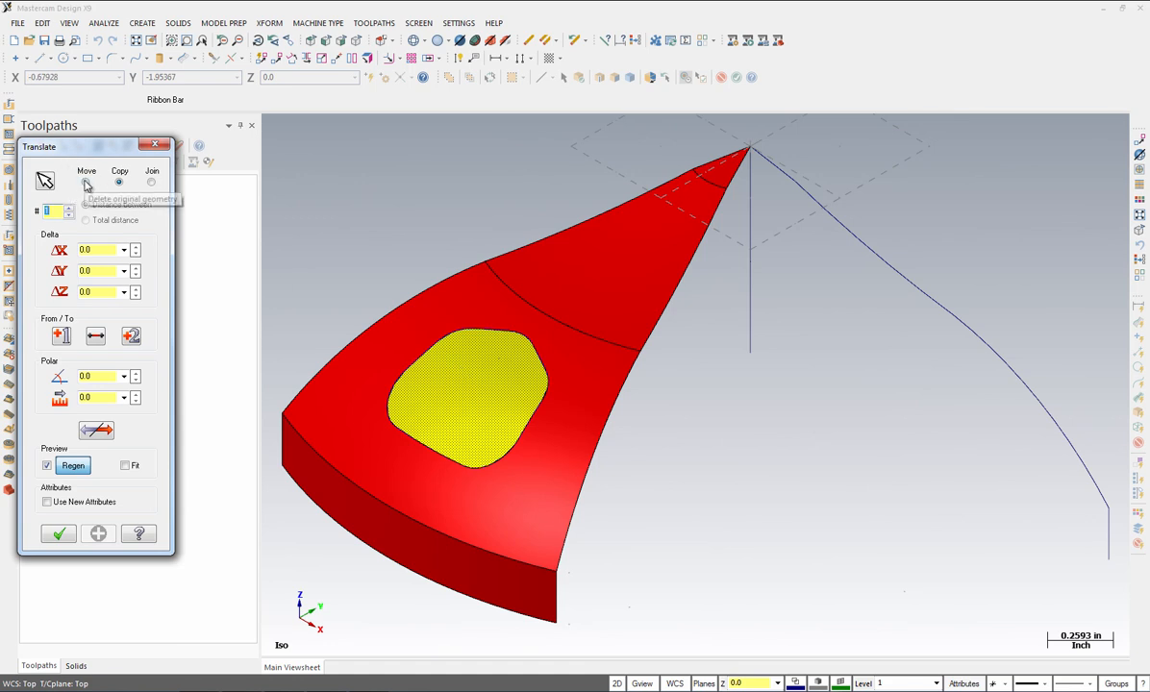
double_click(96, 293)
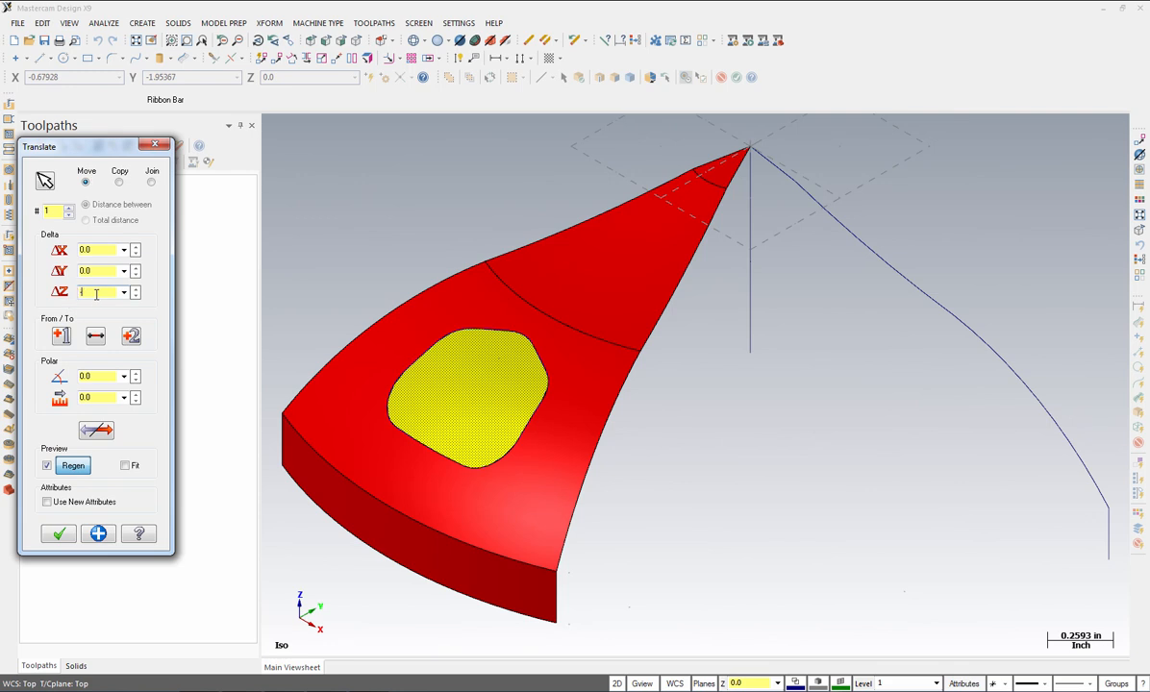
type("-2")
key("Return")
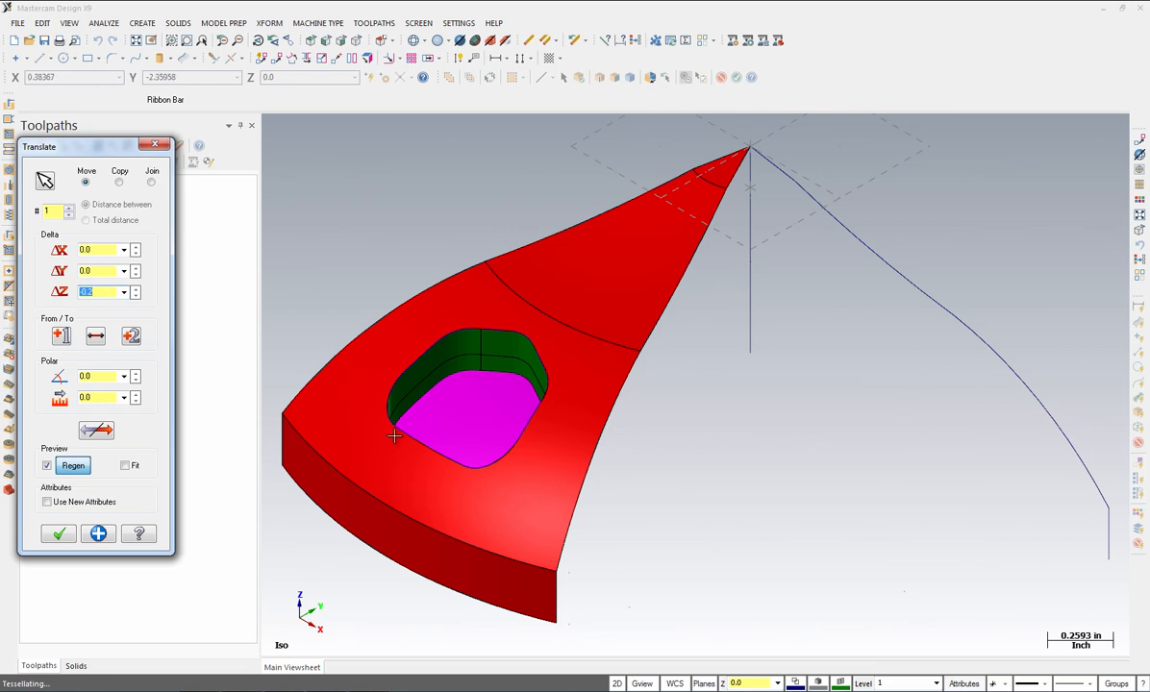
left_click(60, 535)
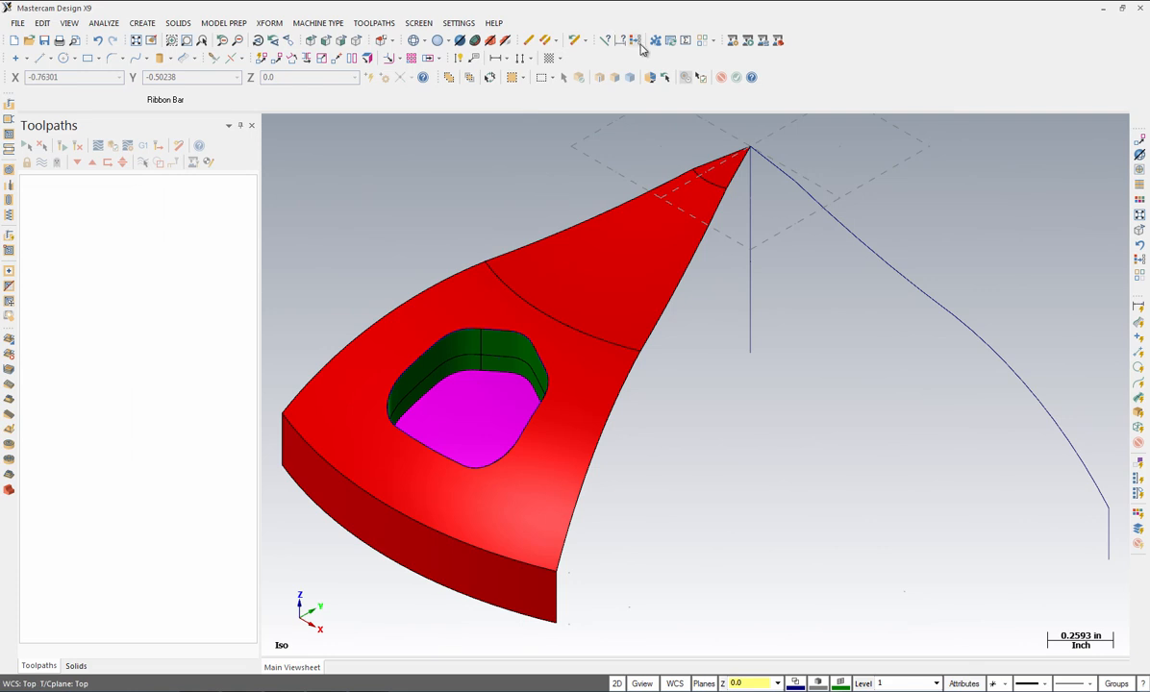
Step: Clear the result colours and set colour 138 (orange) for new geometry
left_click(636, 43)
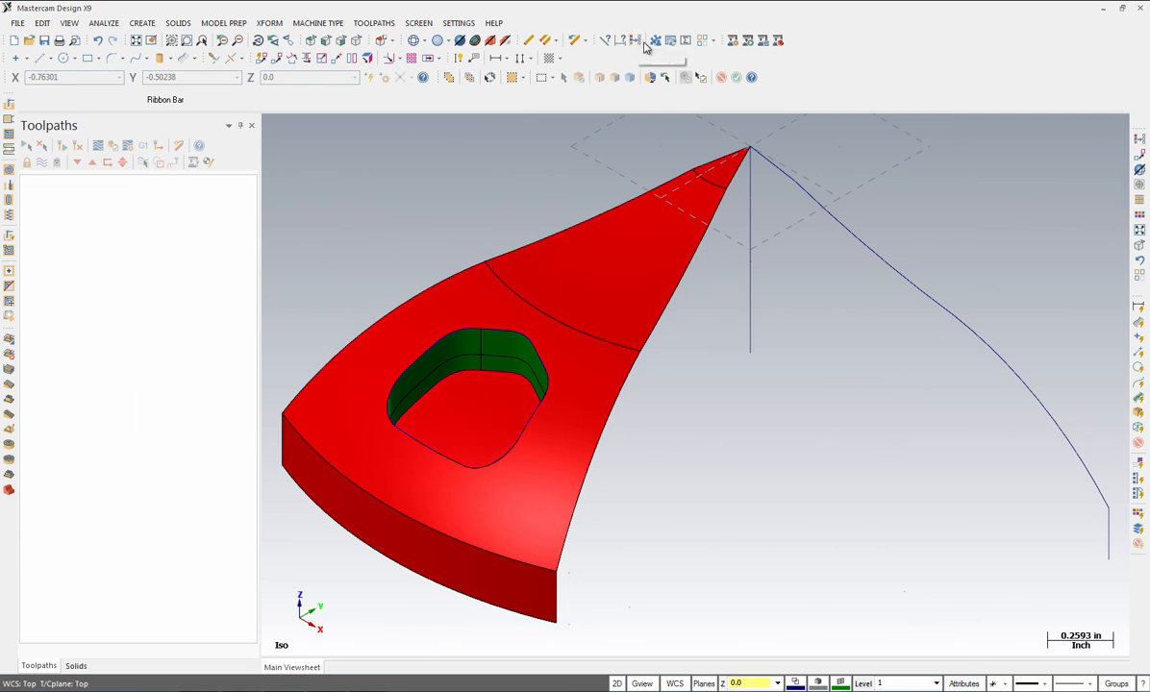
left_click(841, 683)
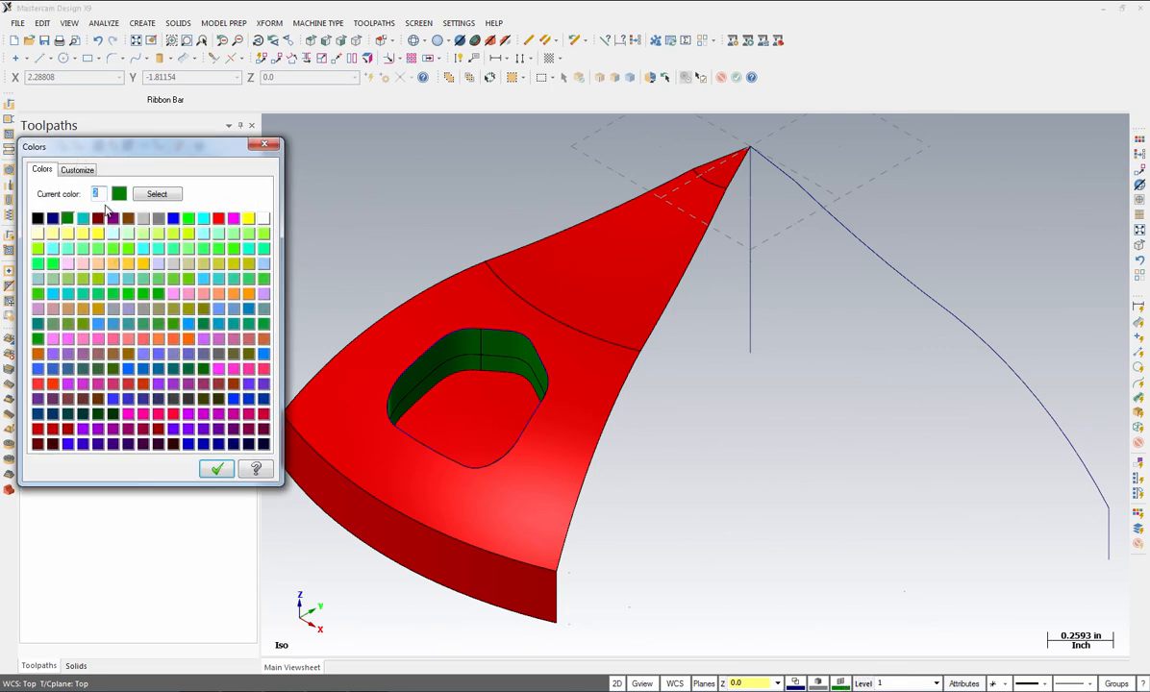
type("138")
key("Return")
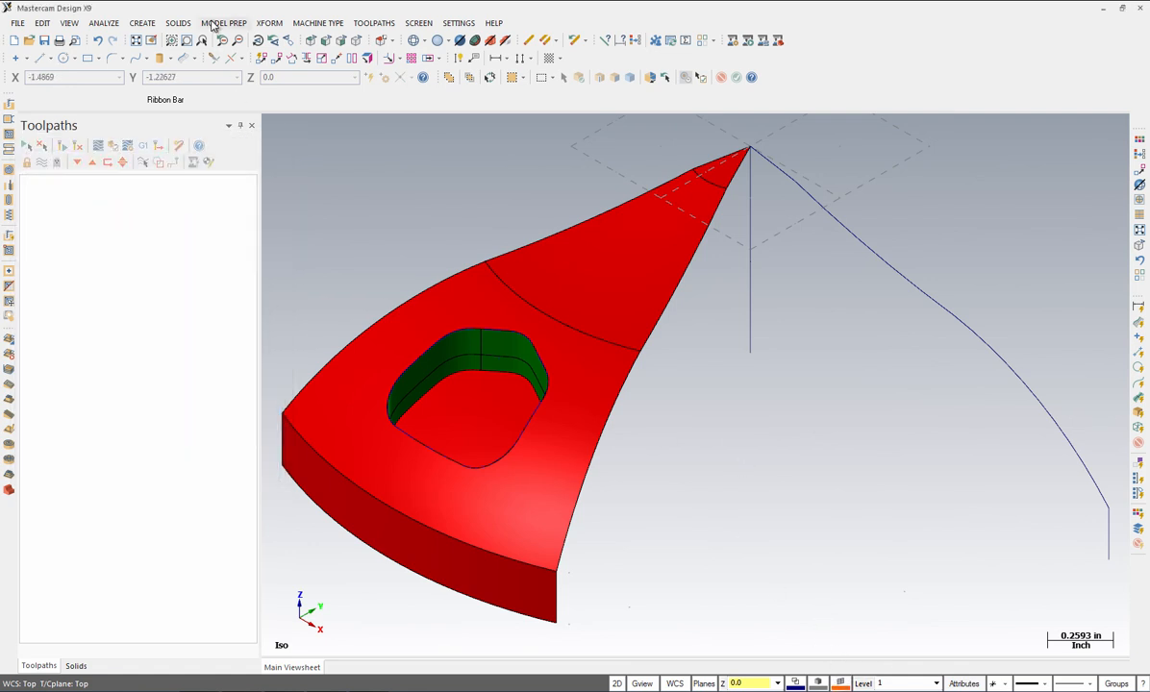
Step: Start a surface-to-surface fillet, choosing the pocket floor and then the pocket wall
left_click(144, 24)
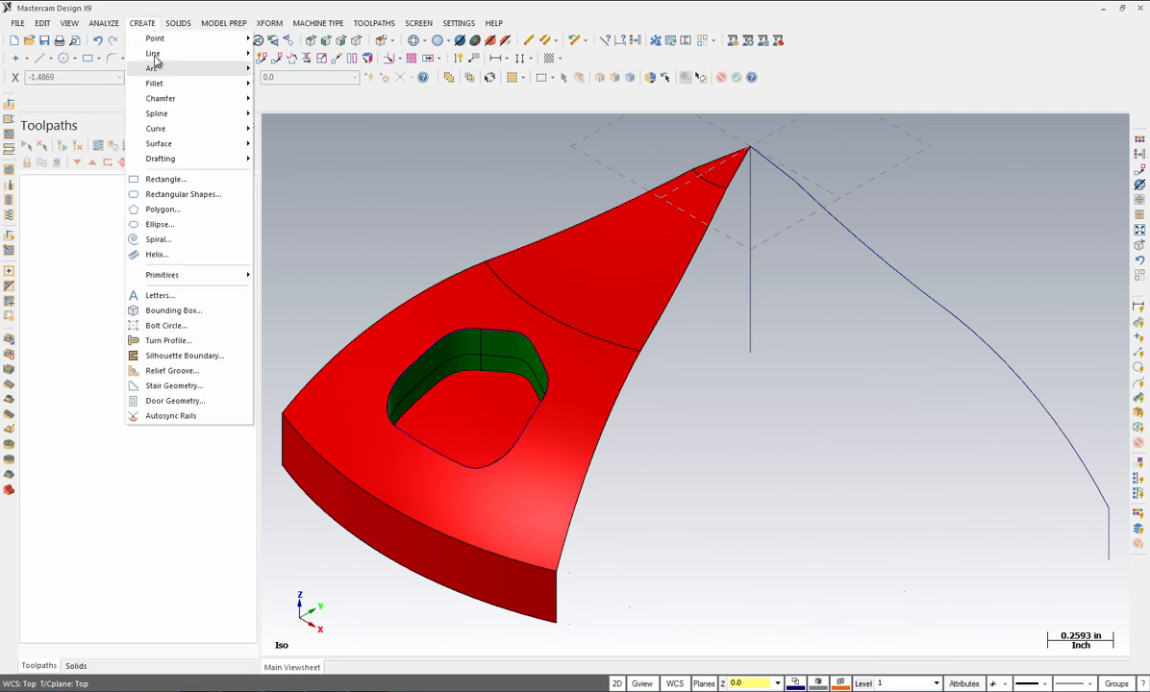
mouse_move(154, 145)
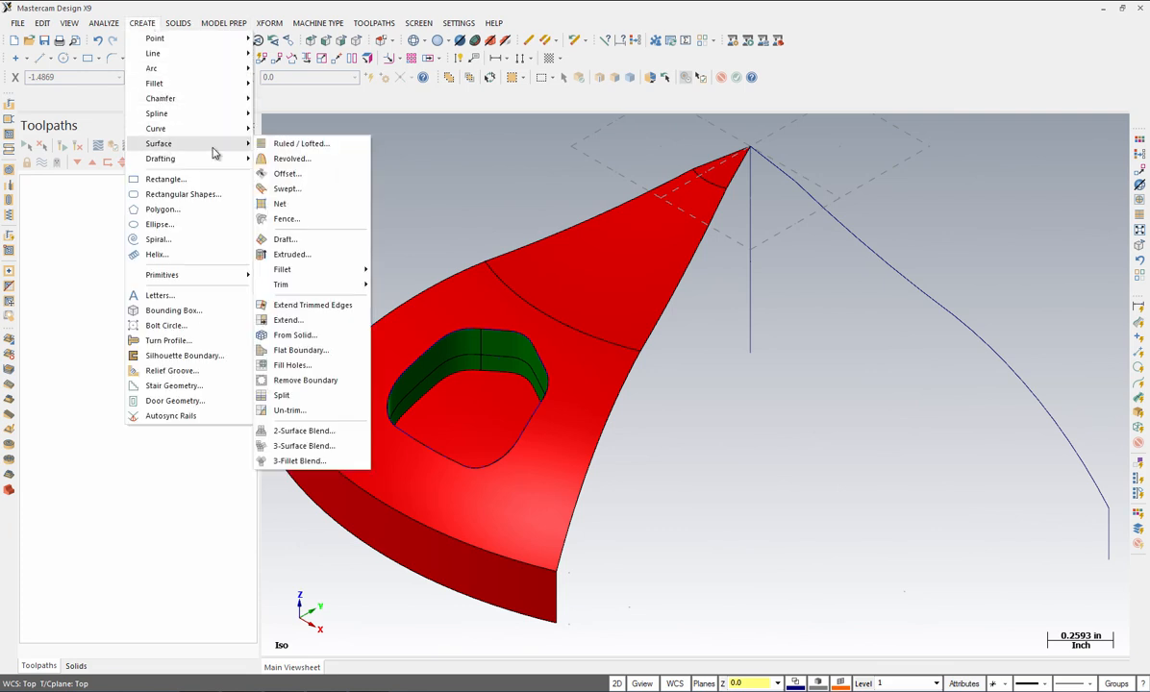
mouse_move(296, 272)
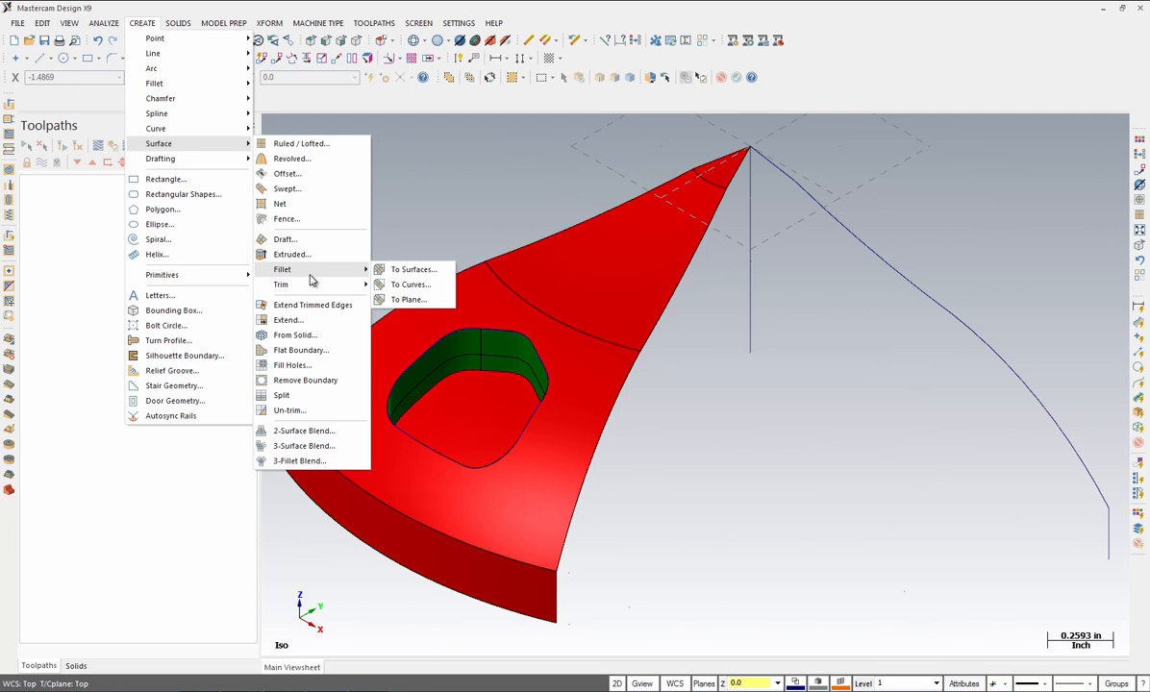
left_click(413, 270)
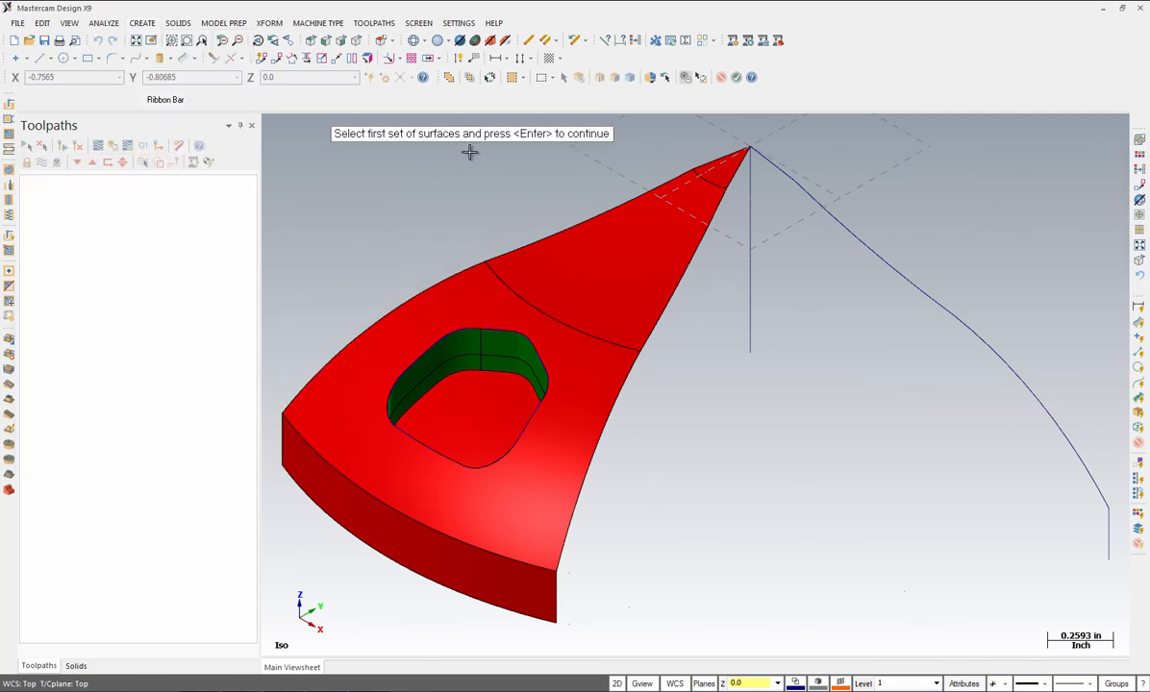
left_click(474, 416)
left_click(474, 415)
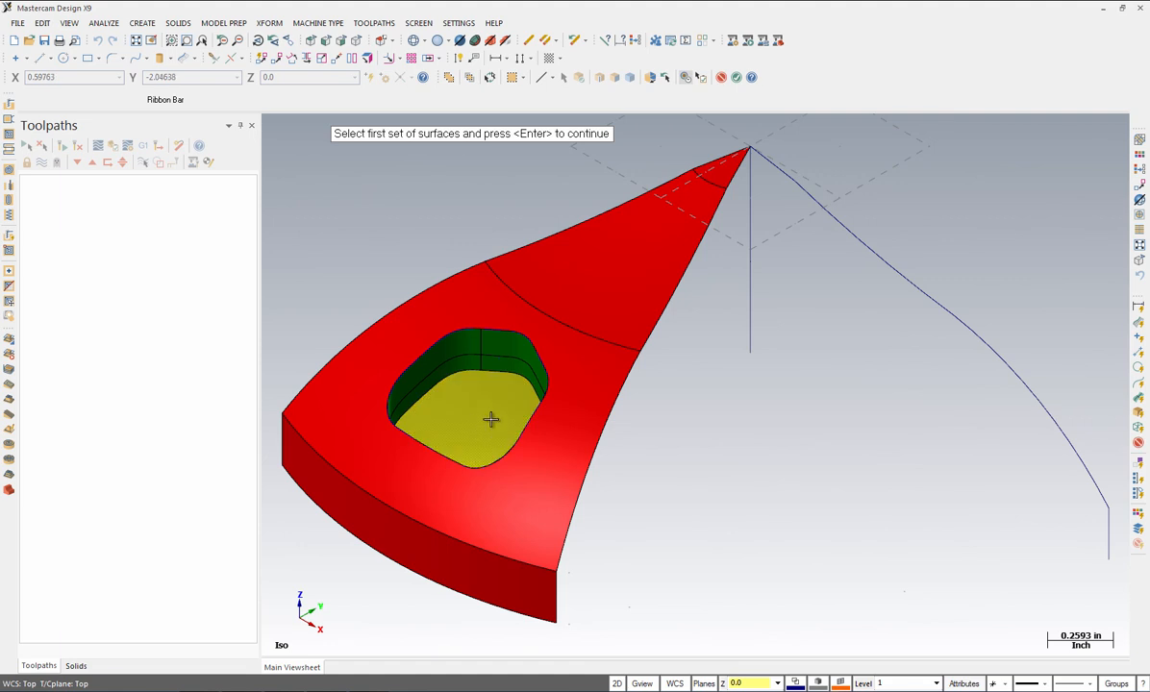
key("Return")
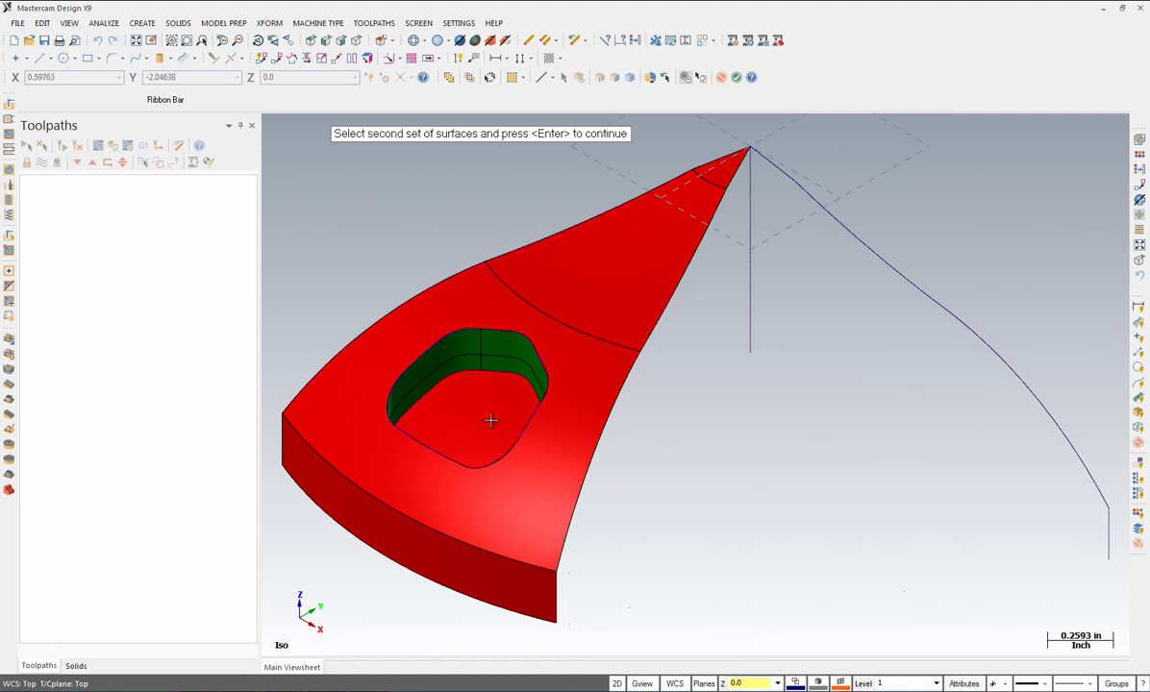
left_click(464, 361)
key("Return")
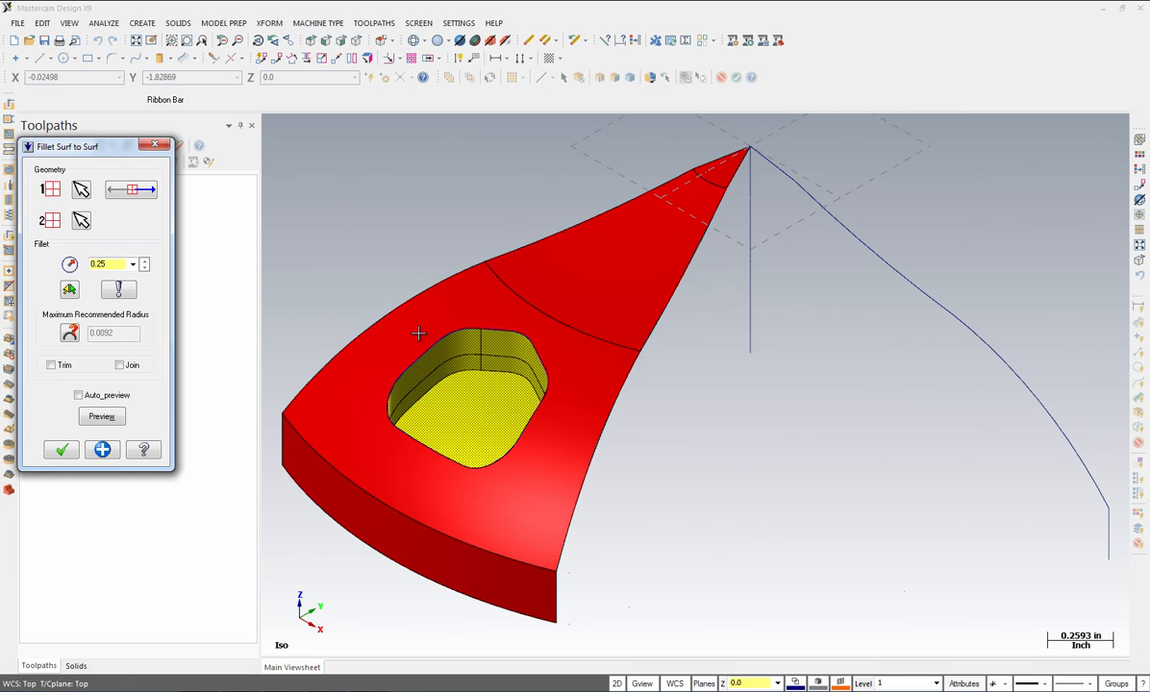
Step: Set radius 0.0625 with Trim on, flip a surface normal, and create the fillet
double_click(107, 262)
type("06")
key("Return")
left_click(51, 365)
left_click(78, 395)
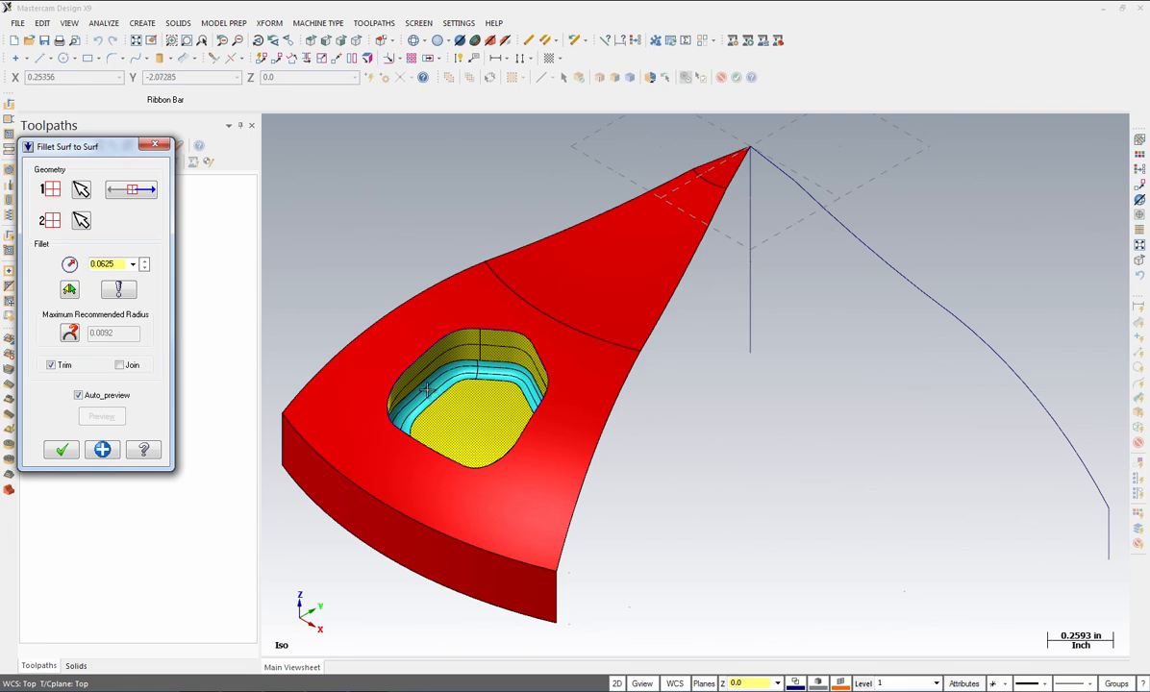
left_click(131, 189)
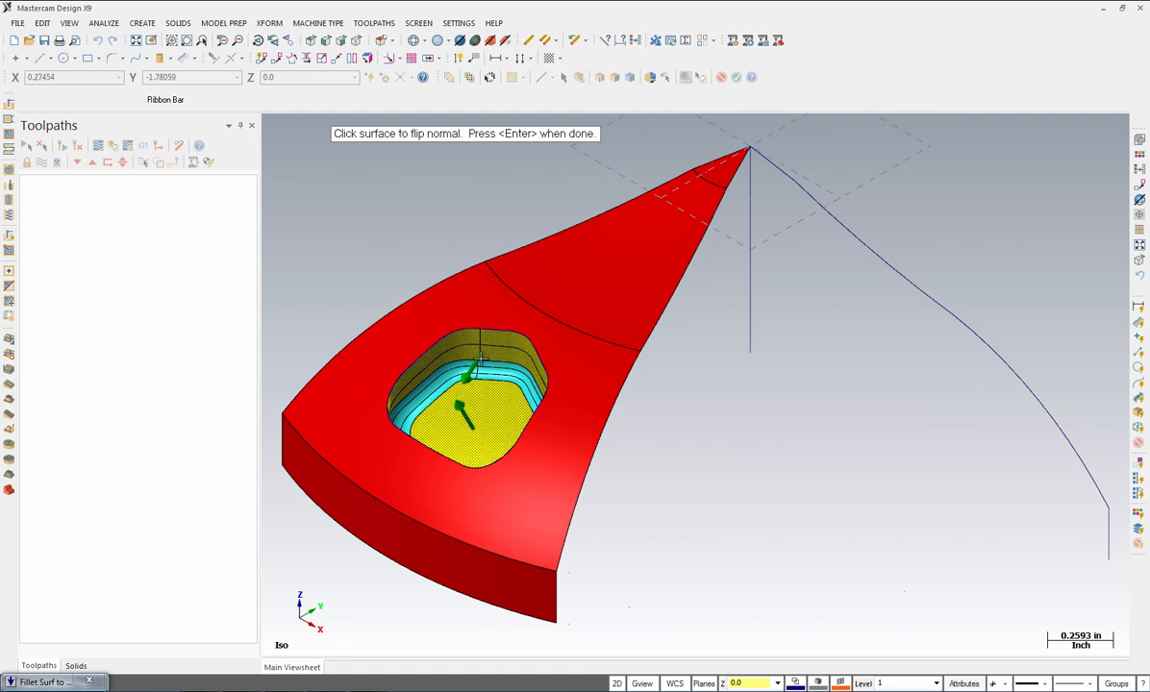
key("Return")
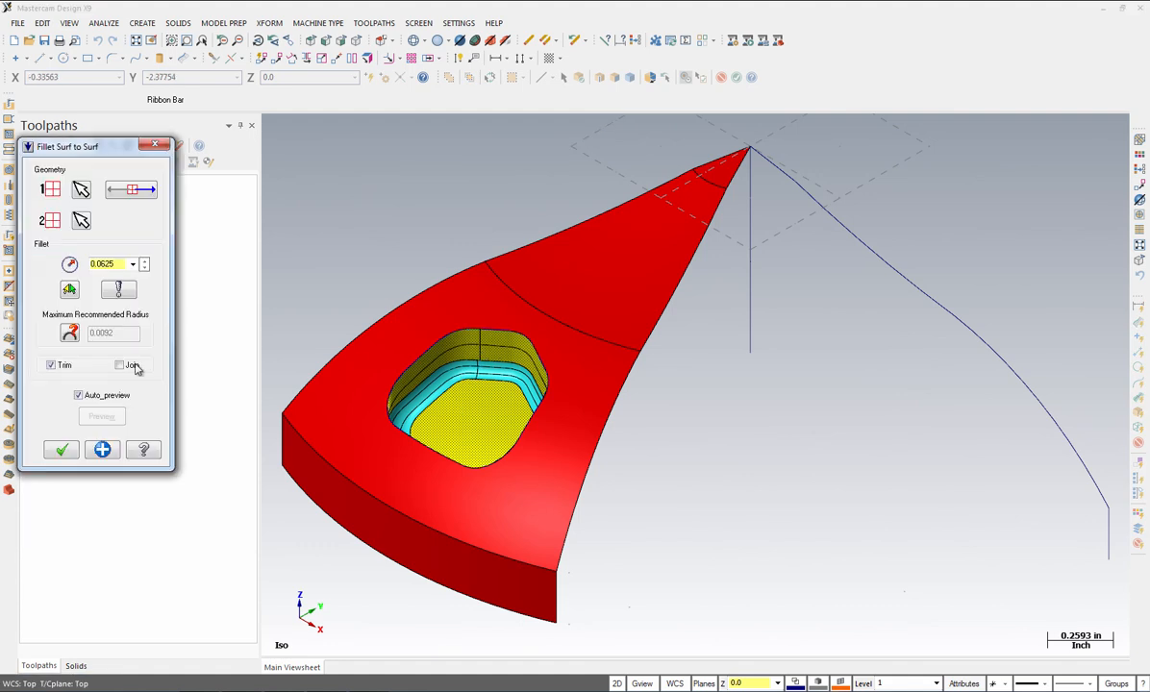
left_click(62, 451)
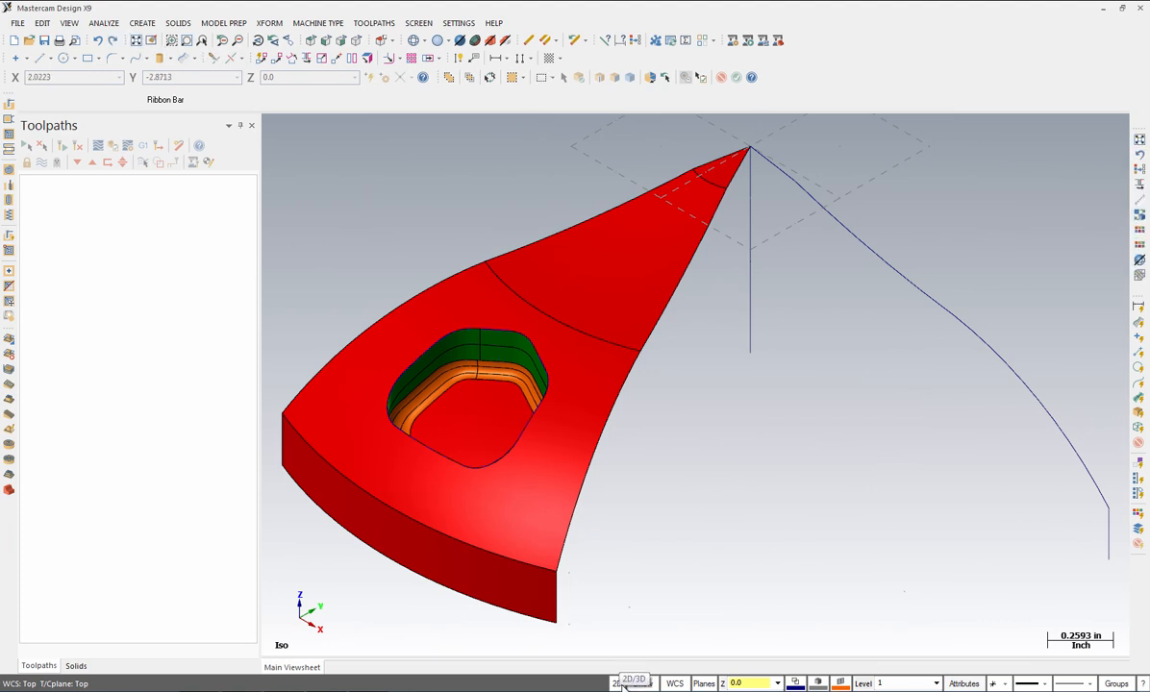
Step: Switch to 3D construction mode at depth Z -1.0
left_click(623, 684)
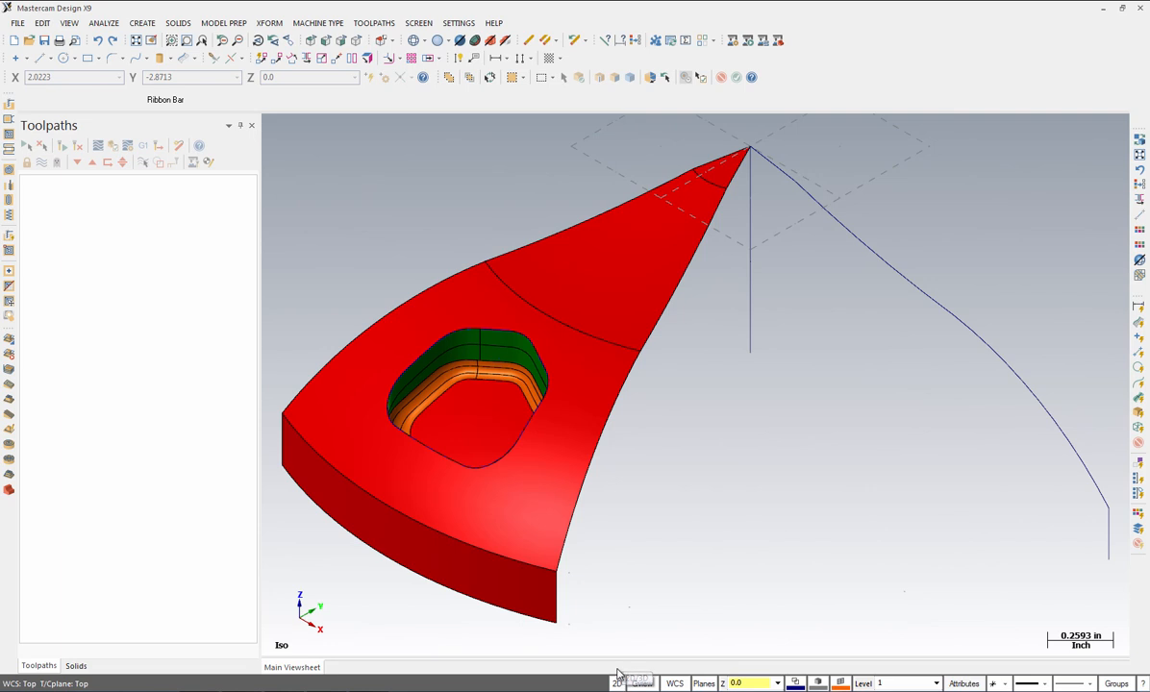
left_click(753, 683)
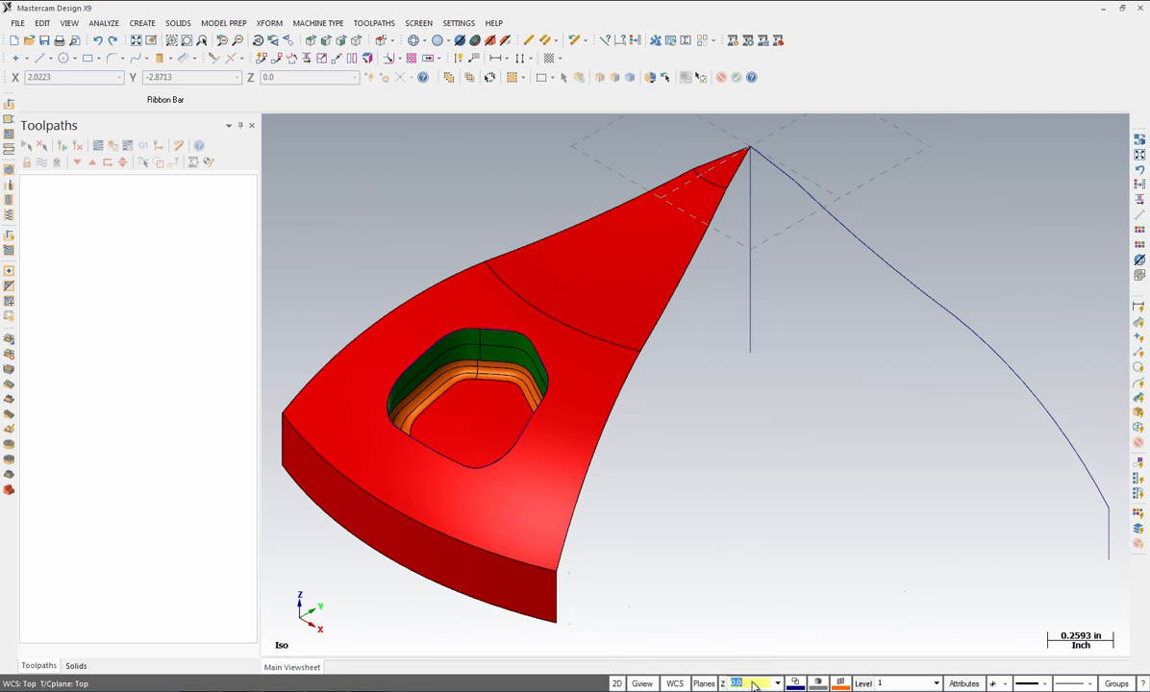
type("-1")
key("Return")
left_click(749, 147)
Step: Draw an endpoint line 1.75 long at 292.5° from the grid origin
left_click(150, 23)
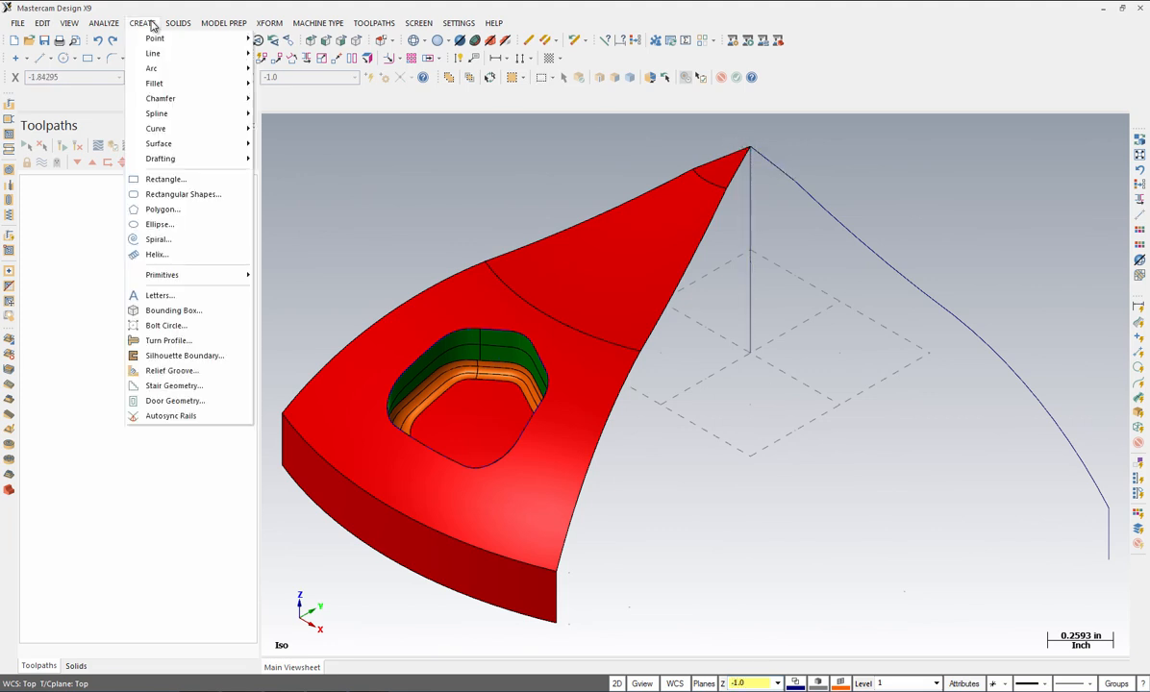
mouse_move(152, 53)
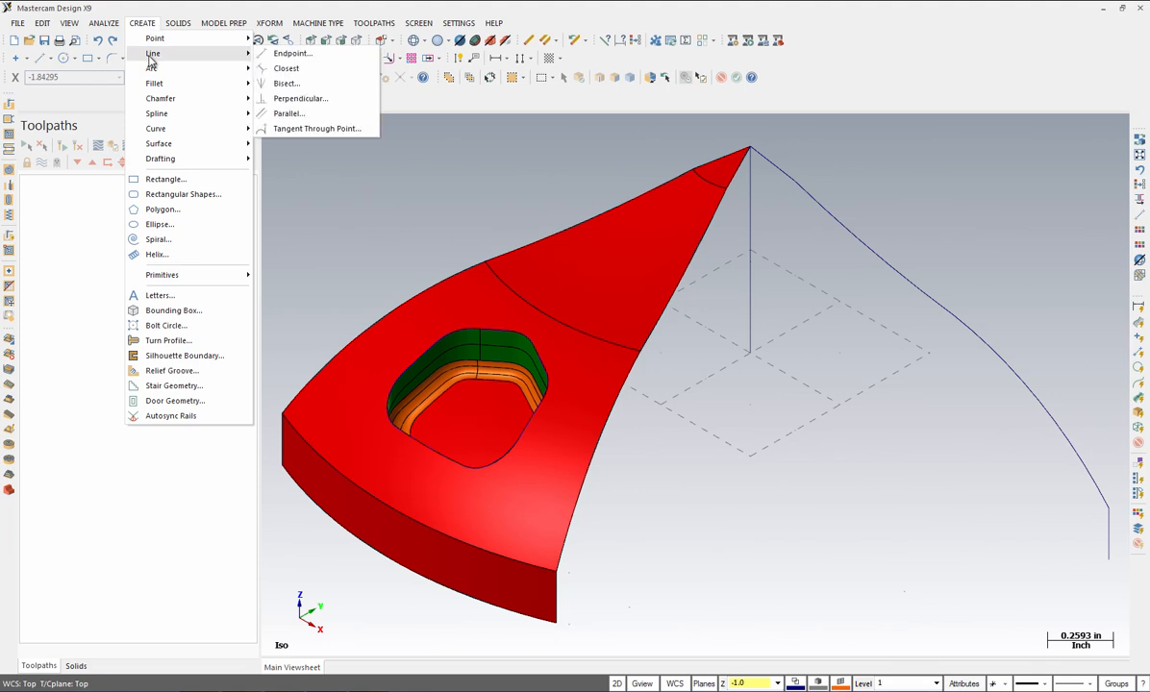
left_click(310, 55)
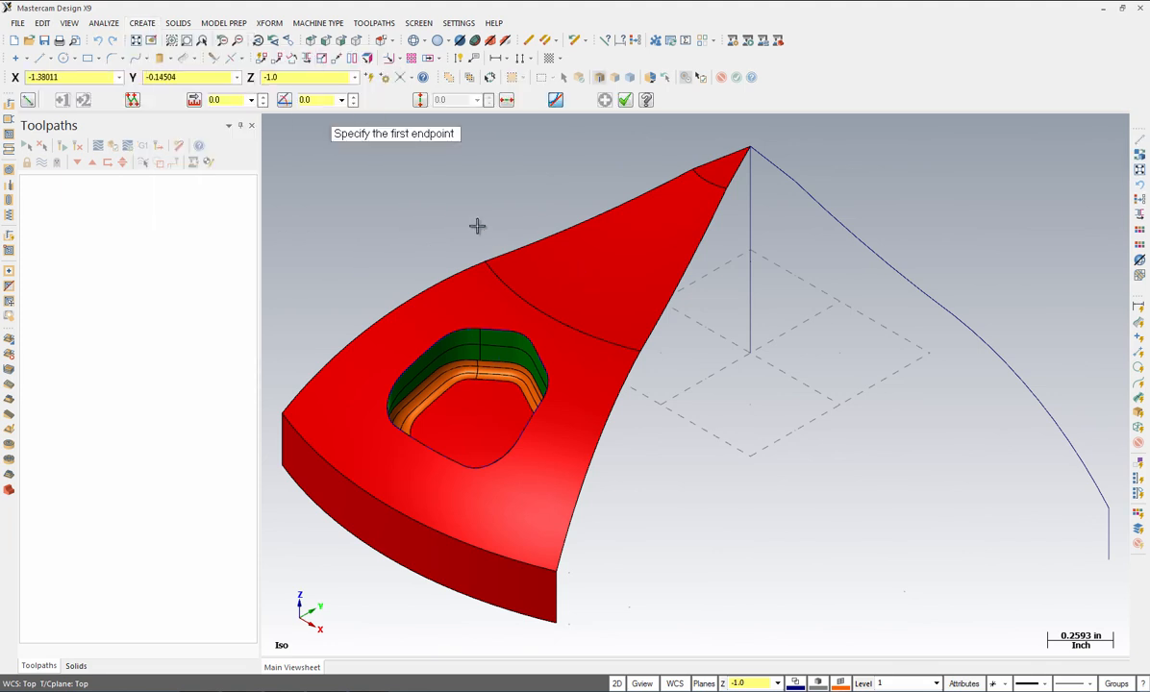
left_click(751, 355)
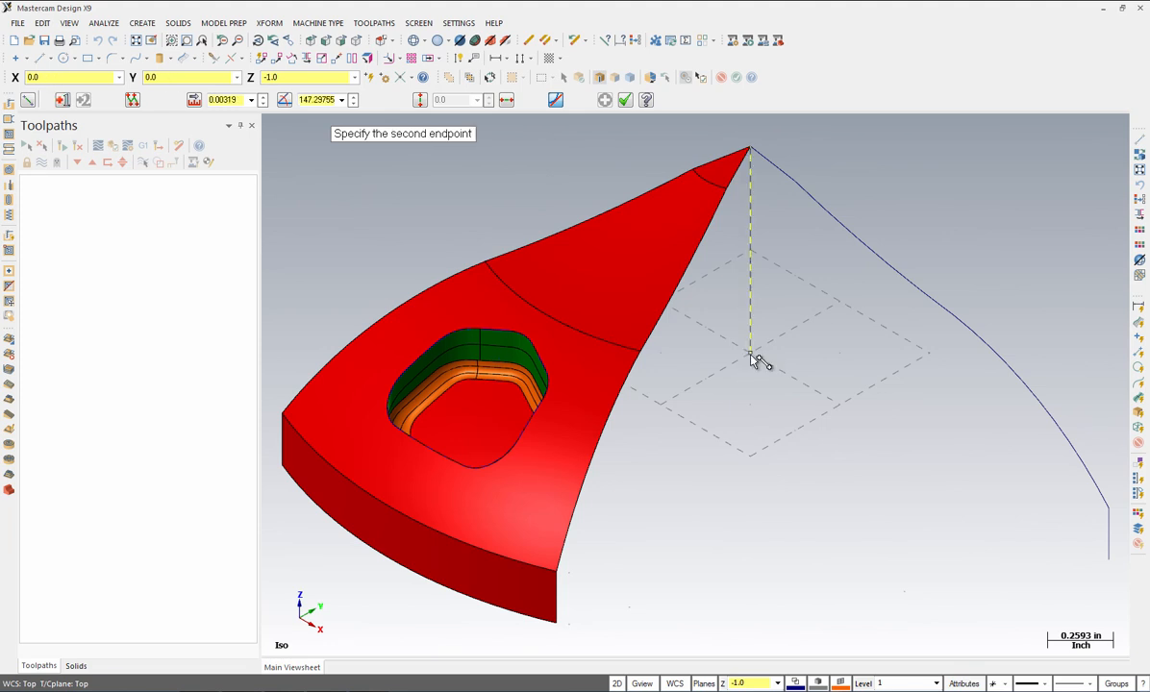
left_click(629, 564)
left_click(223, 99)
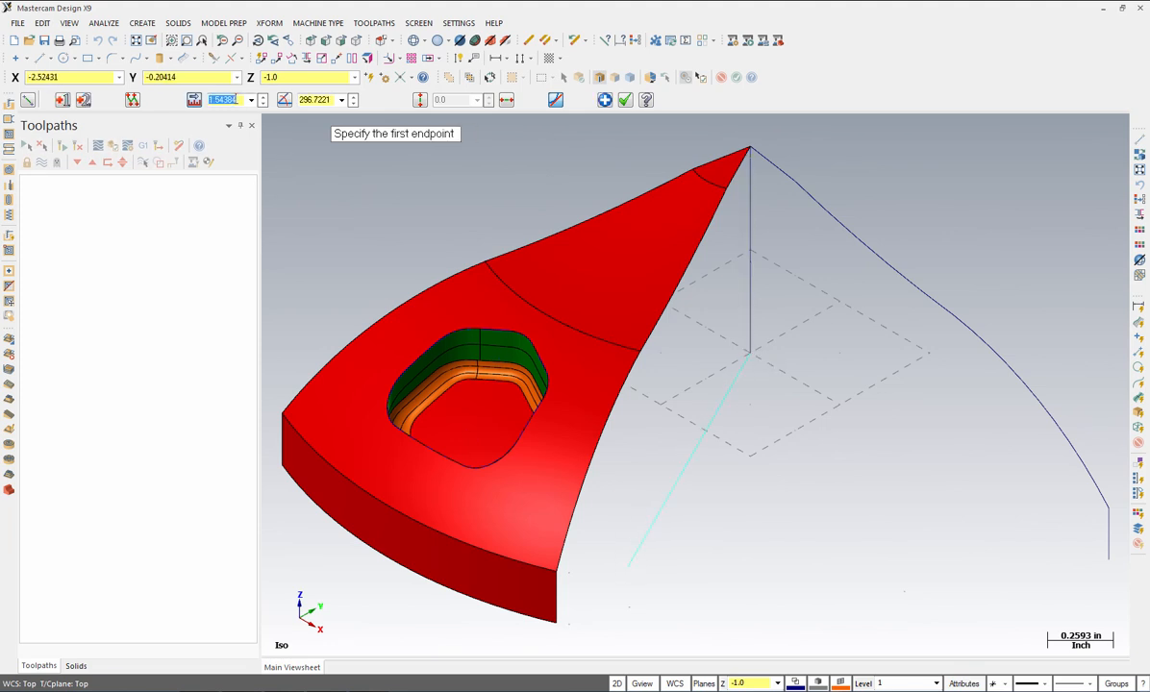
type("1.75")
left_click(323, 101)
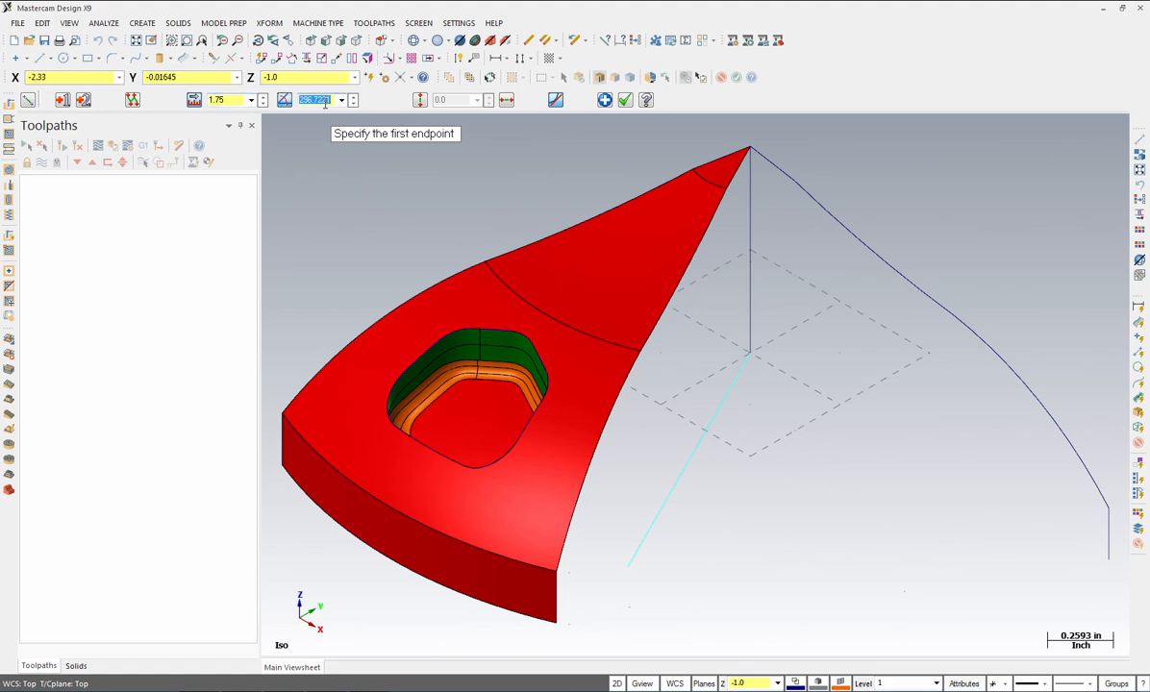
type("292.5")
key("Return")
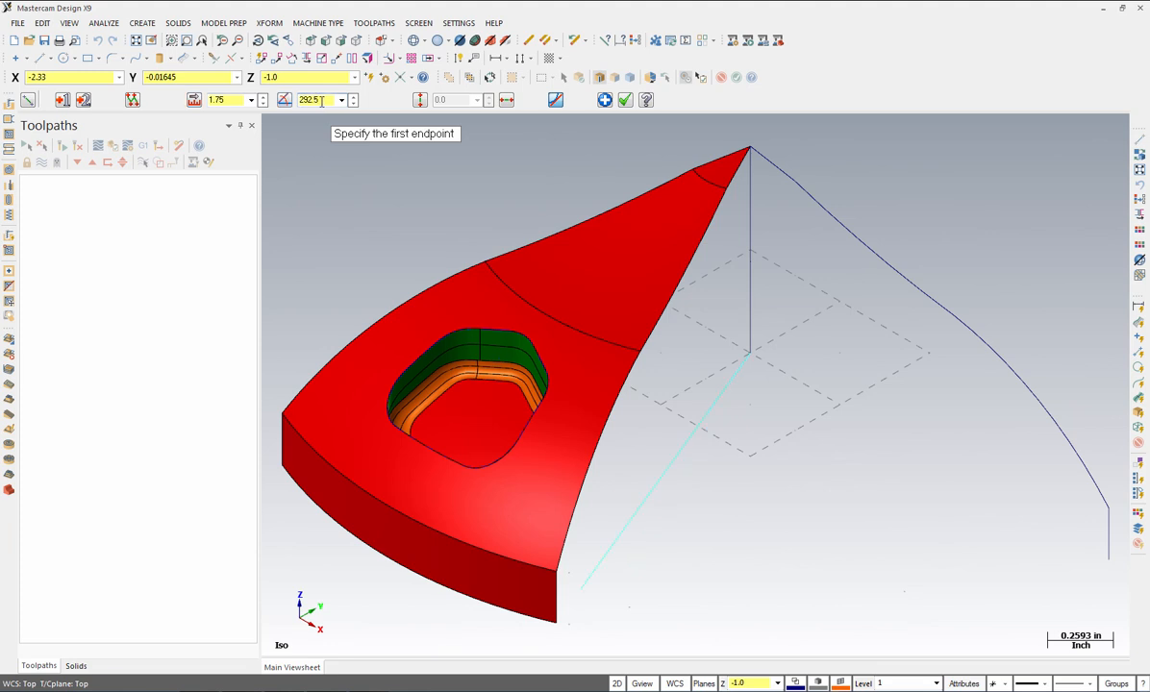
Step: Draw a second line 0.45 long at 345° from the first line's end
left_click(582, 591)
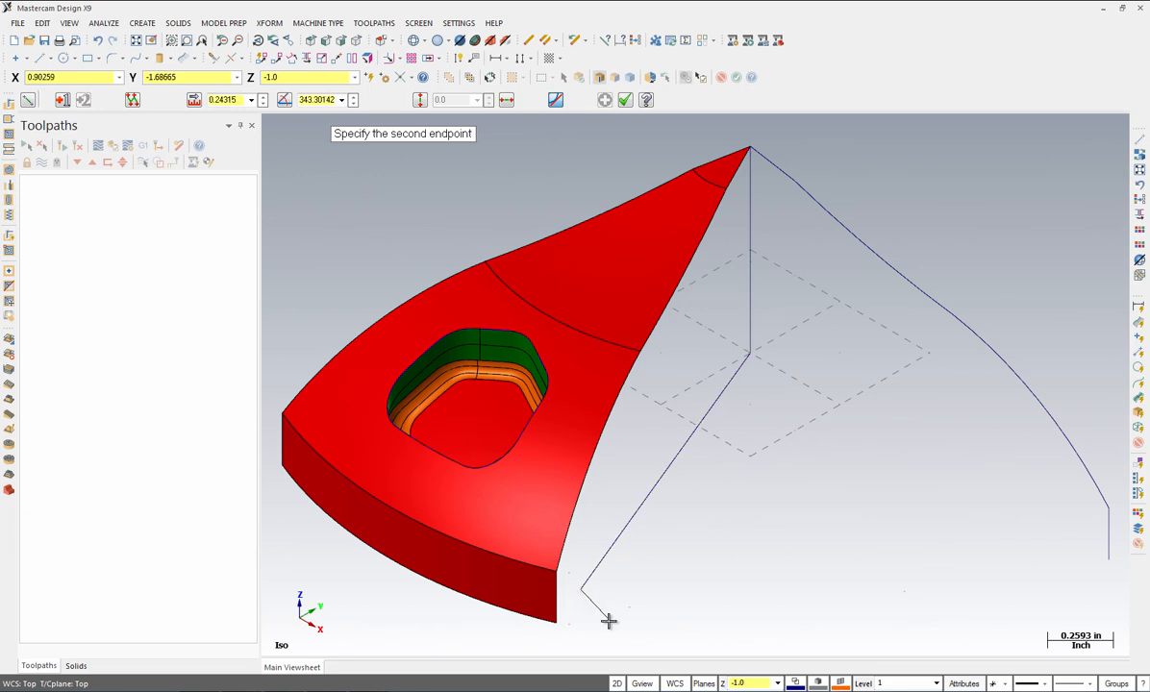
left_click(610, 621)
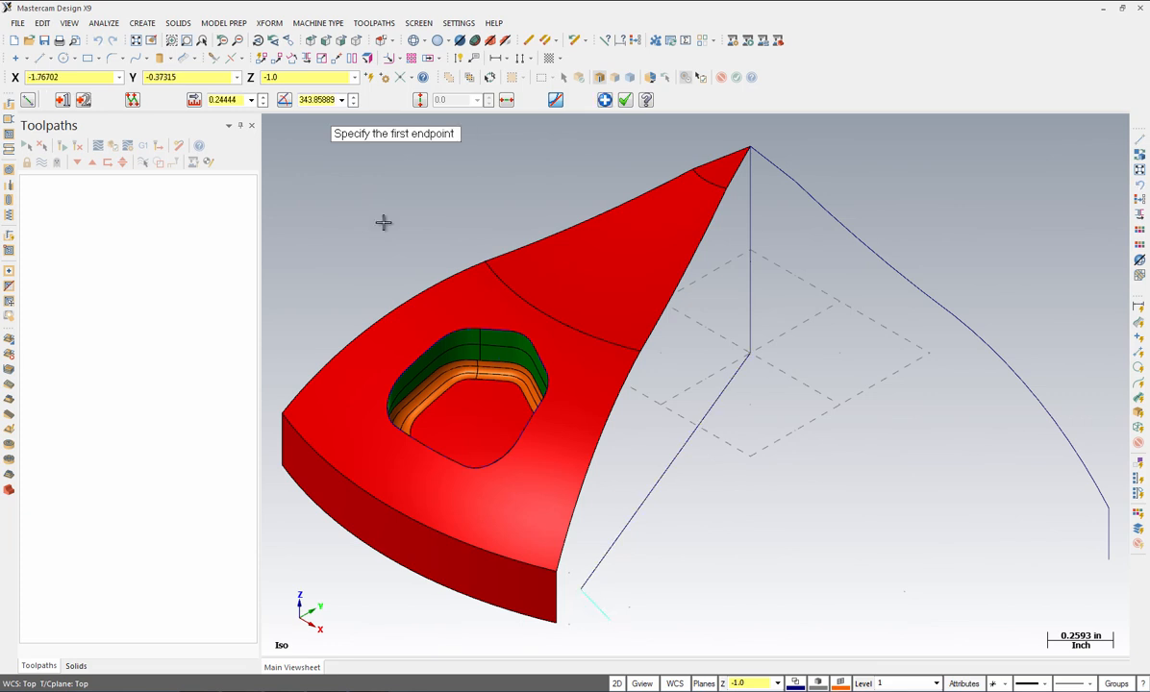
left_click(233, 99)
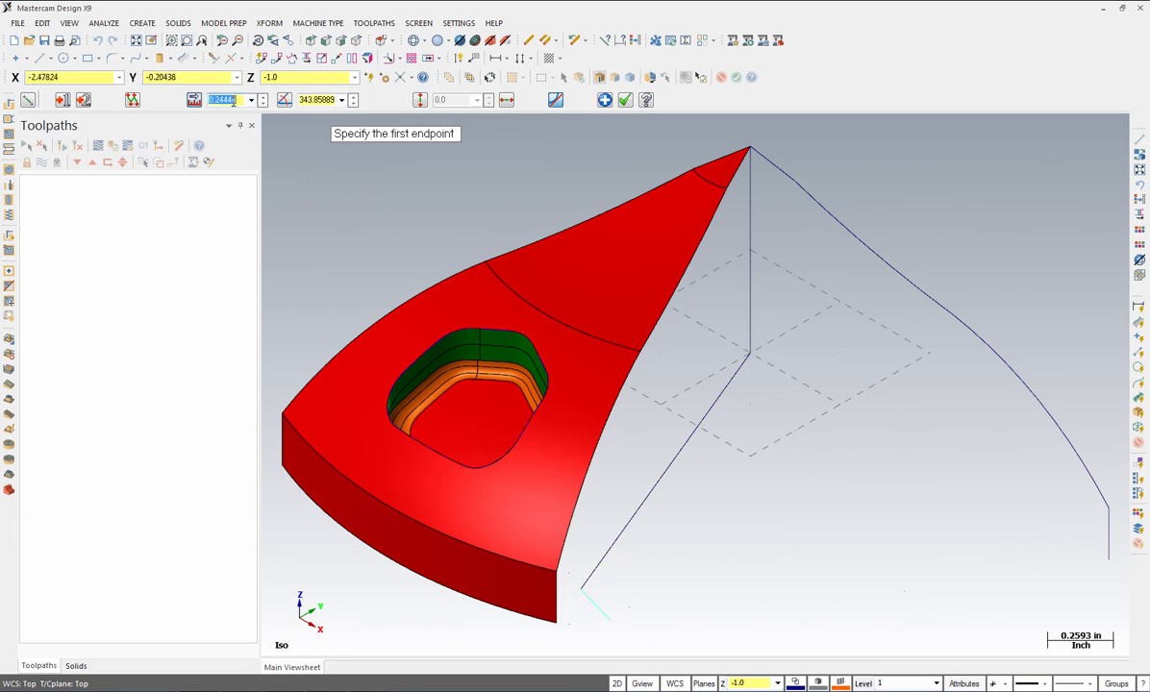
type("1")
left_click(318, 100)
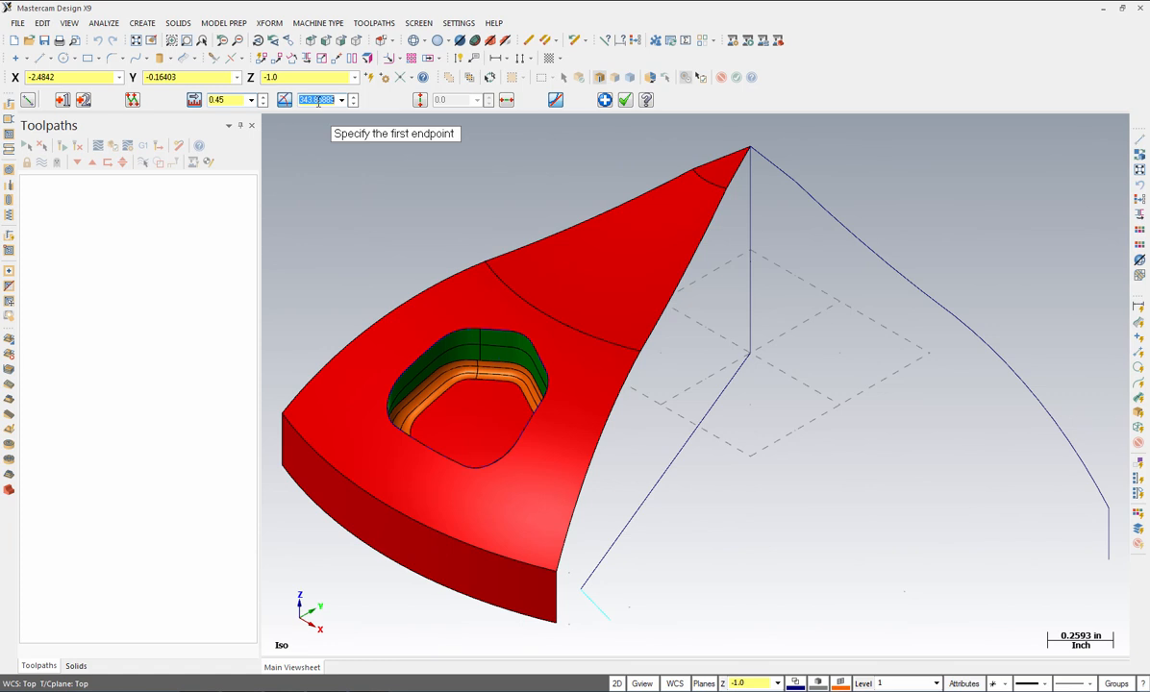
type("345.0")
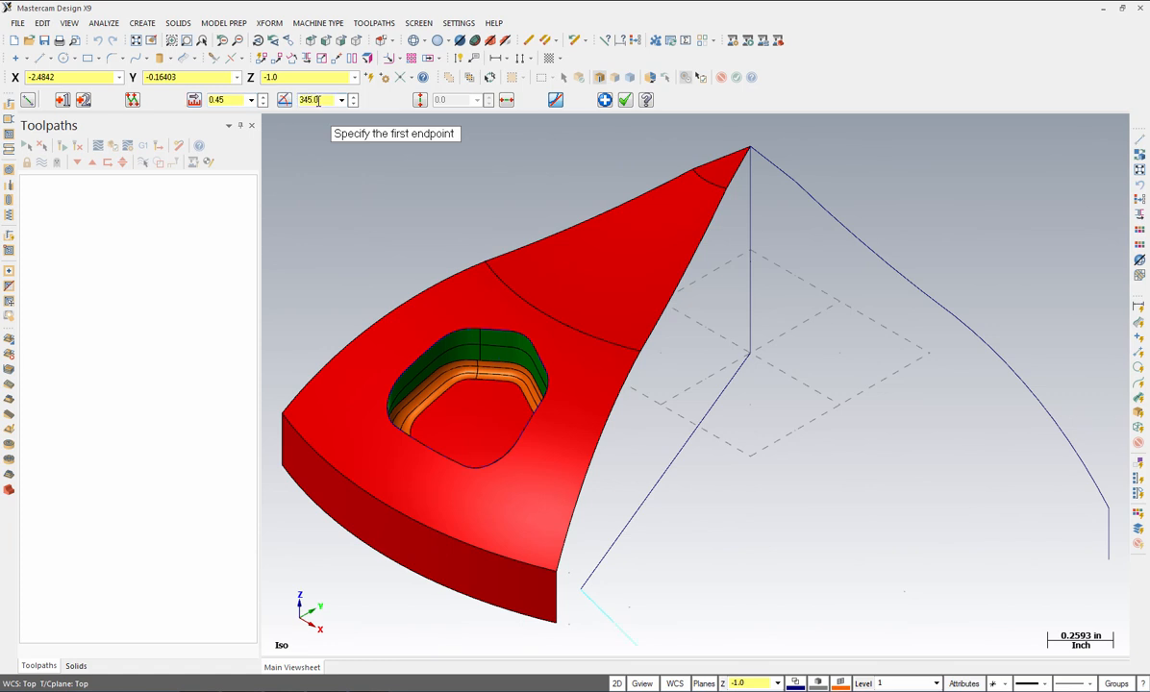
left_click(624, 101)
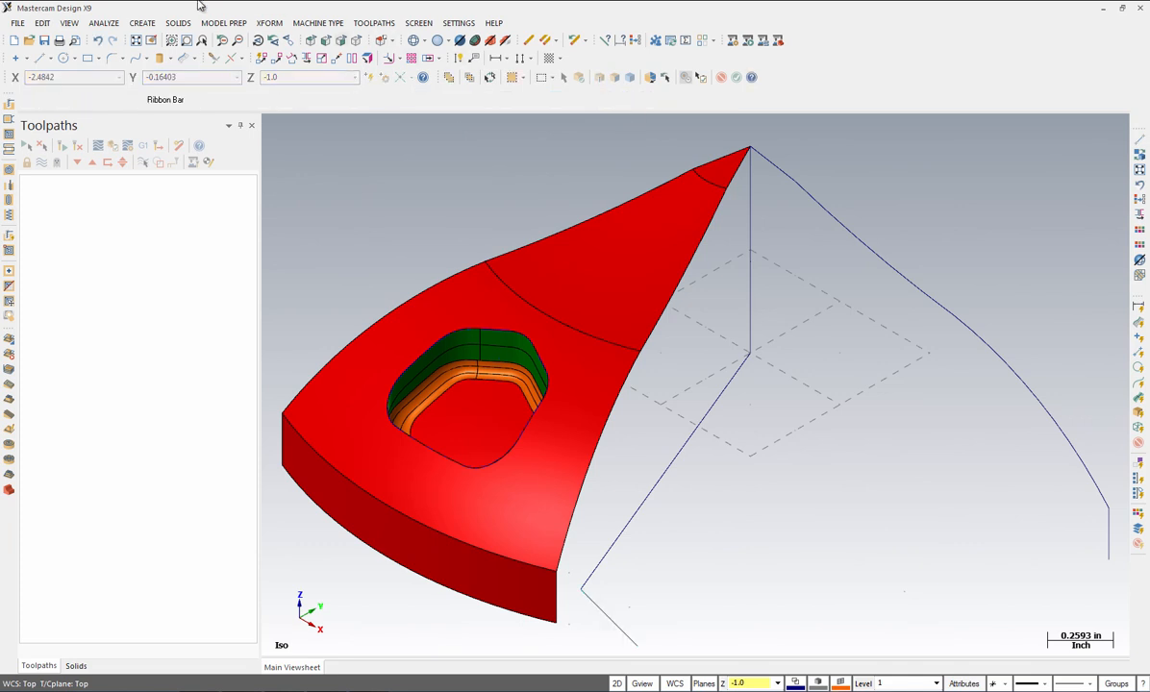
Step: Mirror the short dashed line across the diagonal line
left_click(268, 25)
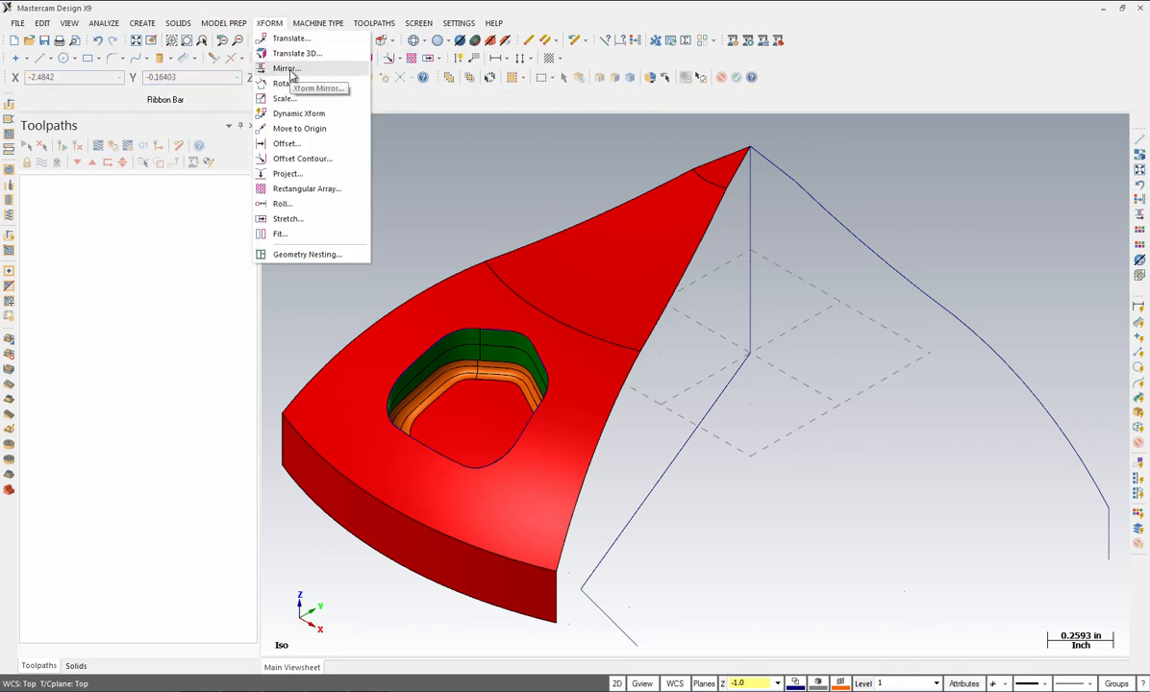
left_click(285, 68)
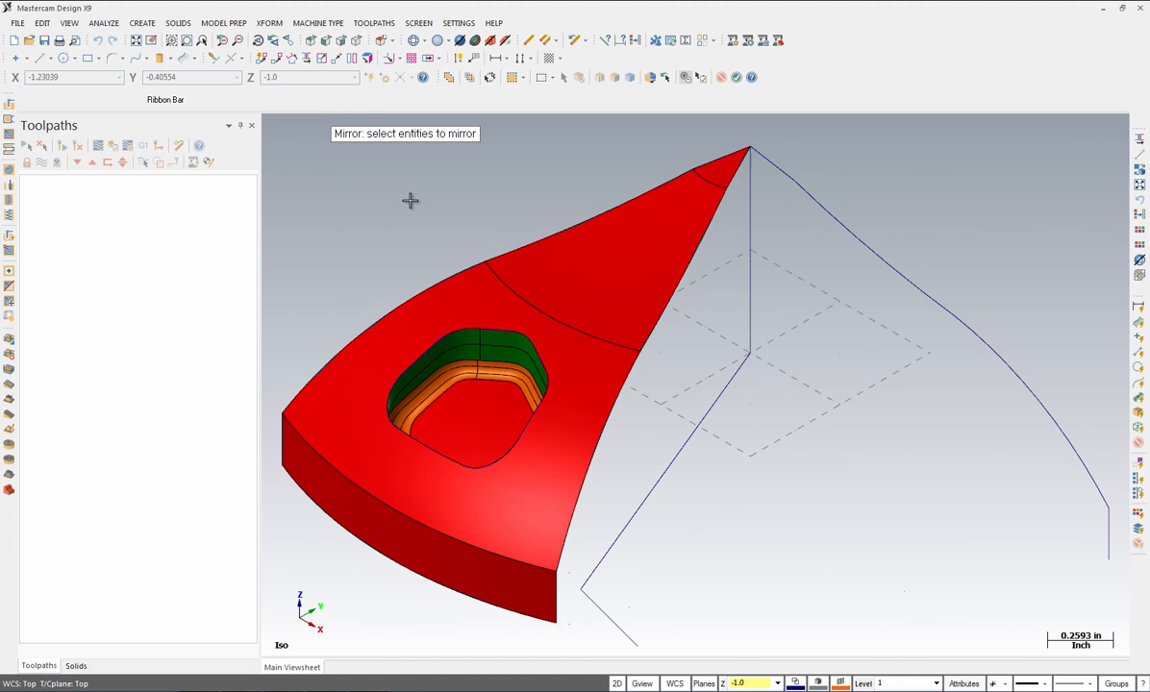
left_click(611, 625)
key("Return")
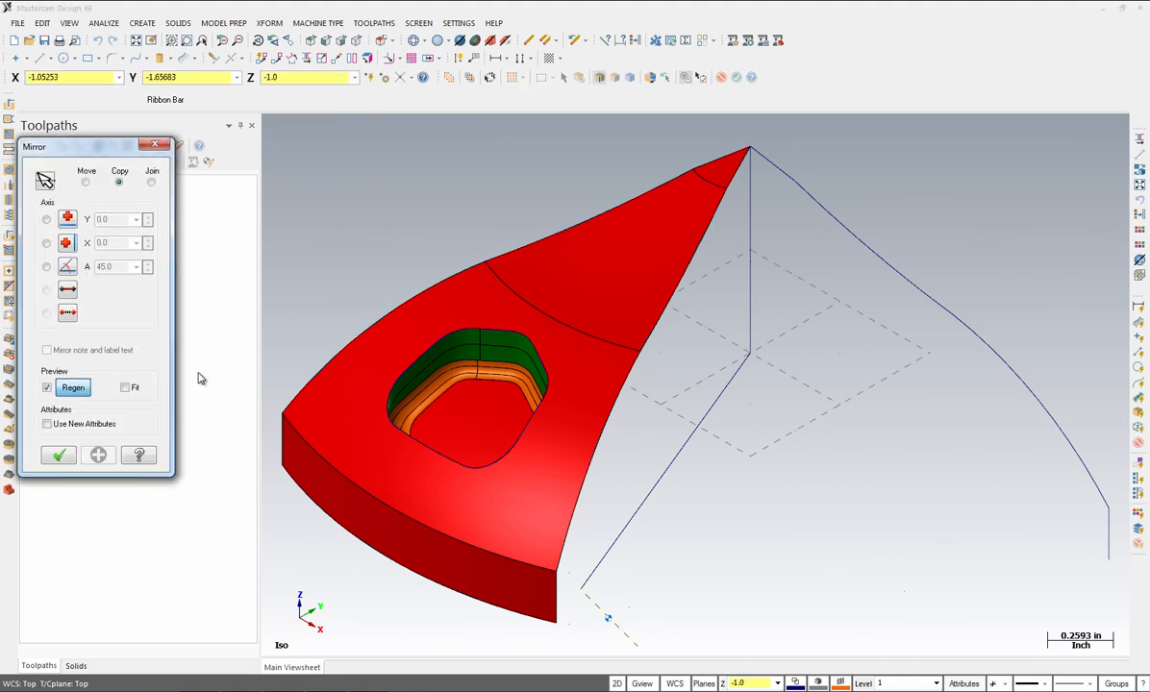
left_click(67, 289)
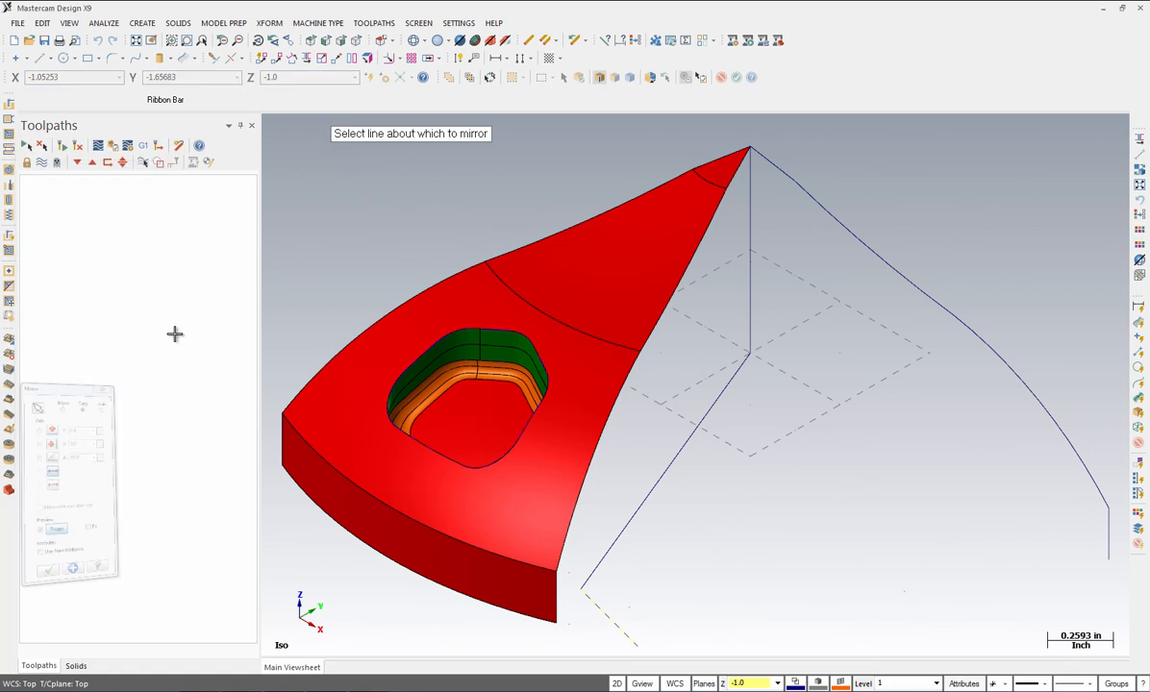
left_click(652, 491)
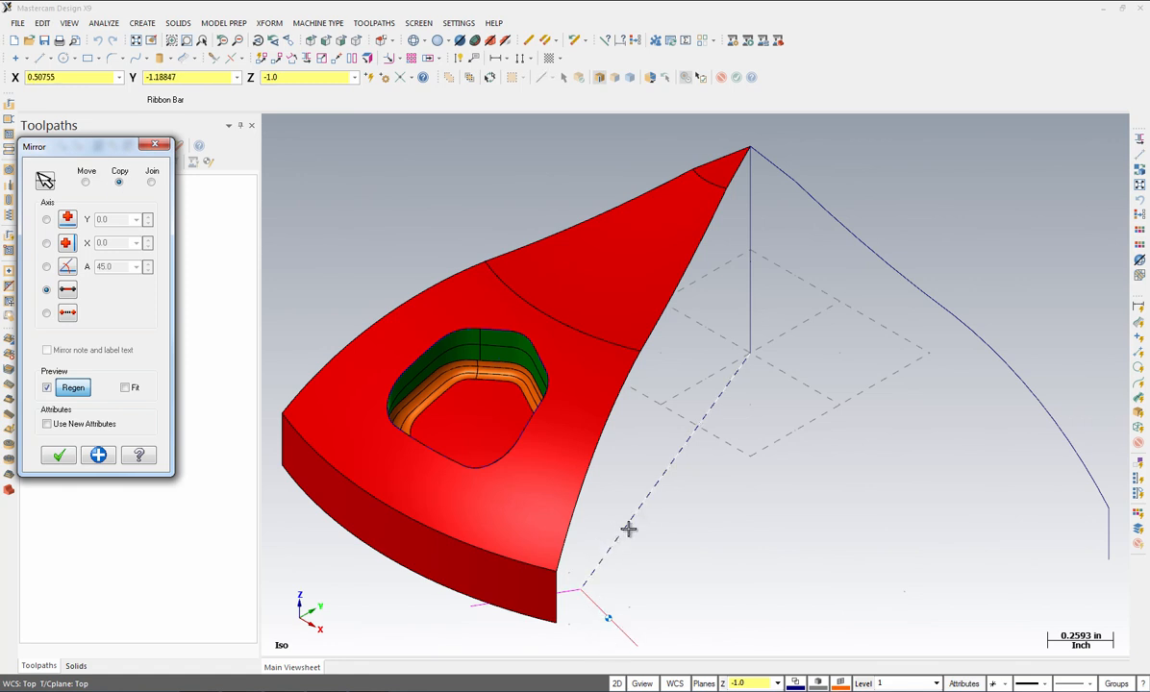
left_click(58, 457)
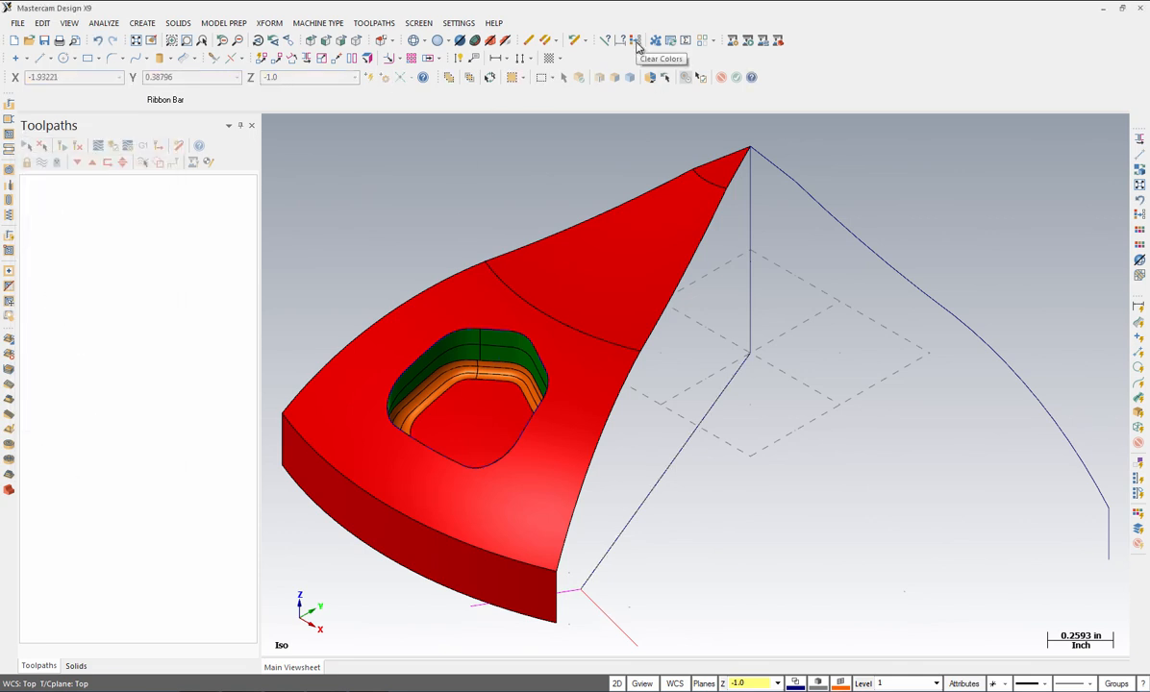
Step: Clear the result colouring and start the Fillet Entities tool
left_click(635, 41)
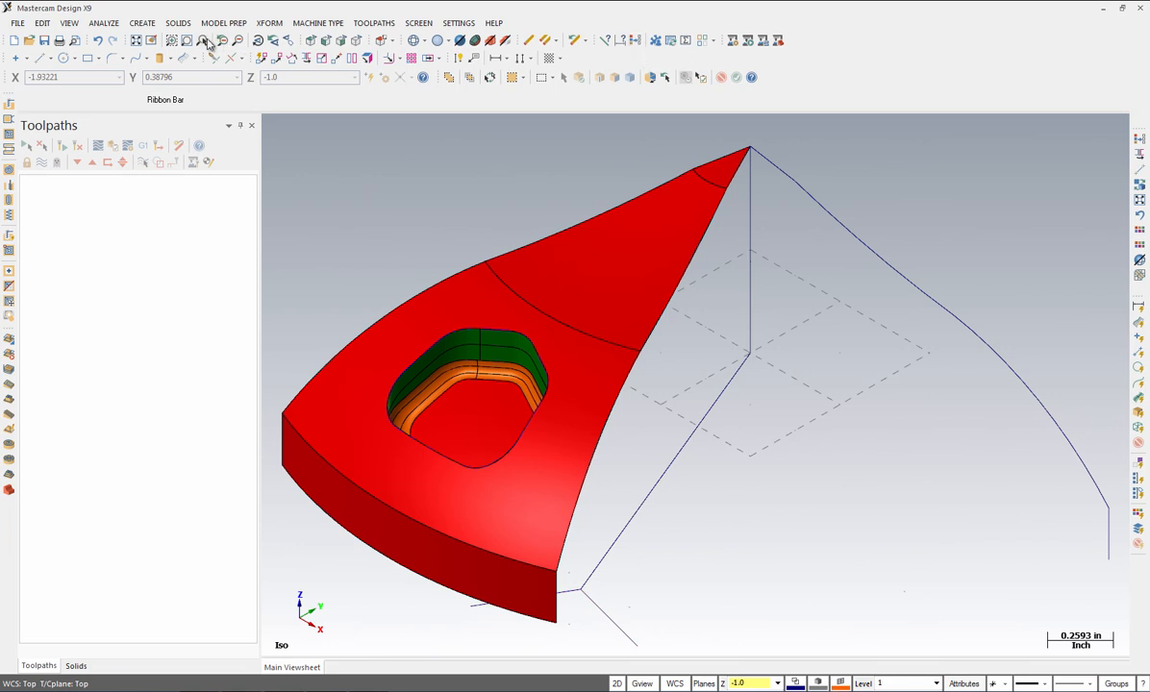
left_click(145, 26)
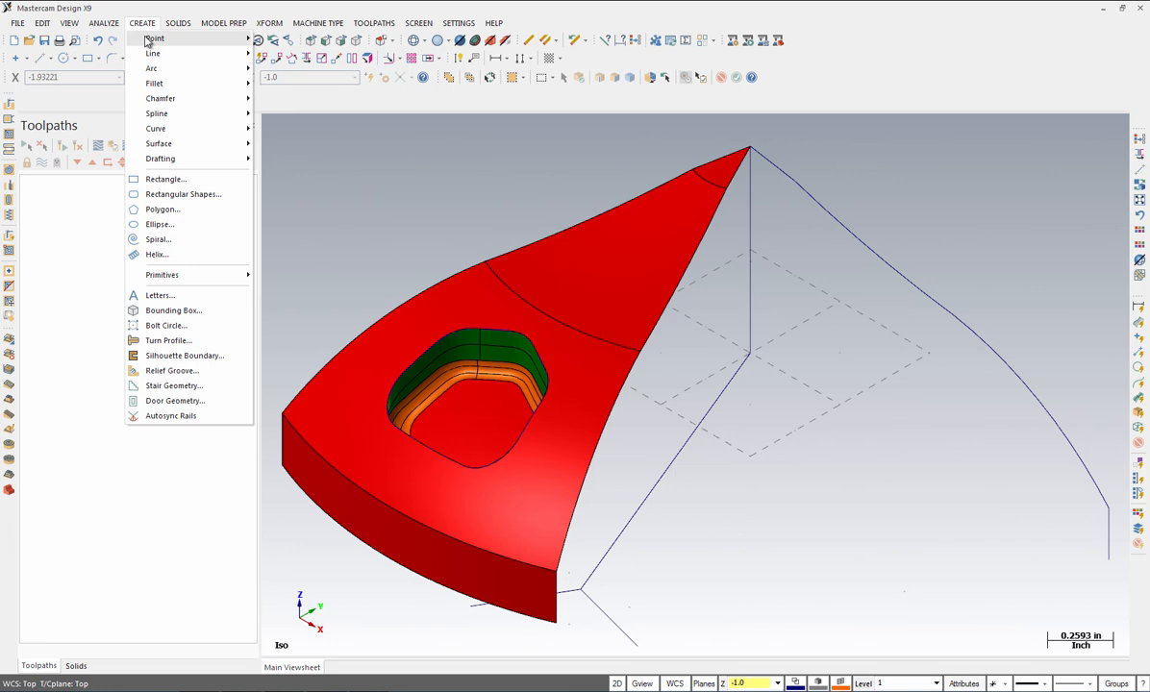
mouse_move(149, 87)
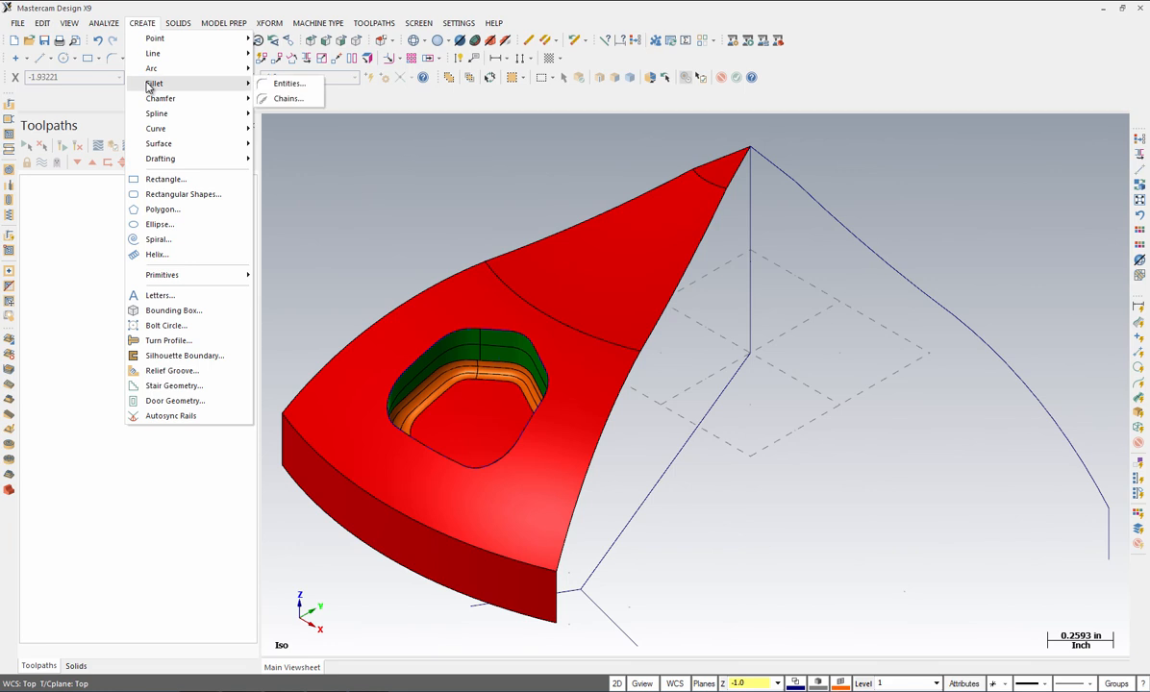
left_click(281, 83)
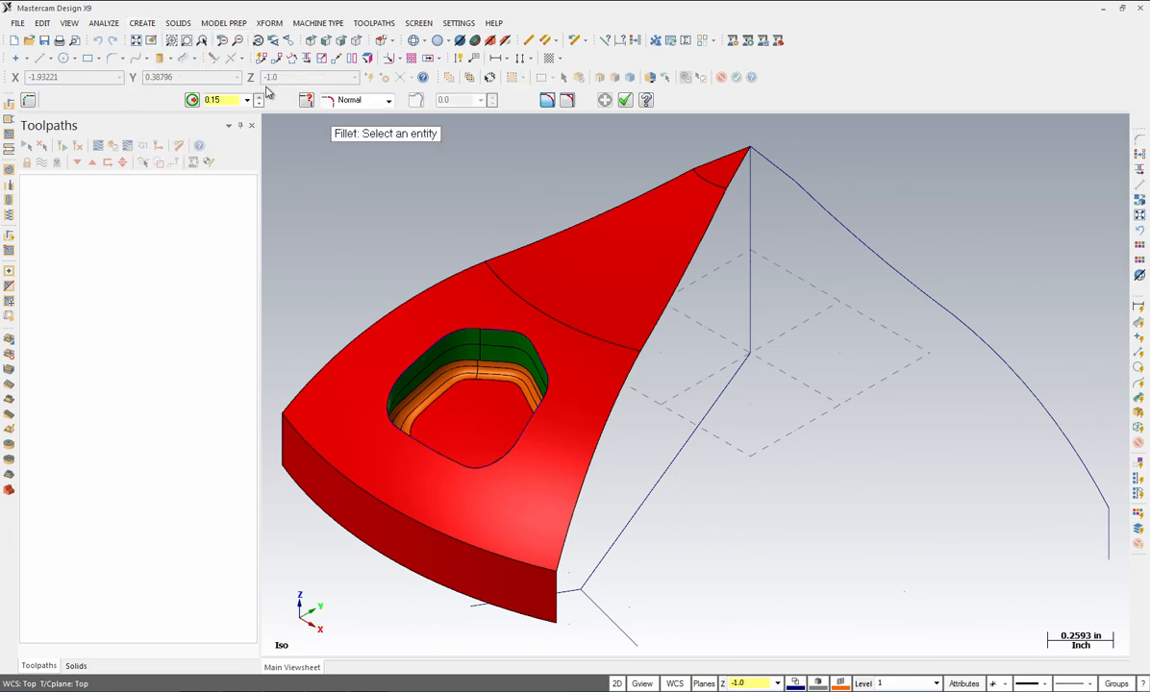
Step: Fillet the corner between the two short base lines with radius 0.0625
double_click(224, 100)
key("BackSpace")
type(".0625")
key("Return")
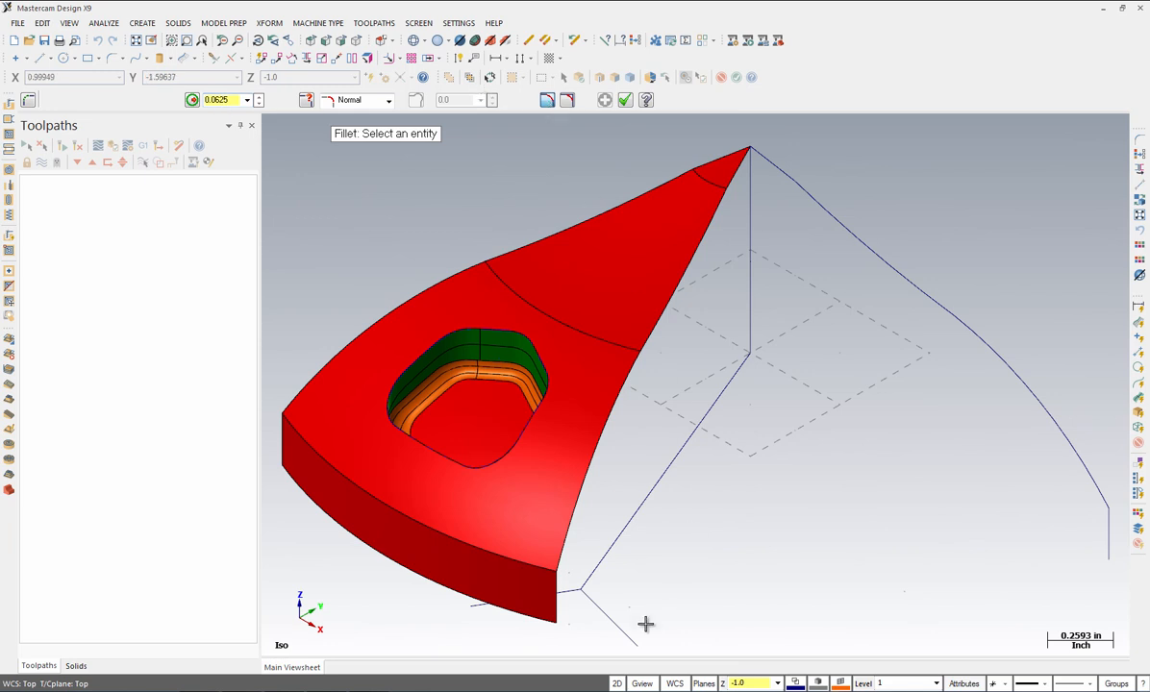
left_click(607, 619)
left_click(565, 595)
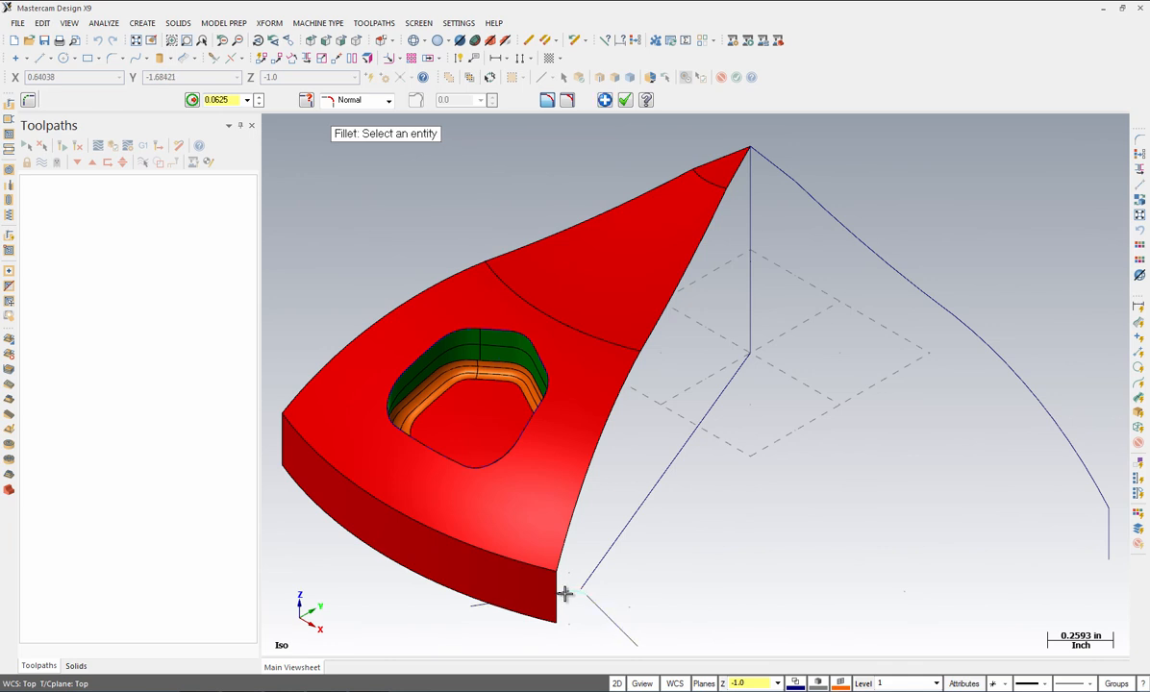
scroll(564, 594, "up", 5)
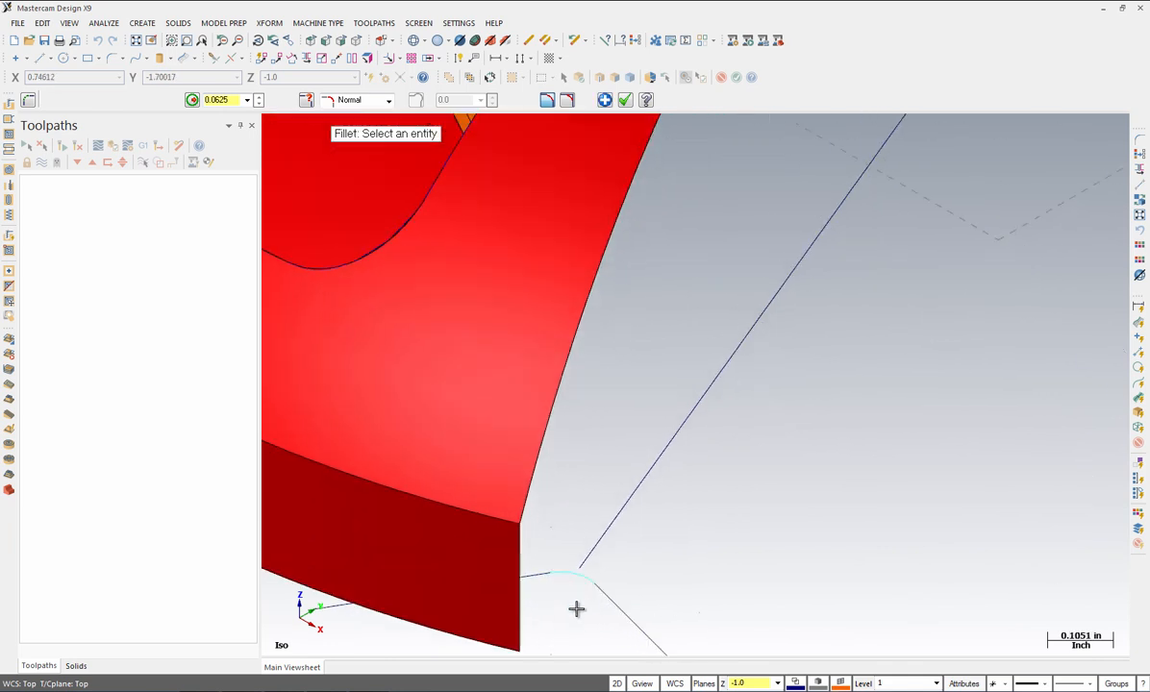
scroll(576, 609, "up", 1)
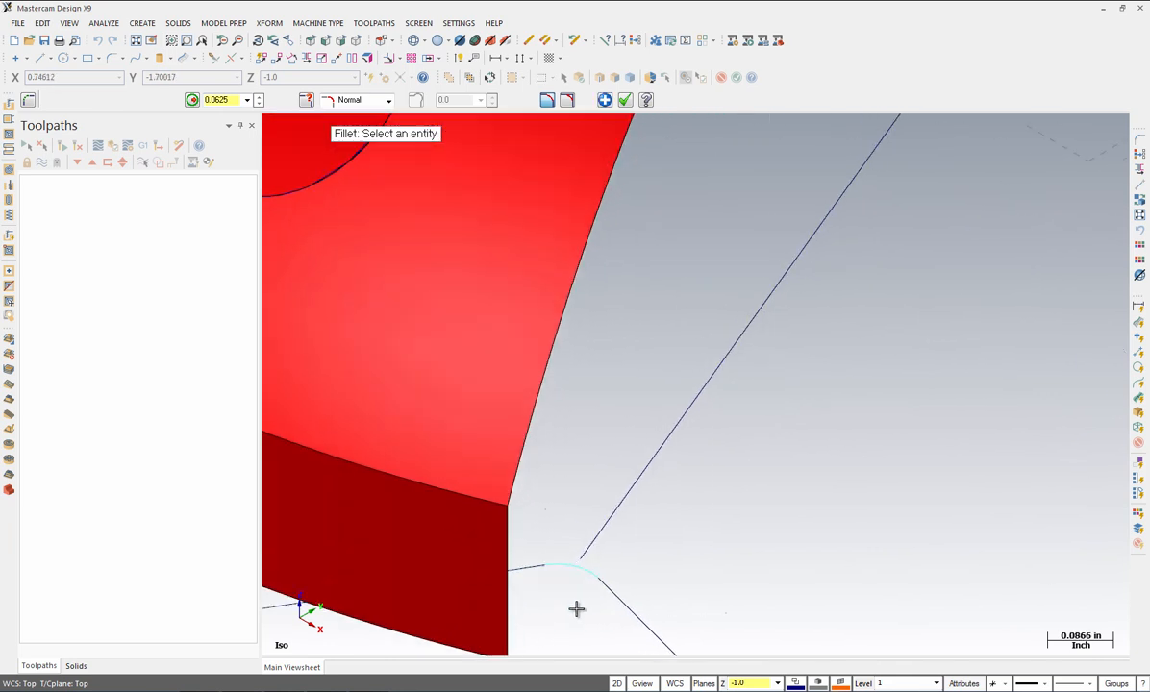
left_click(624, 101)
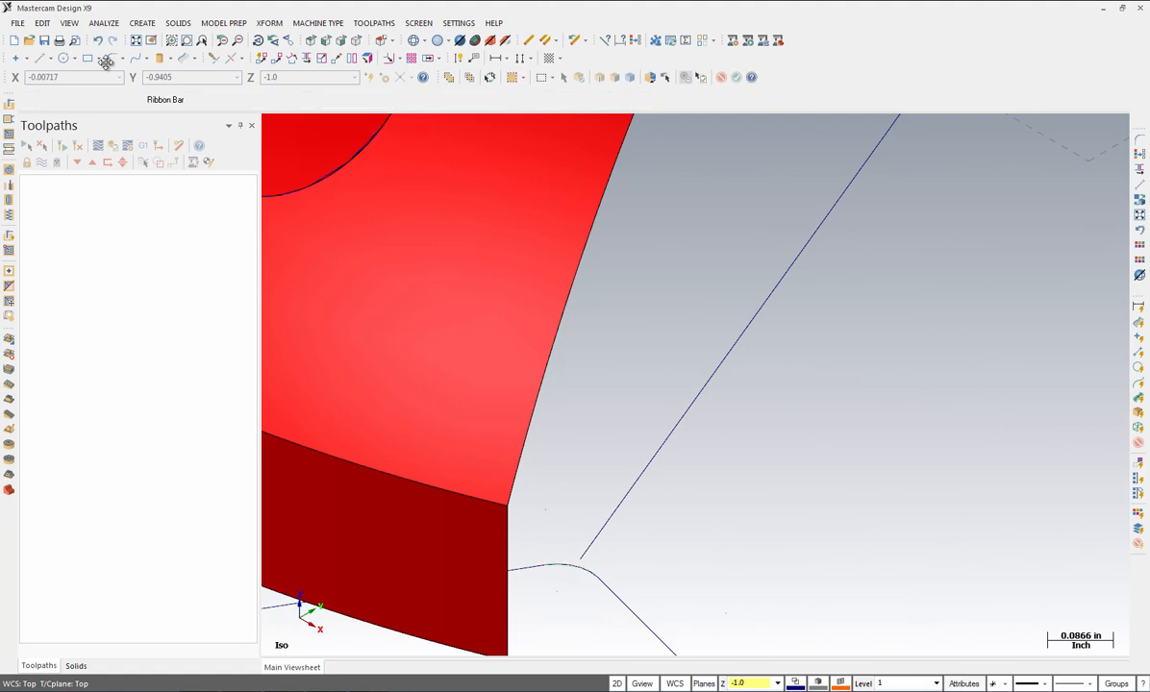
Step: Break the diagonal line into two pieces where it meets the fillet
left_click(42, 23)
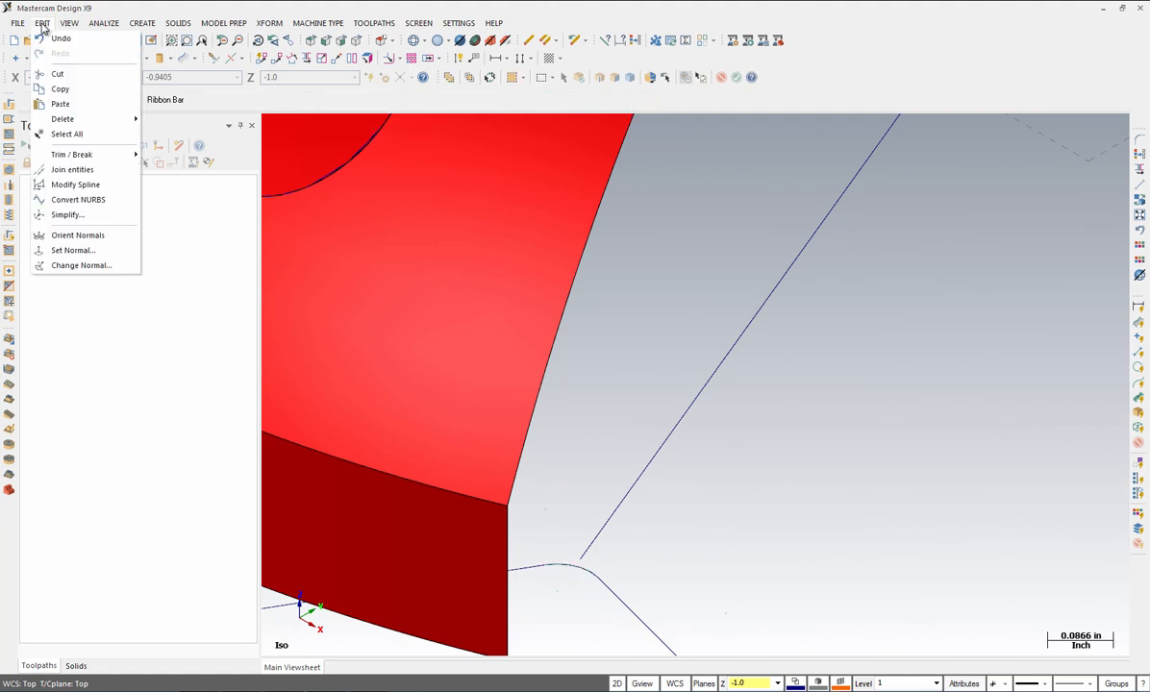
mouse_move(59, 155)
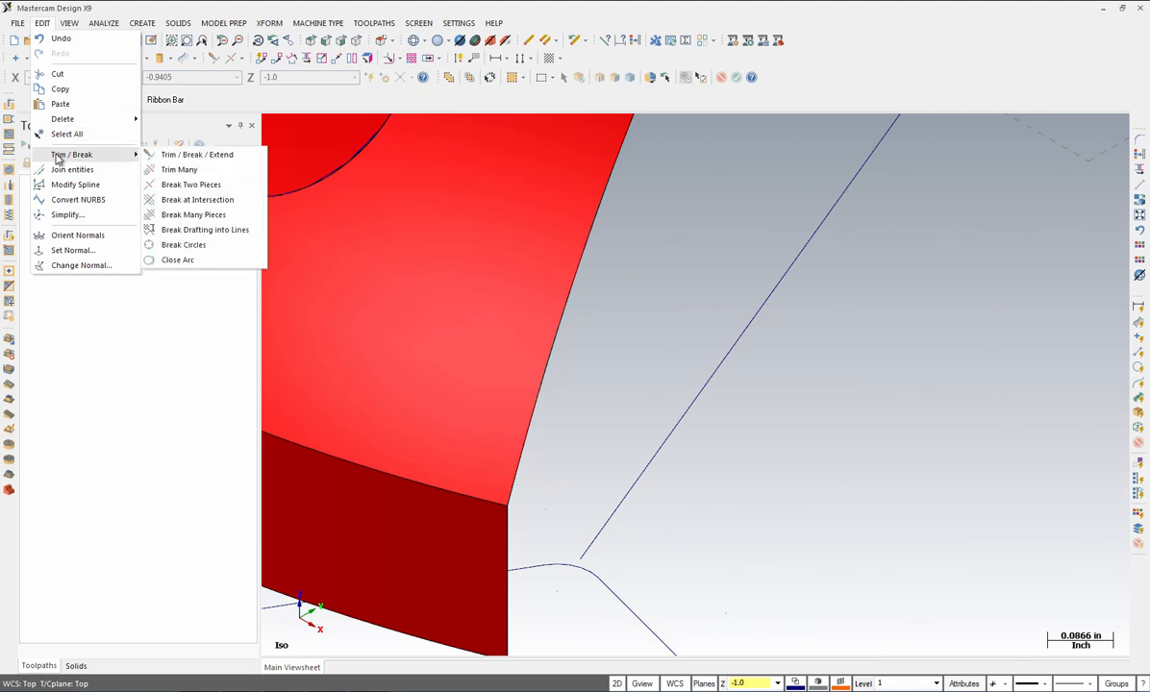
left_click(181, 188)
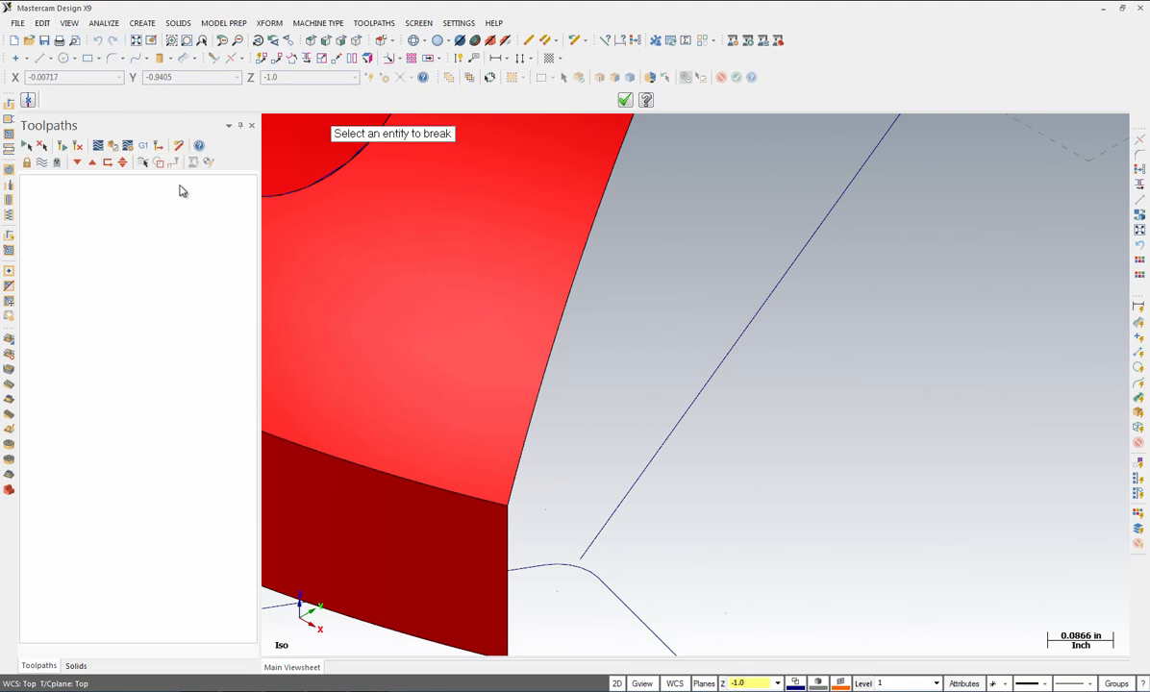
left_click(586, 572)
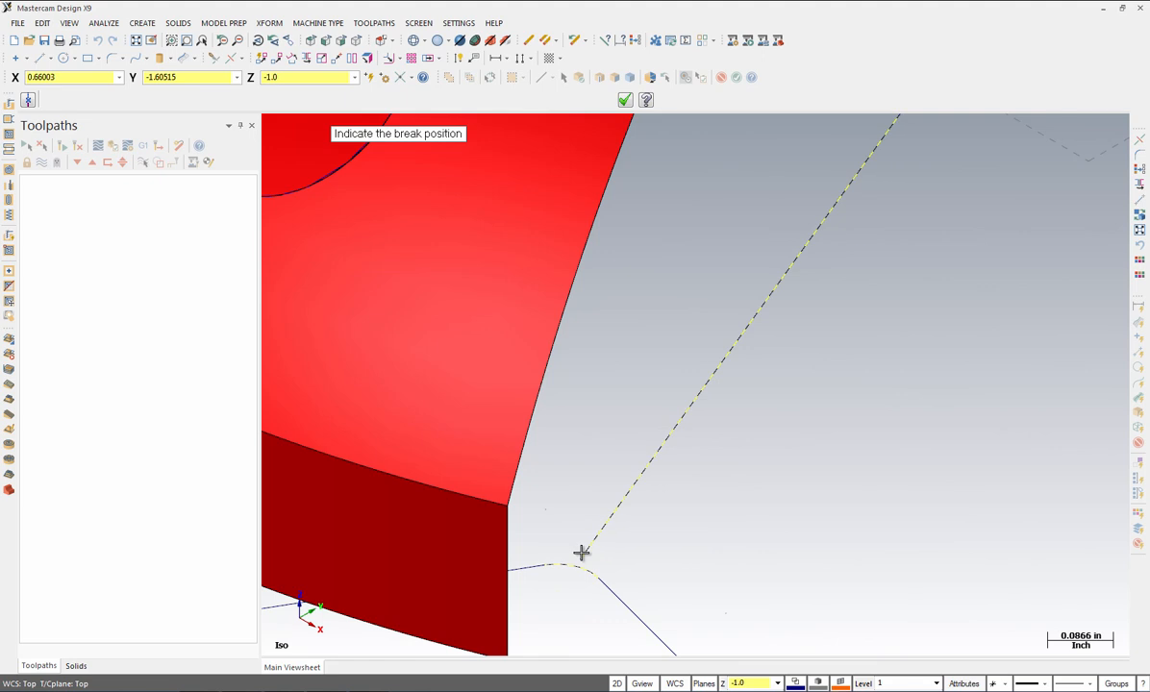
left_click(582, 566)
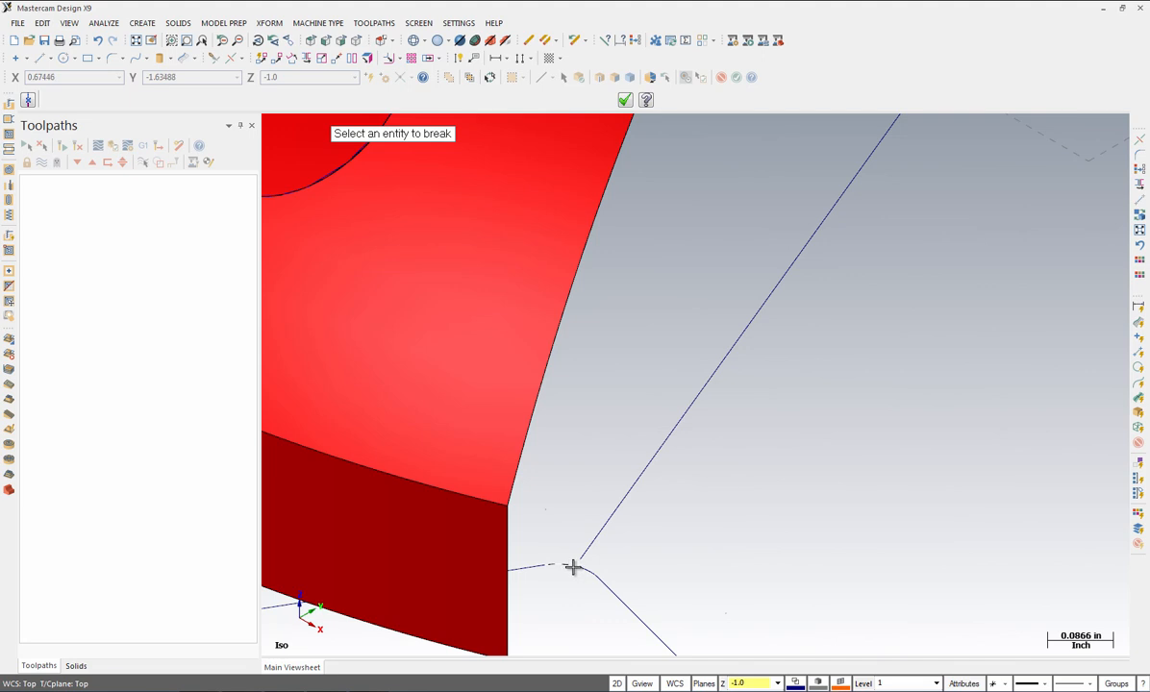
left_click(625, 101)
Step: Delete the lower line segment and the long diagonal line
left_click(597, 577)
left_click(596, 540)
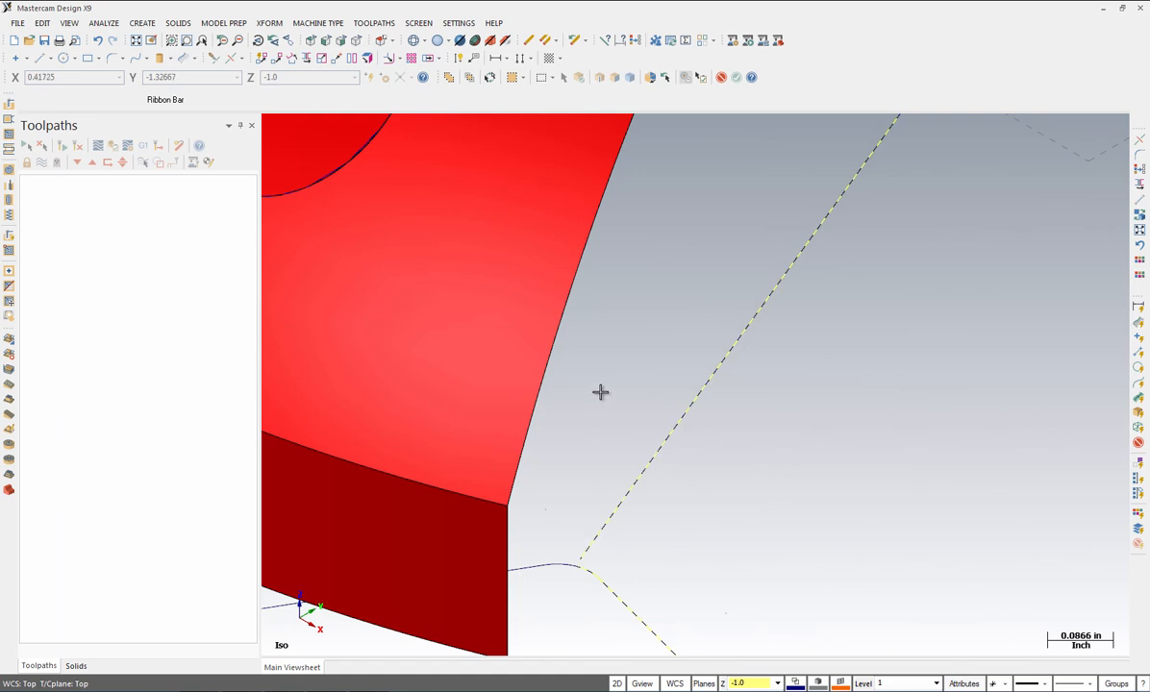
key("Delete")
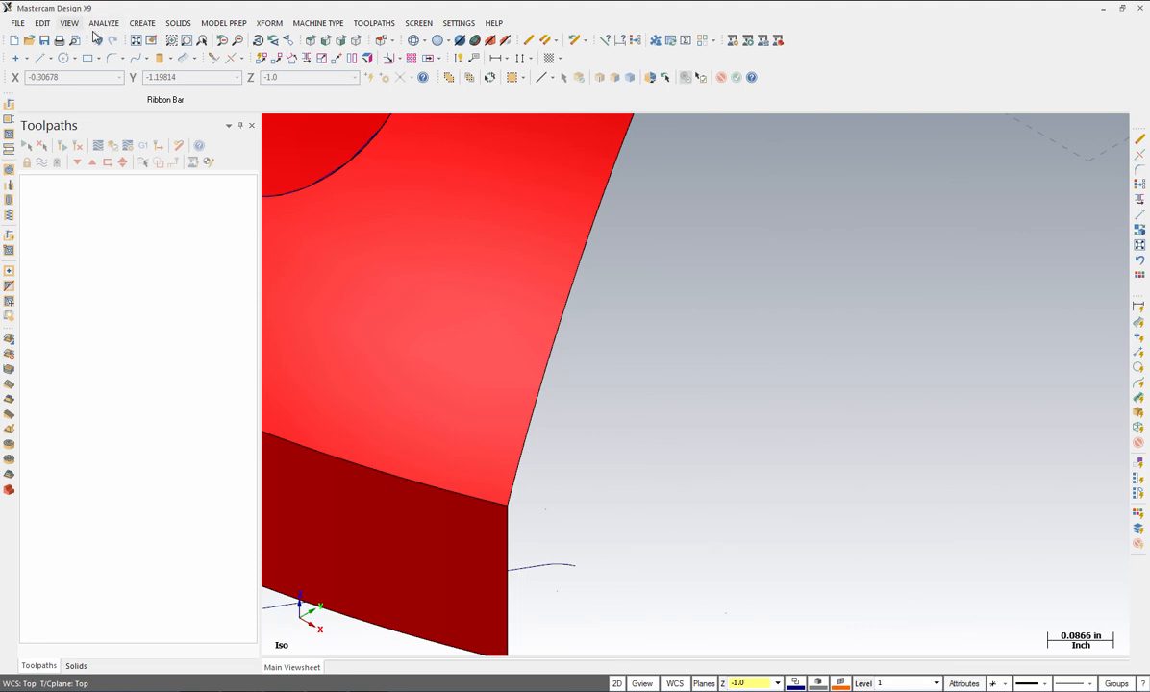
Step: Start a draft surface from the line chained along the part's bottom edge
left_click(140, 26)
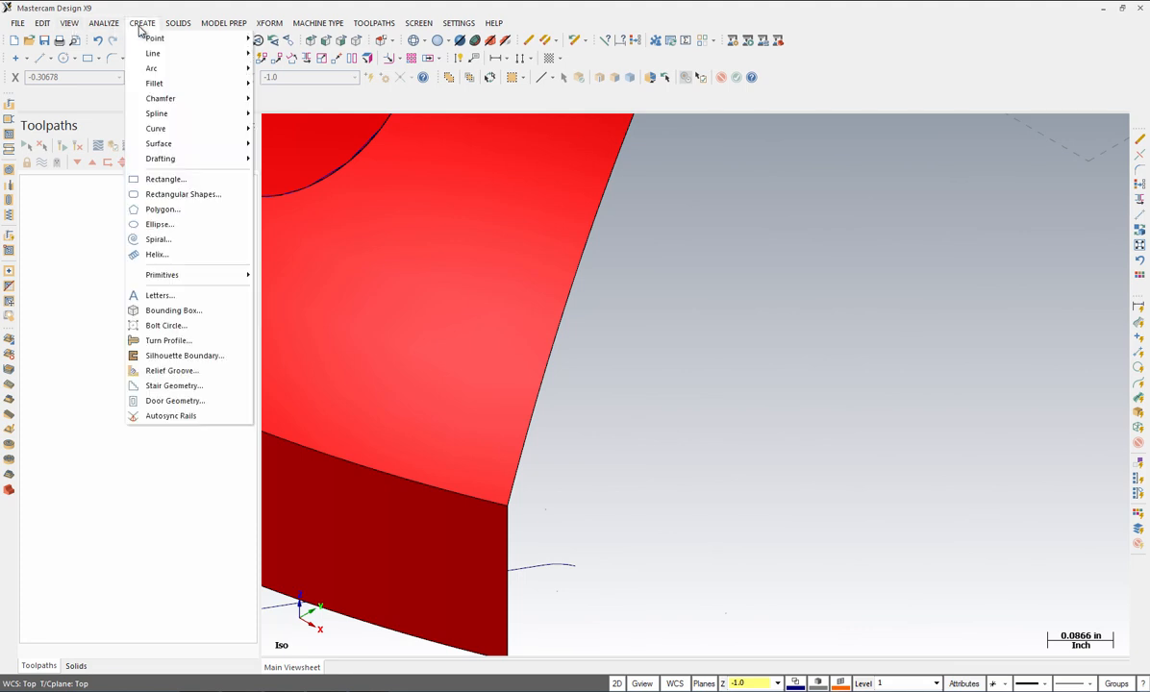
mouse_move(160, 150)
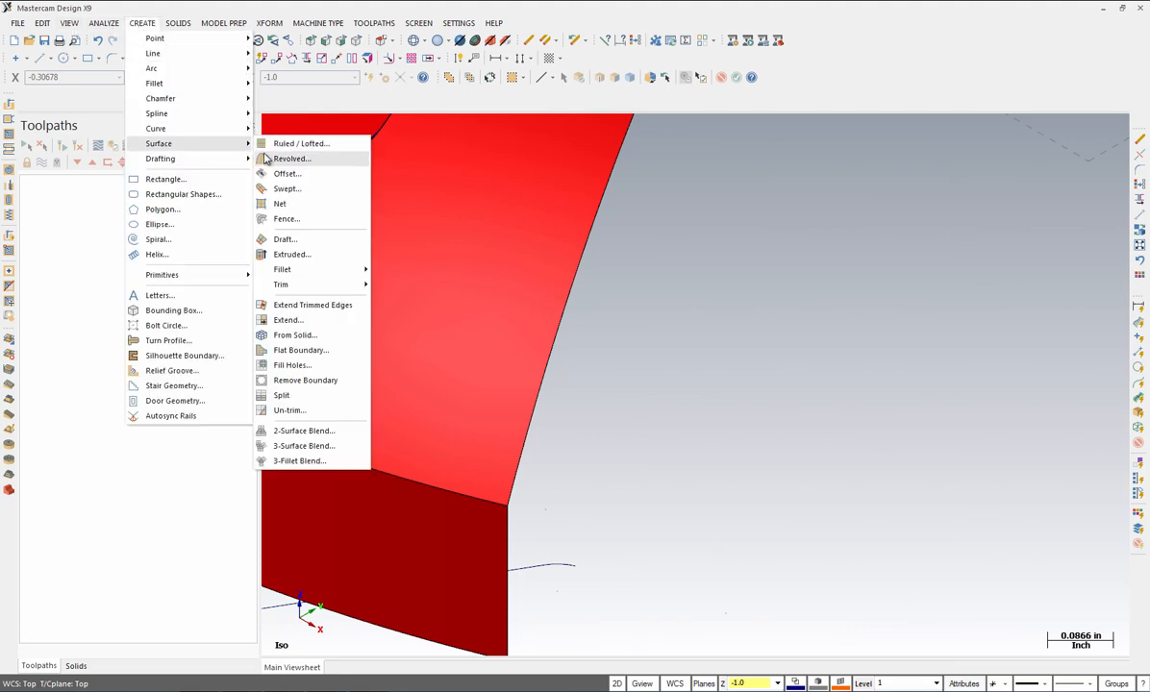
left_click(287, 192)
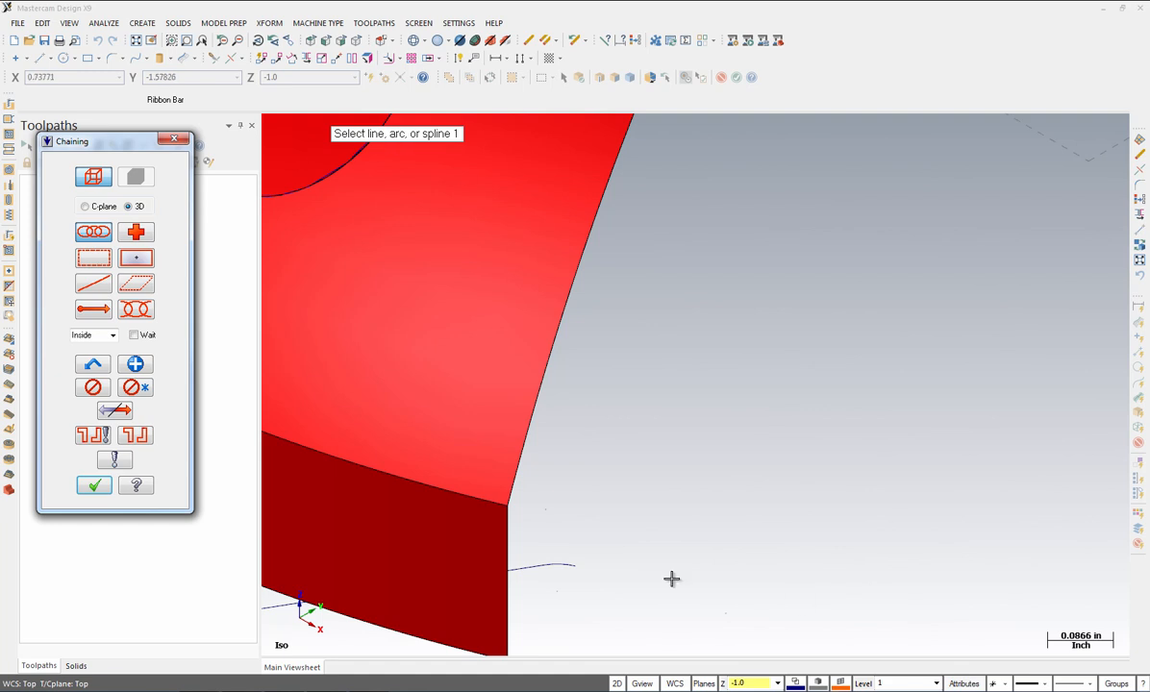
left_click(575, 563)
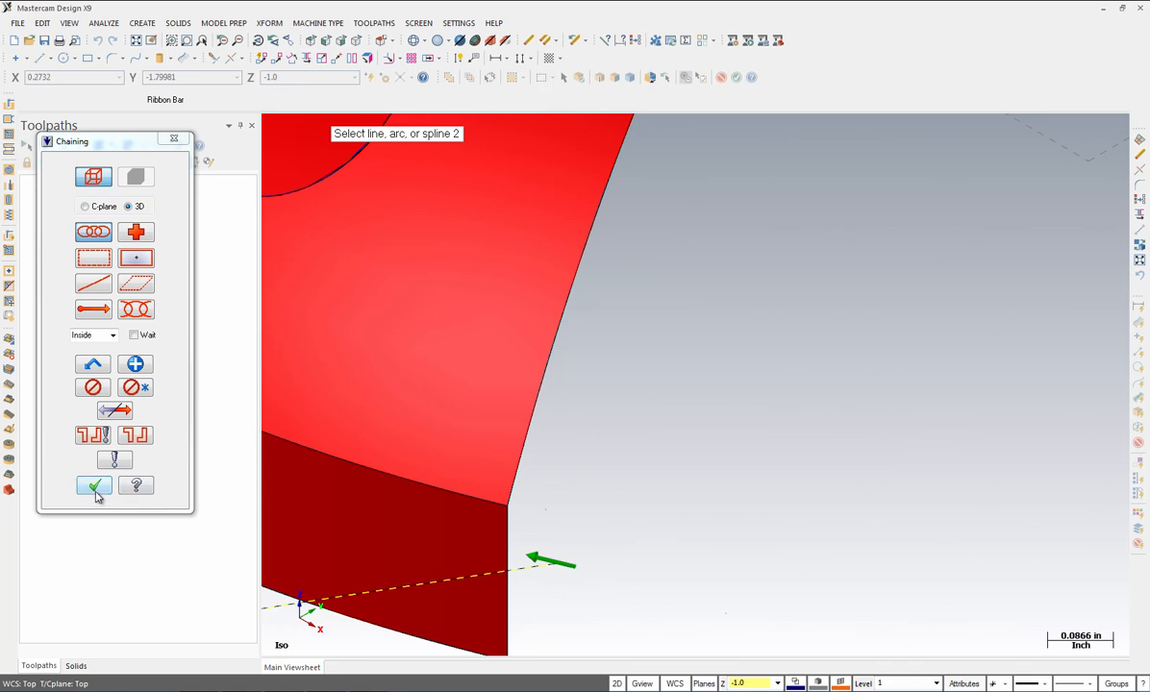
left_click(94, 487)
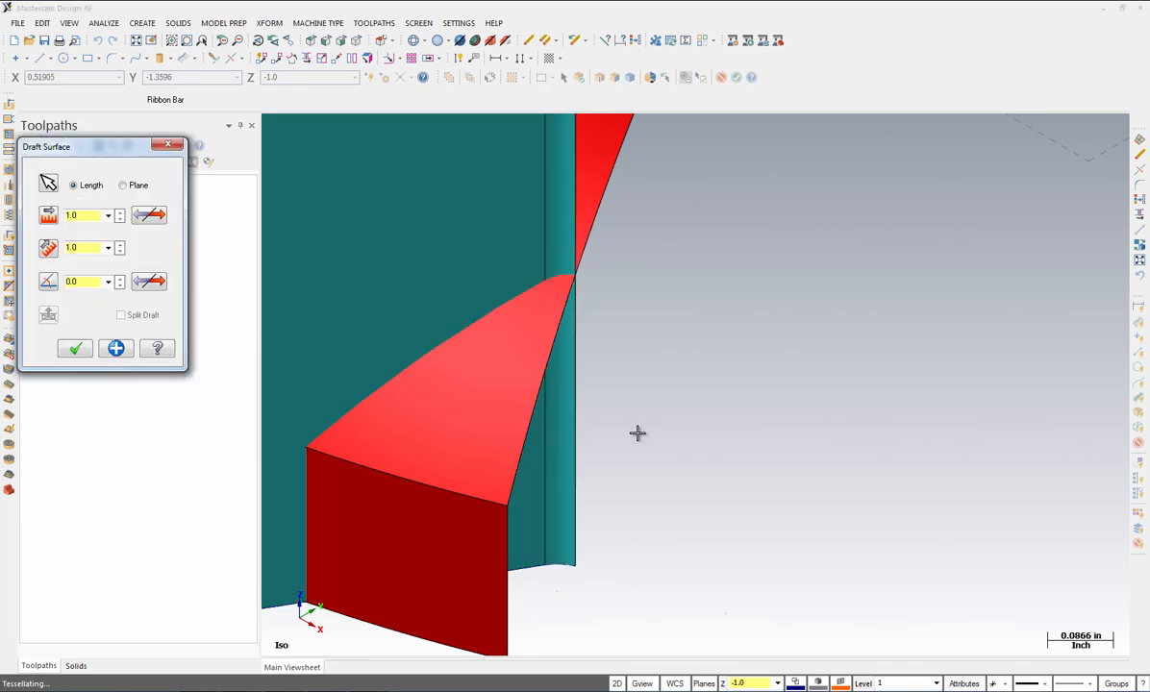
Step: Give the draft wall a length of 0.75 and a 10° angle, and commit it
scroll(702, 349, "down", 5)
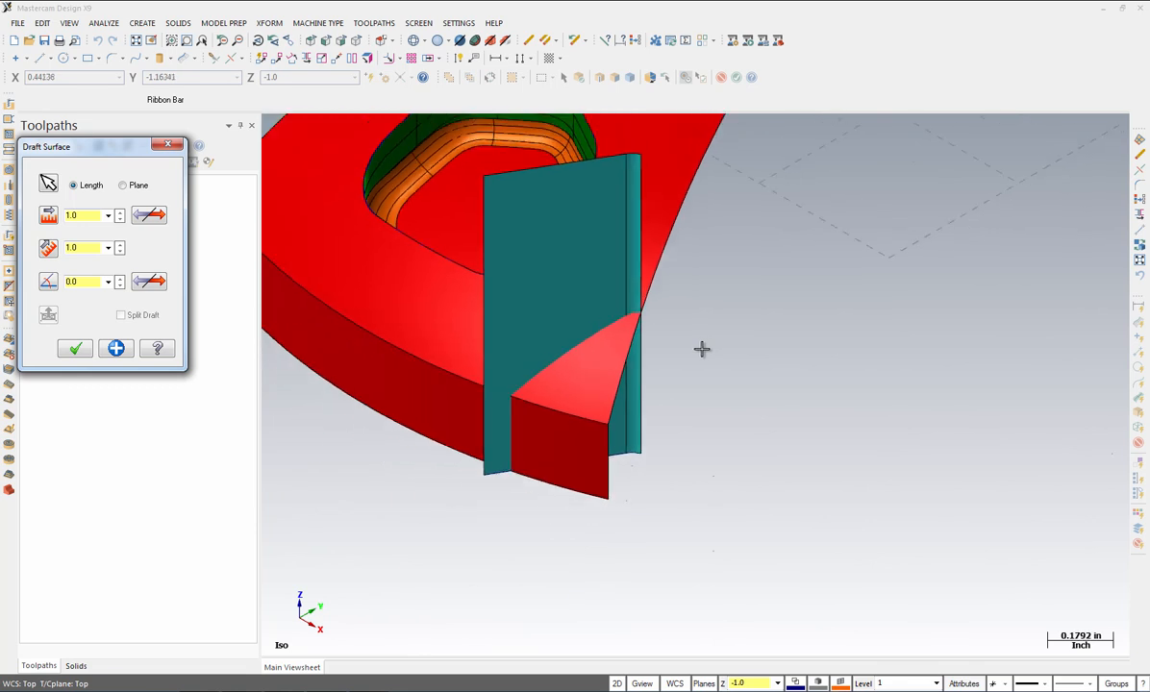
left_click(86, 215)
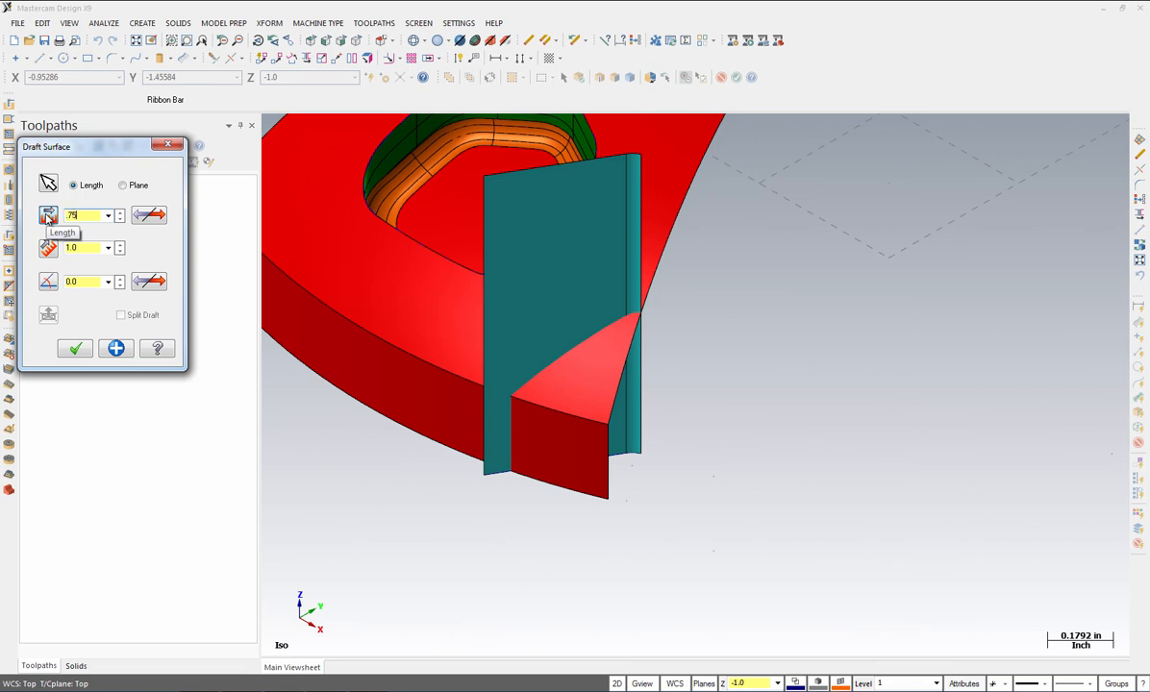
key("Return")
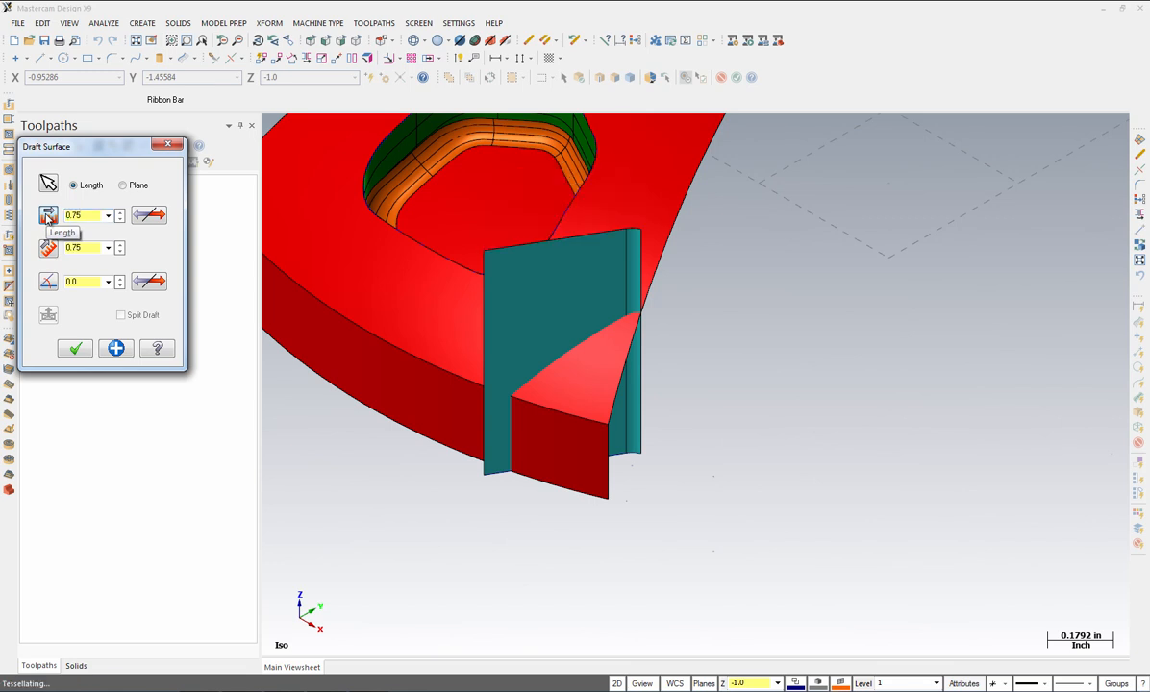
left_click(84, 280)
type("10")
key("Return")
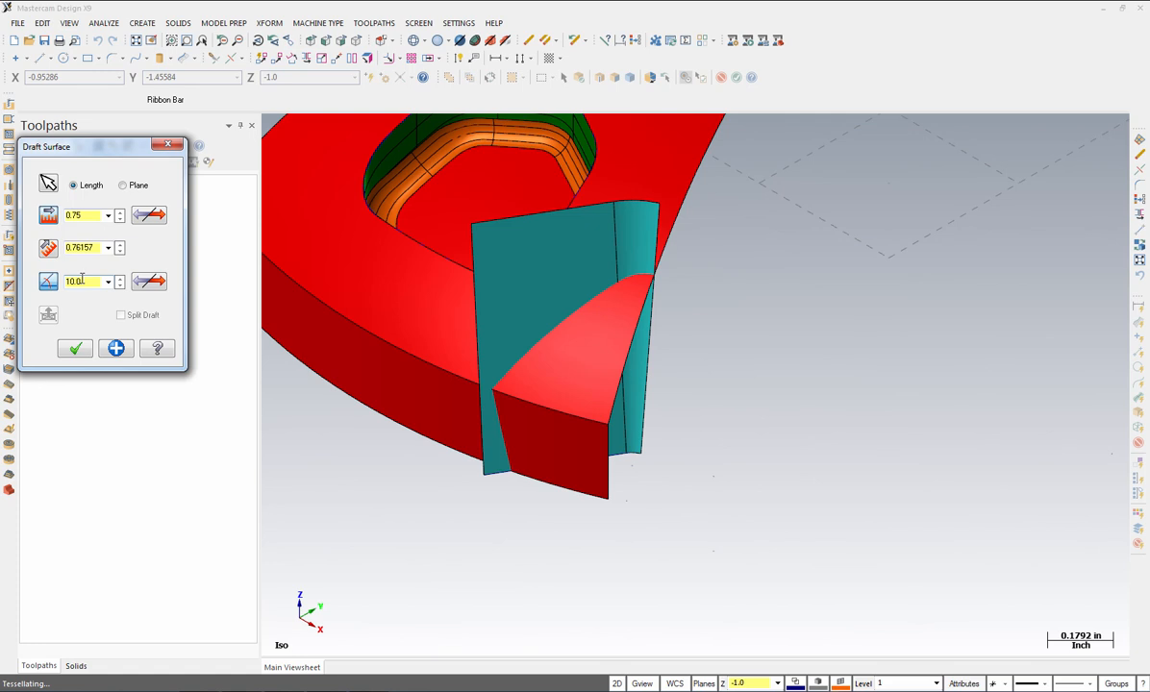
left_click(76, 349)
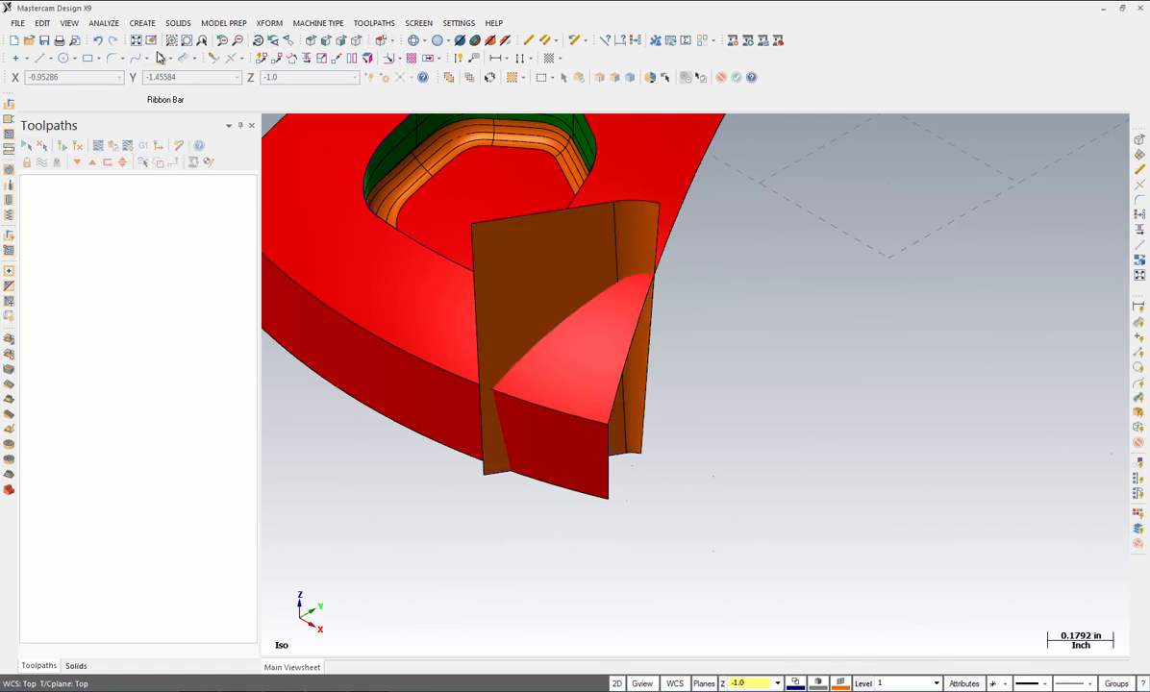
Step: Fit the whole part in view and make blue (9) the current colour
left_click(137, 42)
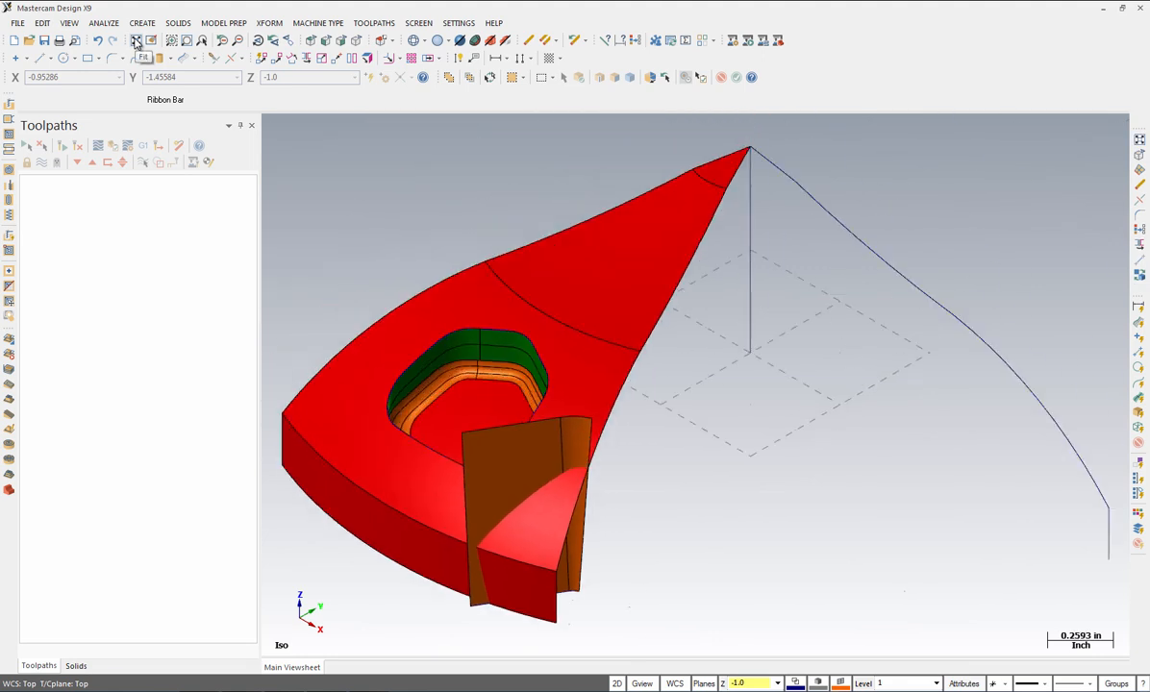
left_click(842, 681)
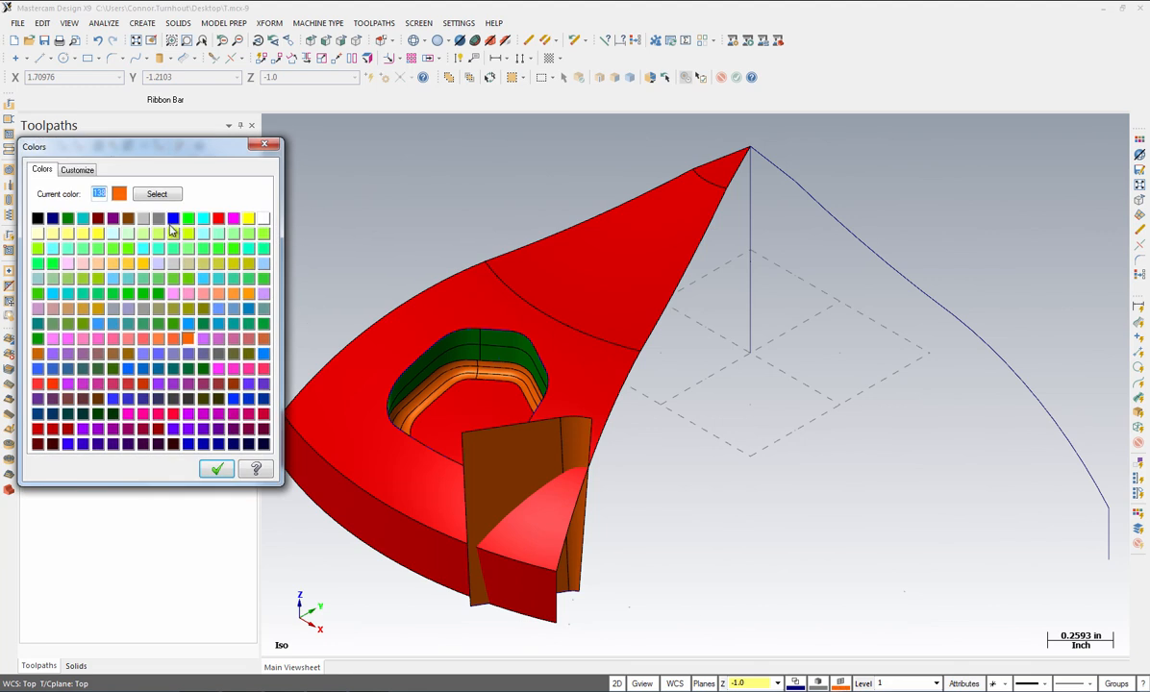
left_click(172, 218)
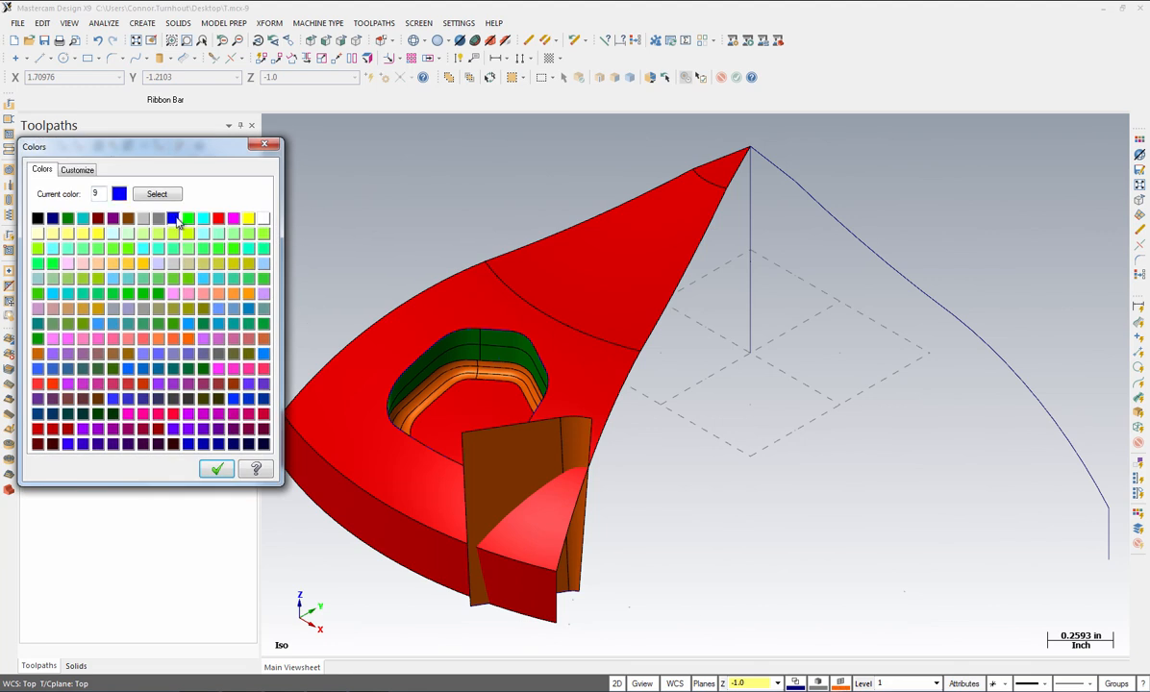
left_click(216, 469)
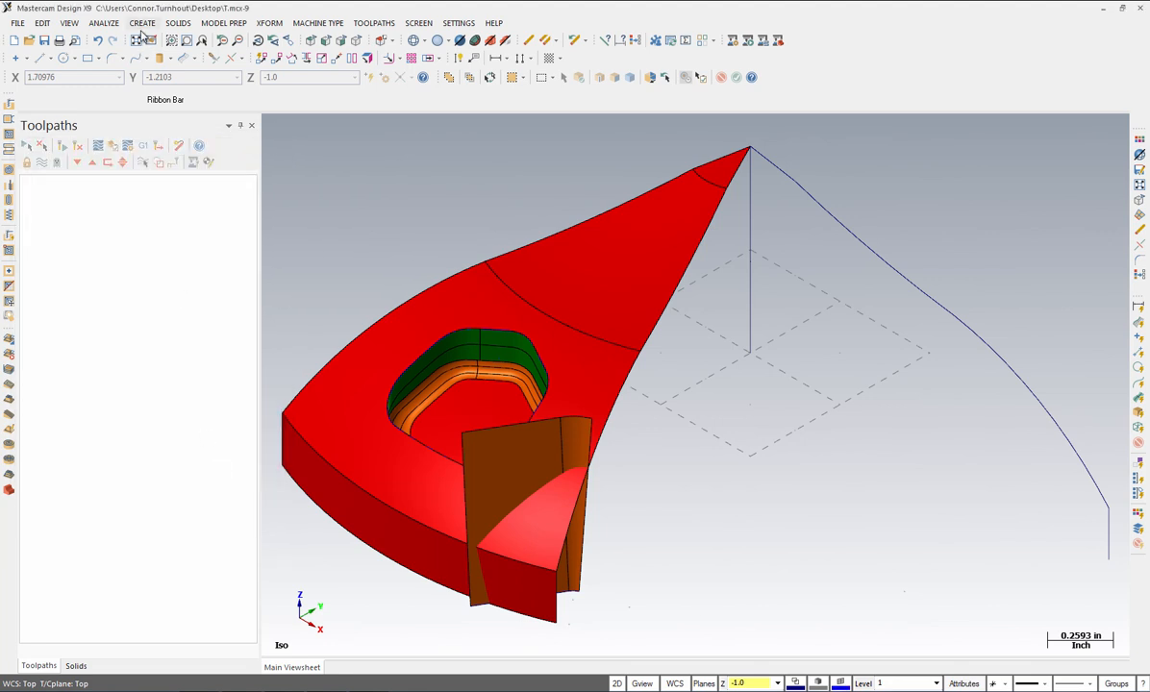
Step: Create a Curve at Intersection between the two brown wall faces and the red top and front surfaces
left_click(143, 22)
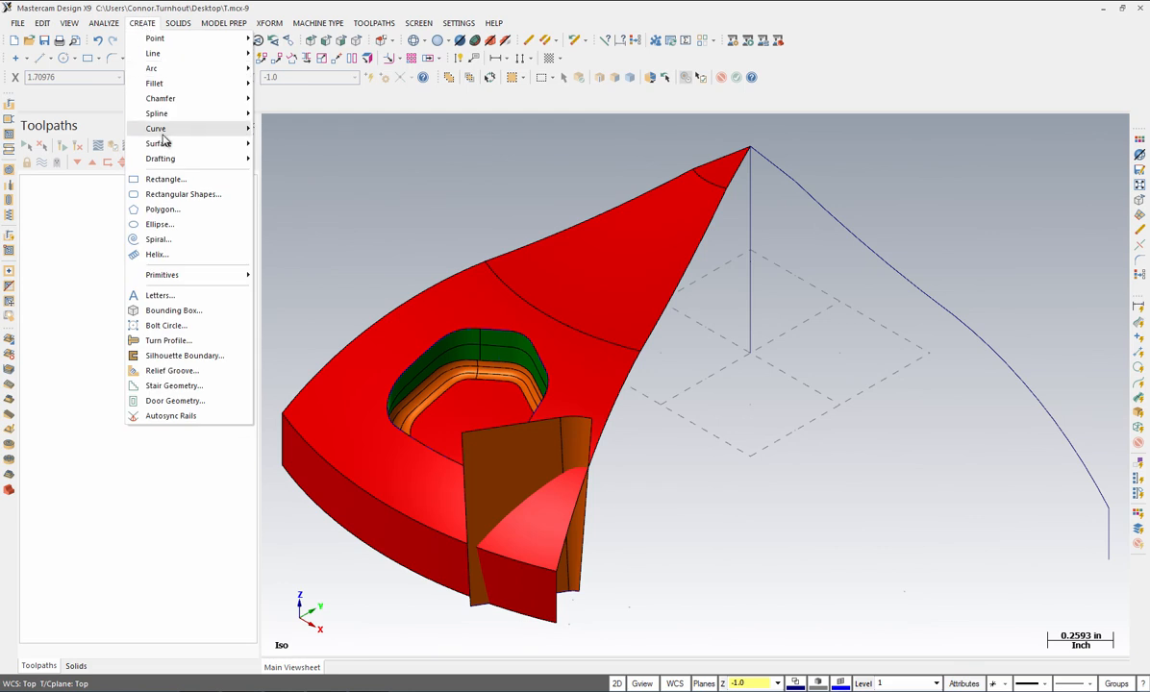
mouse_move(161, 135)
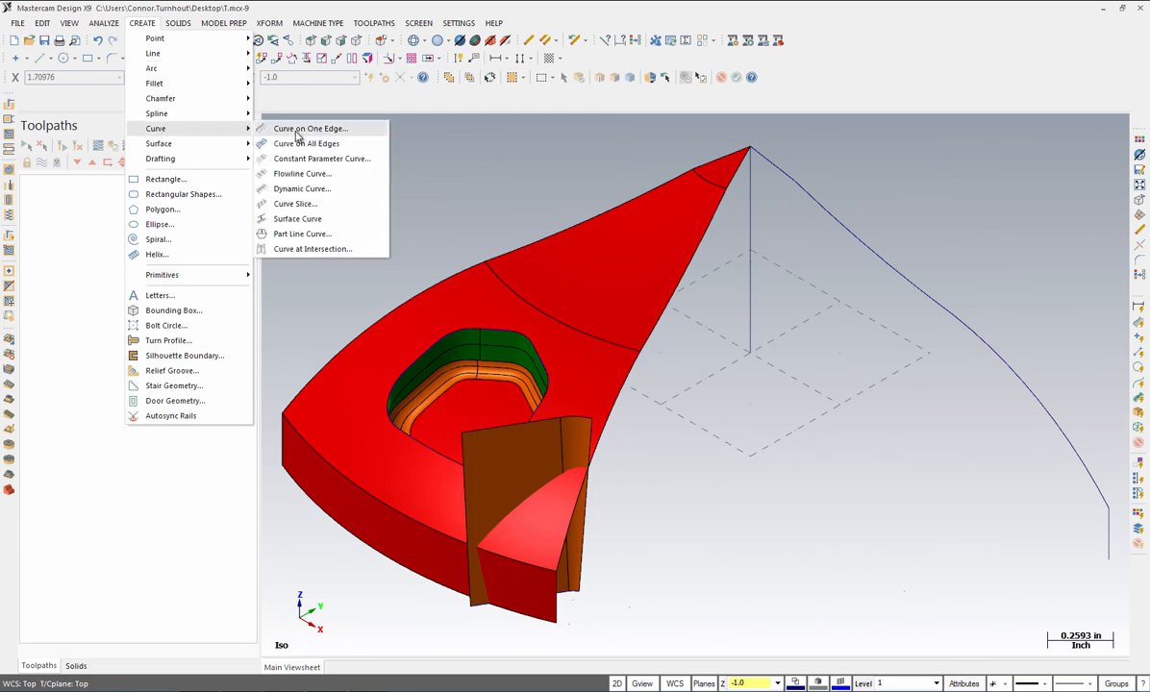
left_click(303, 250)
left_click(577, 450)
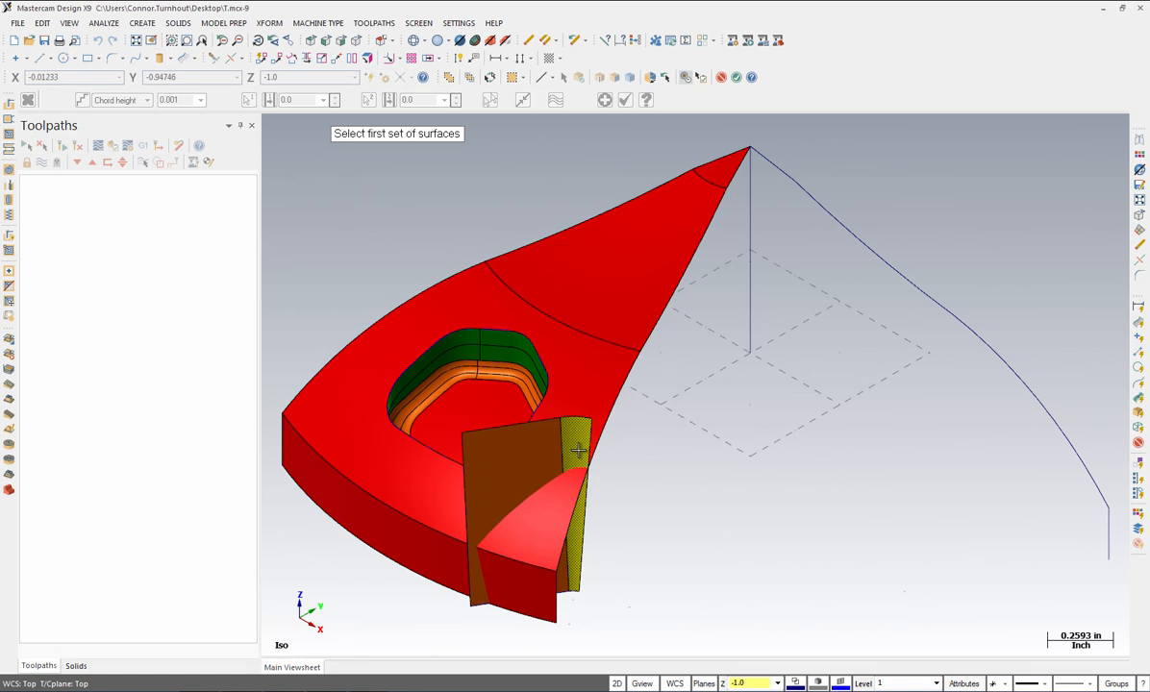
left_click(538, 456)
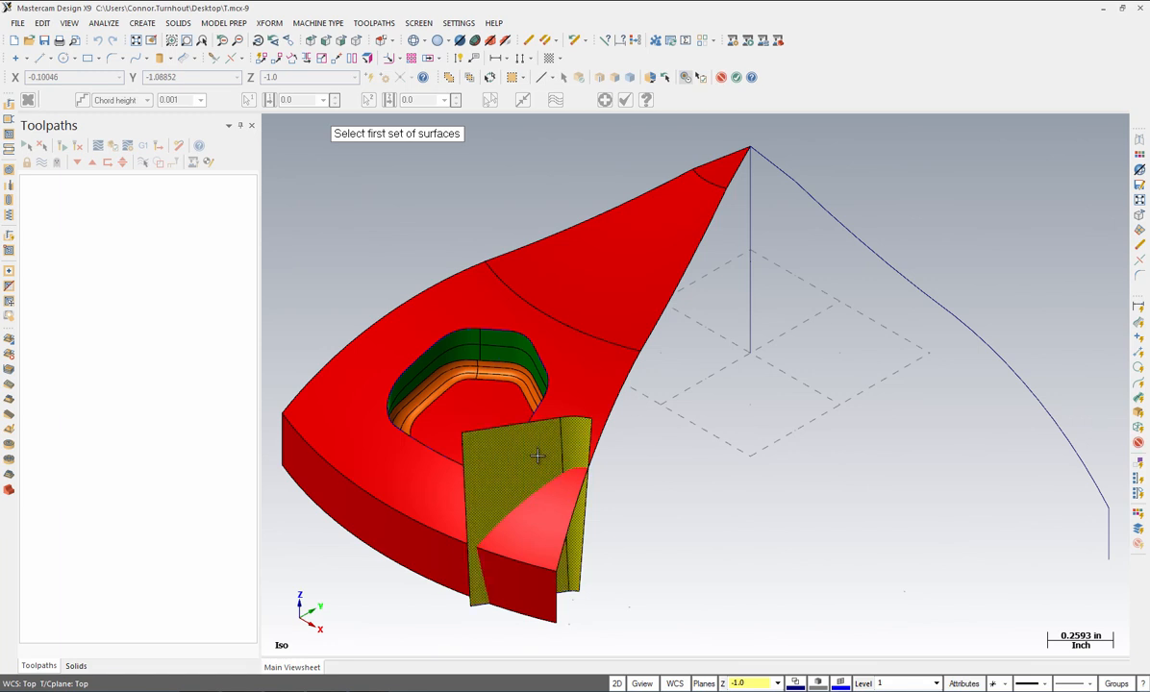
key("Return")
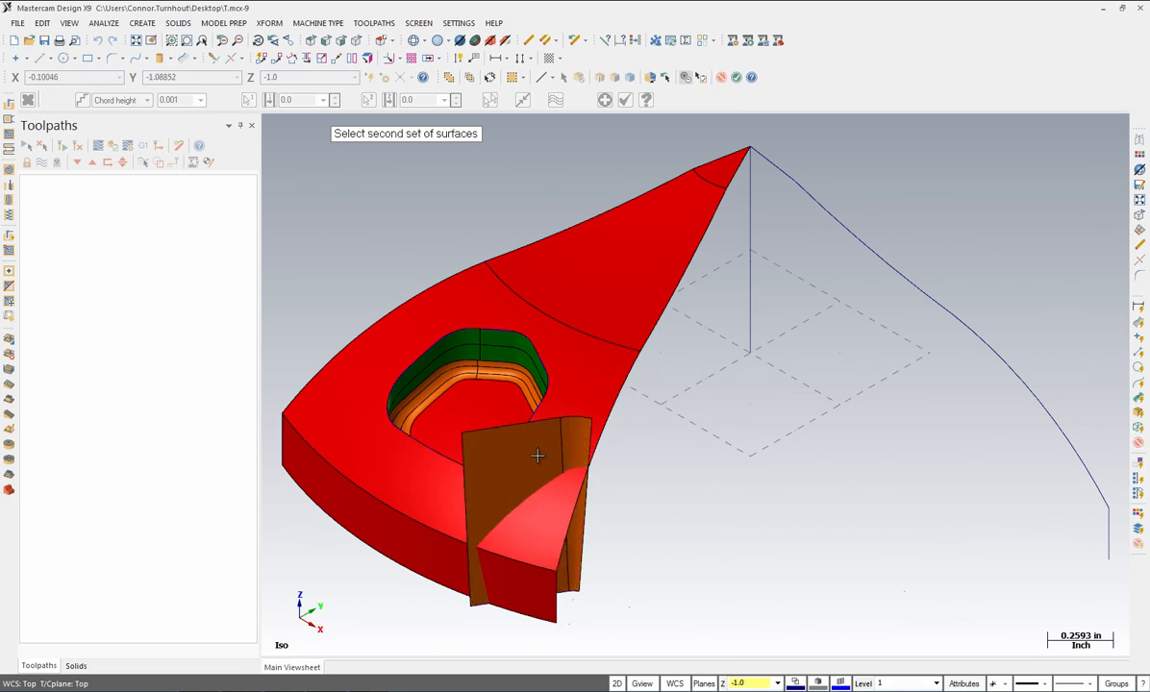
left_click(541, 543)
left_click(528, 599)
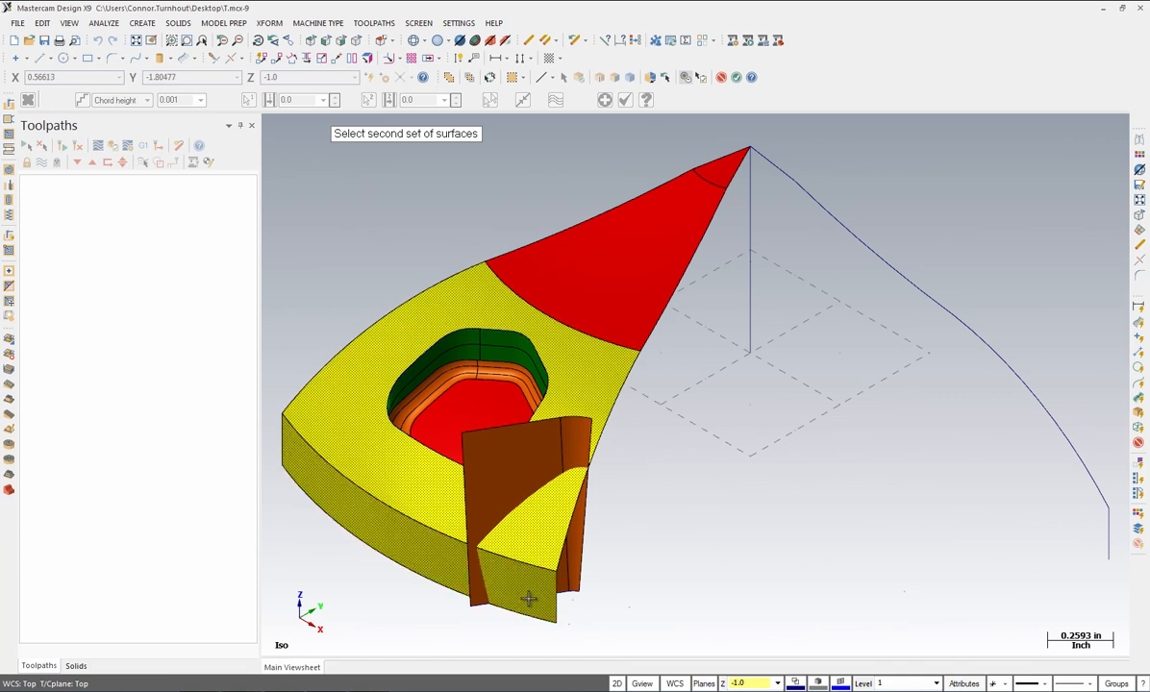
key("Return")
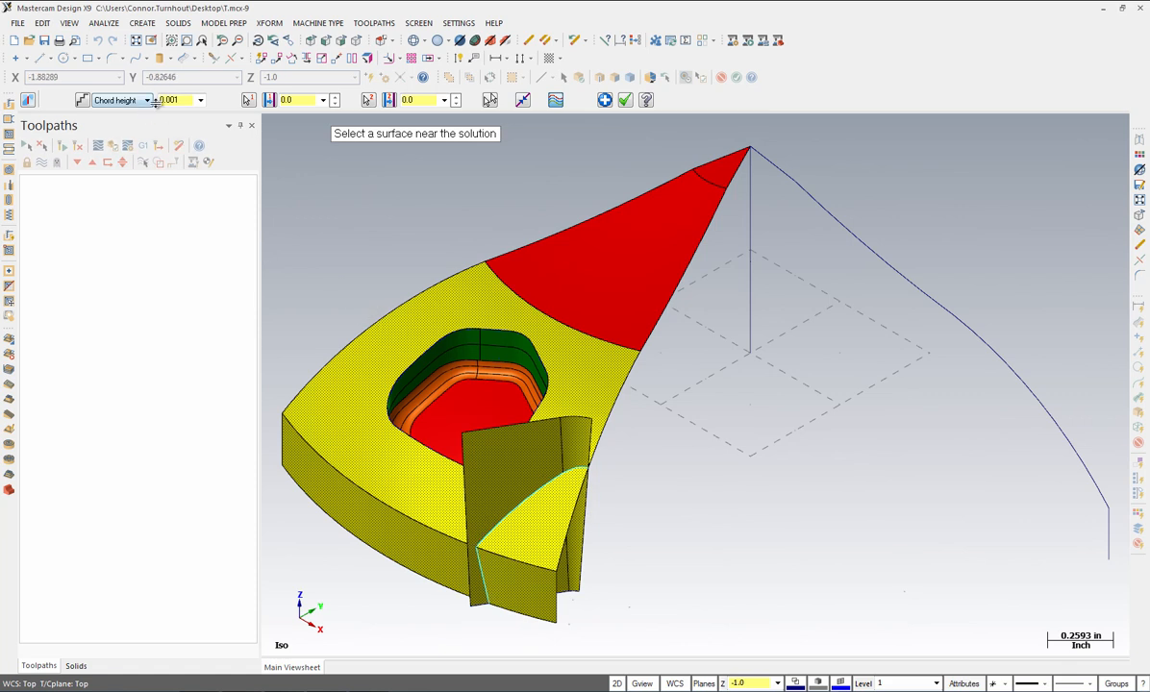
left_click(625, 101)
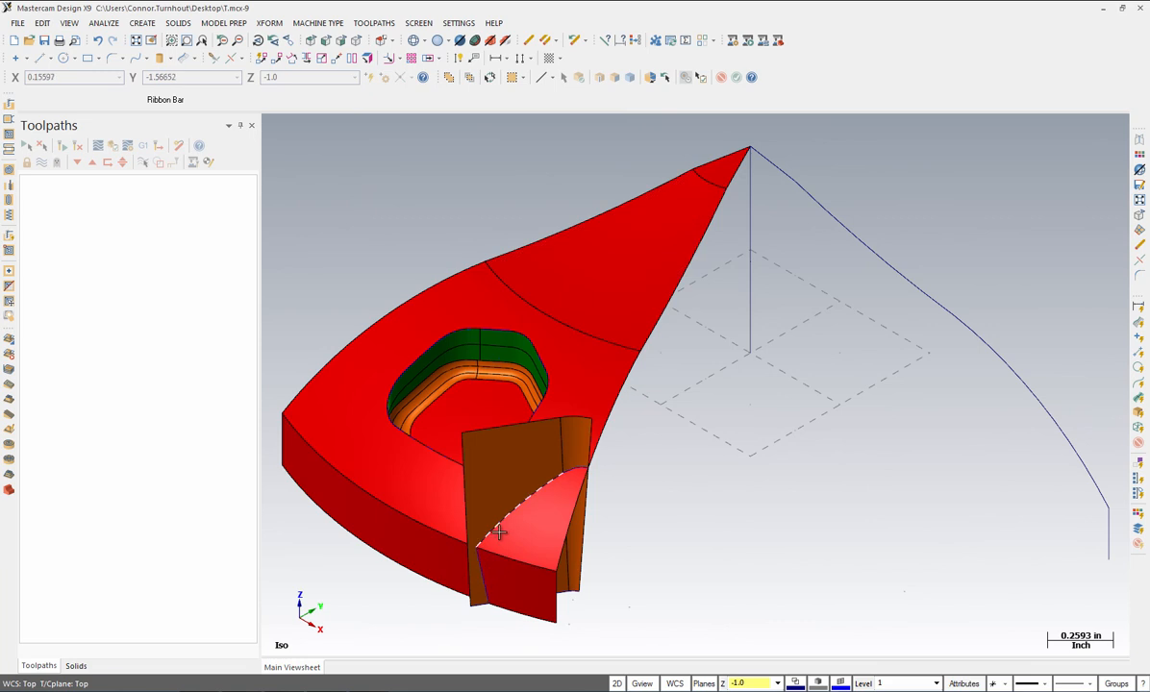
Step: Select the two brown wall faces for Trim To Curves, with the intersection curve as the boundary
left_click(142, 24)
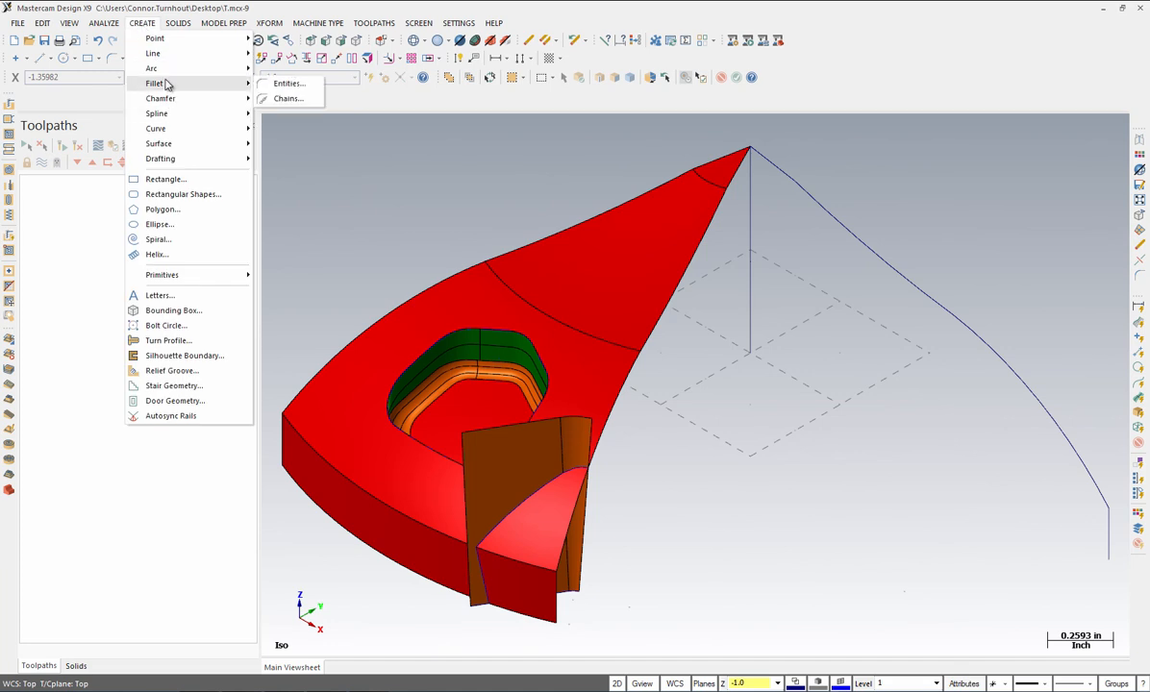
mouse_move(160, 148)
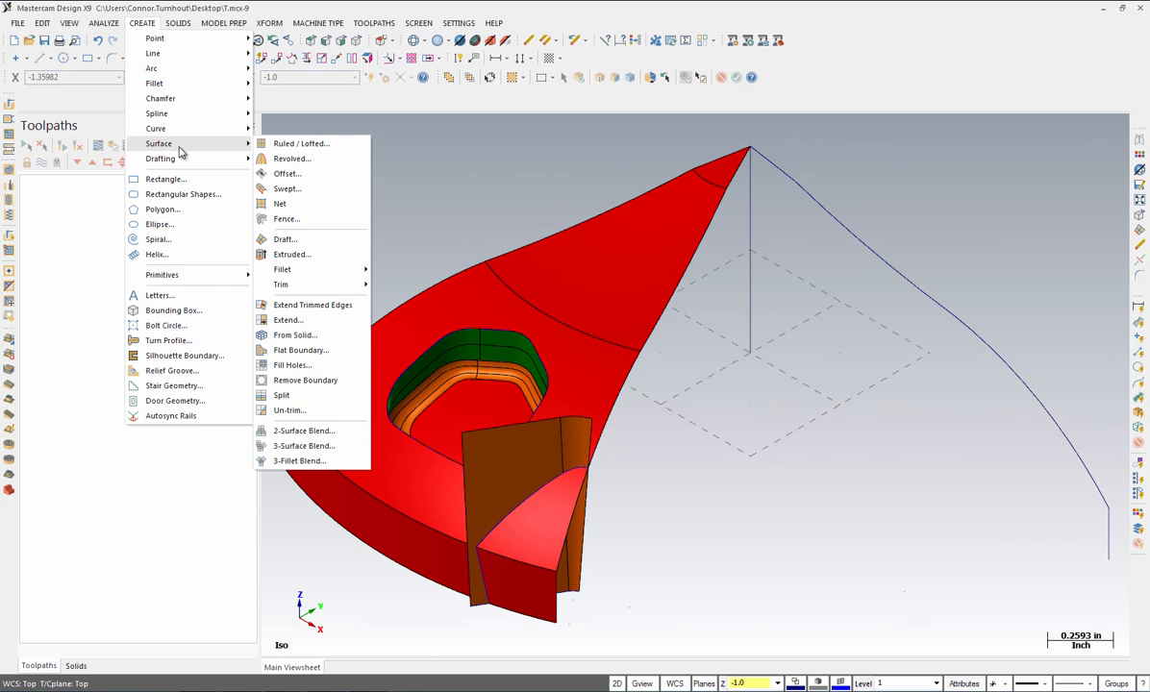
mouse_move(300, 291)
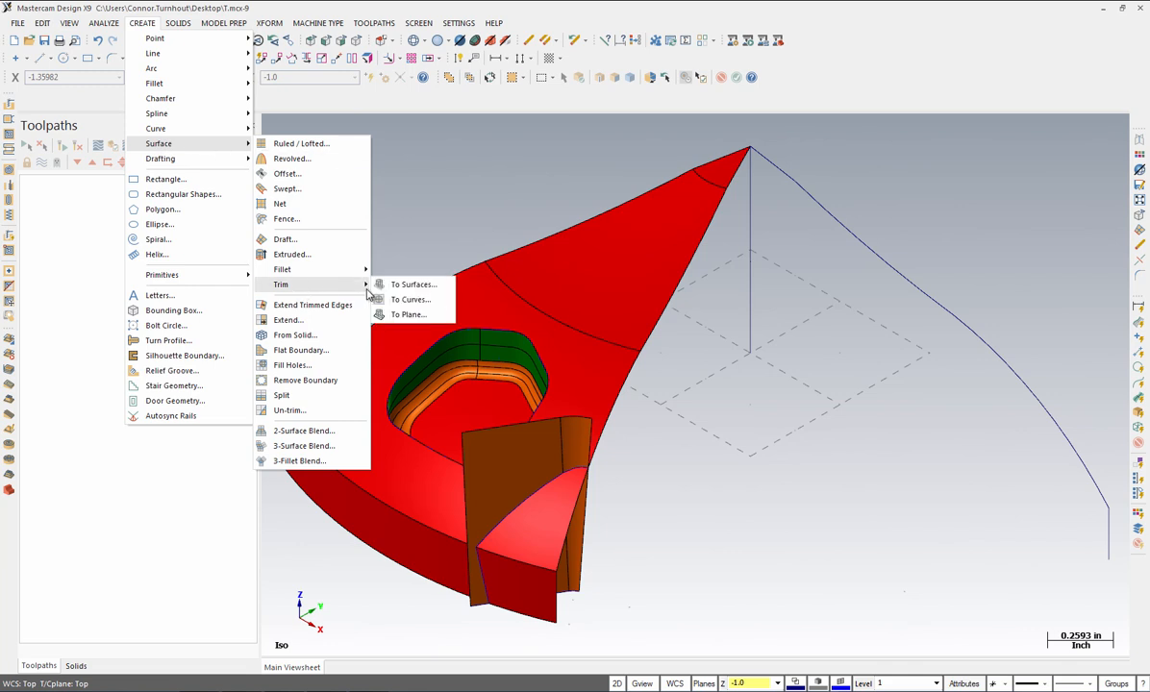
left_click(420, 299)
left_click(572, 463)
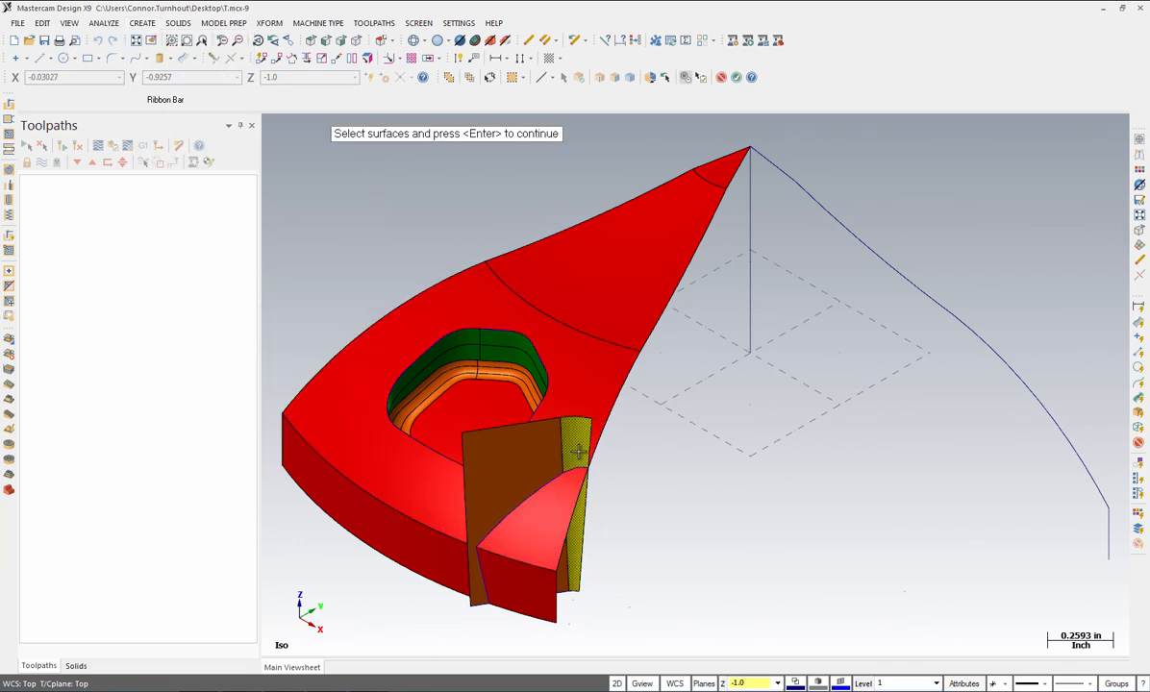
left_click(487, 466)
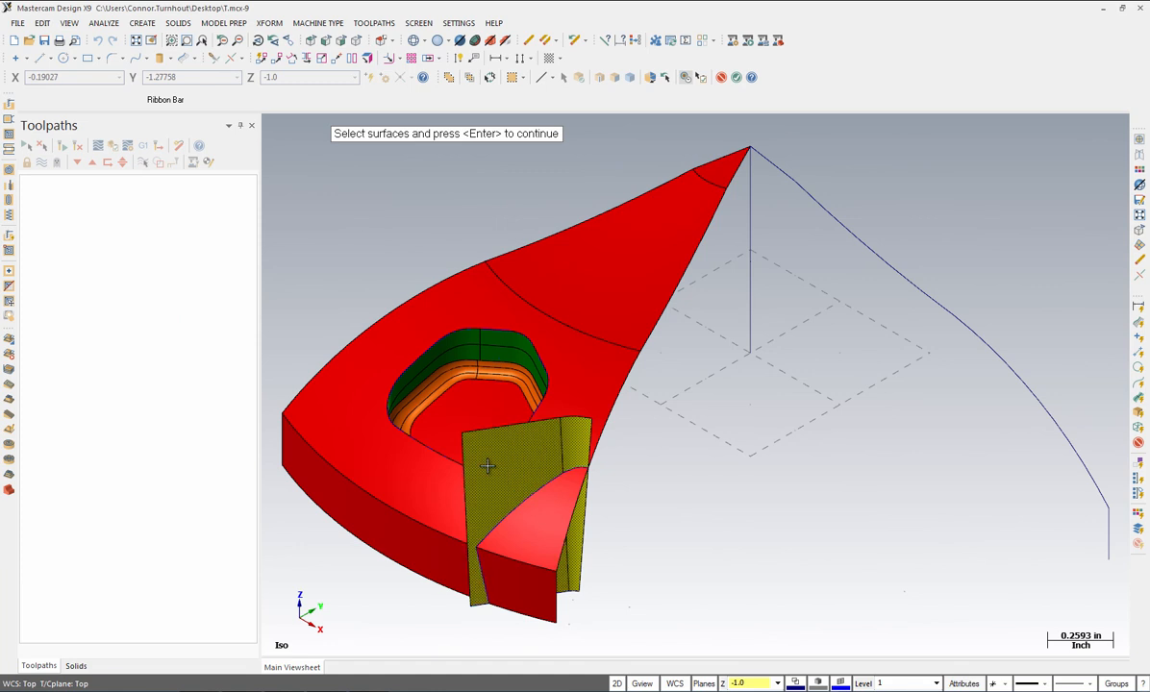
key("Return")
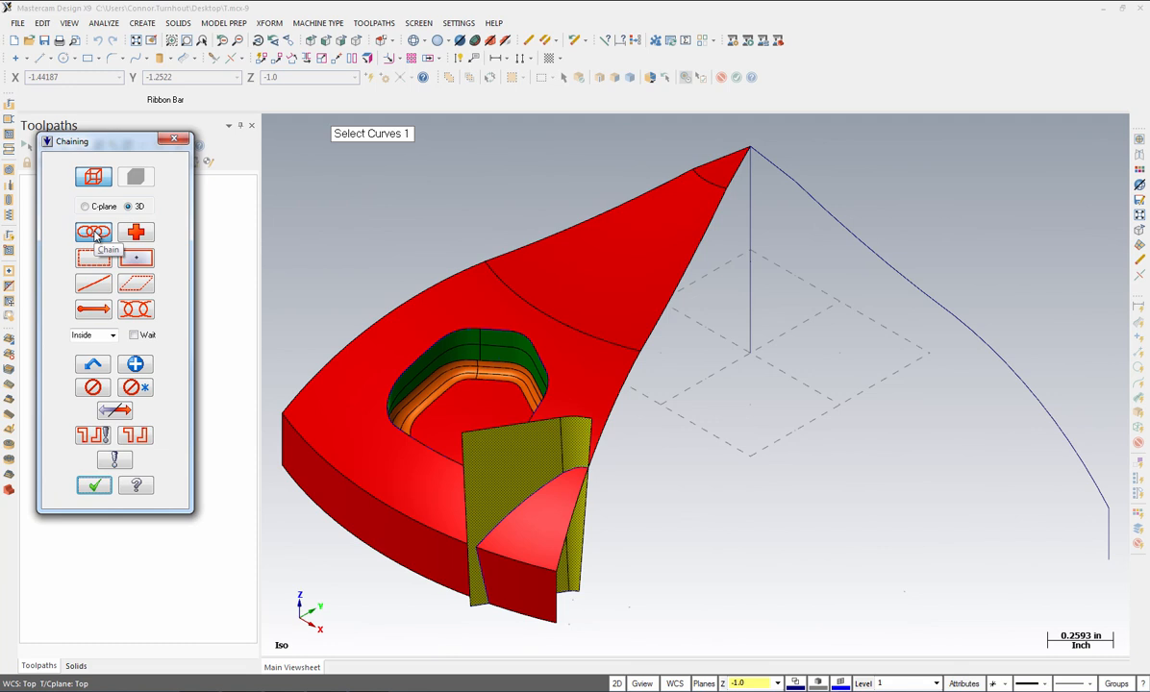
left_click(583, 468)
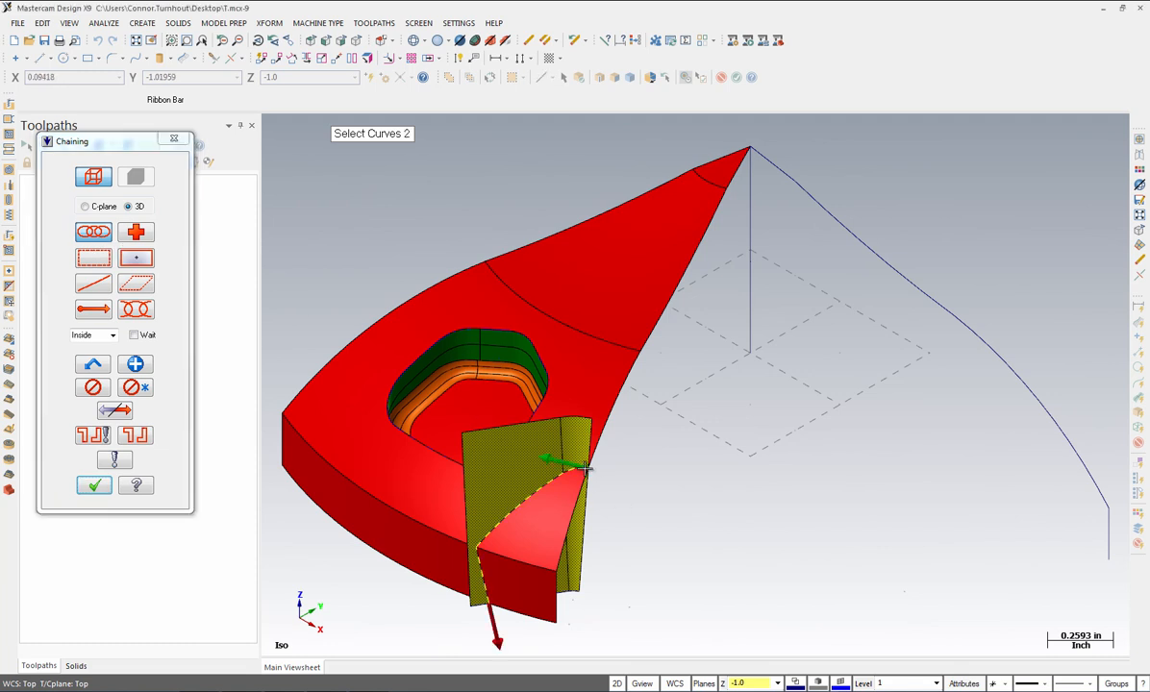
left_click(93, 485)
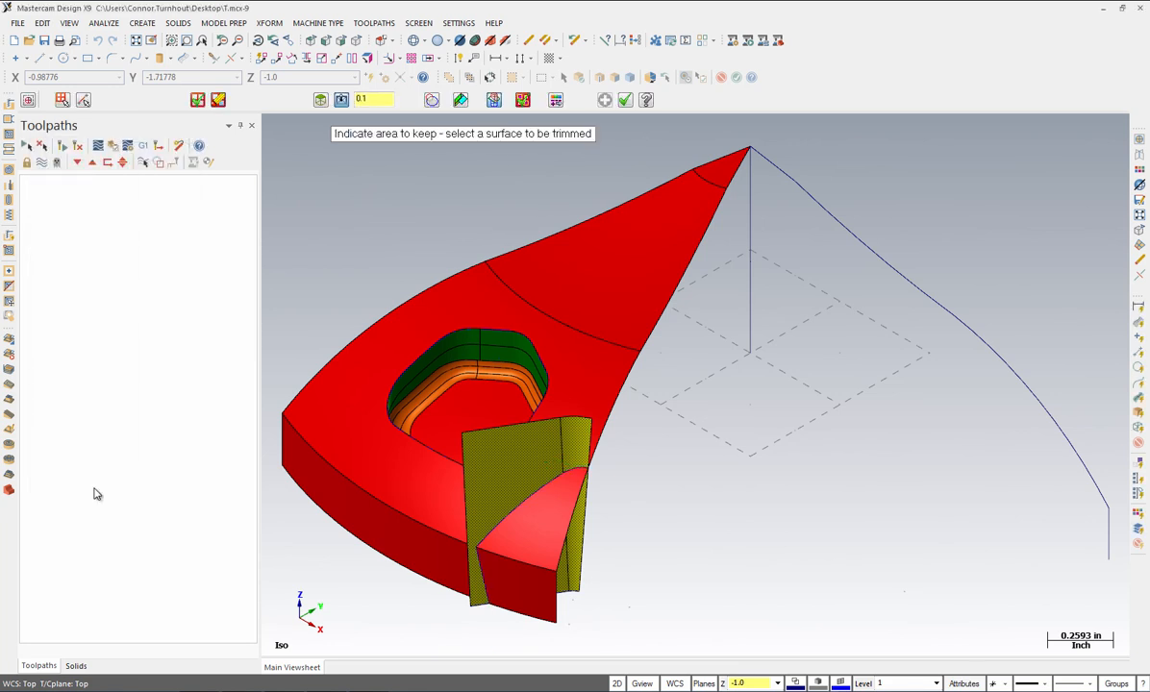
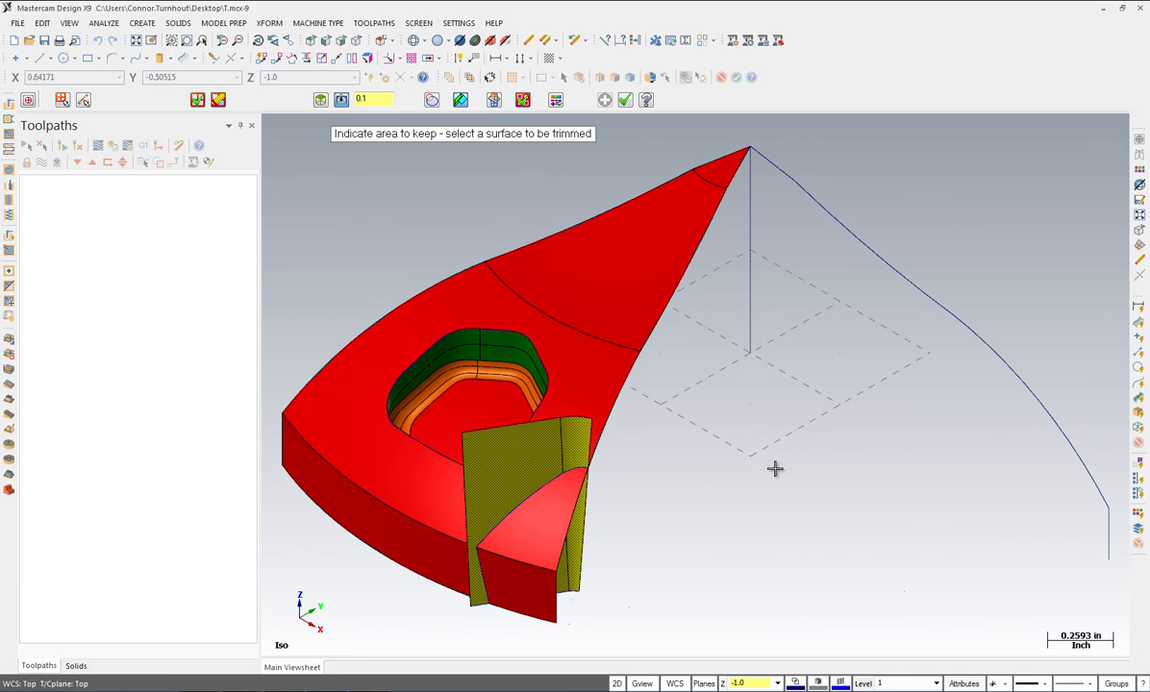
Step: Keep the inner part of the small corner surface at the lower tip to finish the trim
left_click(573, 577)
left_click(572, 577)
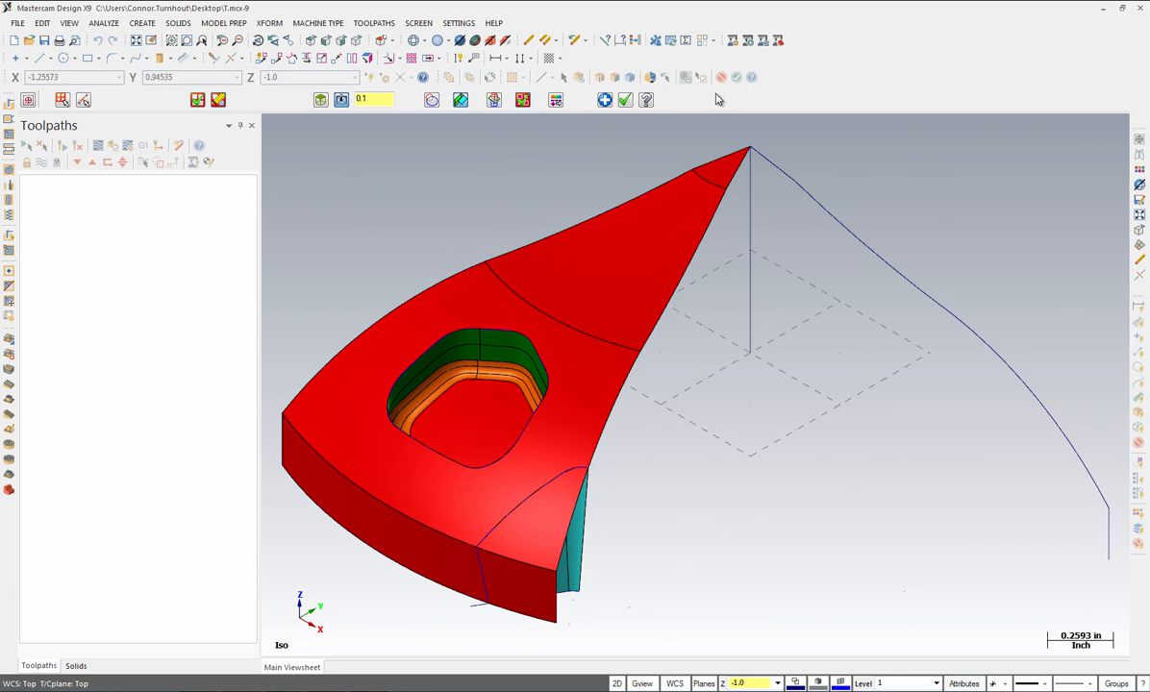
Step: Start Trim To Curves and select the part's top face and outer side face
left_click(626, 102)
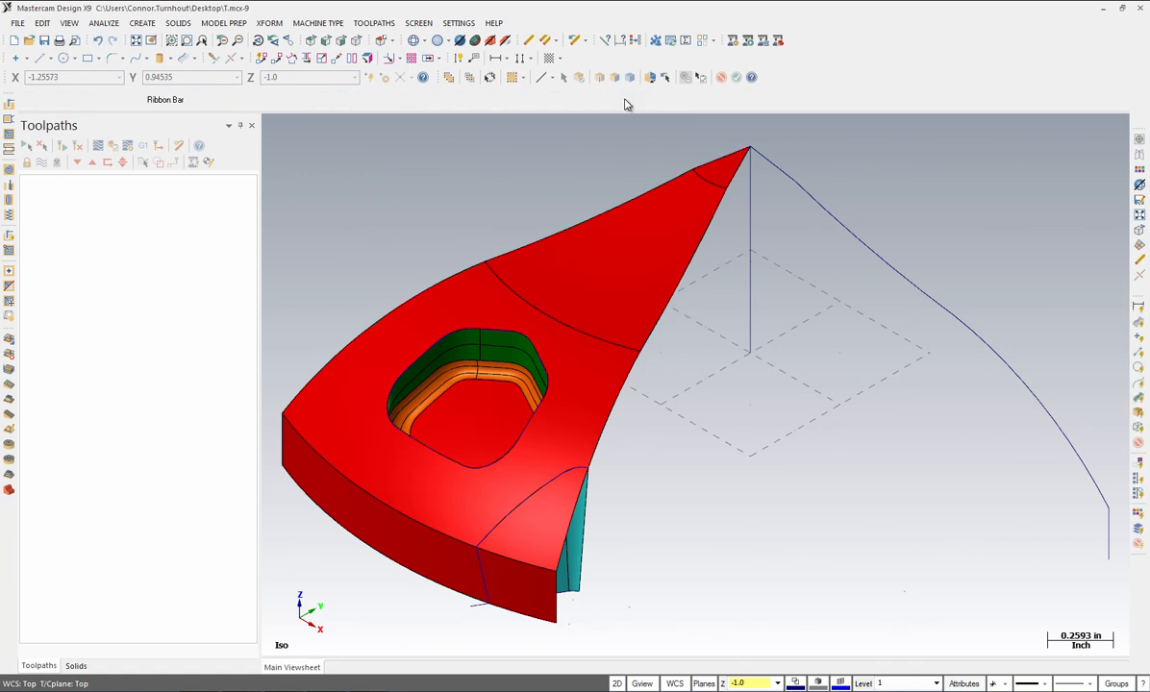
left_click(141, 24)
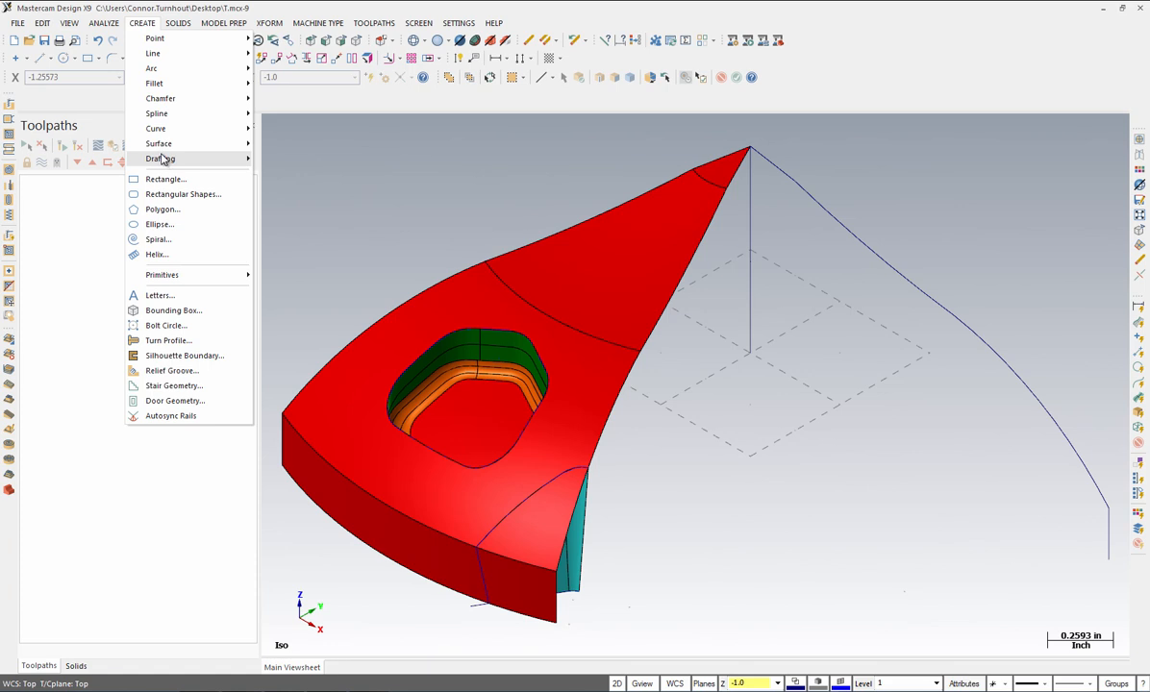
mouse_move(162, 147)
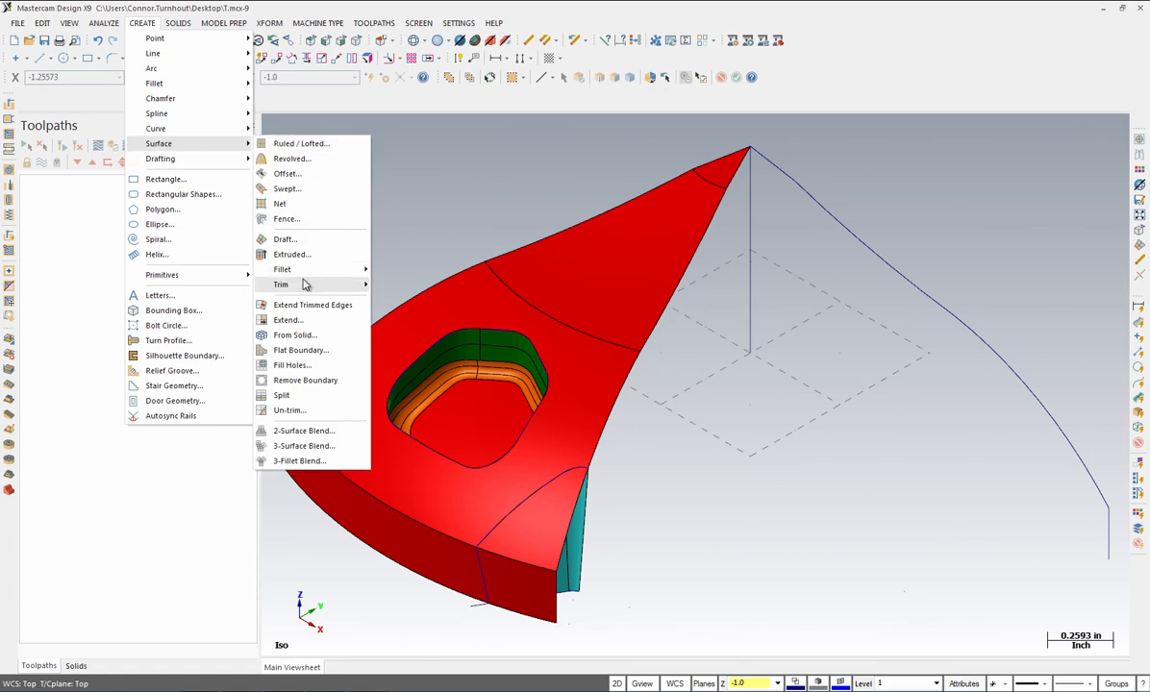
mouse_move(301, 285)
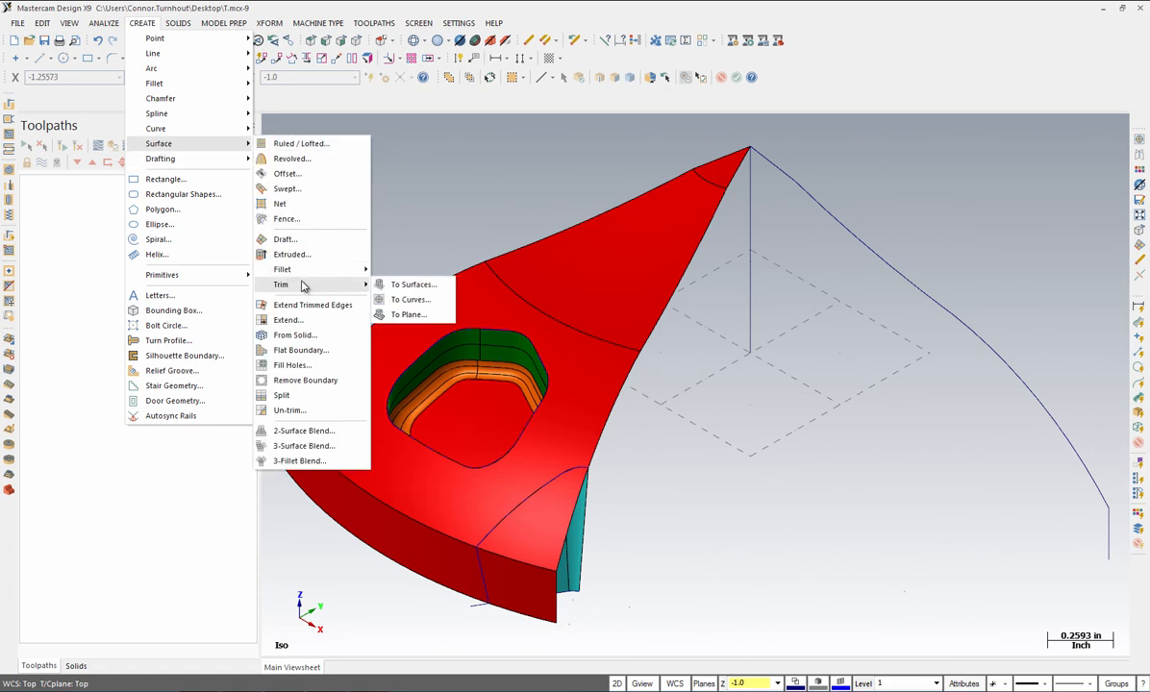
left_click(402, 300)
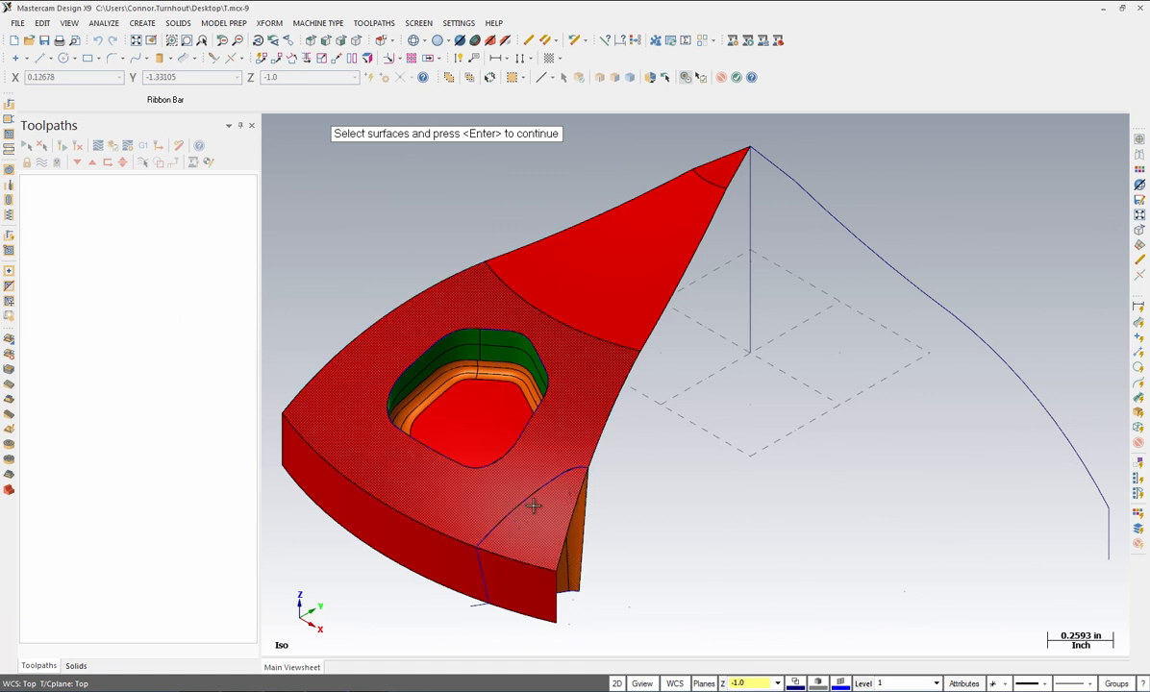
left_click(496, 508)
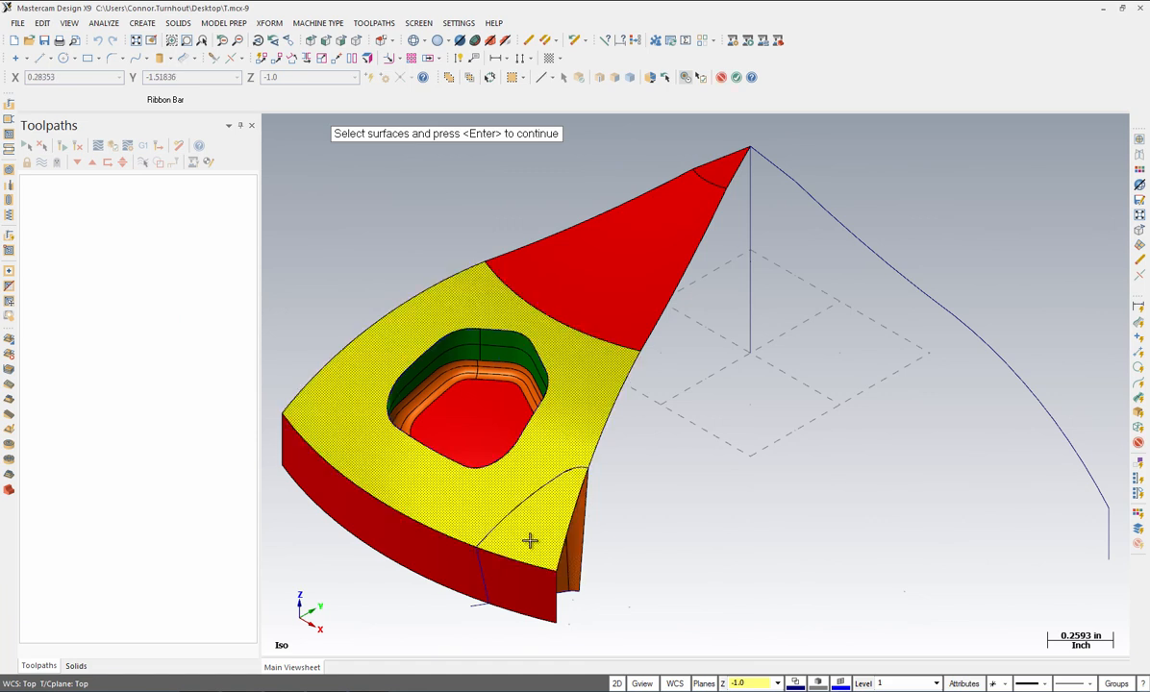
left_click(517, 591)
key("Return")
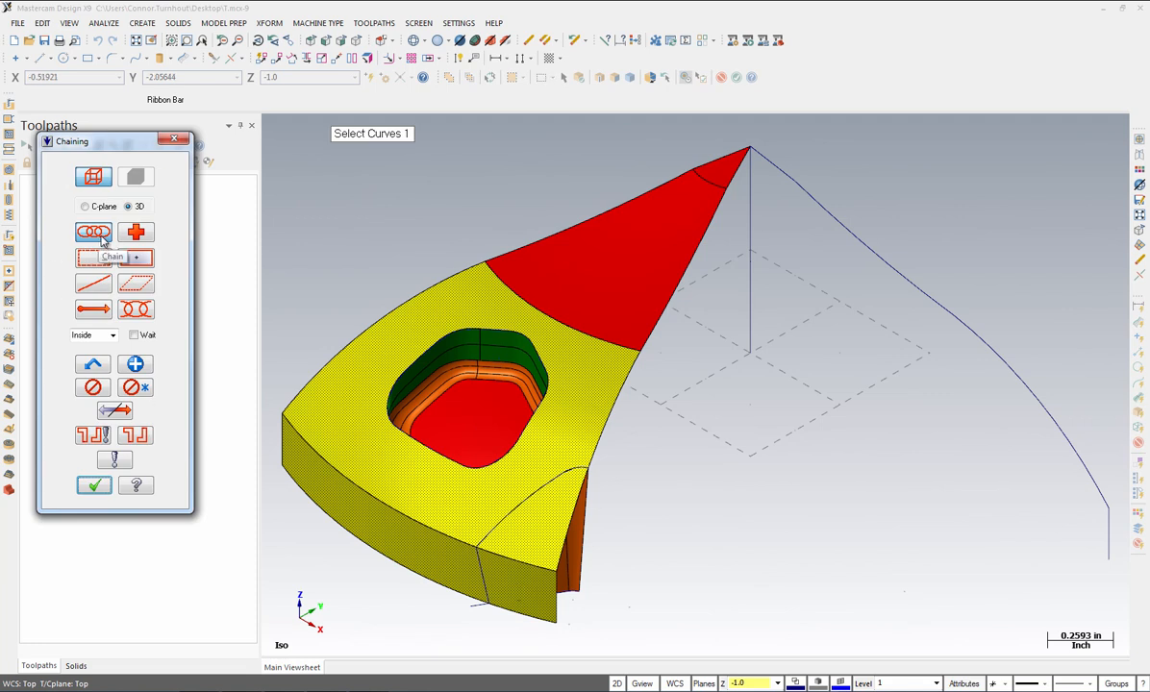
Step: Trim both faces to the arc curve, keeping the top face area, then fit the part
left_click(587, 469)
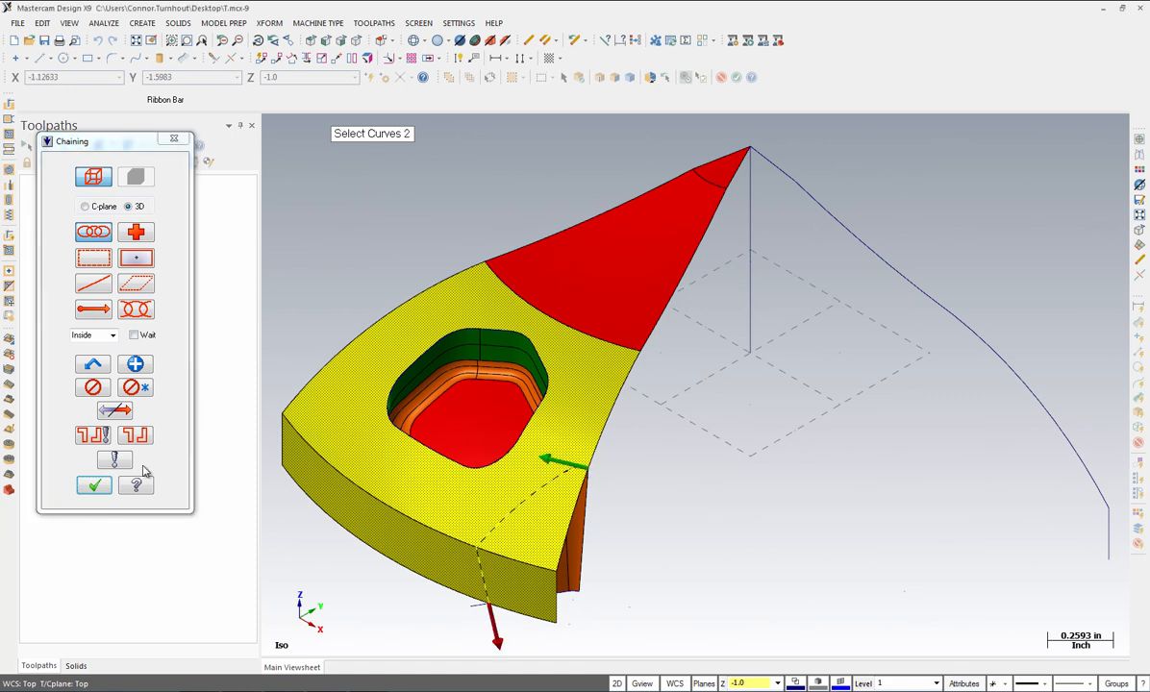
left_click(93, 486)
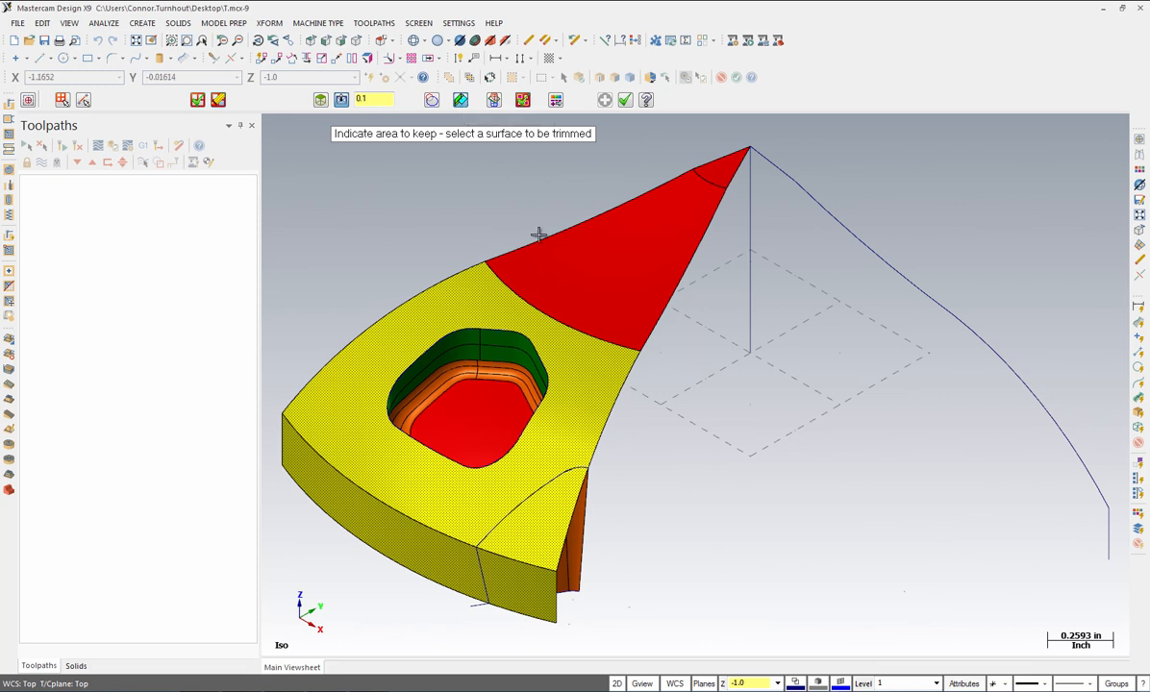
left_click(572, 454)
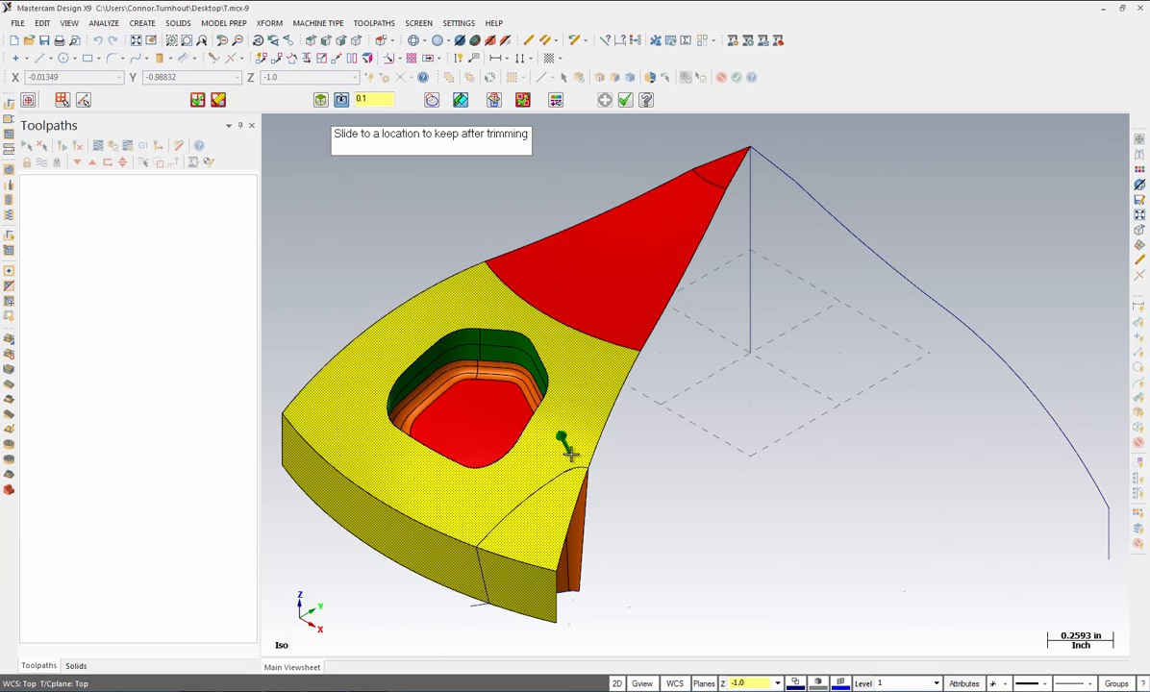
left_click(572, 455)
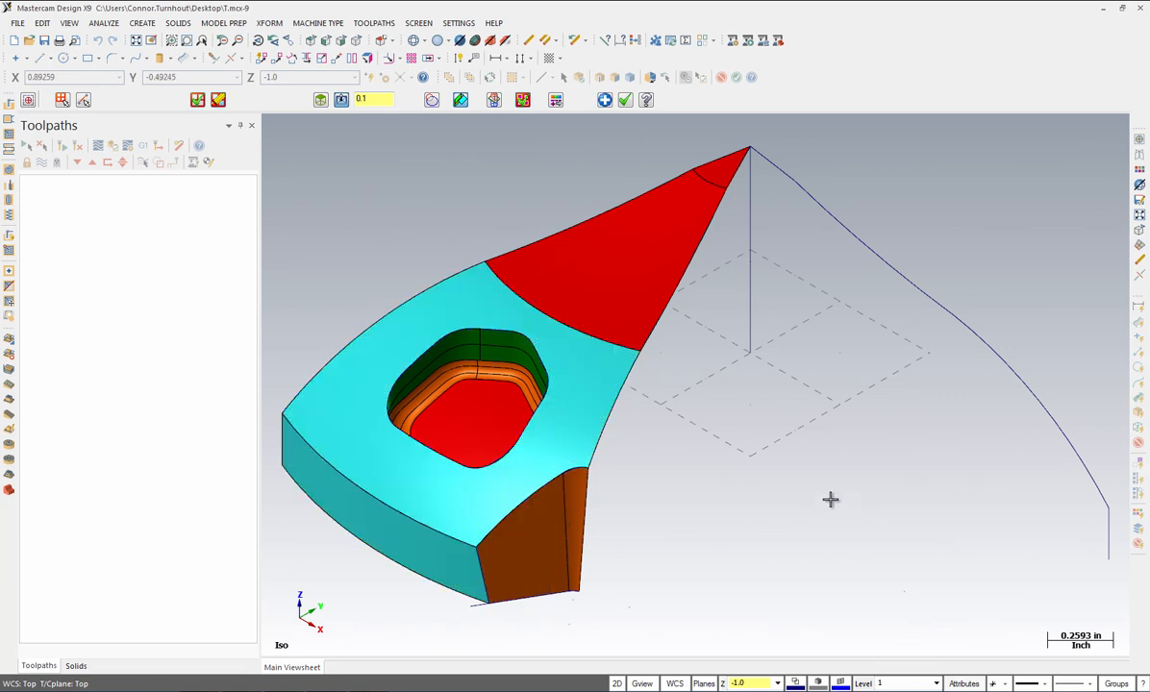
left_click(625, 101)
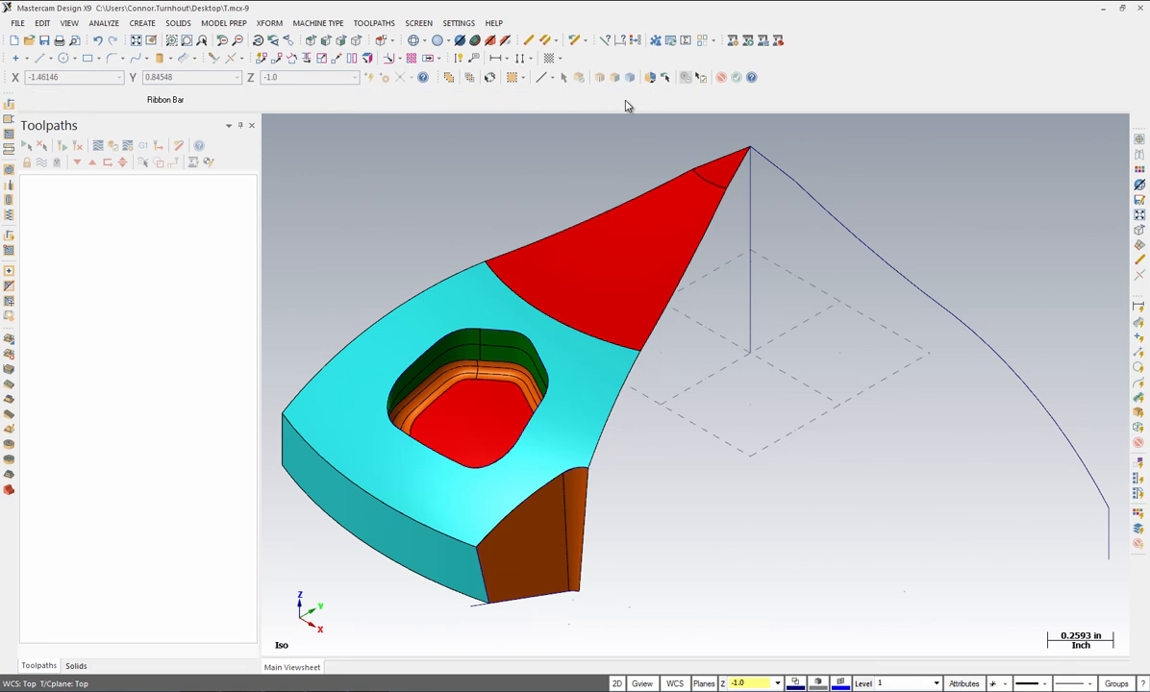
left_click(136, 40)
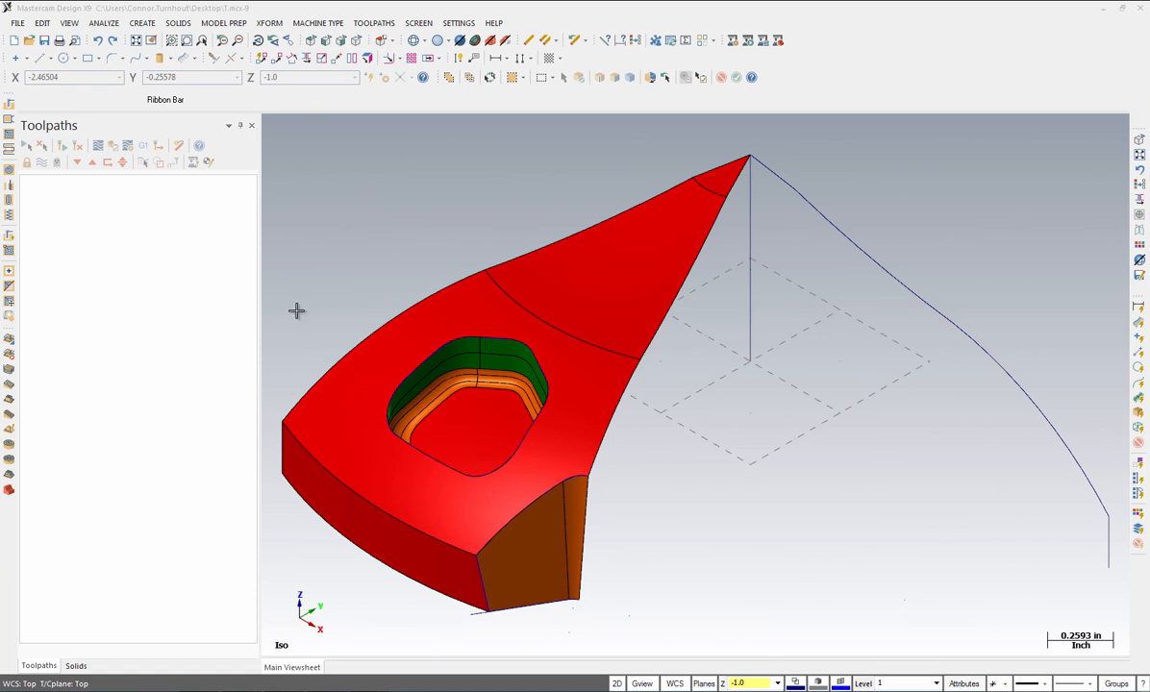
Step: Mirror a copy of the narrow brown corner face across the X axis
left_click(269, 25)
left_click(279, 79)
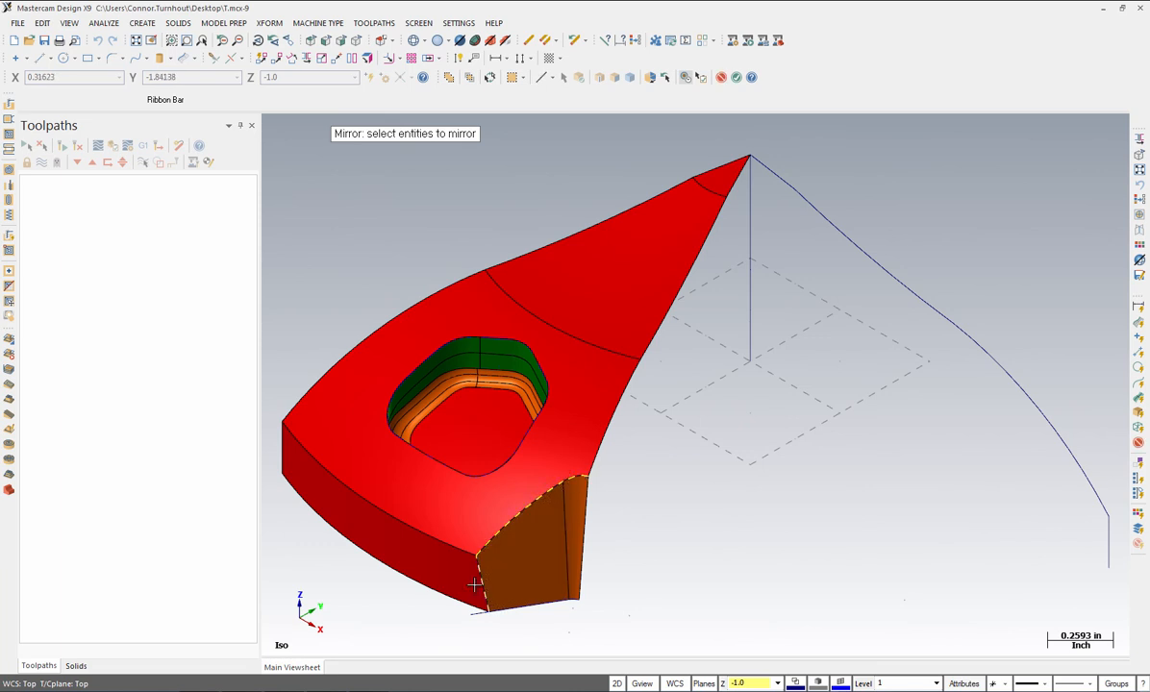
left_click(482, 532)
left_click(574, 525)
key("Return")
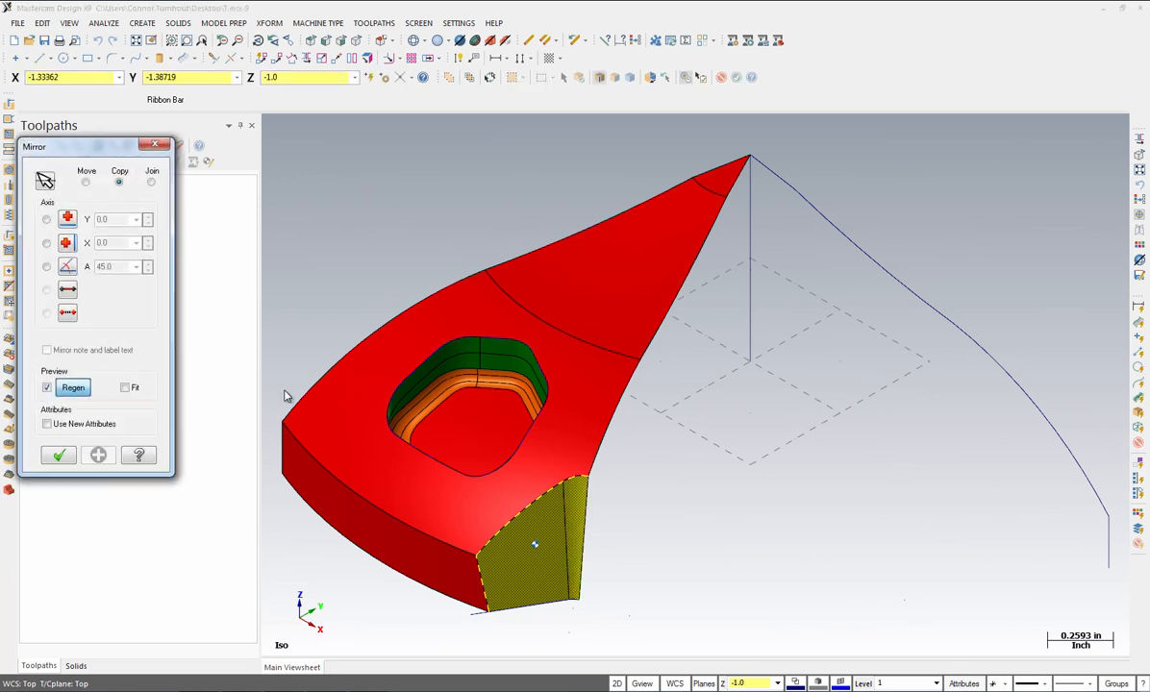
left_click(47, 245)
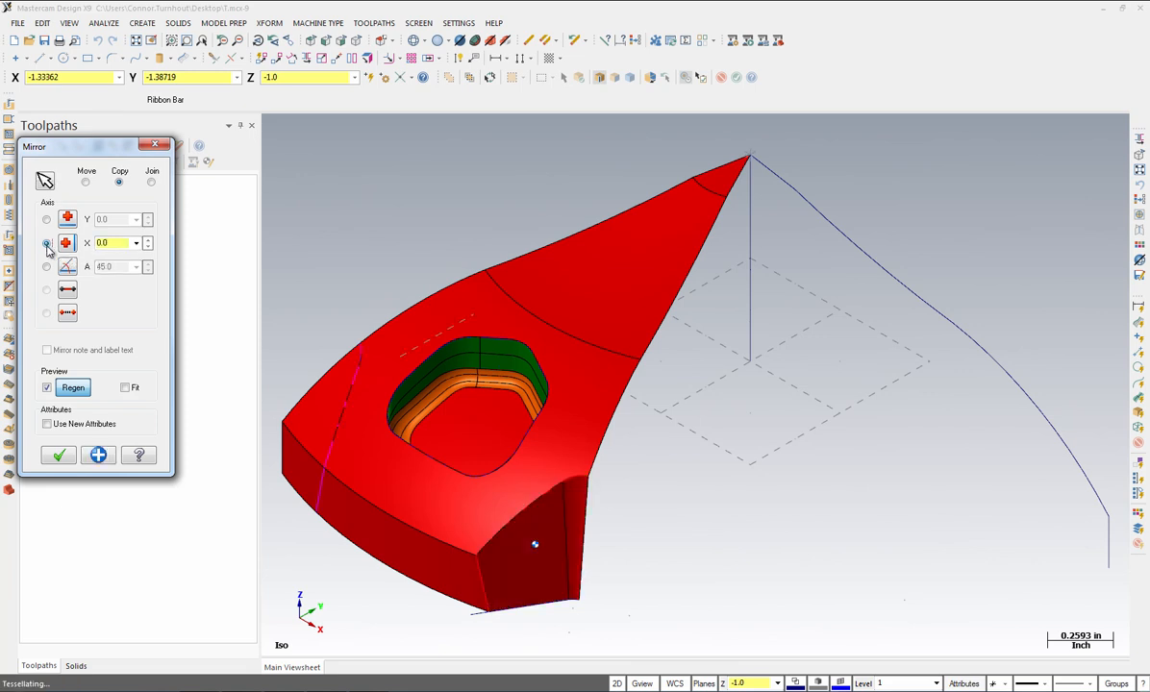
left_click(59, 457)
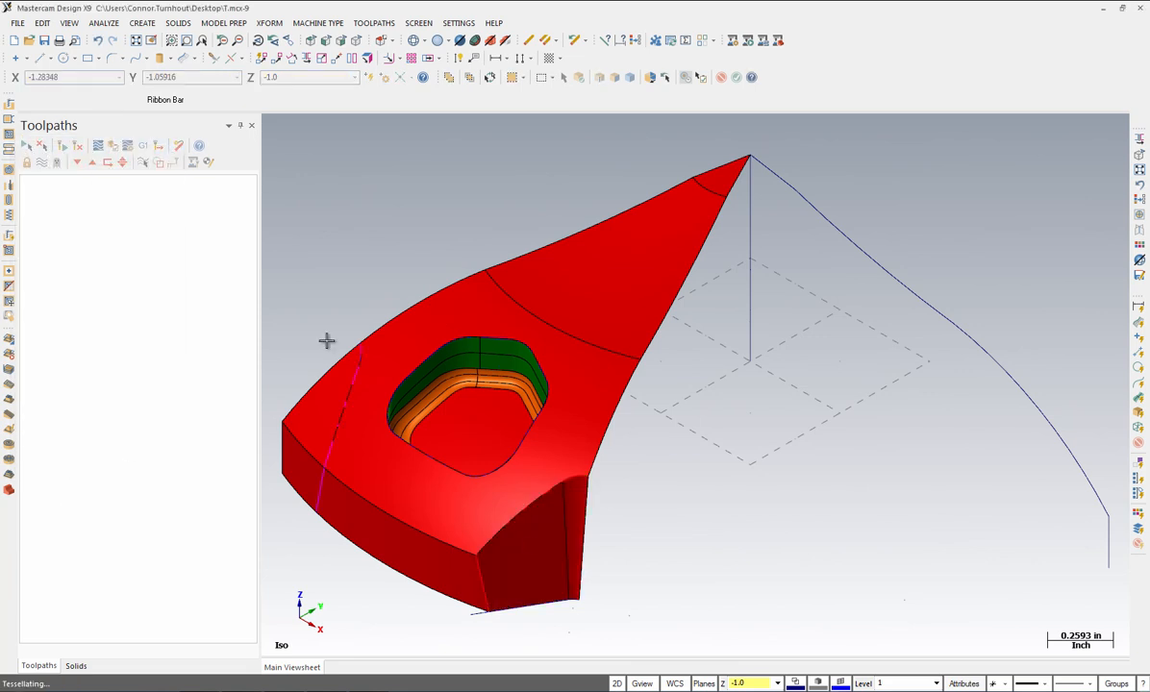
Step: Select the face around the pocket and the bottom side band for Trim To Curves
middle_click_drag(429, 544, 503, 542)
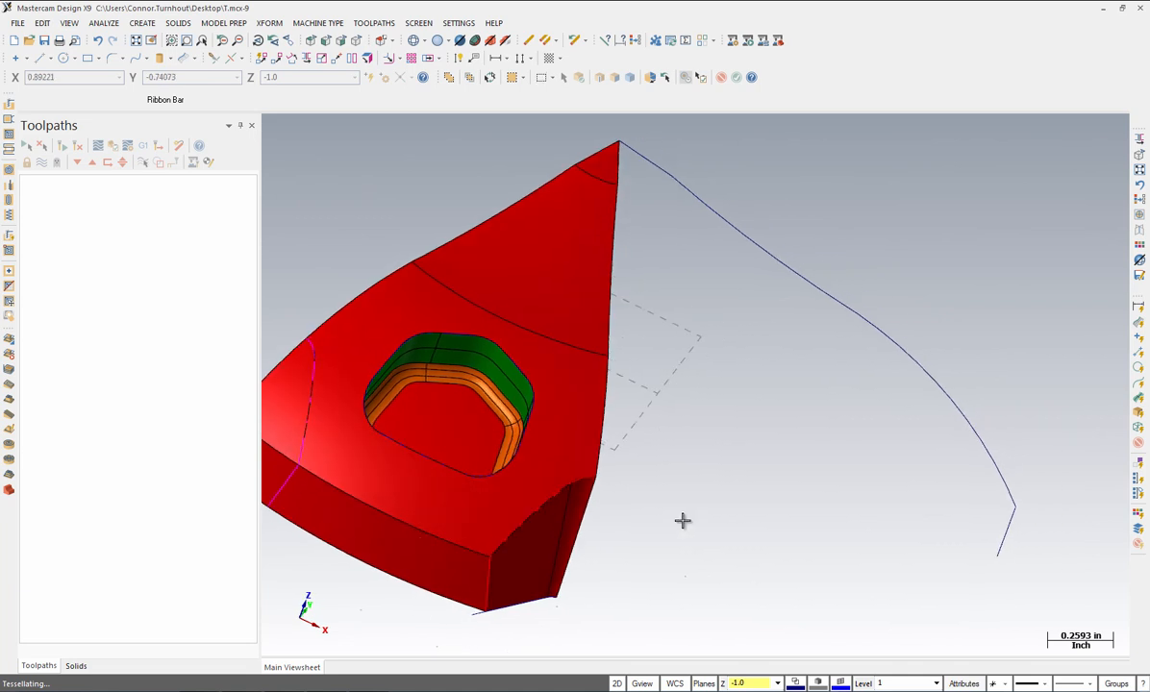
scroll(681, 520, "down", 3)
middle_click_drag(403, 460, 502, 490)
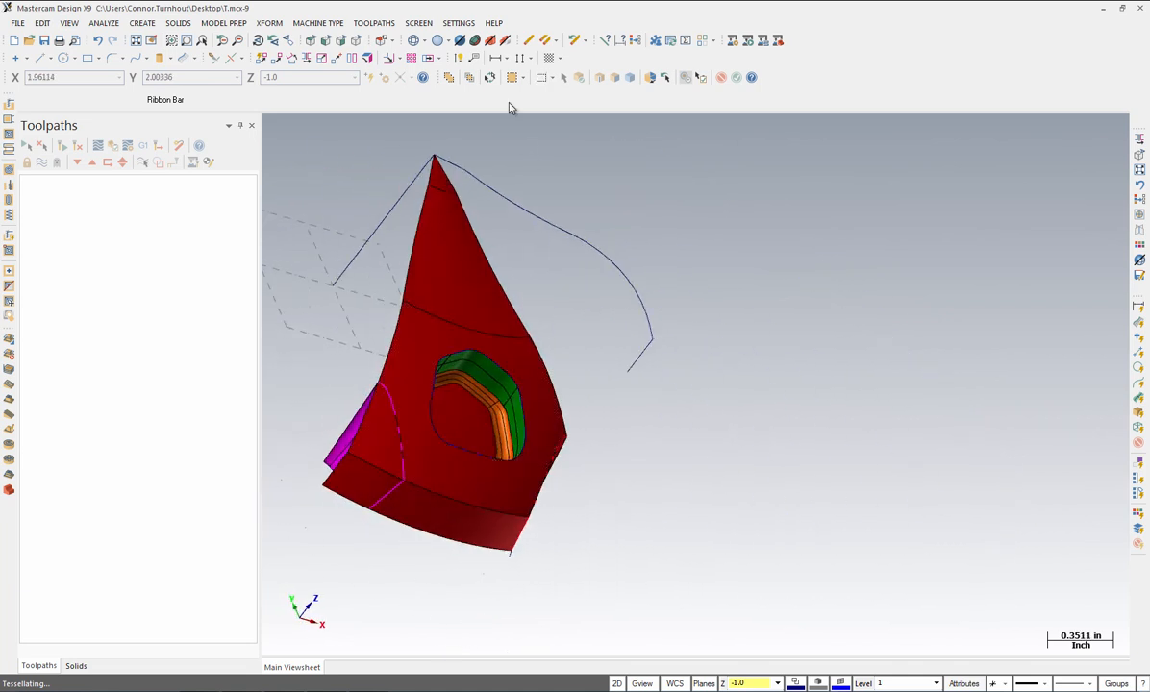
left_click(635, 40)
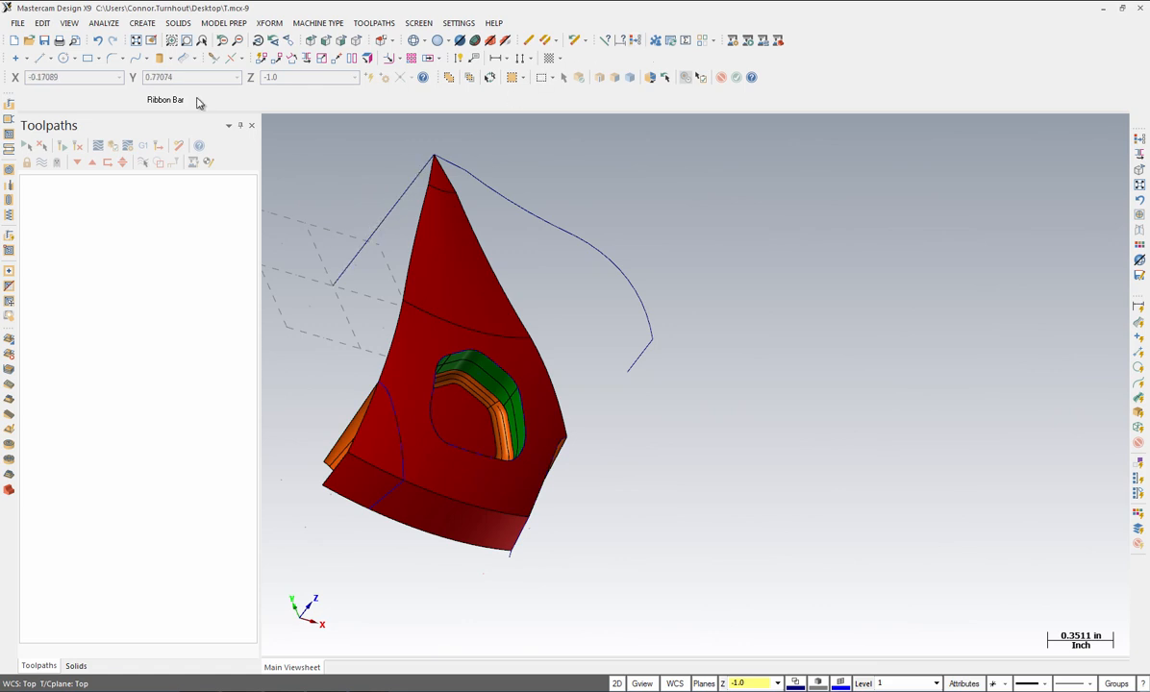
left_click(143, 24)
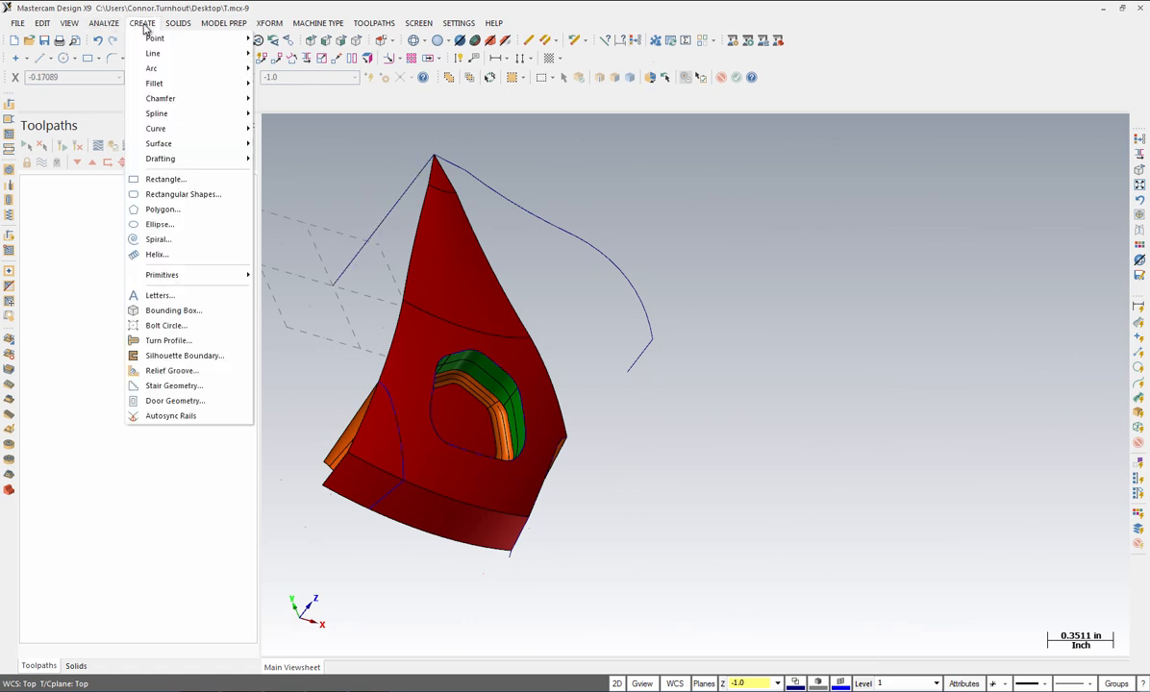
mouse_move(158, 146)
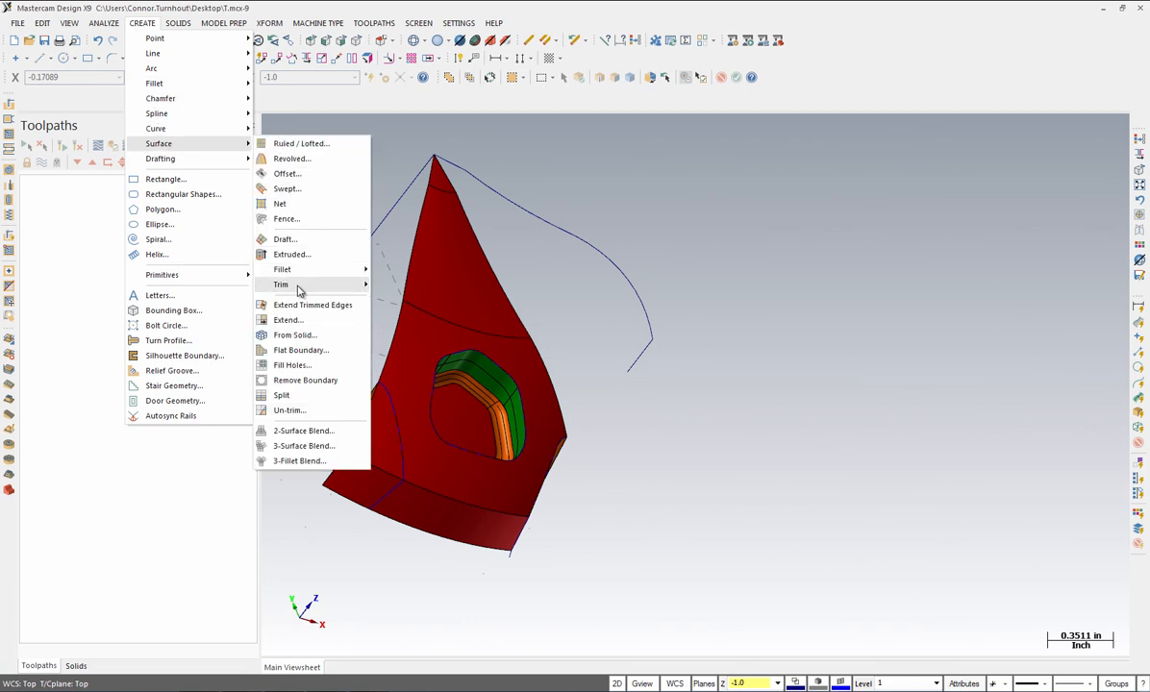
mouse_move(303, 289)
left_click(405, 299)
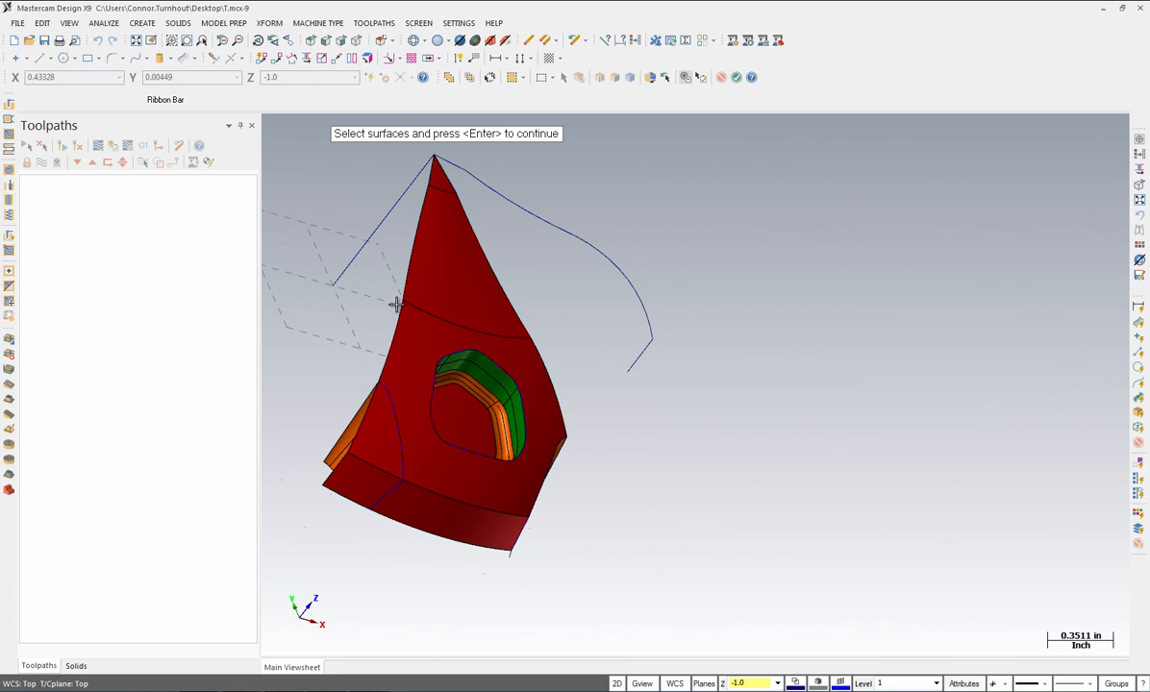
left_click(399, 416)
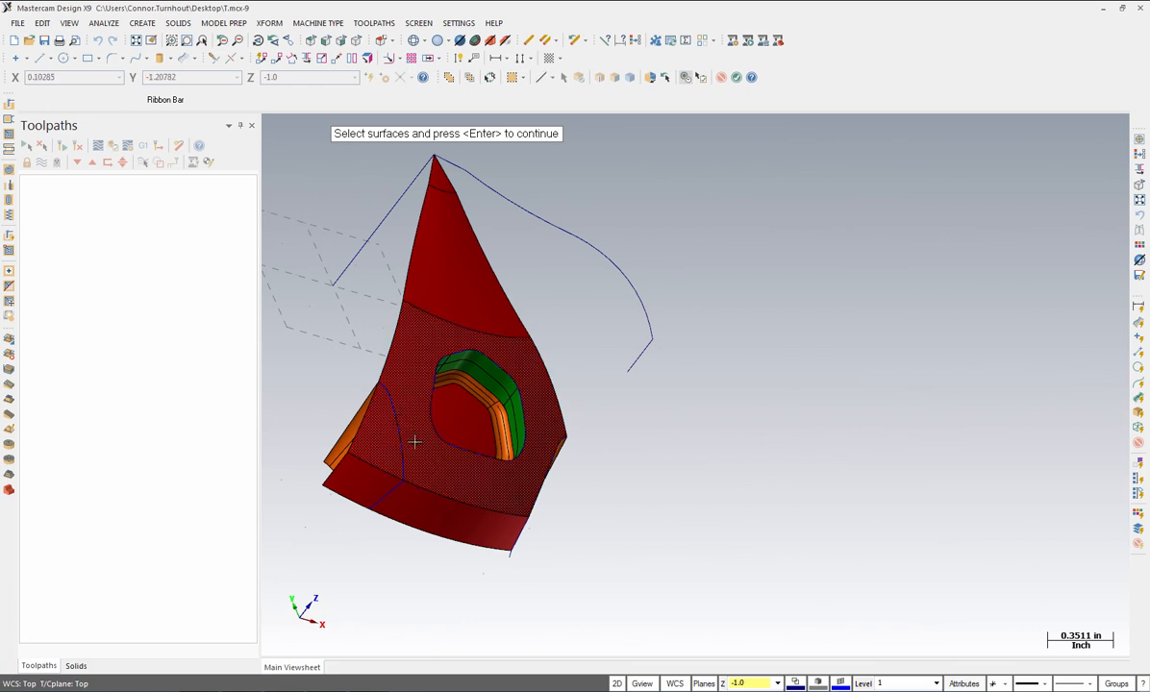
left_click(414, 442)
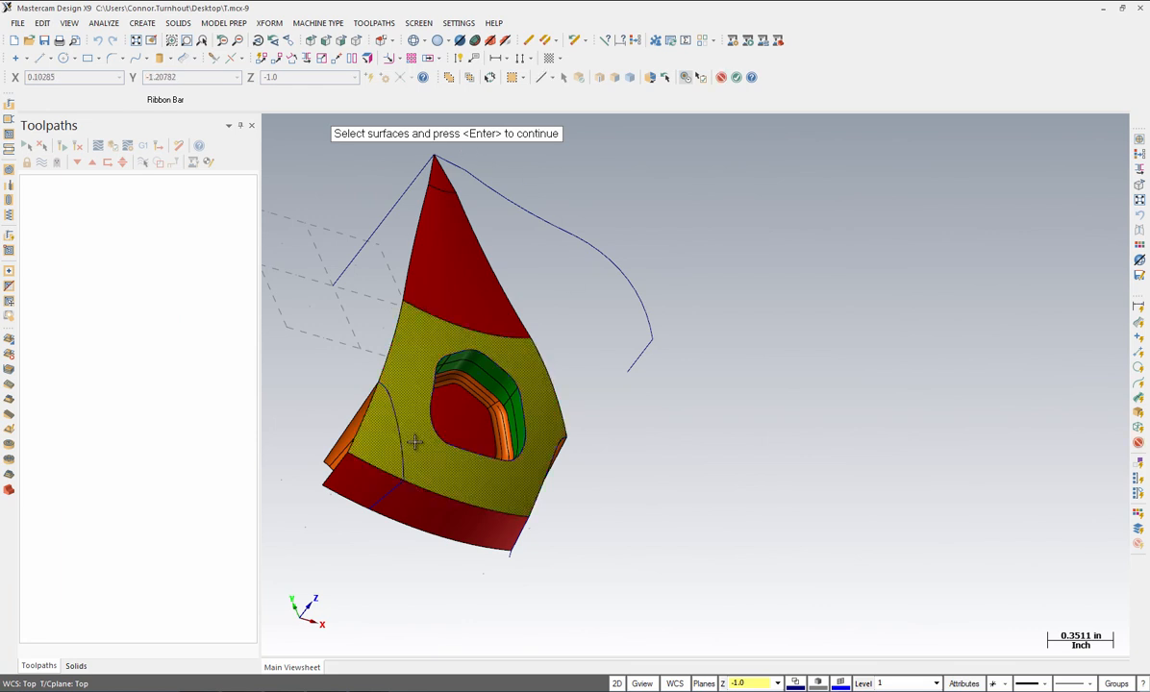
left_click(365, 489)
key("Return")
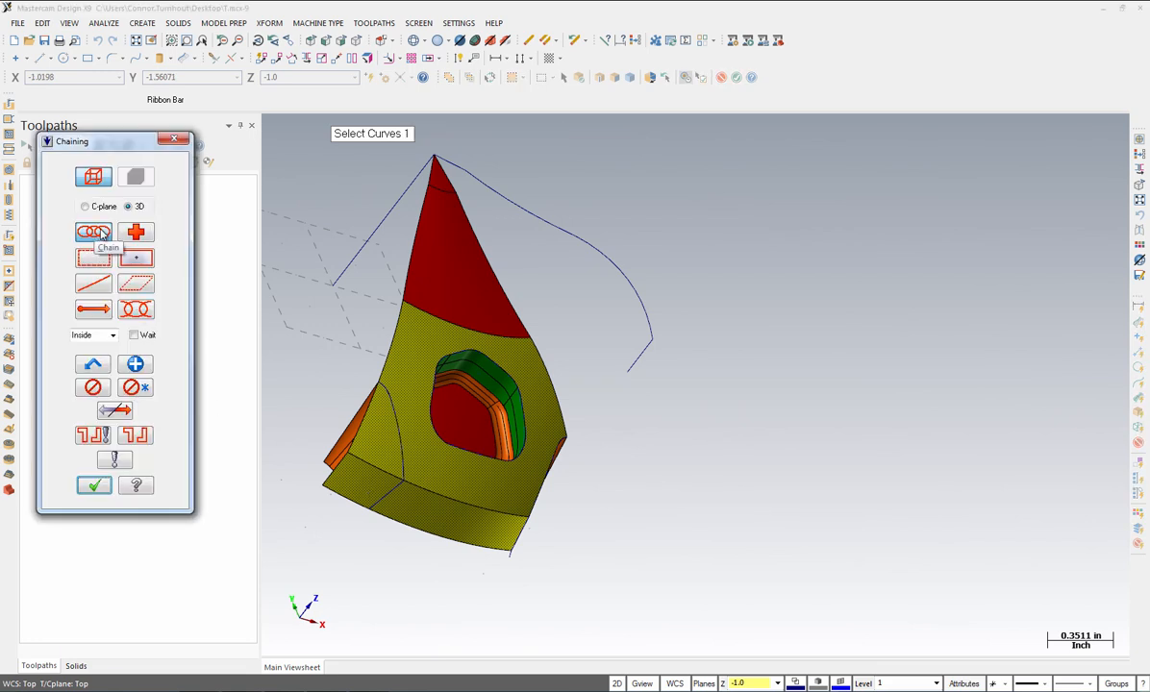
Step: Trim the surface along the edge curve chain, keeping the picked side
left_click(385, 388)
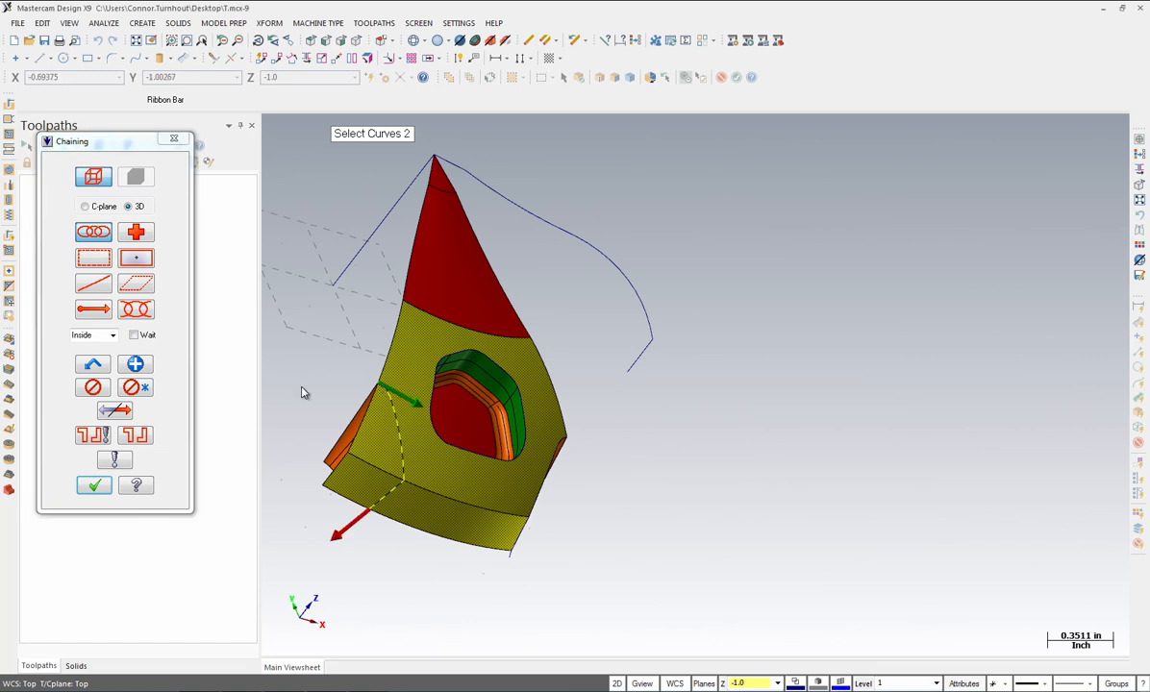
left_click(95, 487)
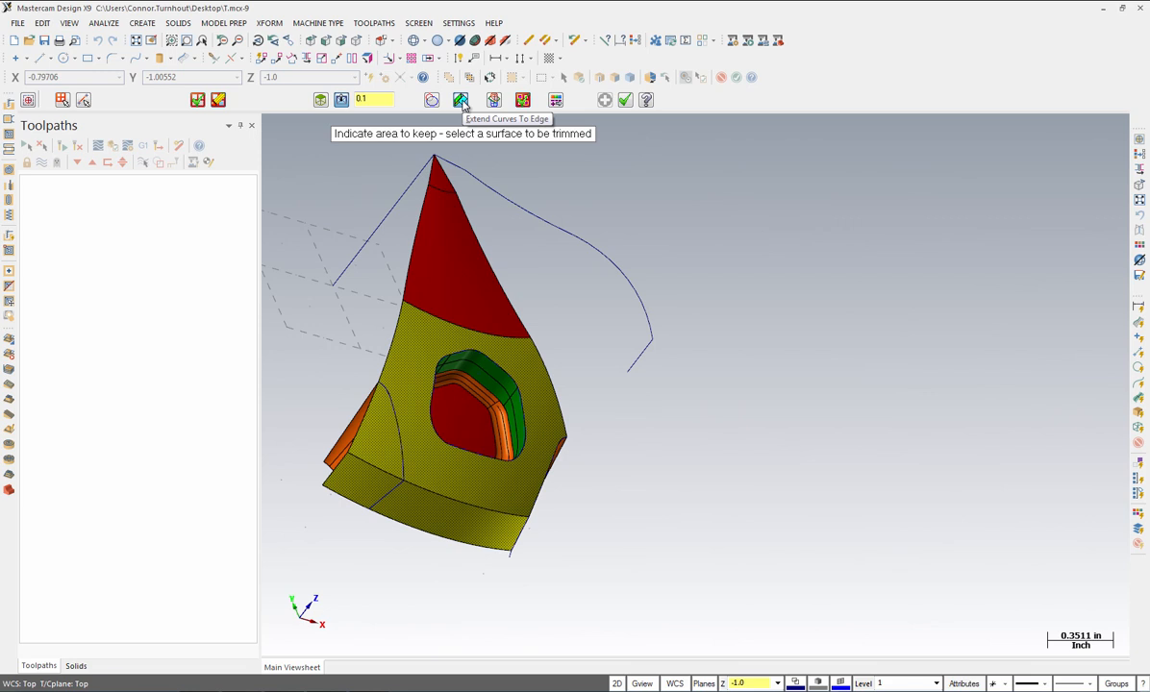
left_click(398, 387)
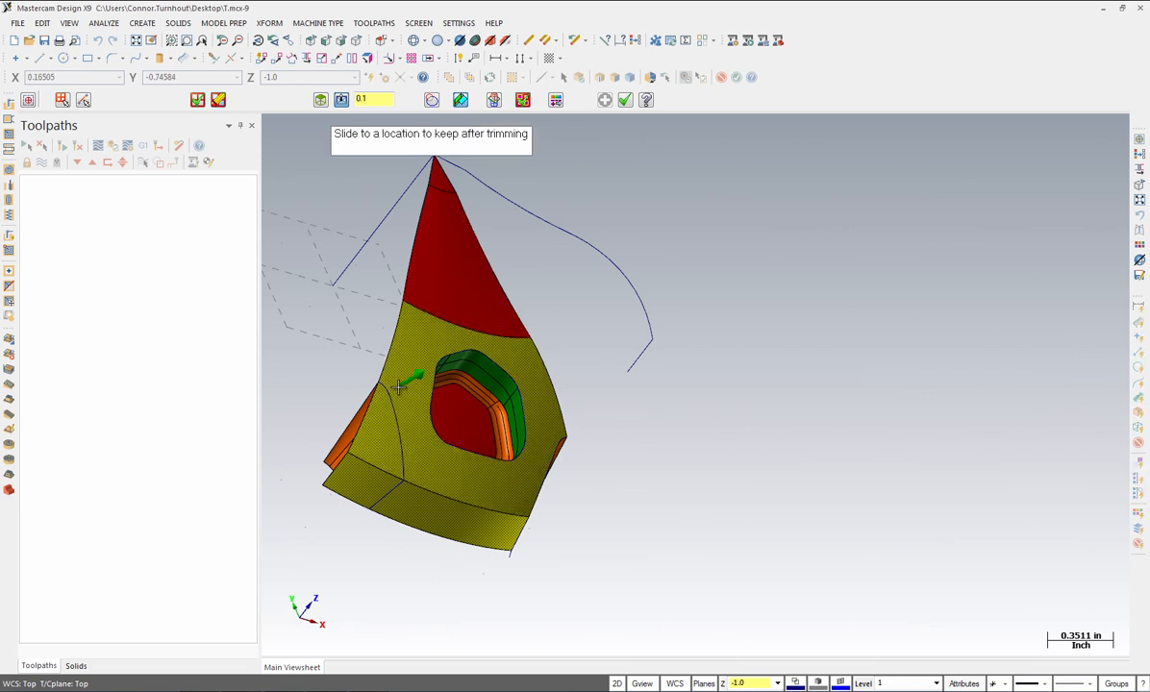
left_click(398, 387)
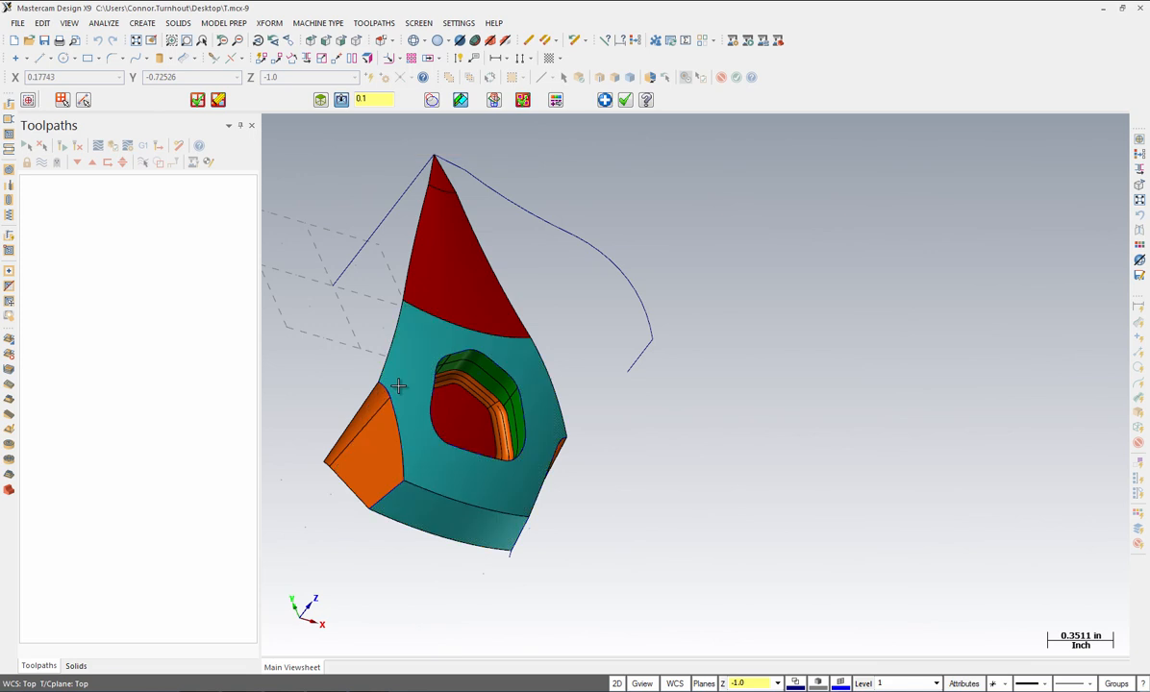
left_click(626, 101)
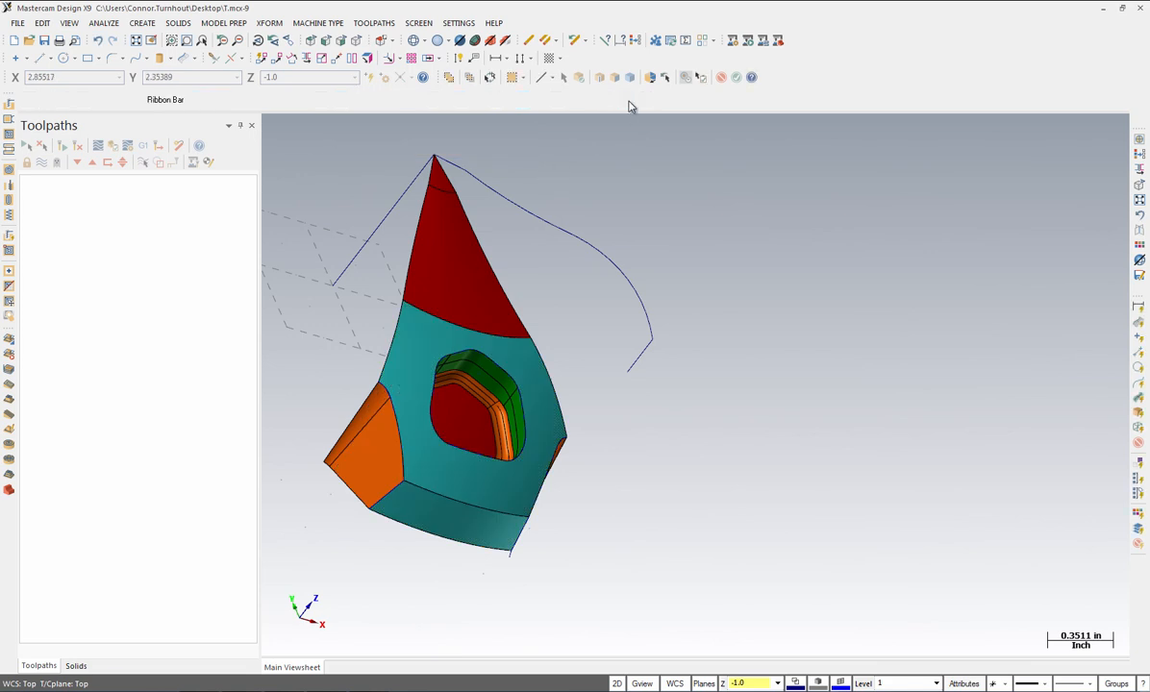
Step: Fit the whole part in the isometric view
left_click(135, 40)
left_click(356, 42)
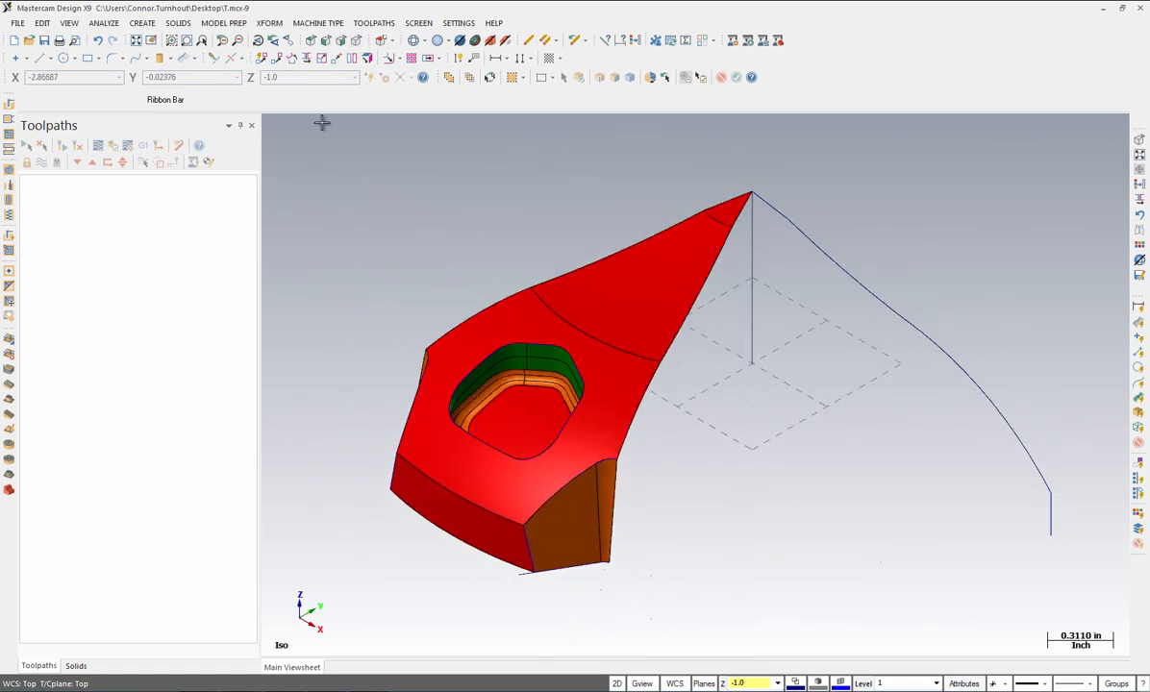
left_click(137, 41)
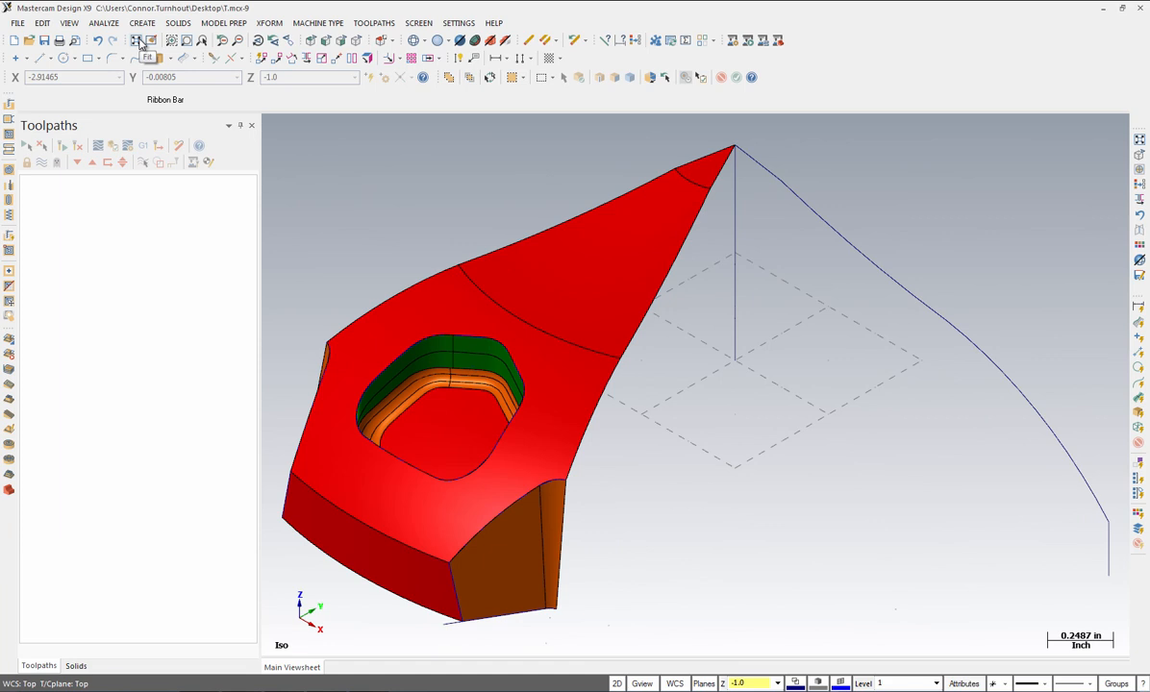
Step: Set the colour for new surfaces to orange 138
left_click(840, 684)
type("138")
key("Return")
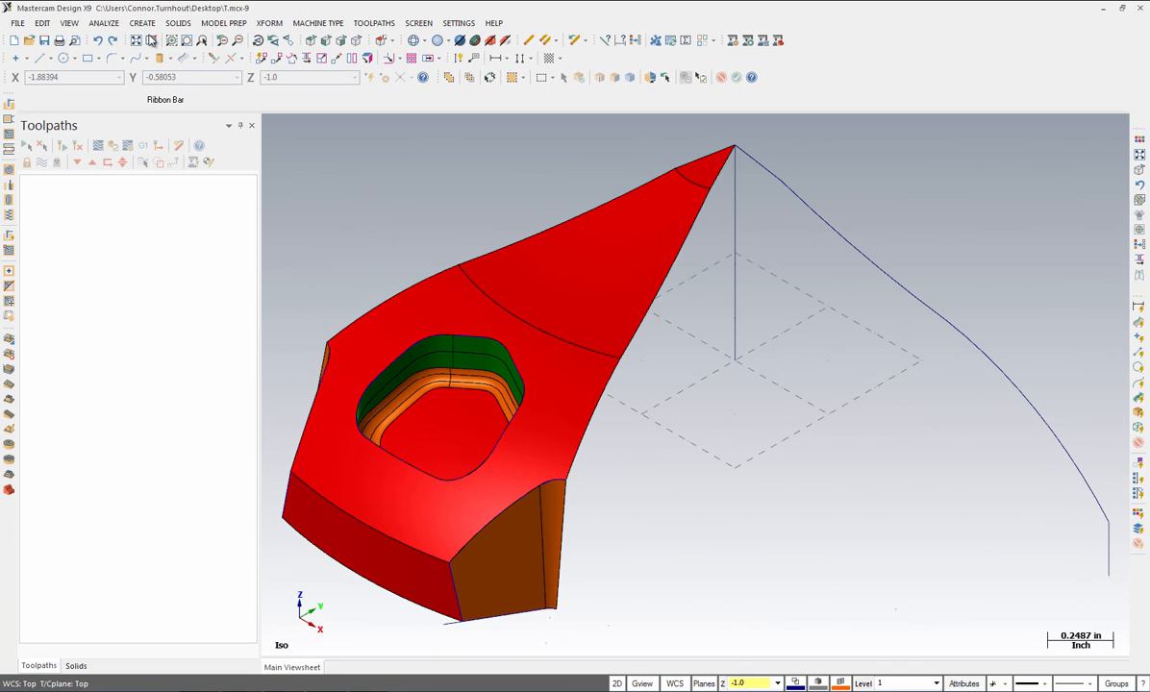
Step: Start a surface-to-surface fillet with the front brown face first and the top face second
left_click(143, 25)
mouse_move(156, 87)
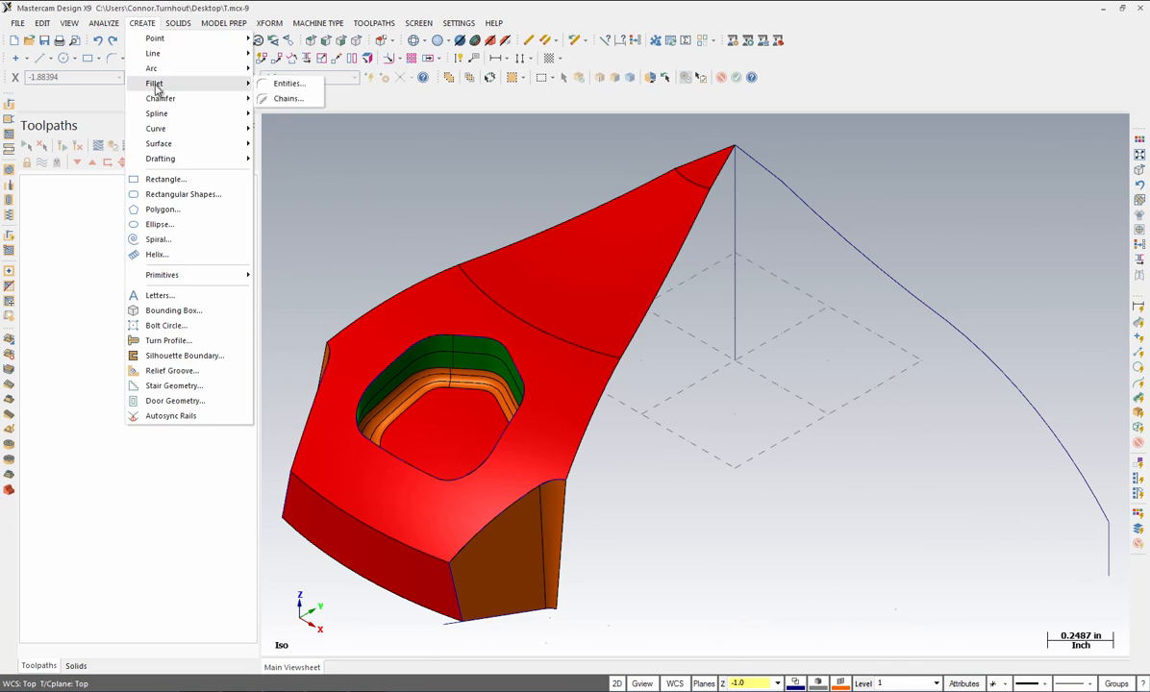
mouse_move(150, 146)
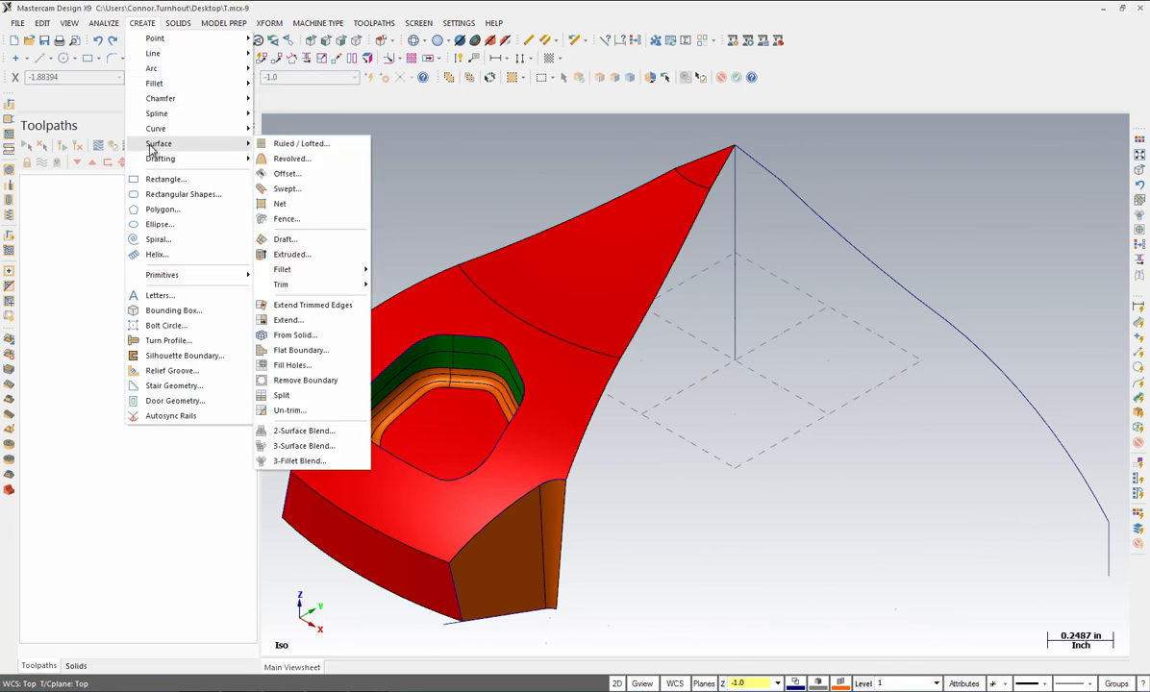
mouse_move(309, 269)
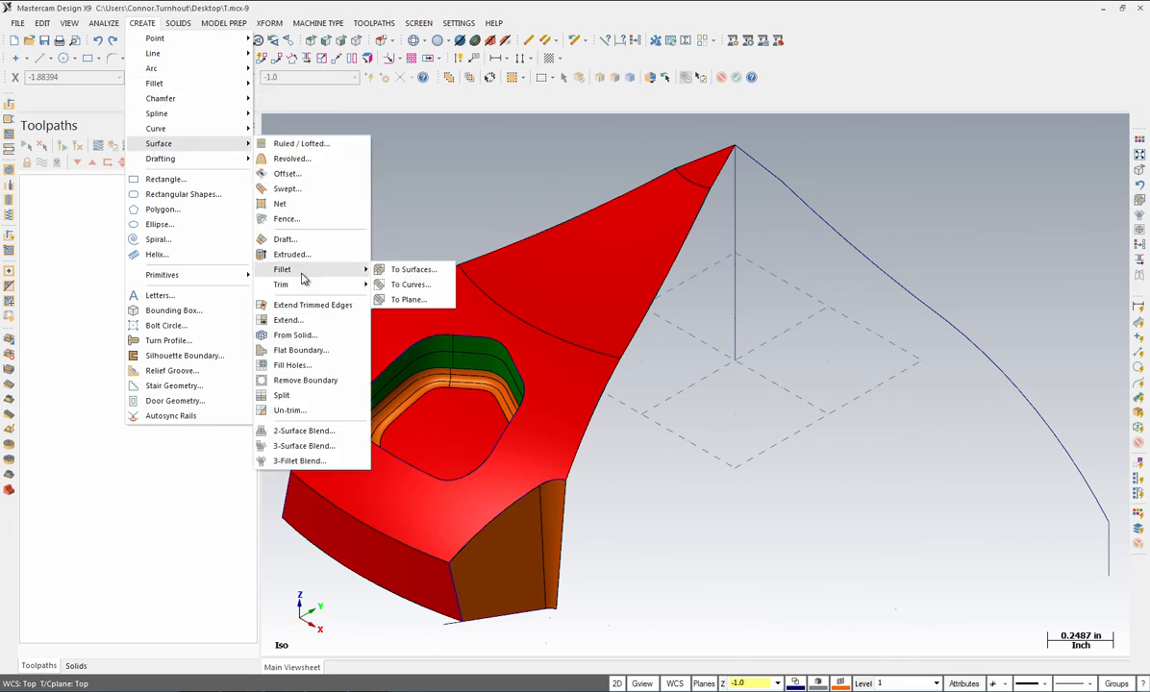
left_click(404, 269)
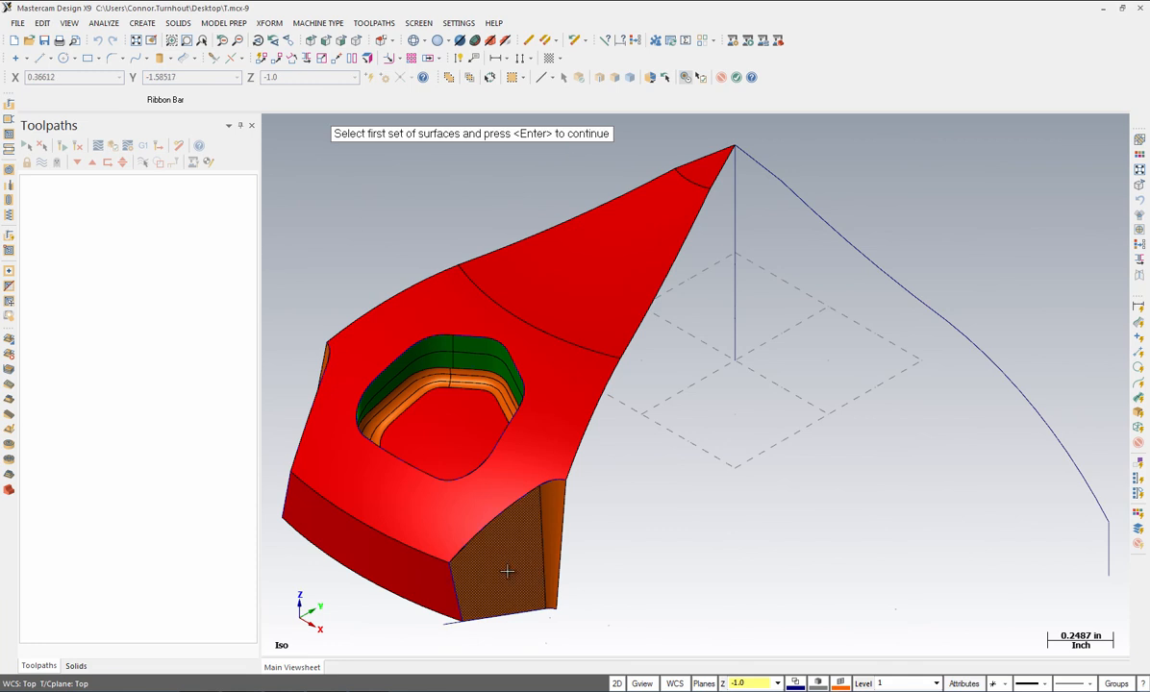
left_click(520, 543)
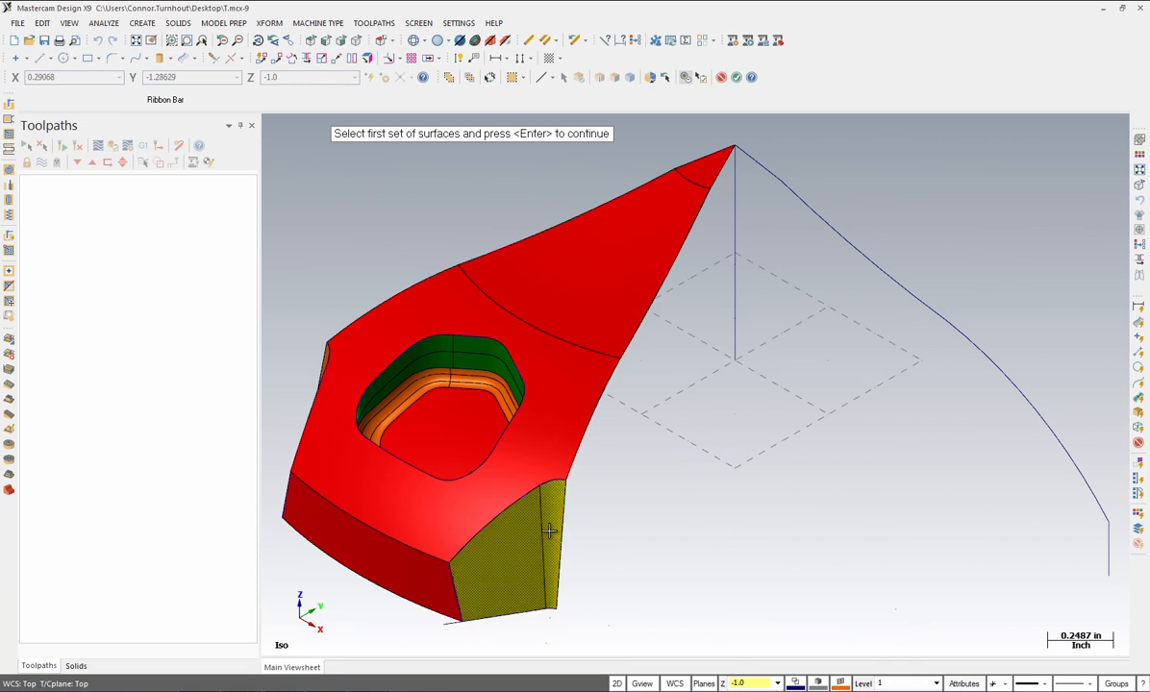
key("Return")
left_click(549, 424)
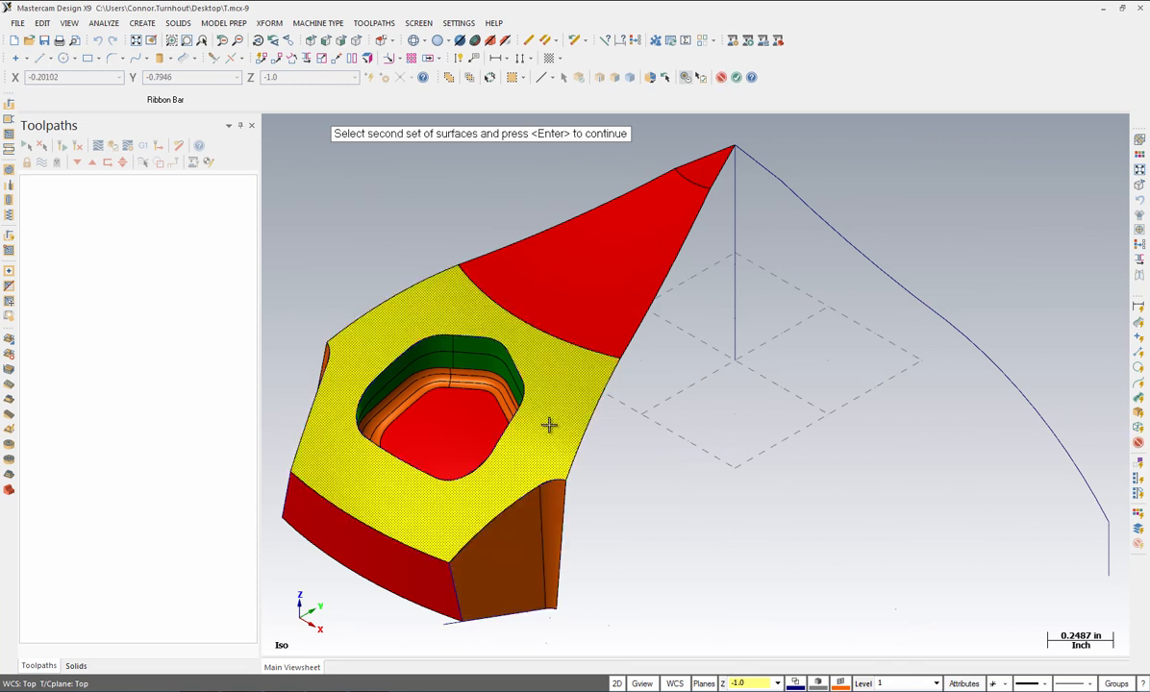
key("Return")
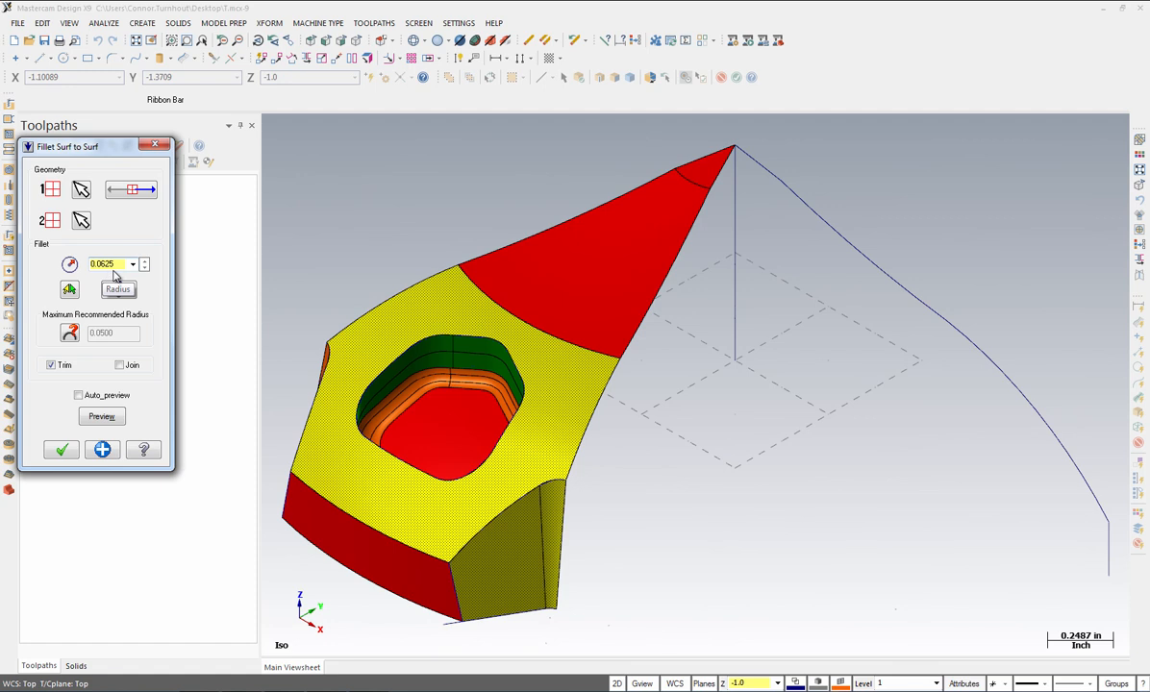
Step: Turn on auto-preview and check the pocket surface normal, flipping it back and forth
left_click(78, 395)
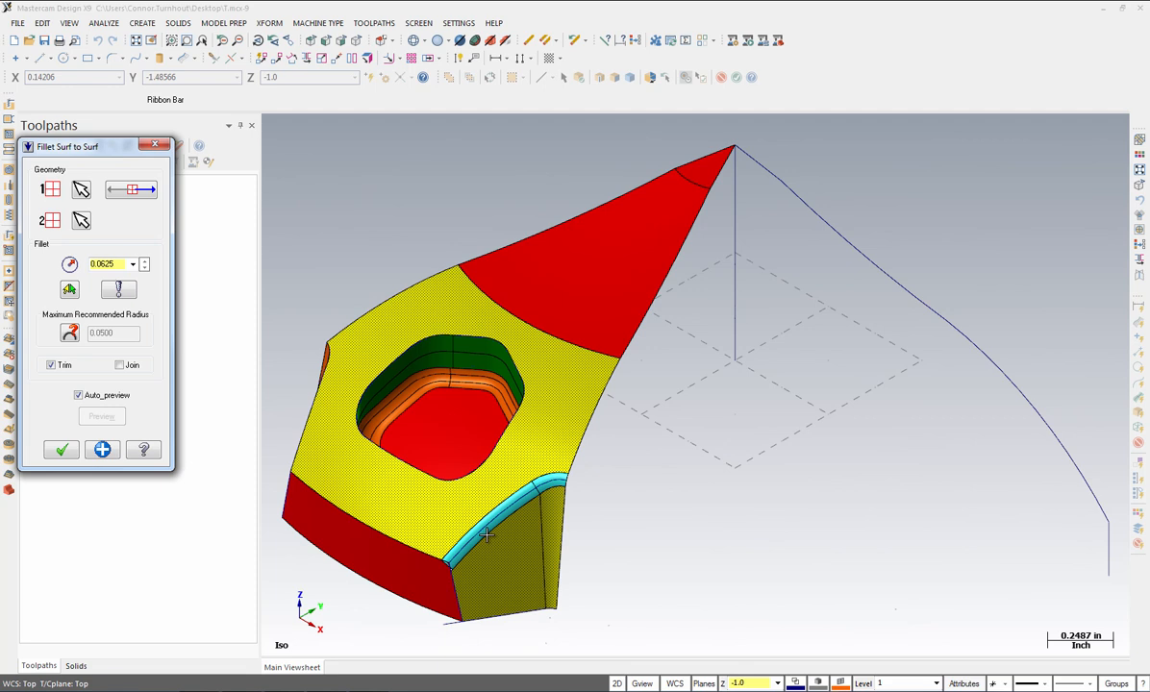
left_click(124, 198)
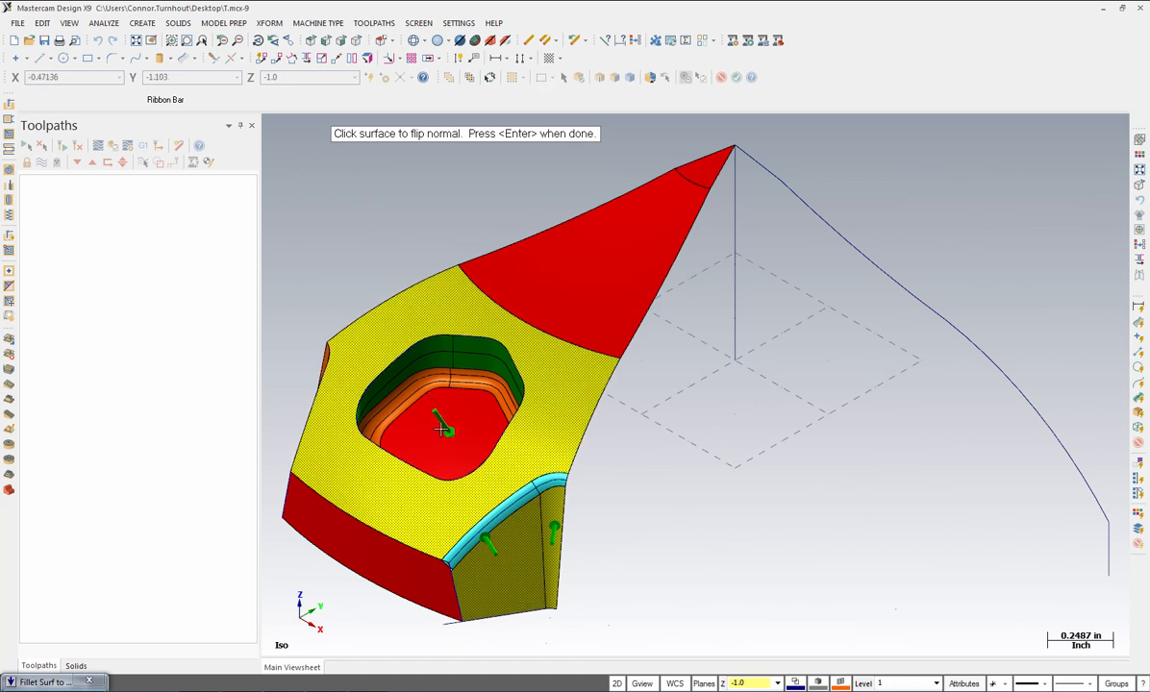
left_click(547, 418)
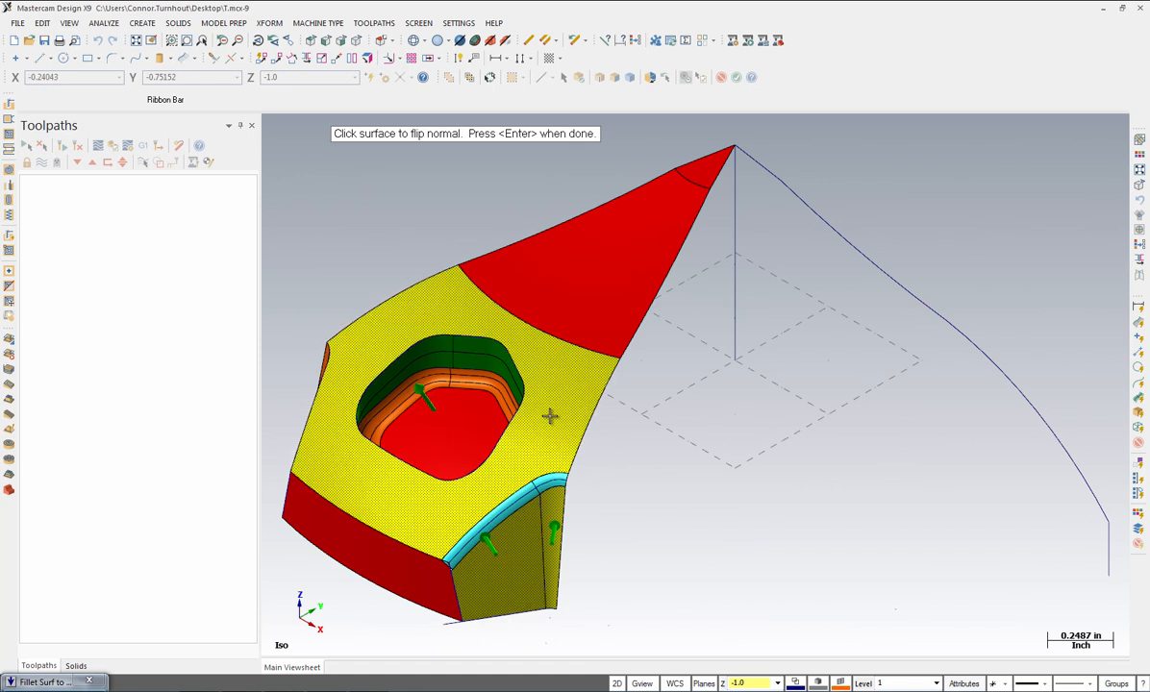
left_click(556, 410)
left_click(563, 410)
left_click(560, 410)
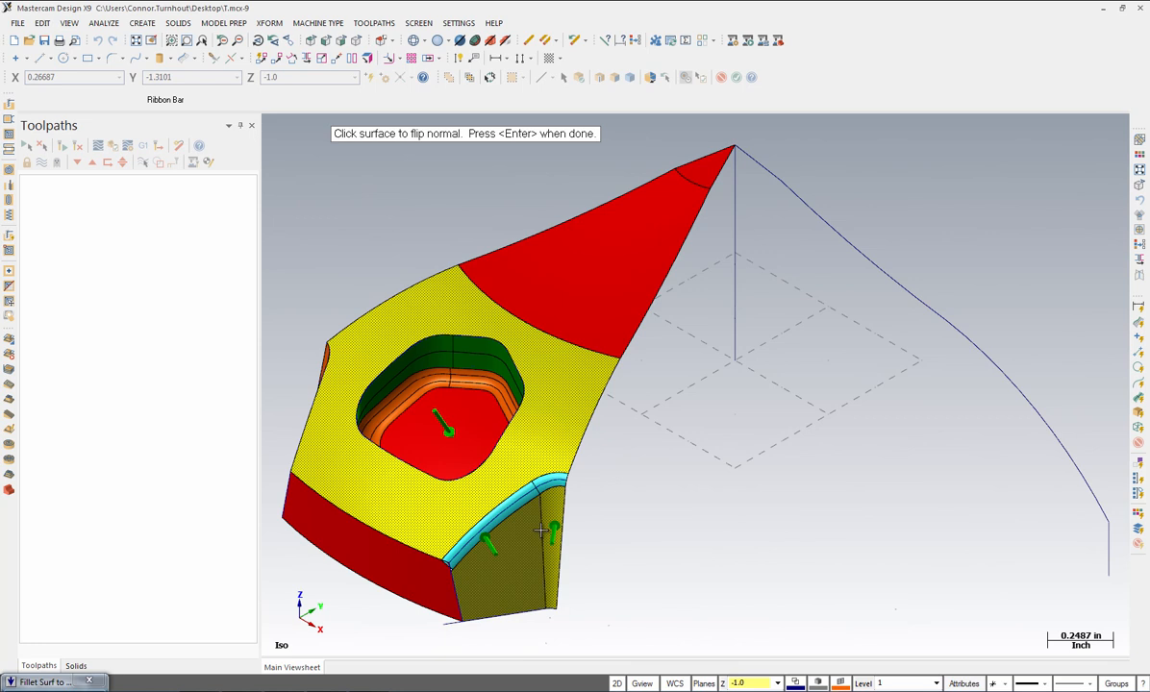
key("Return")
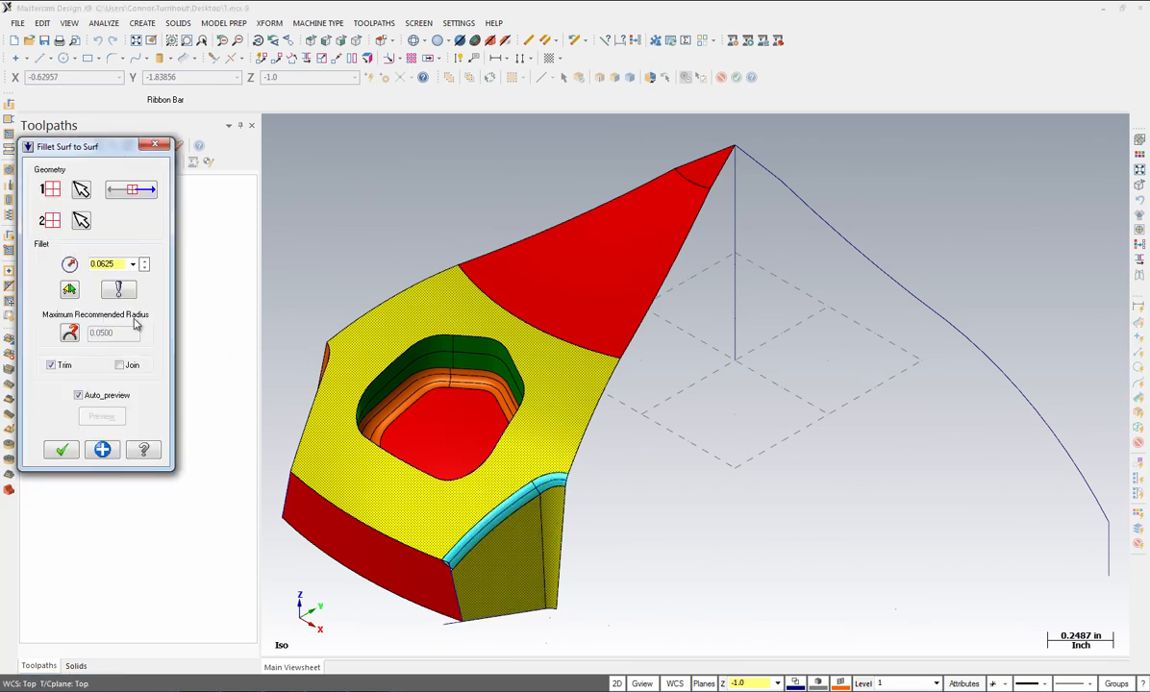
Step: Review the fillet options and apply the 0.0625 fillet
left_click(118, 292)
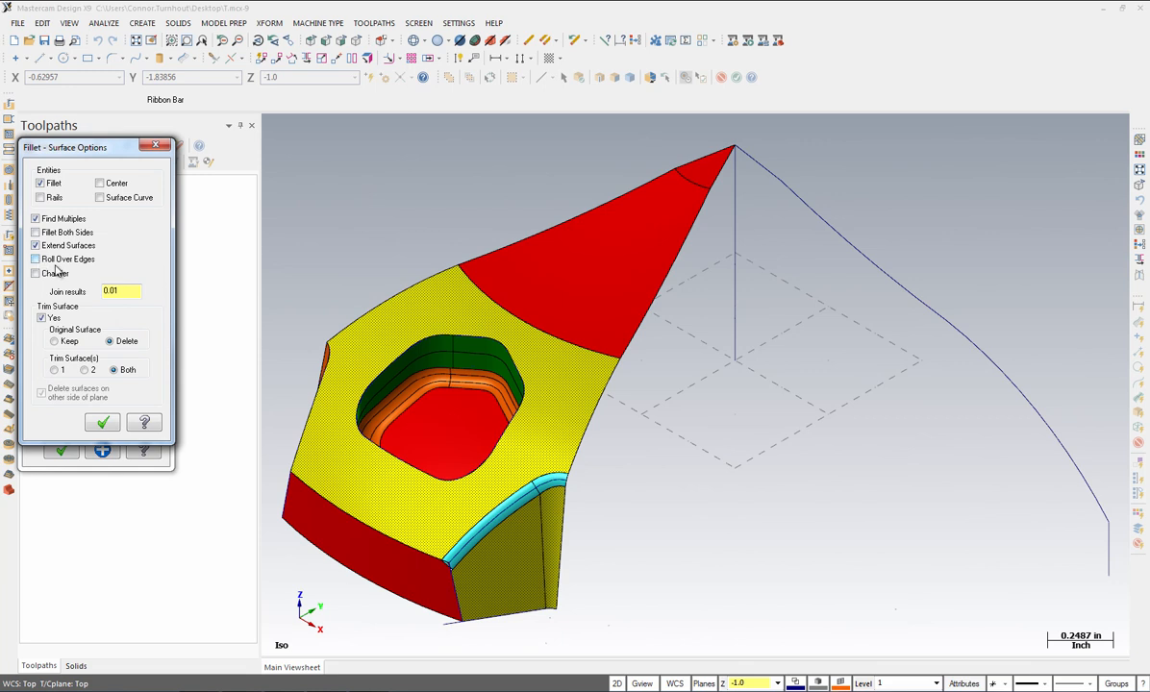
left_click(103, 423)
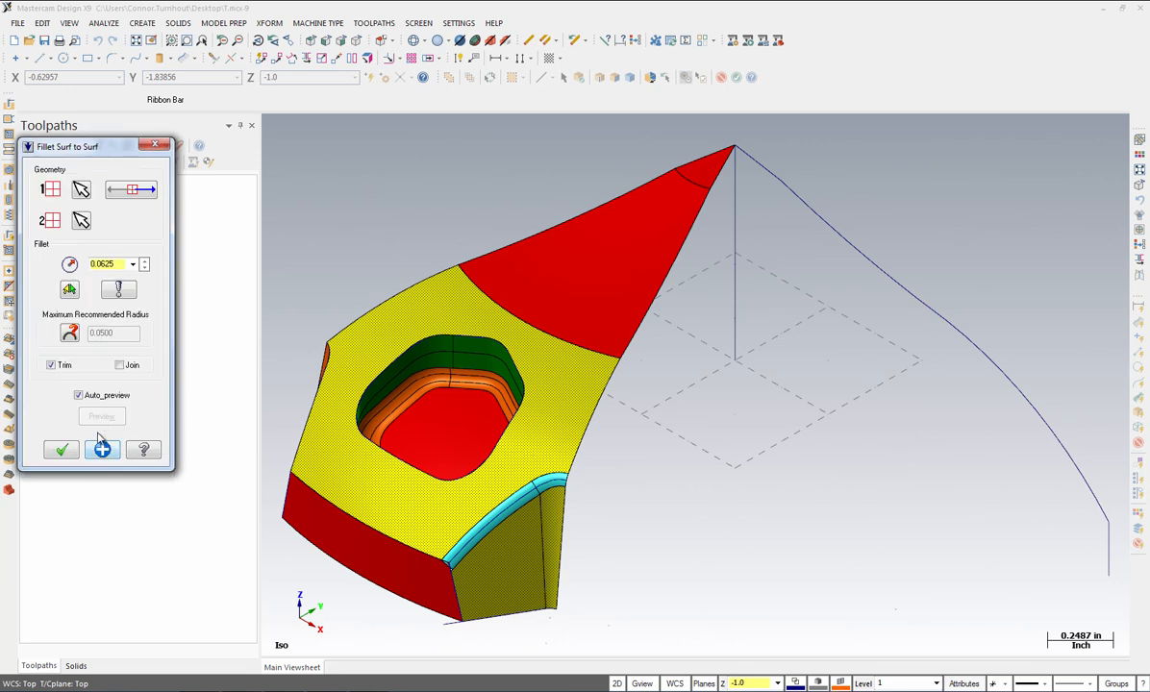
left_click(102, 450)
Step: Fillet the left orange face to the top face at 0.0625
middle_click_drag(624, 500, 683, 497)
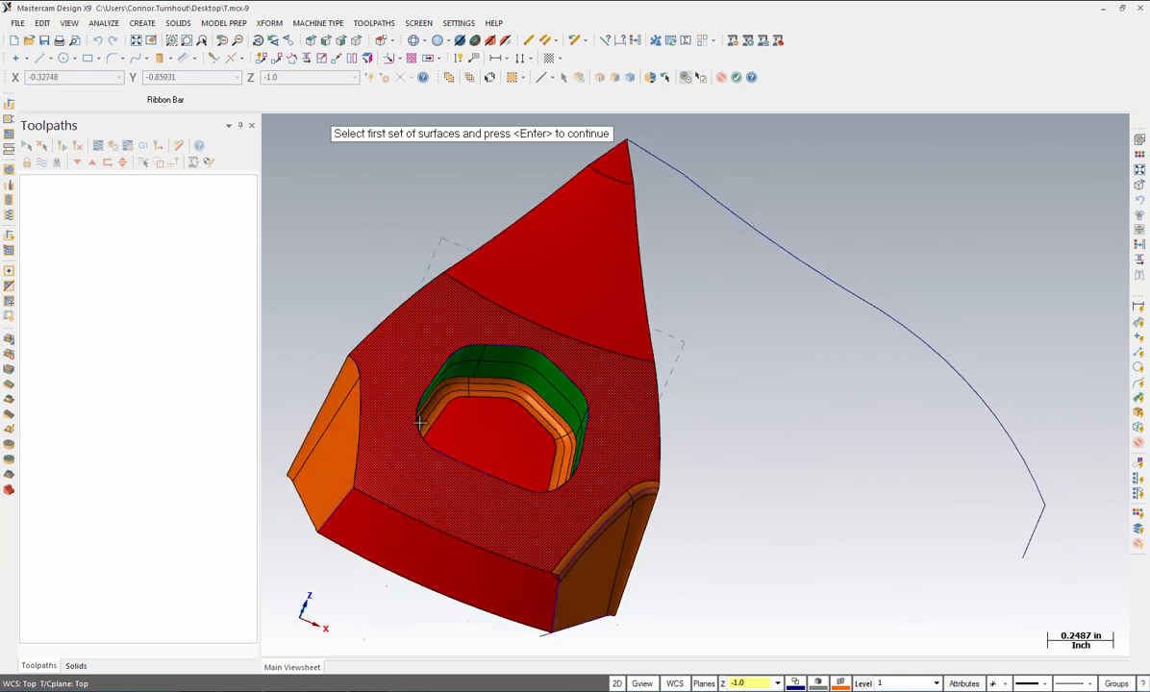
left_click(335, 388)
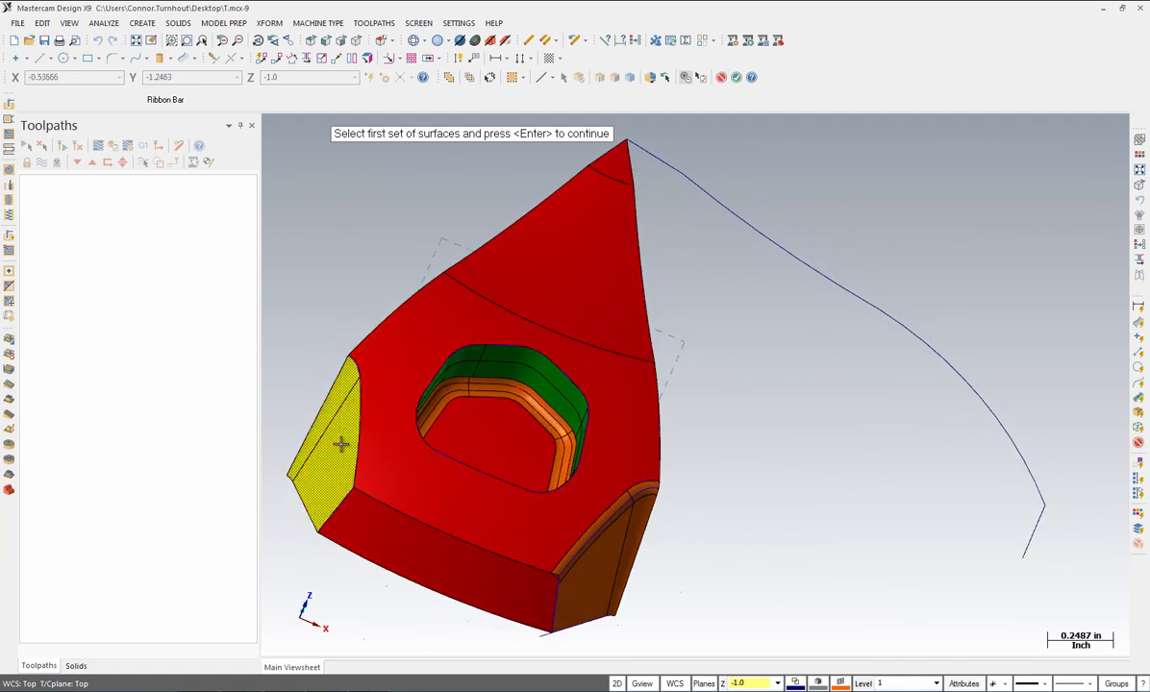
key("Return")
left_click(377, 399)
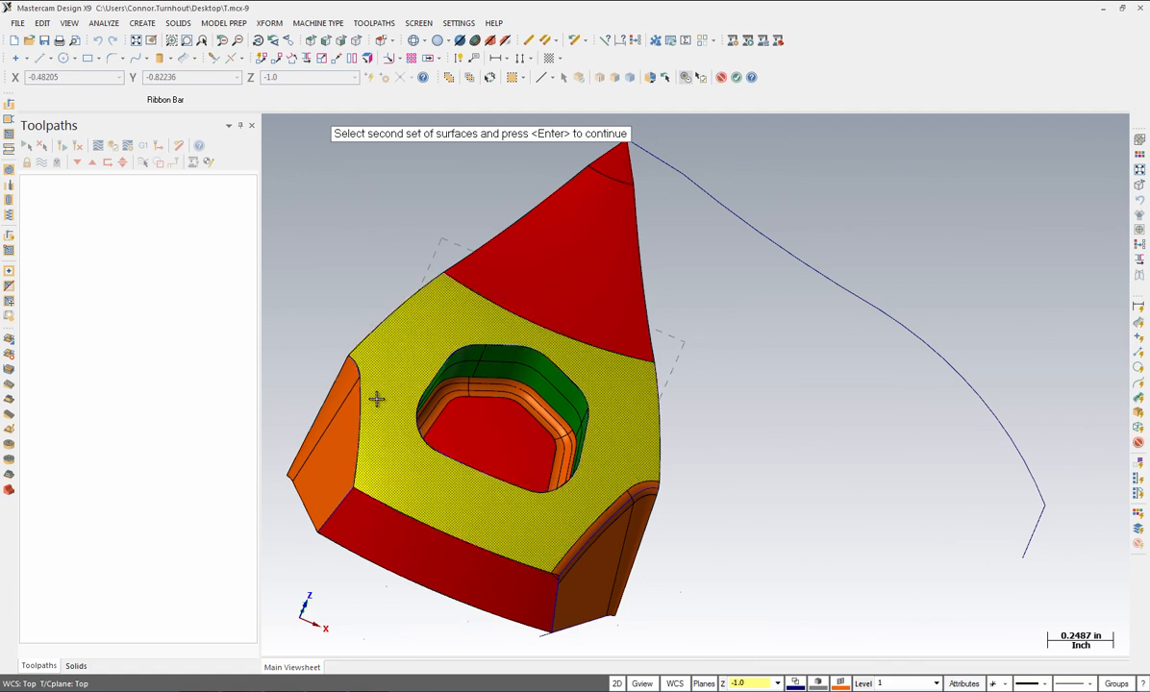
key("Return")
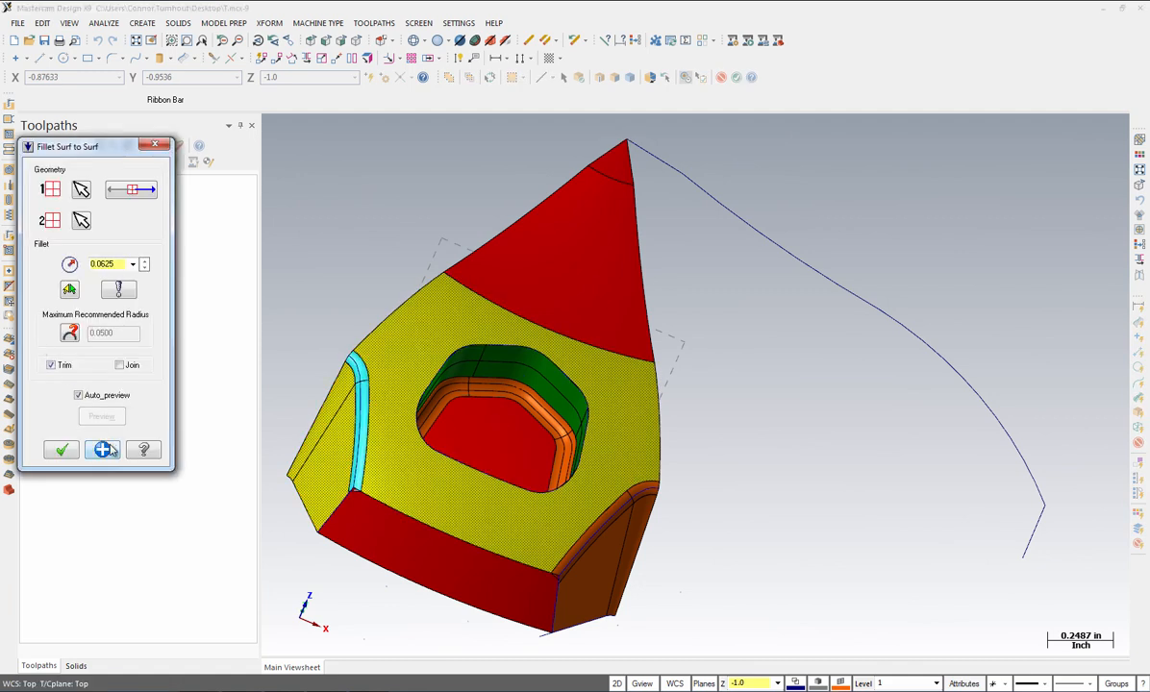
left_click(104, 449)
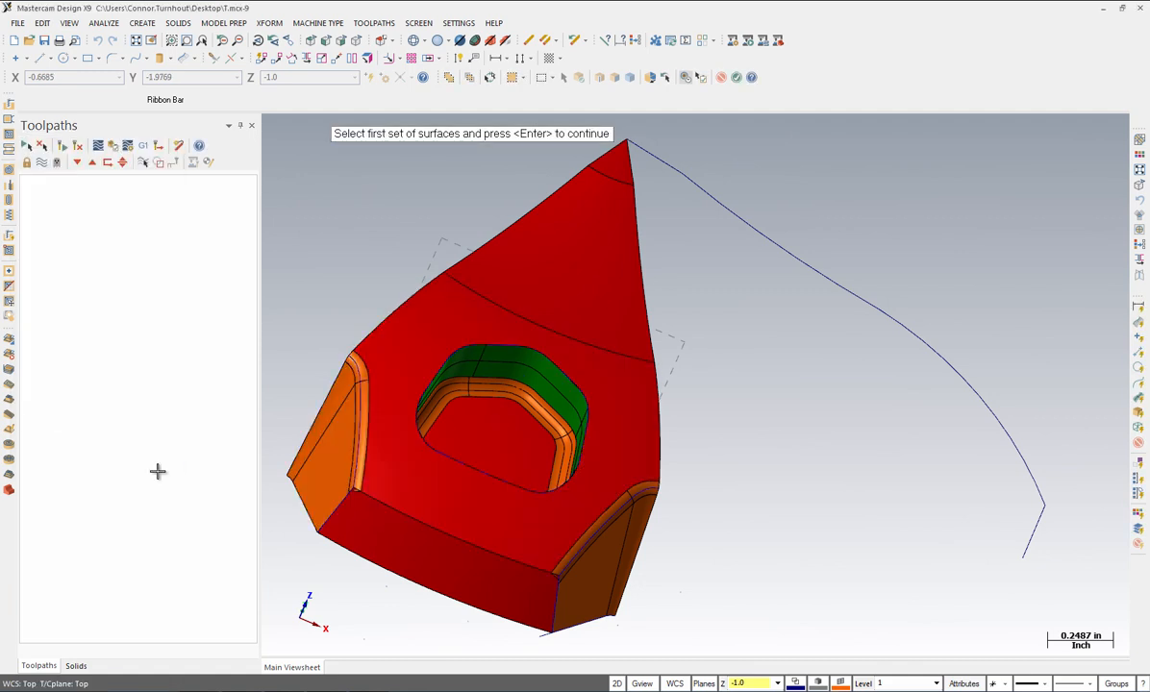
Step: Fillet the lower-right brown face to the front face at 0.0625
left_click(578, 598)
key("Return")
left_click(478, 582)
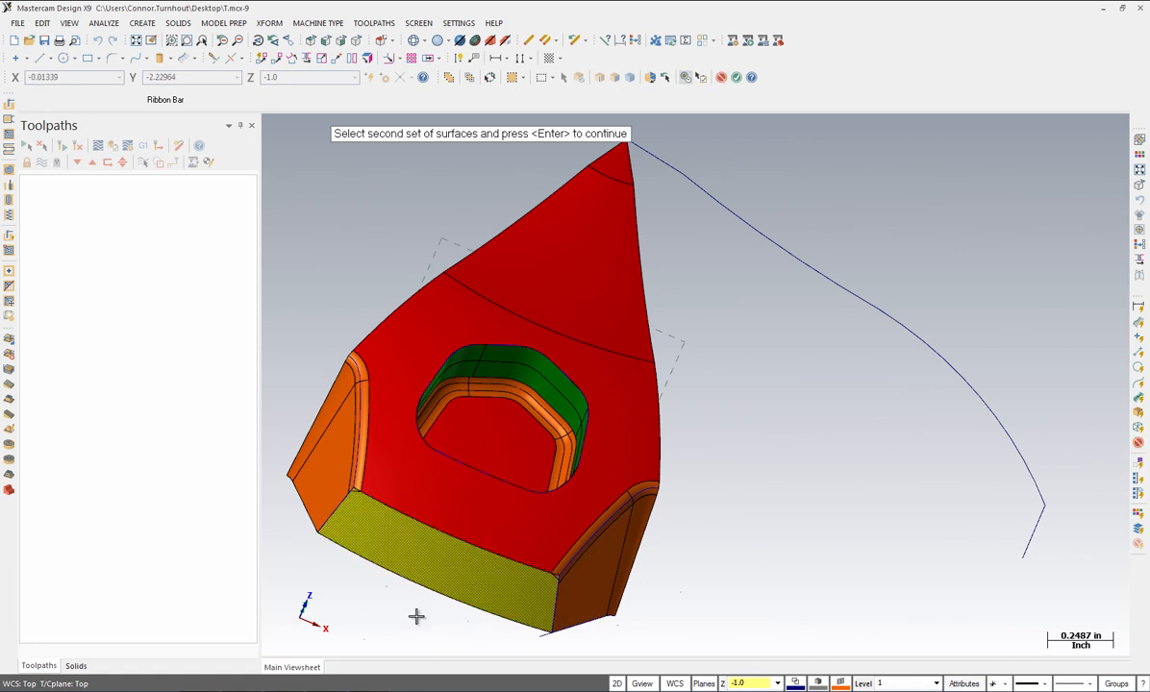
key("Return")
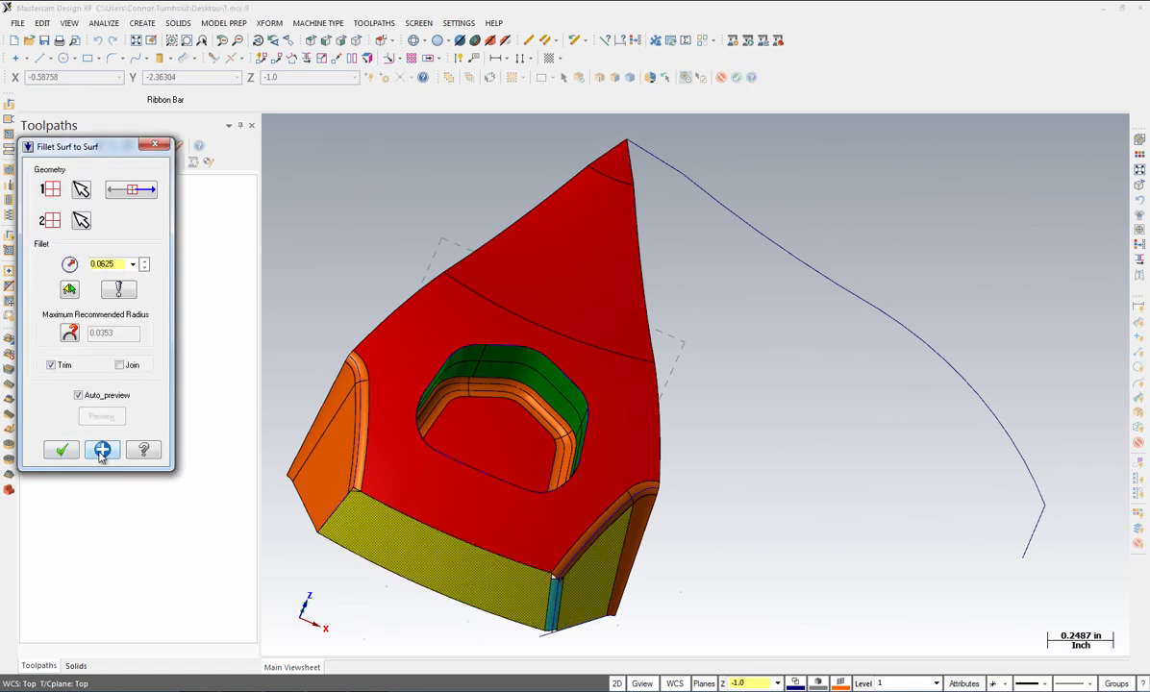
left_click(102, 449)
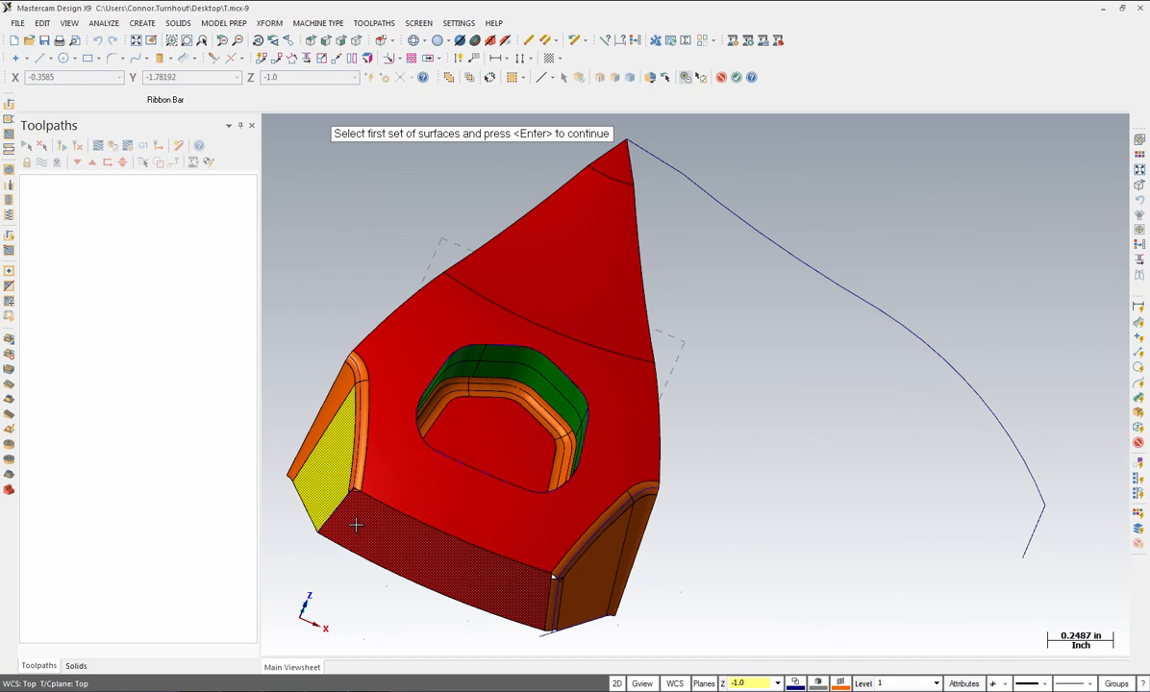
Step: Fillet the left side face to the front face at 0.0625
left_click(327, 493)
key("Return")
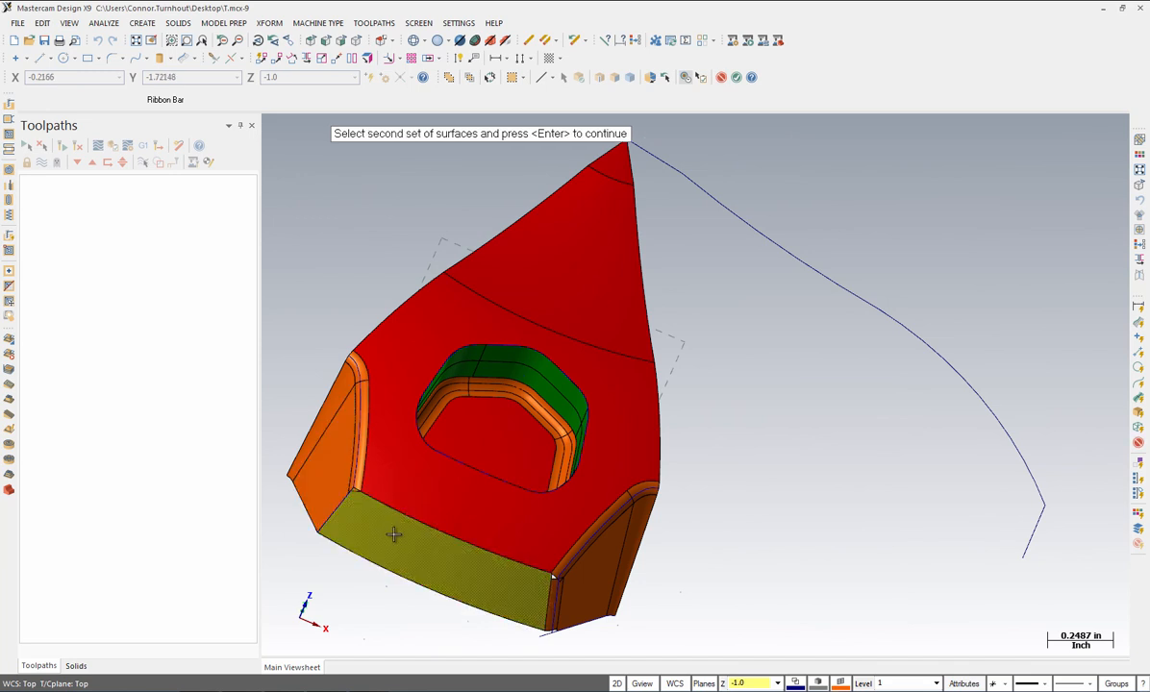
left_click(390, 535)
key("Return")
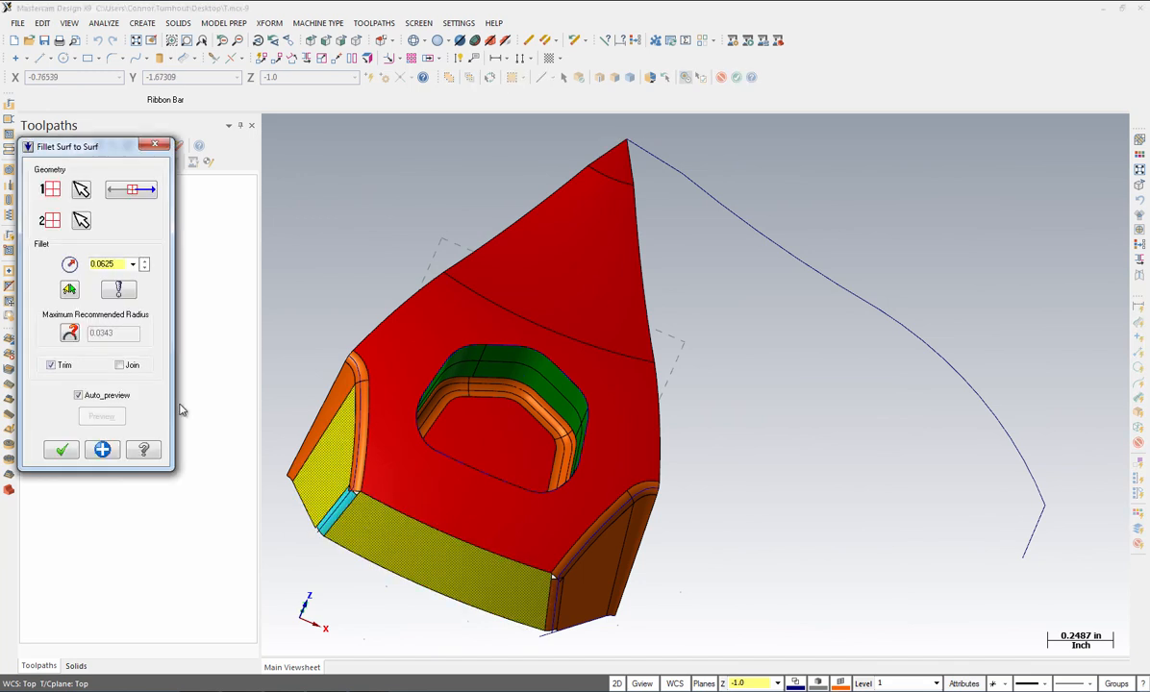
left_click(102, 451)
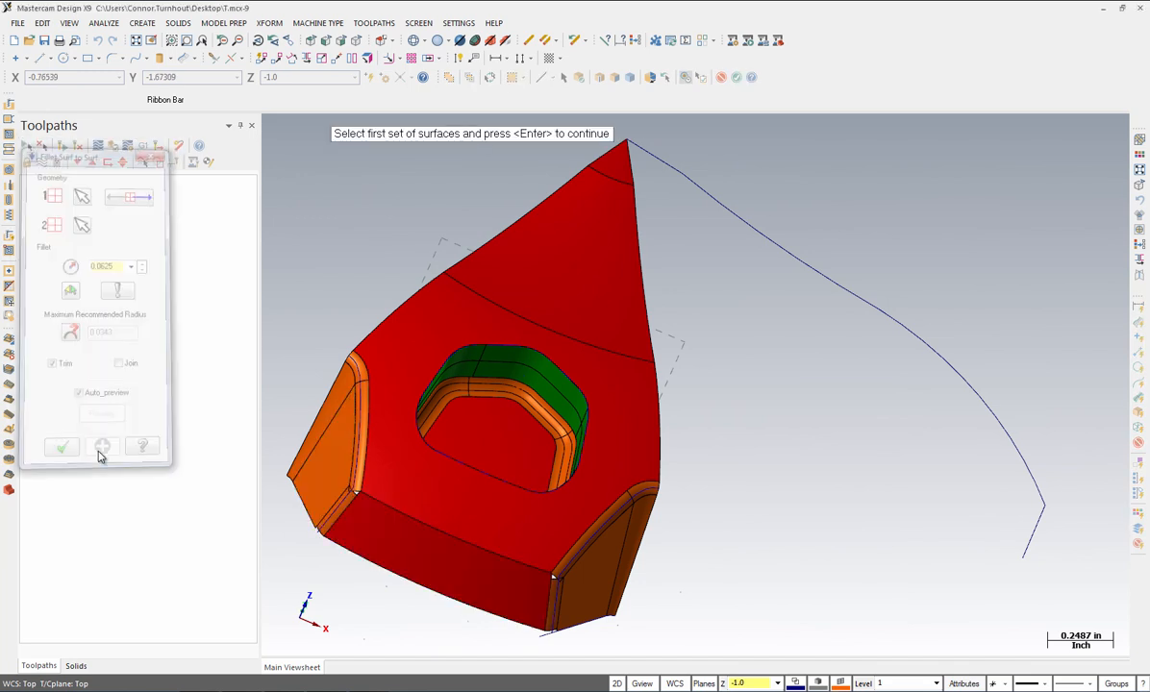
Step: Fillet the front face into the top face at 0.0625 after checking options and normals
left_click(392, 539)
key("Return")
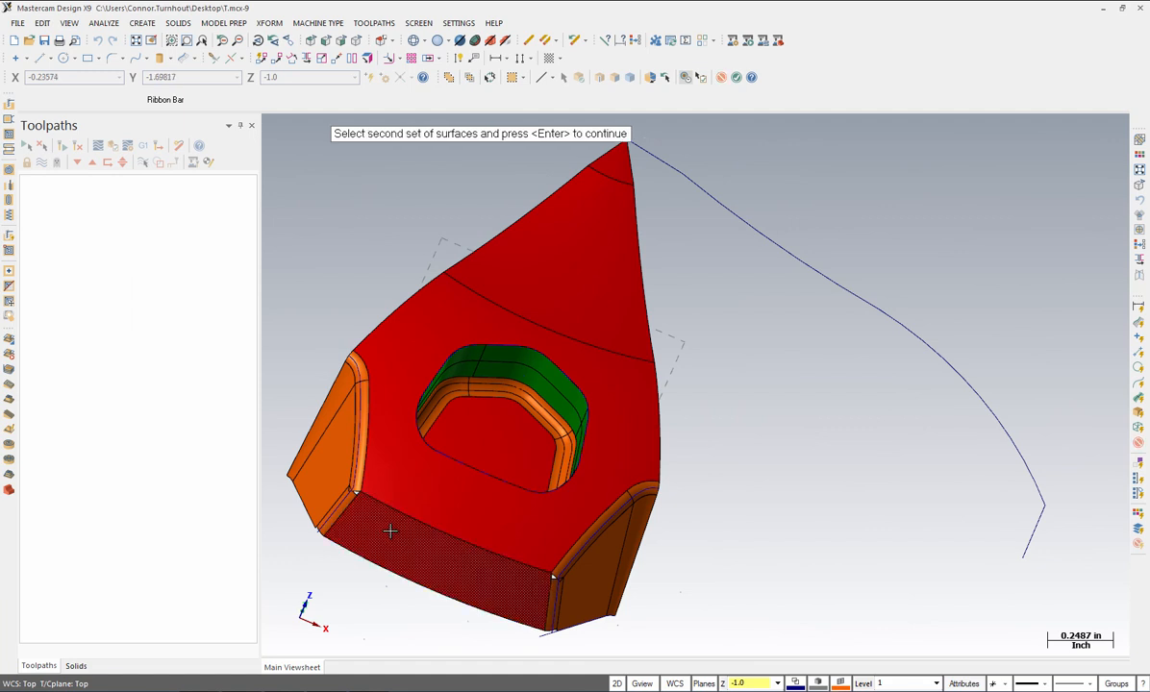
left_click(420, 485)
key("Return")
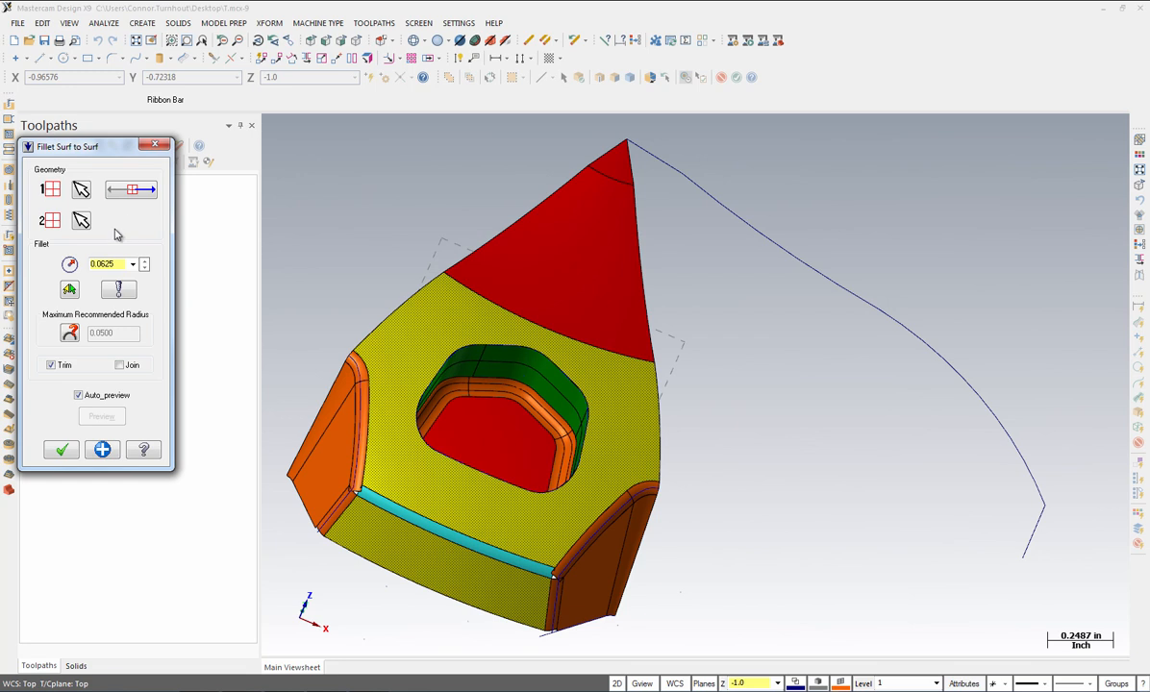
left_click(118, 289)
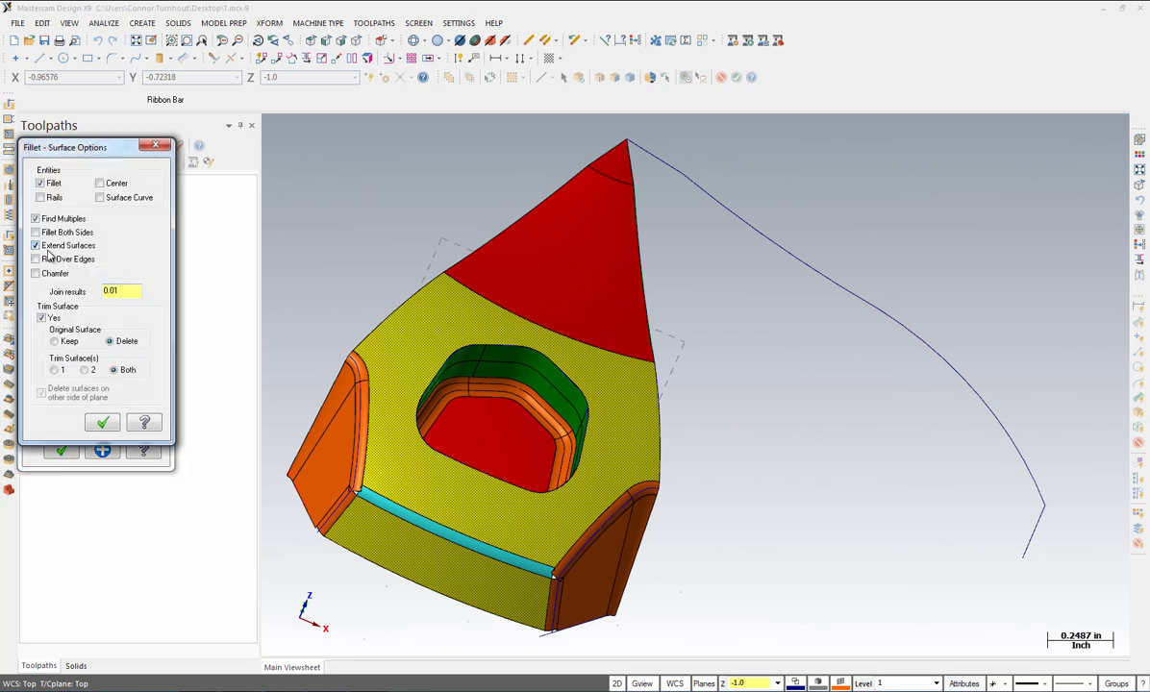
left_click(102, 423)
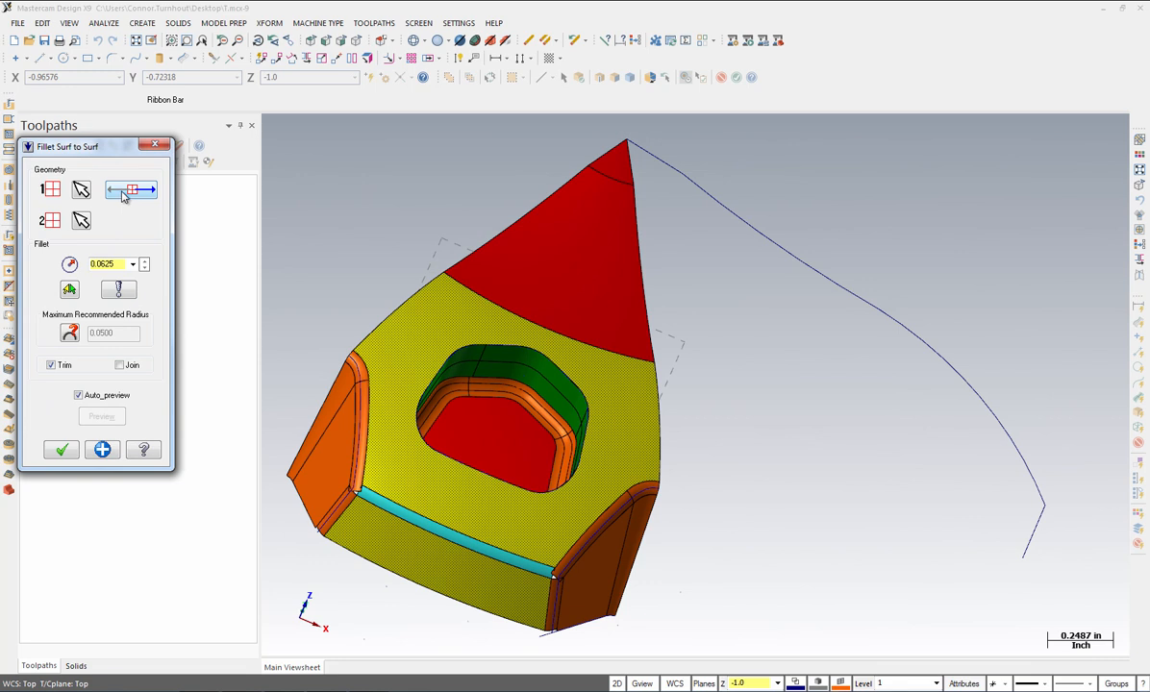
left_click(116, 190)
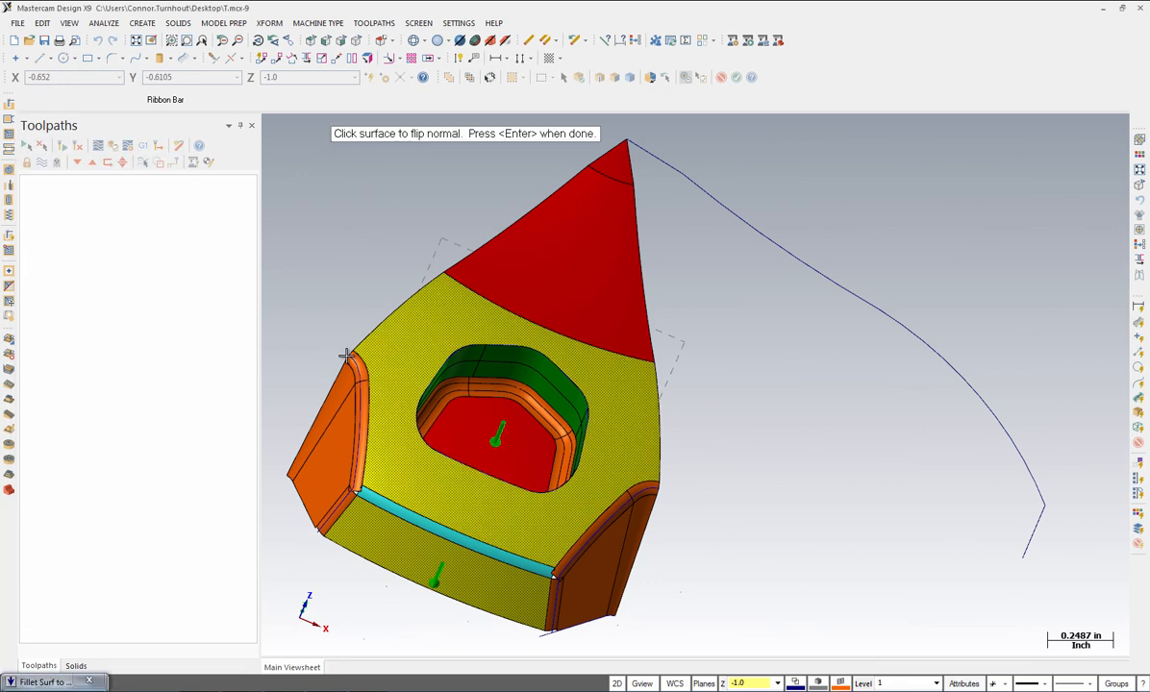
key("Return")
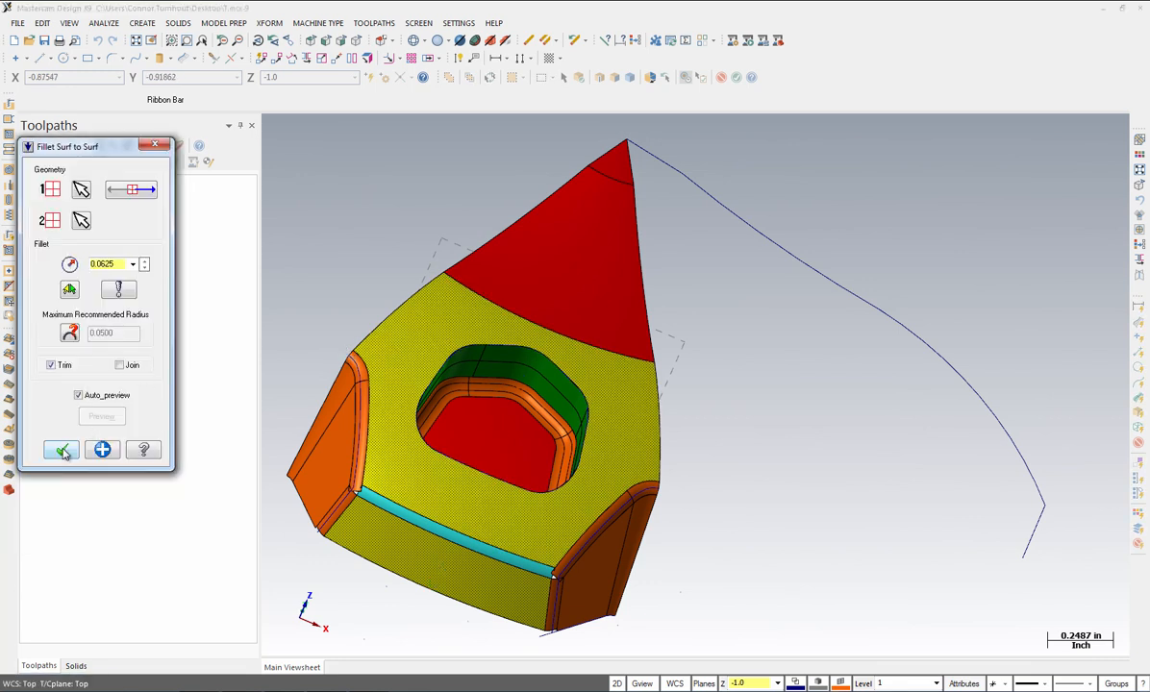
left_click(61, 451)
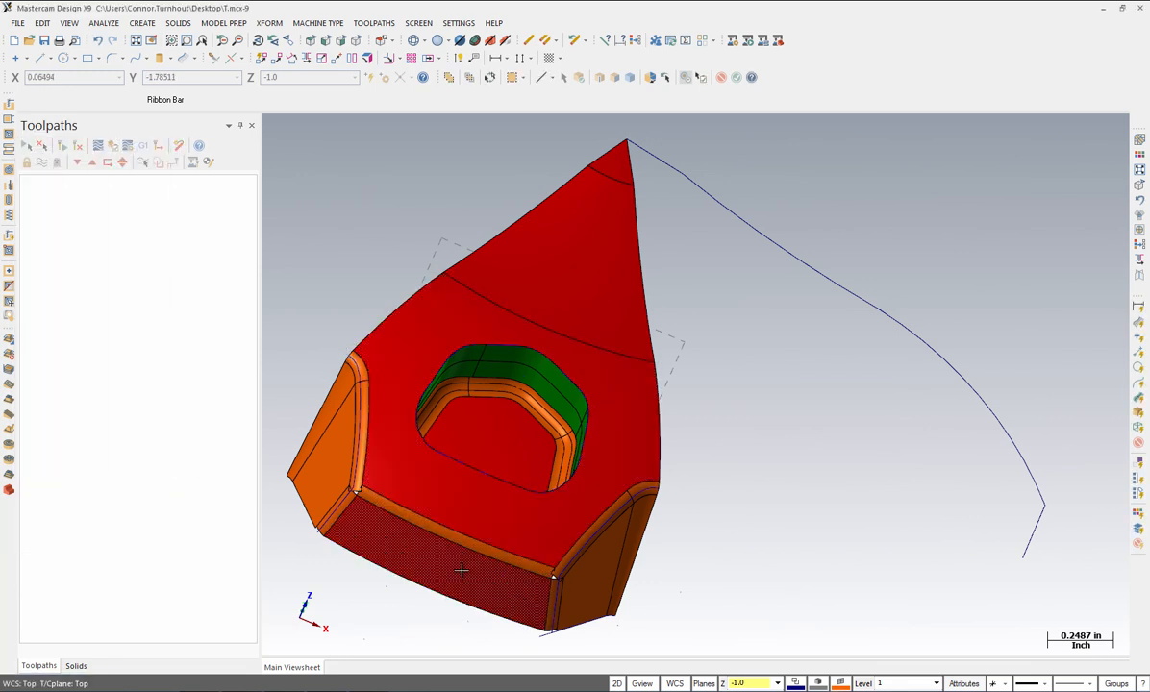
Step: Blend the left front corner with a 3-fillet blend of its three meeting fillets
scroll(415, 509, "up", 2)
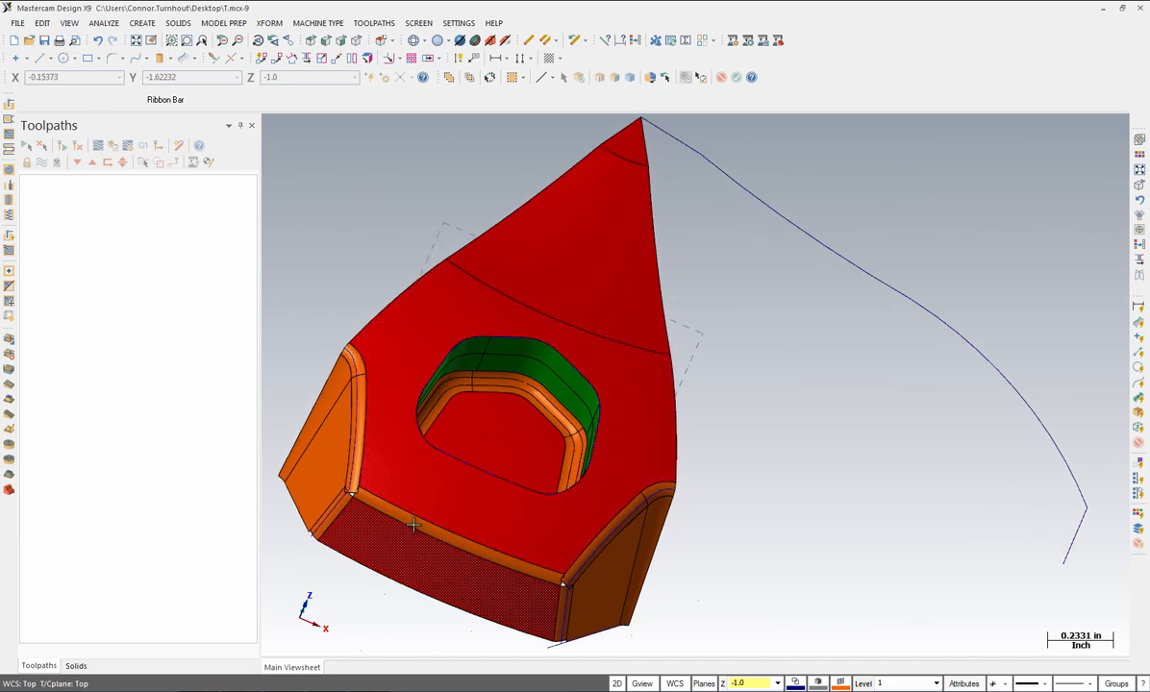
scroll(409, 585, "up", 2)
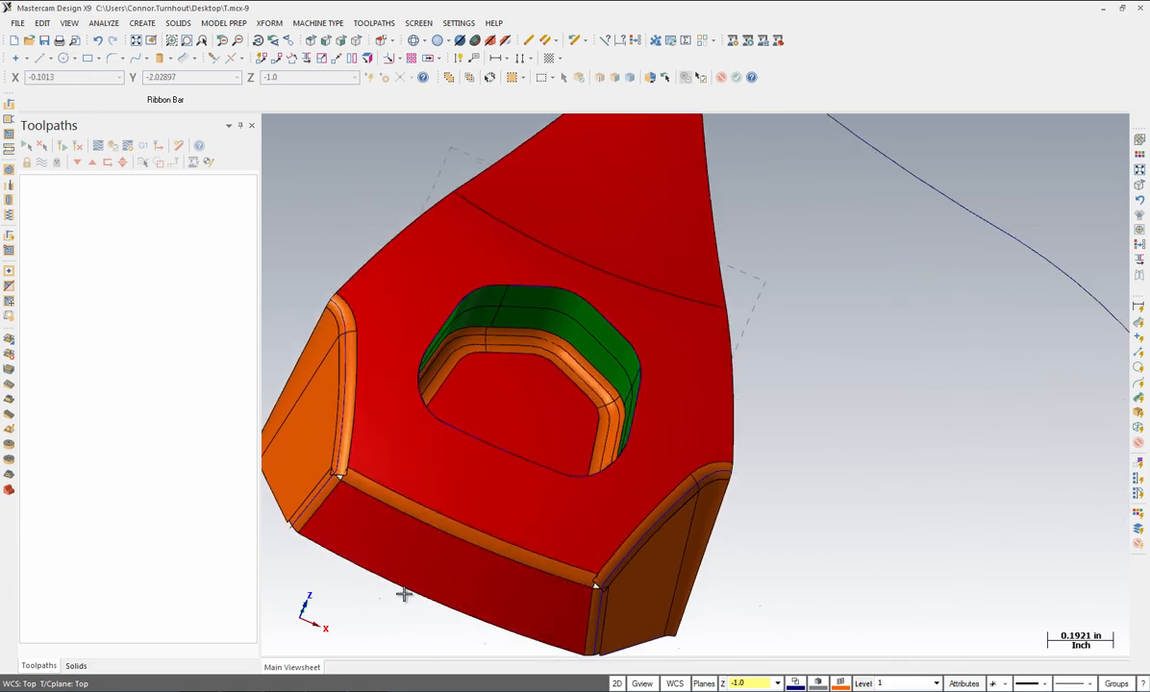
left_click(139, 23)
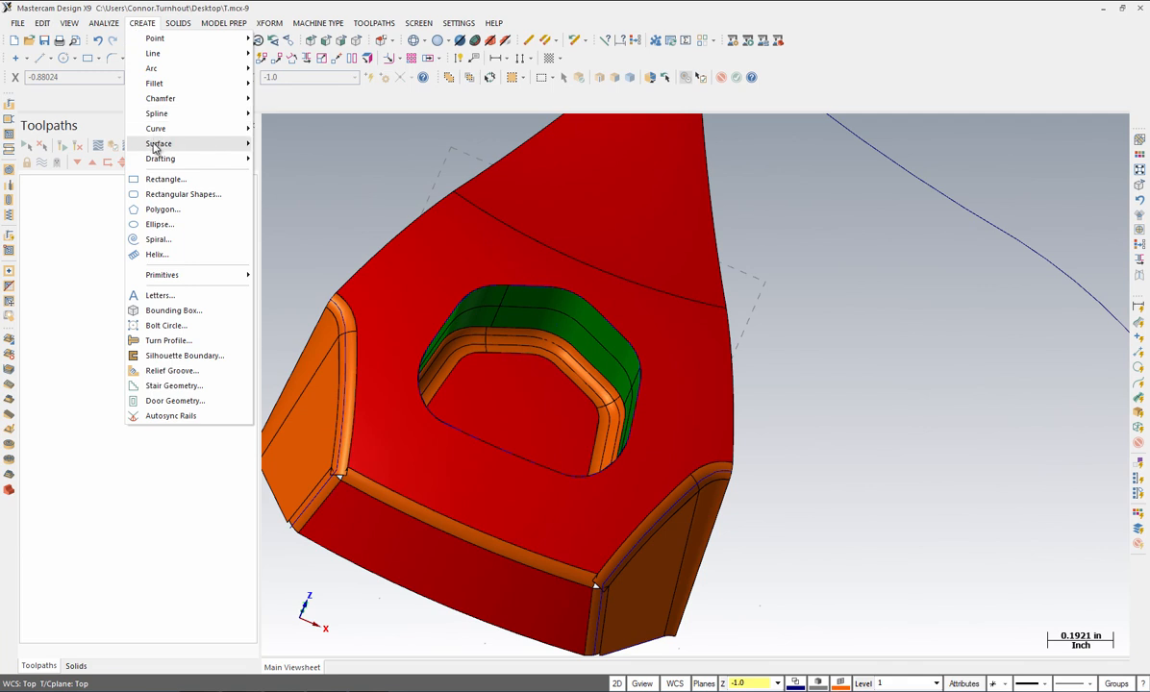
mouse_move(152, 143)
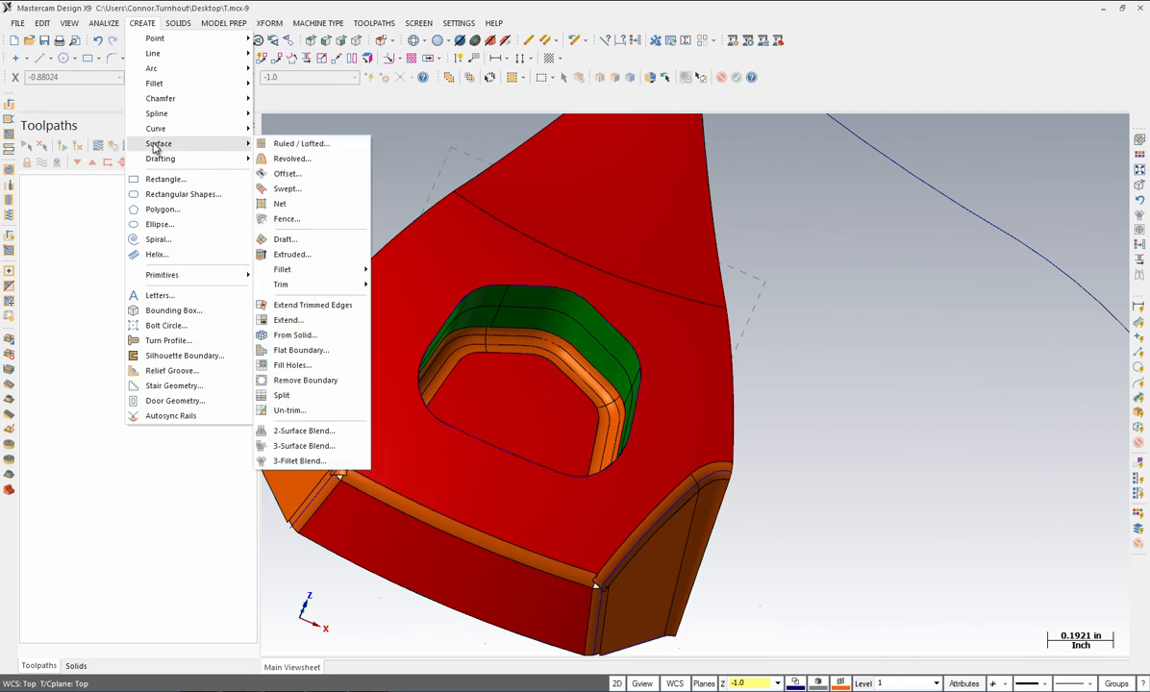
left_click(296, 462)
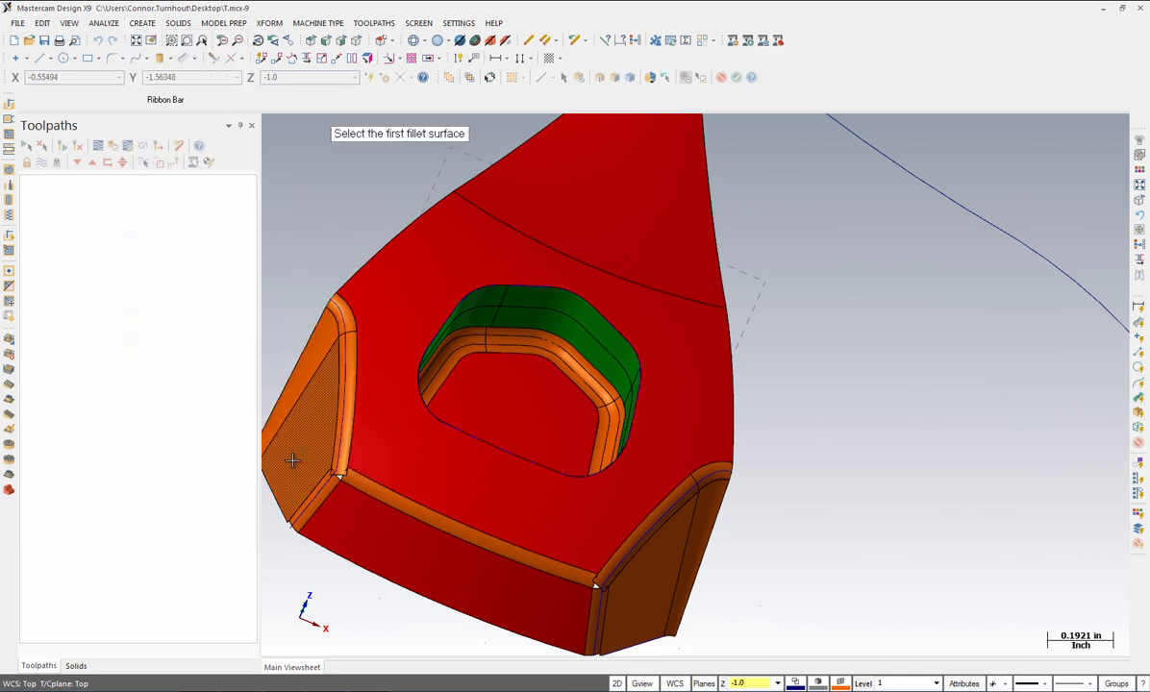
left_click(341, 442)
left_click(320, 493)
left_click(338, 484)
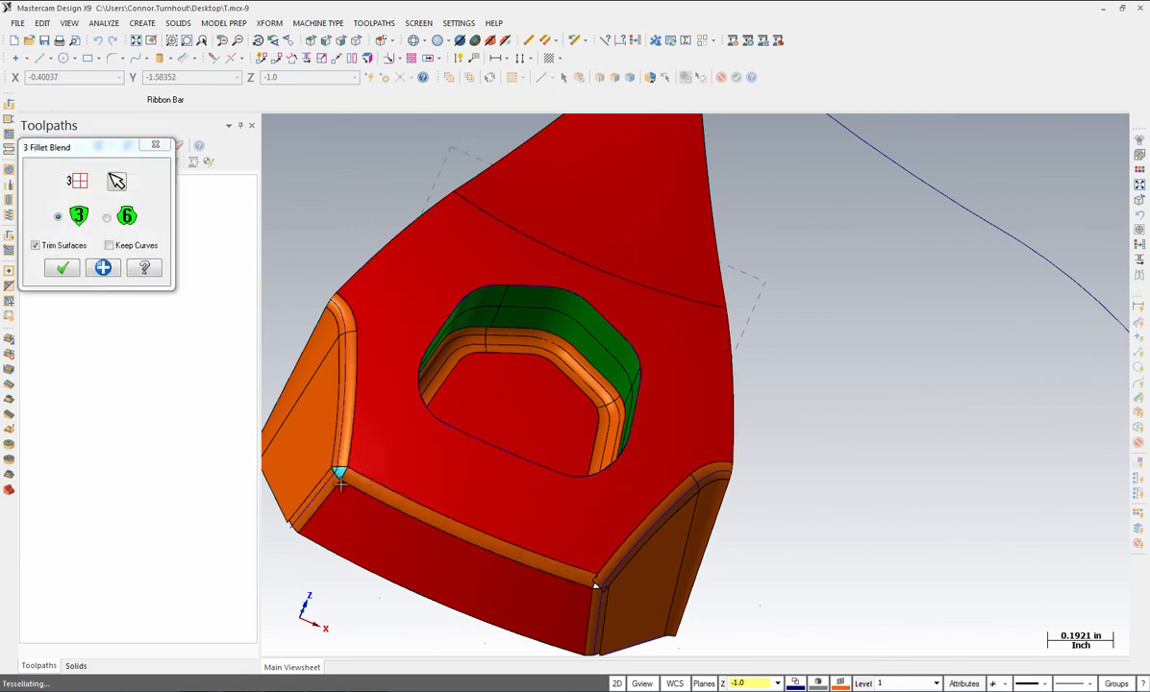
left_click(103, 268)
Step: Blend the right front corner from its three fillets, then show the part in isometric view
left_click(597, 575)
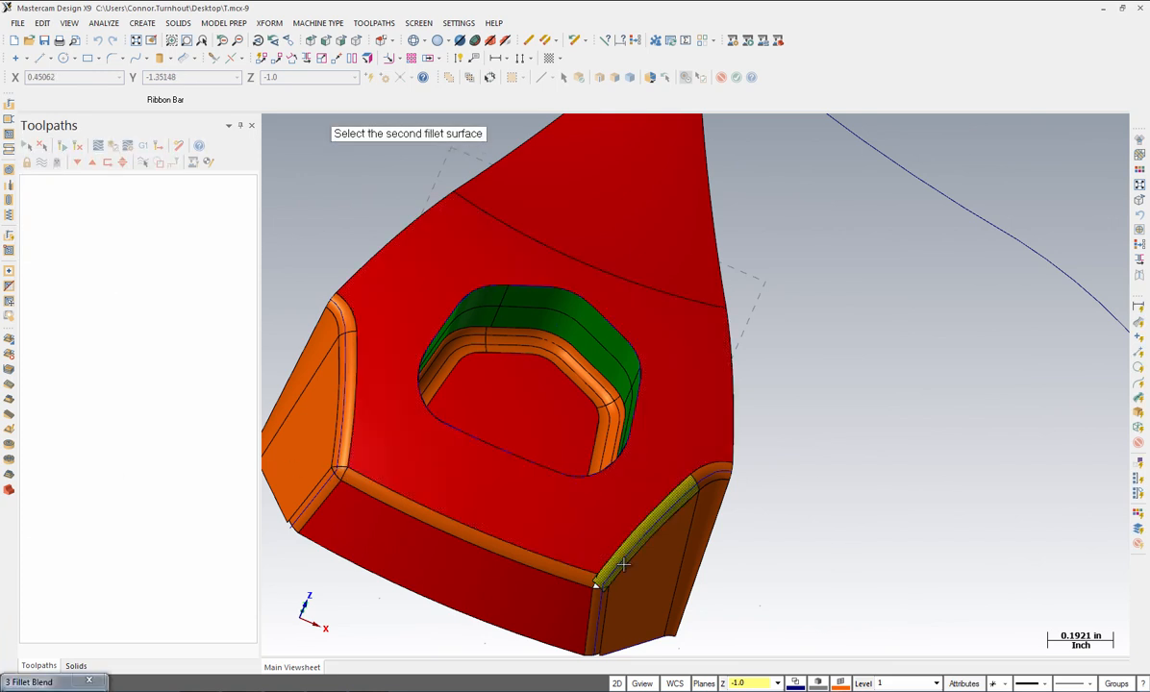
left_click(558, 569)
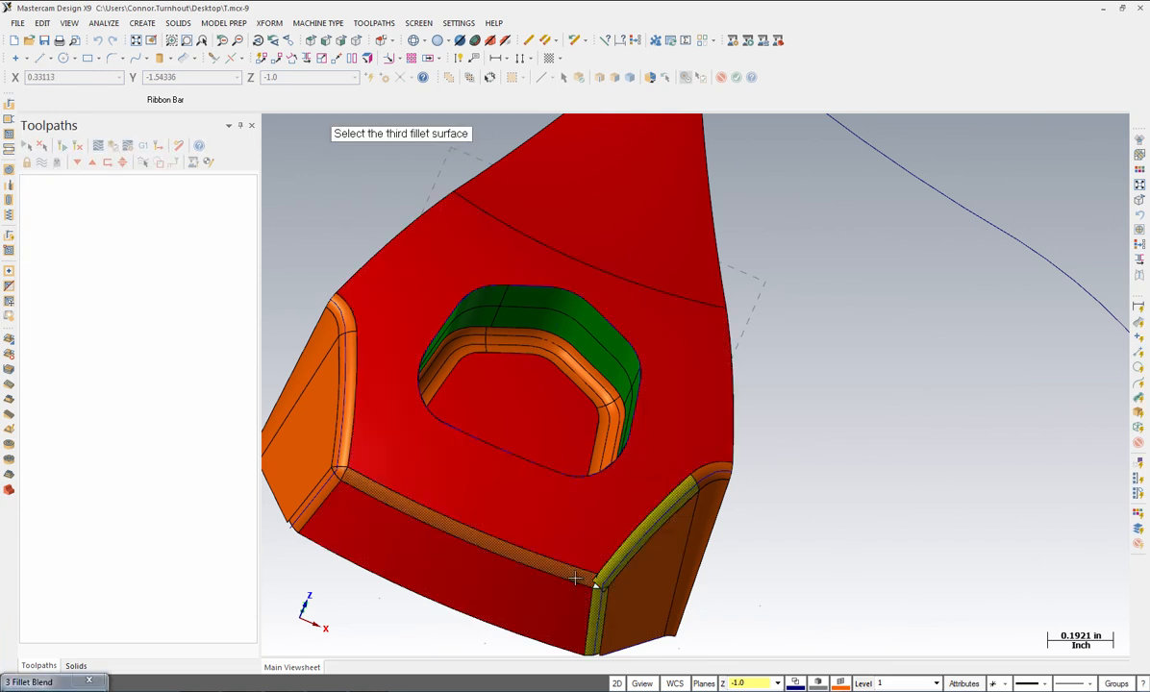
left_click(572, 576)
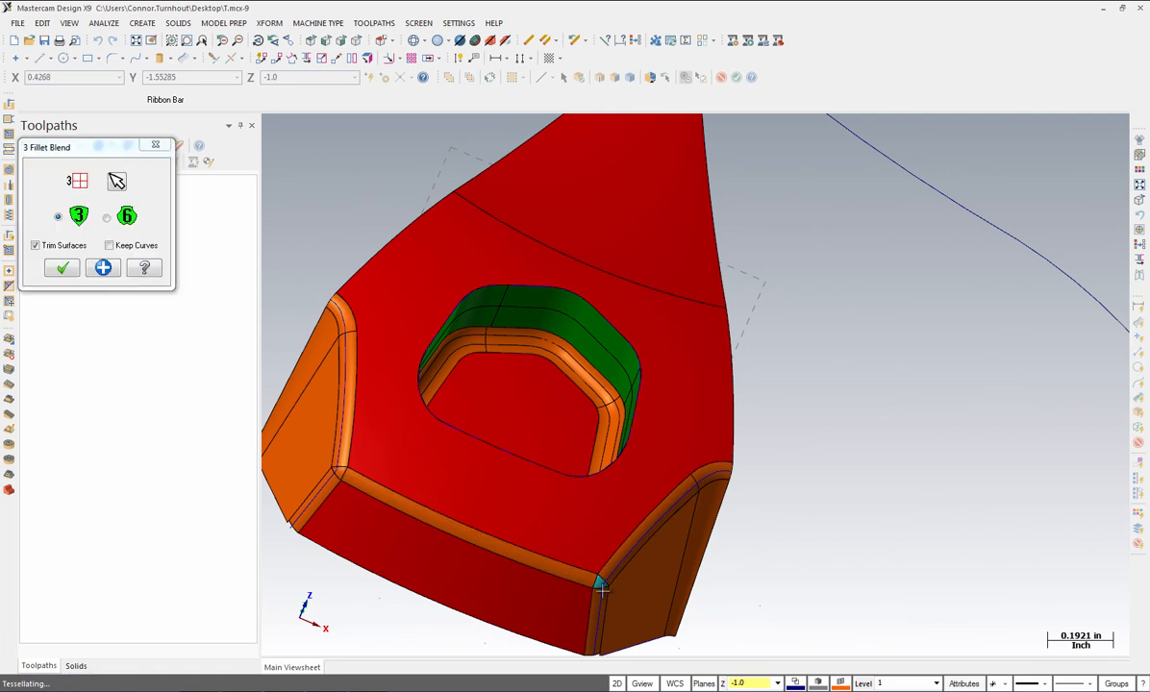
left_click(62, 268)
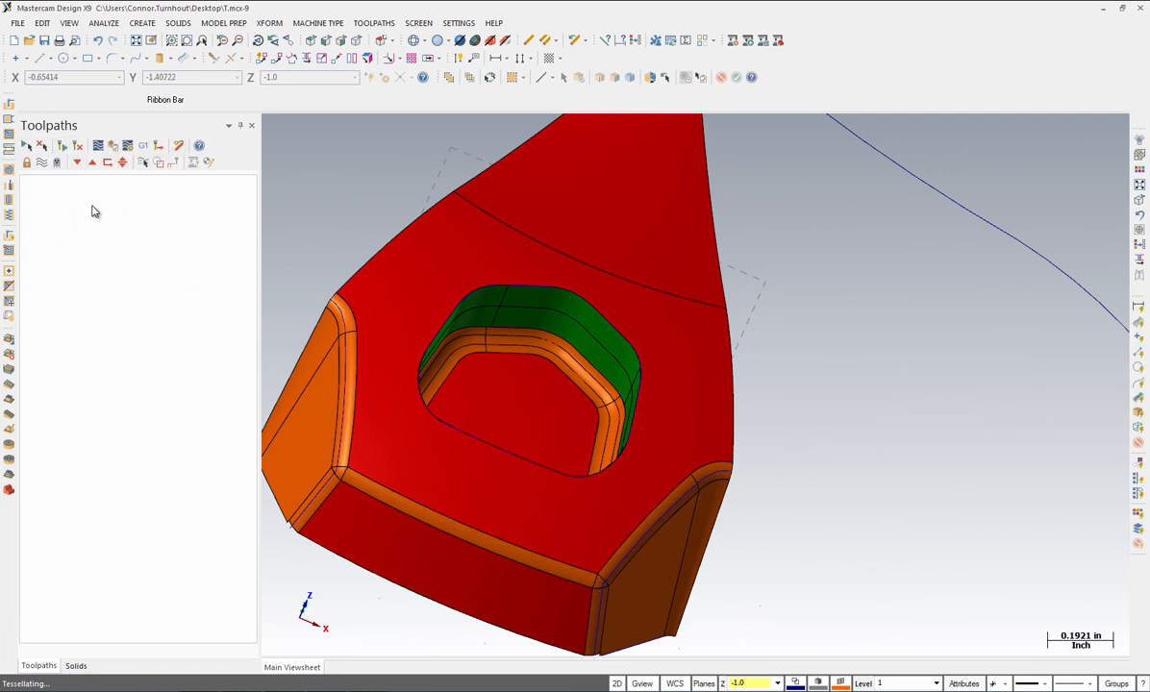
left_click(137, 40)
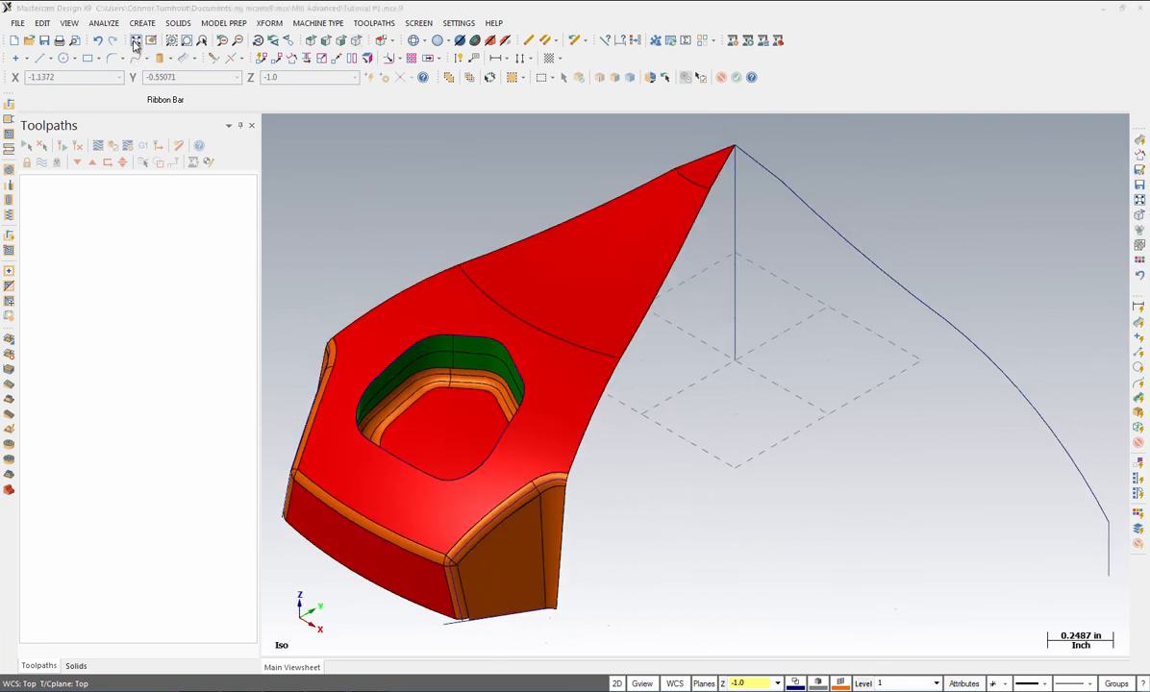
Step: Rotate copies of all wedge surfaces at 45°, then fit the view and toggle normal shading
left_click(273, 23)
left_click(284, 84)
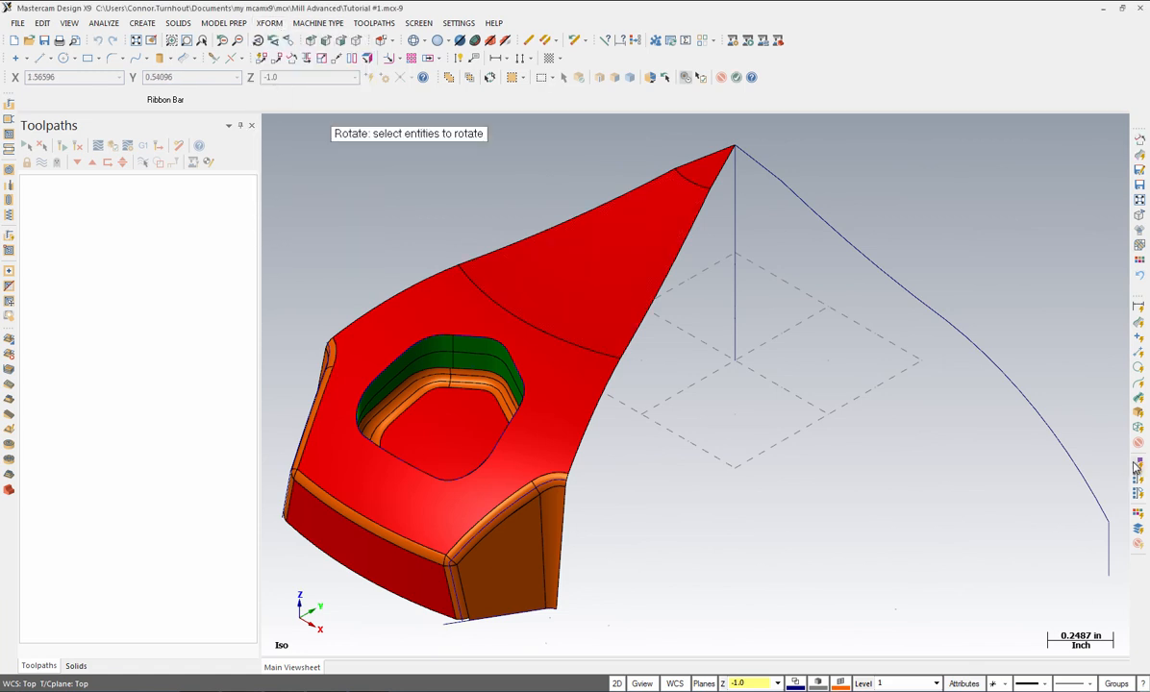
left_click(1140, 403)
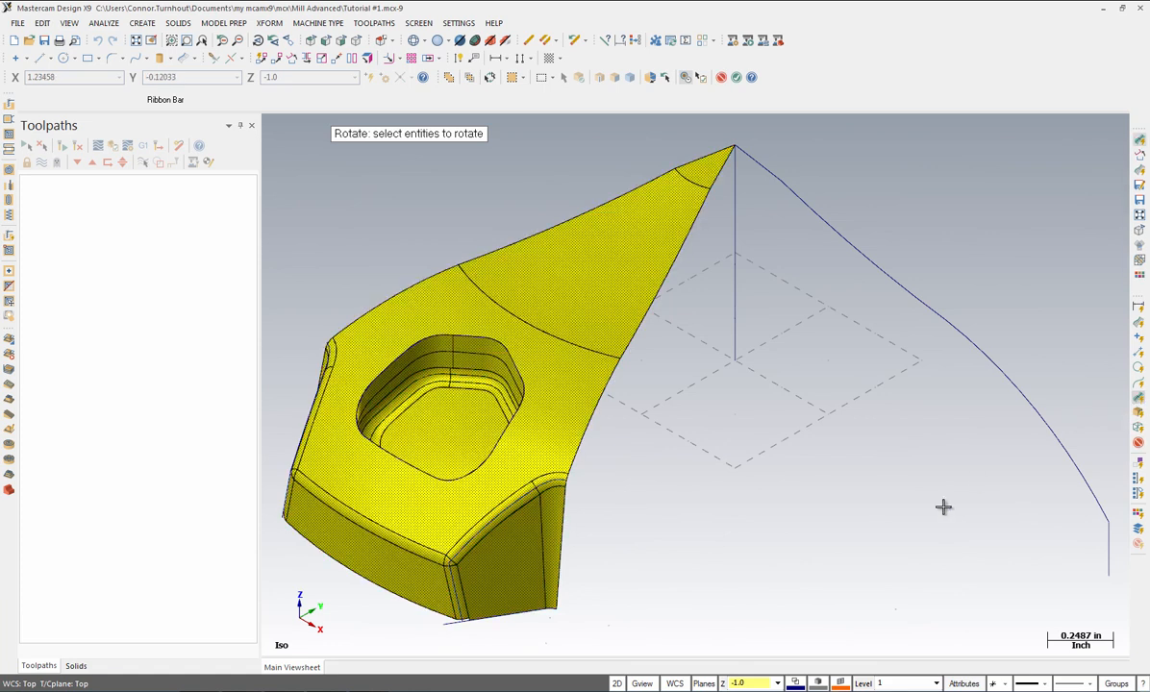
key("Return")
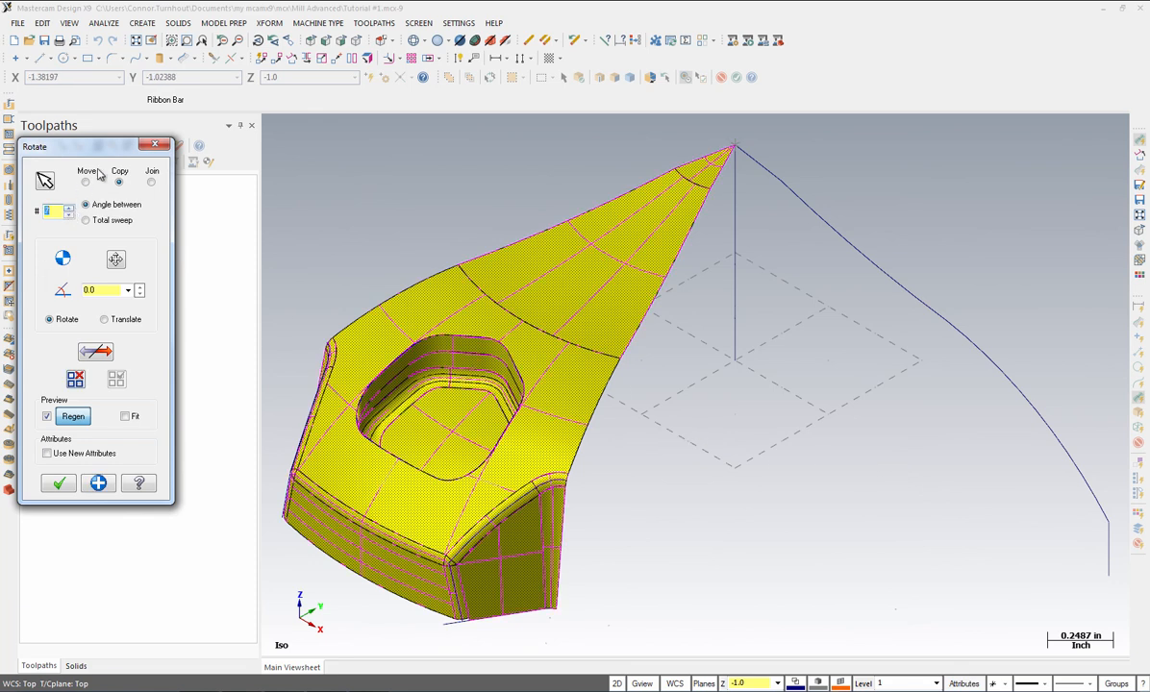
left_click(100, 291)
key("Return")
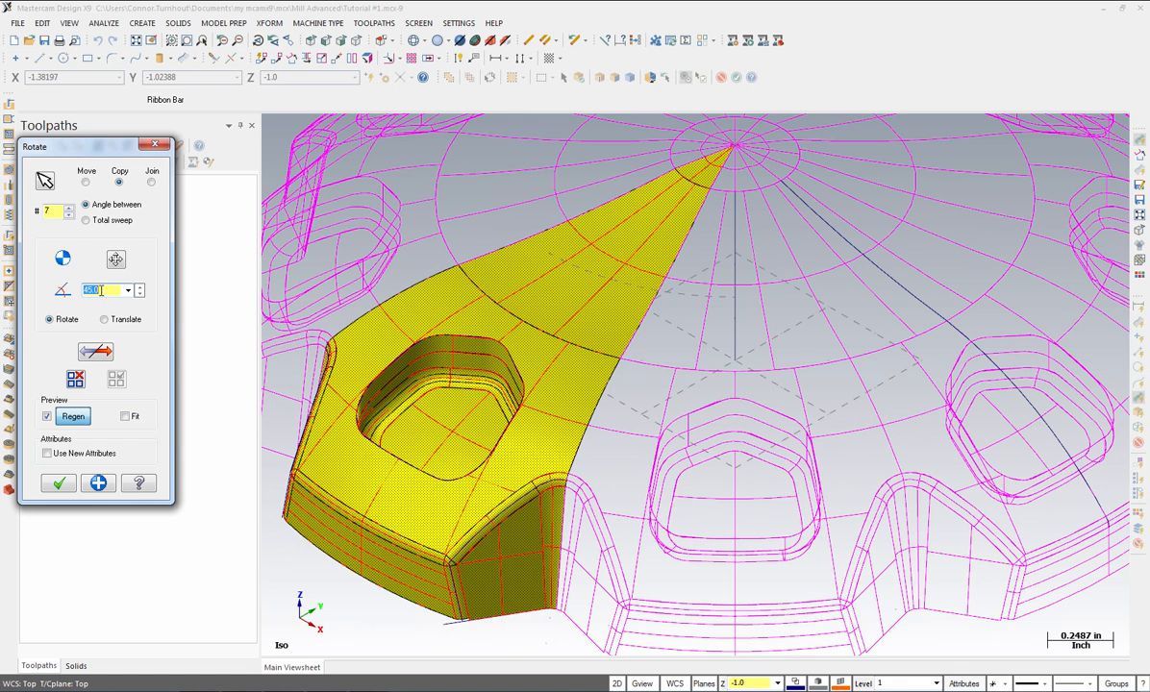
left_click(59, 483)
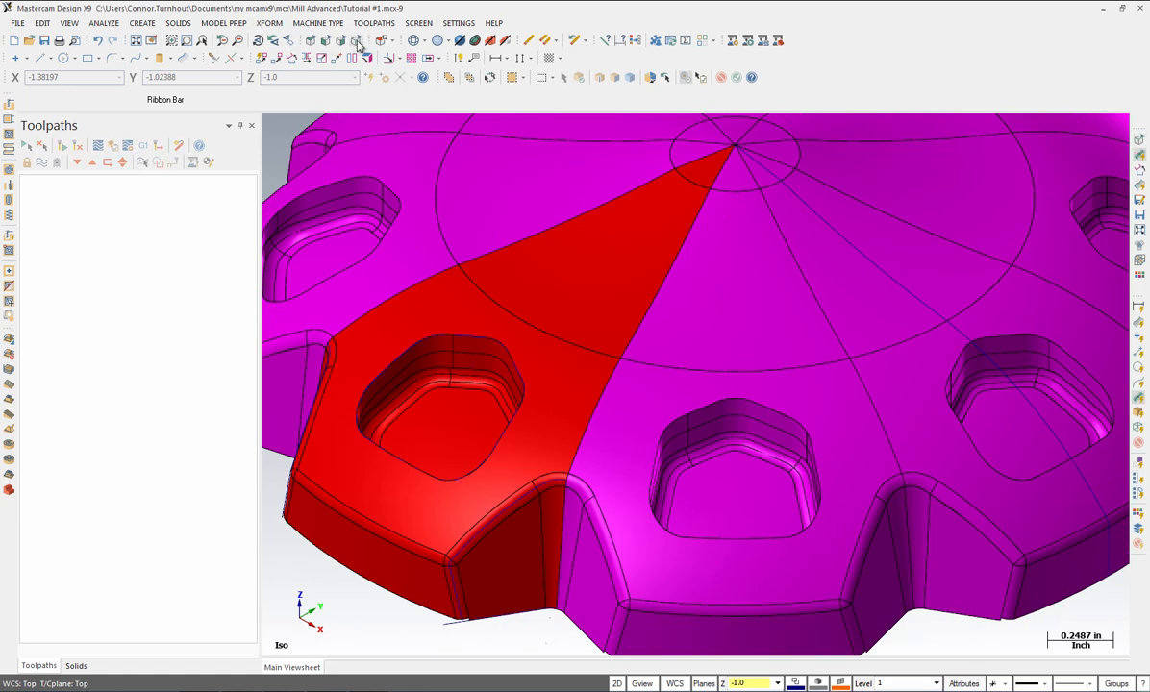
left_click(136, 40)
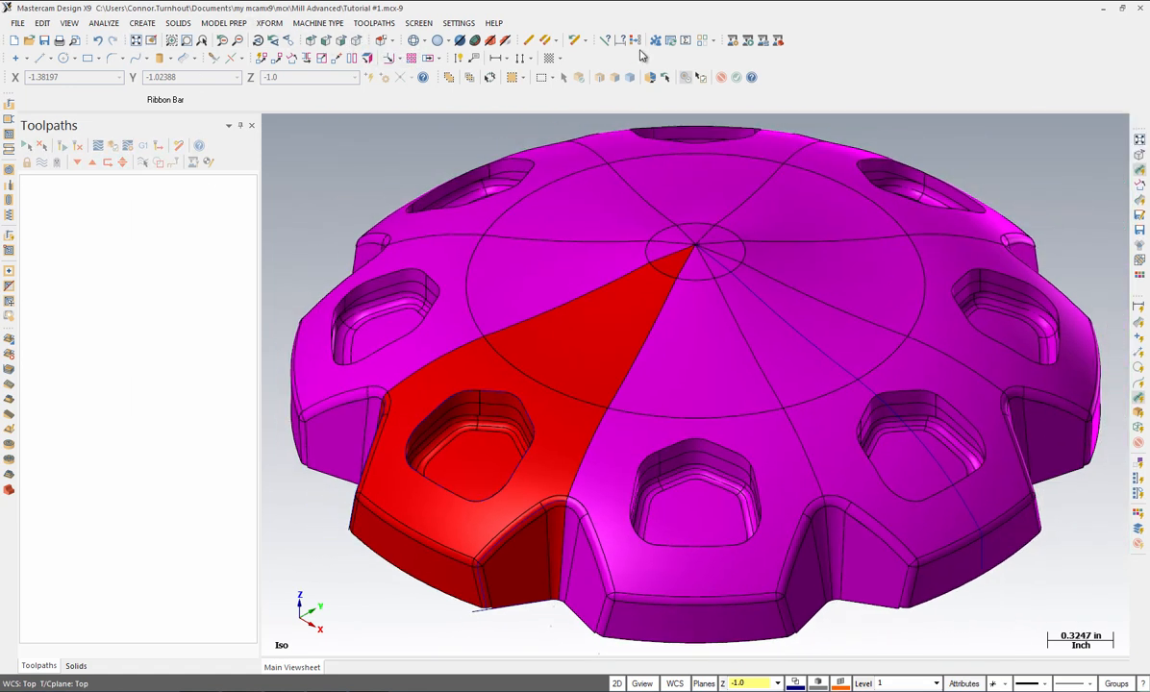
left_click(637, 42)
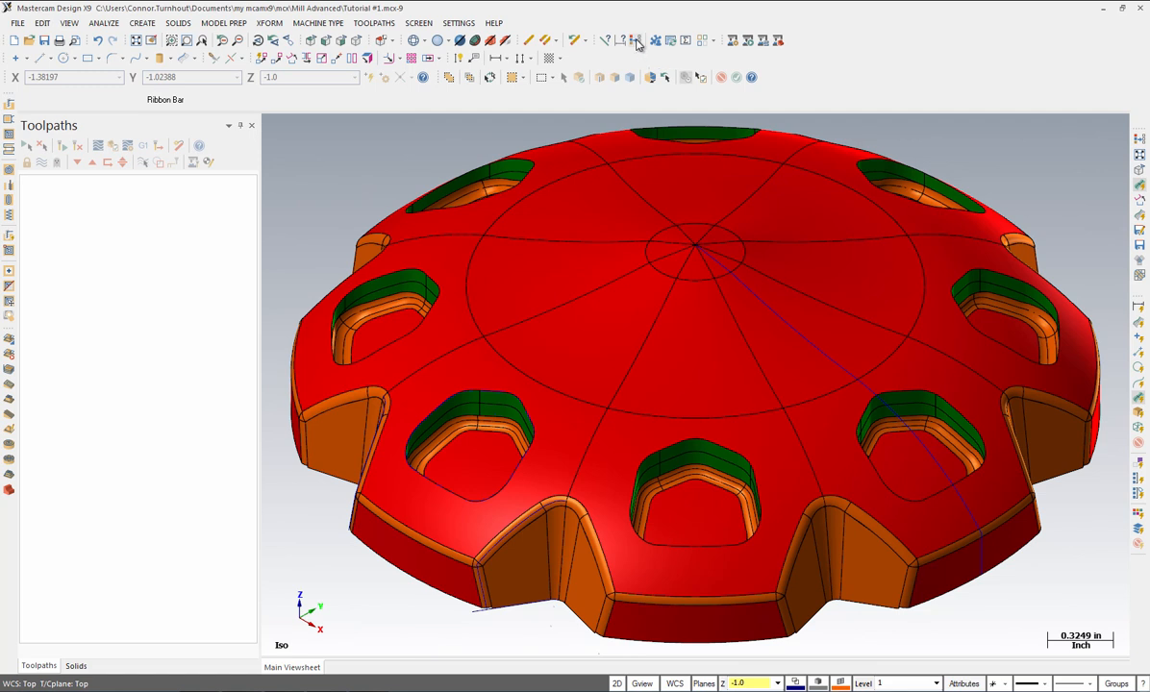
Step: Orient the normals of every disc surface consistently, then switch construction mode from 2D to 3D
left_click(44, 24)
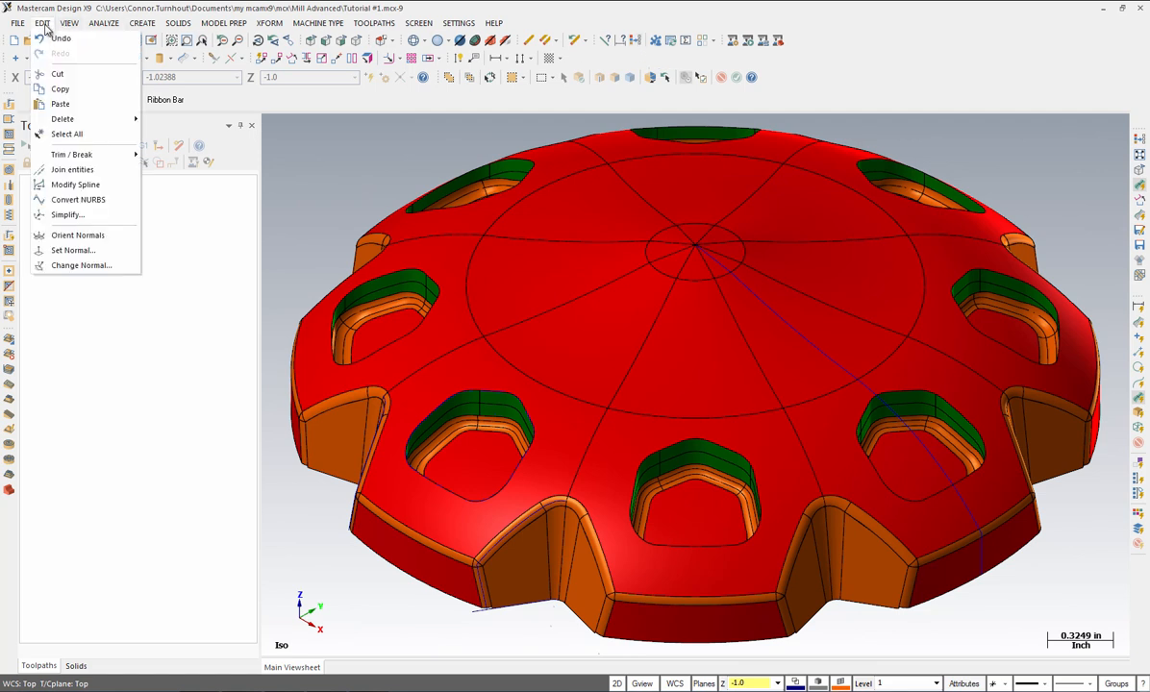
left_click(78, 240)
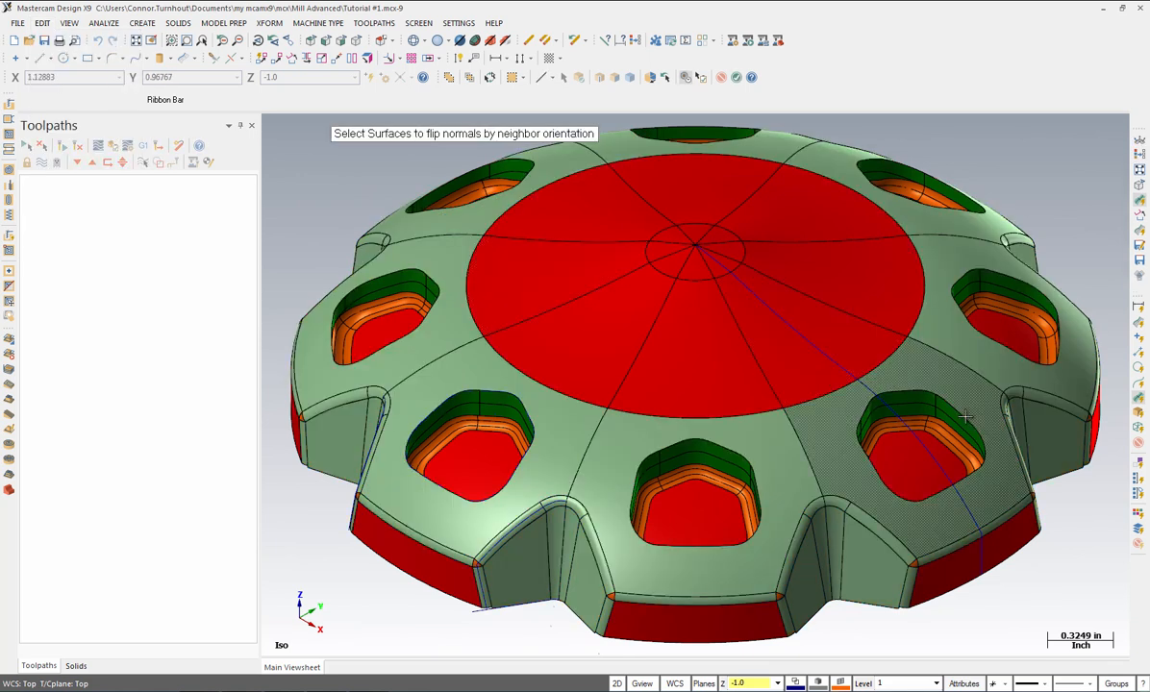
left_click(1141, 404)
key("Return")
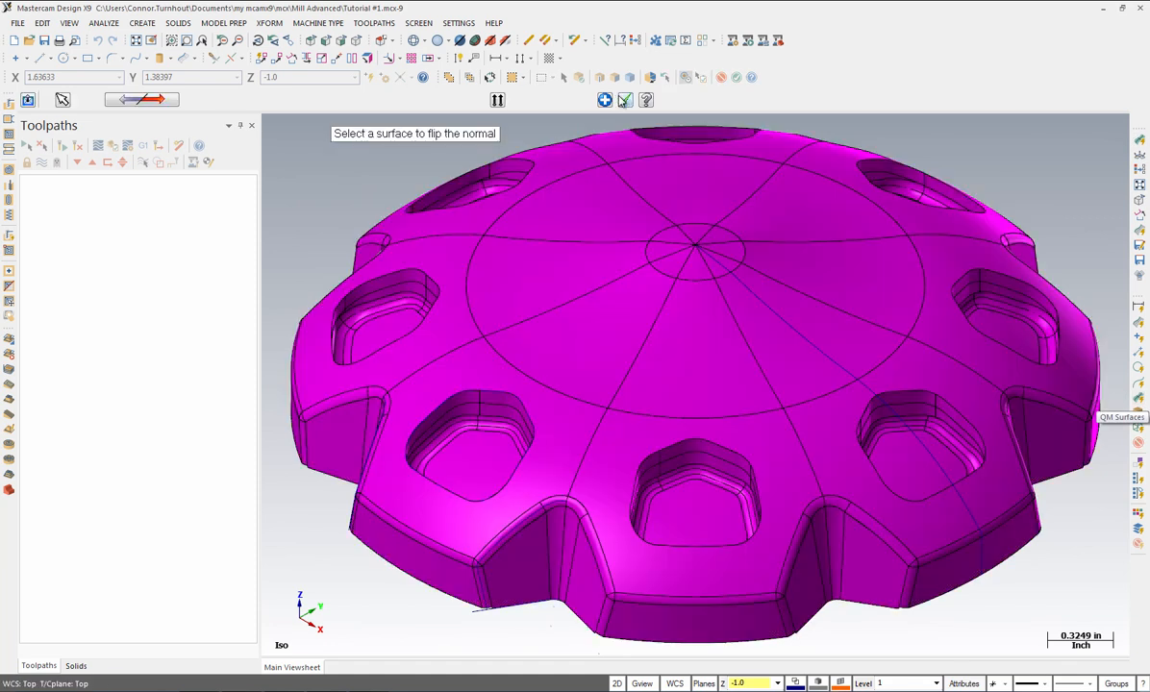
left_click(625, 100)
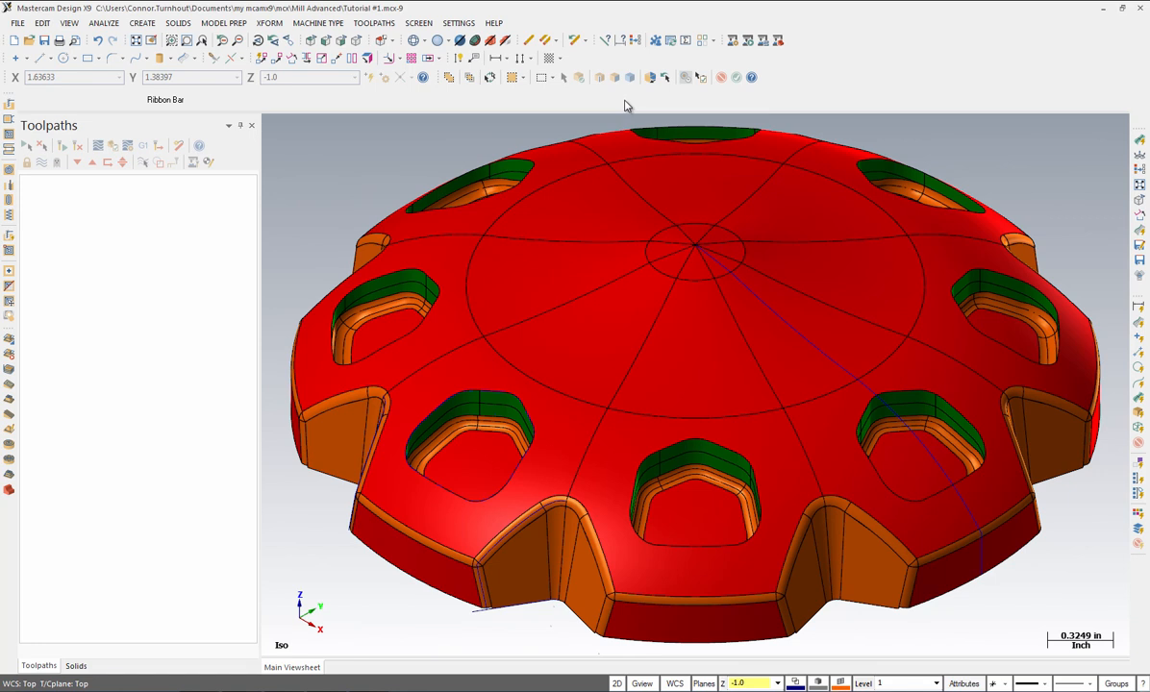
left_click(617, 685)
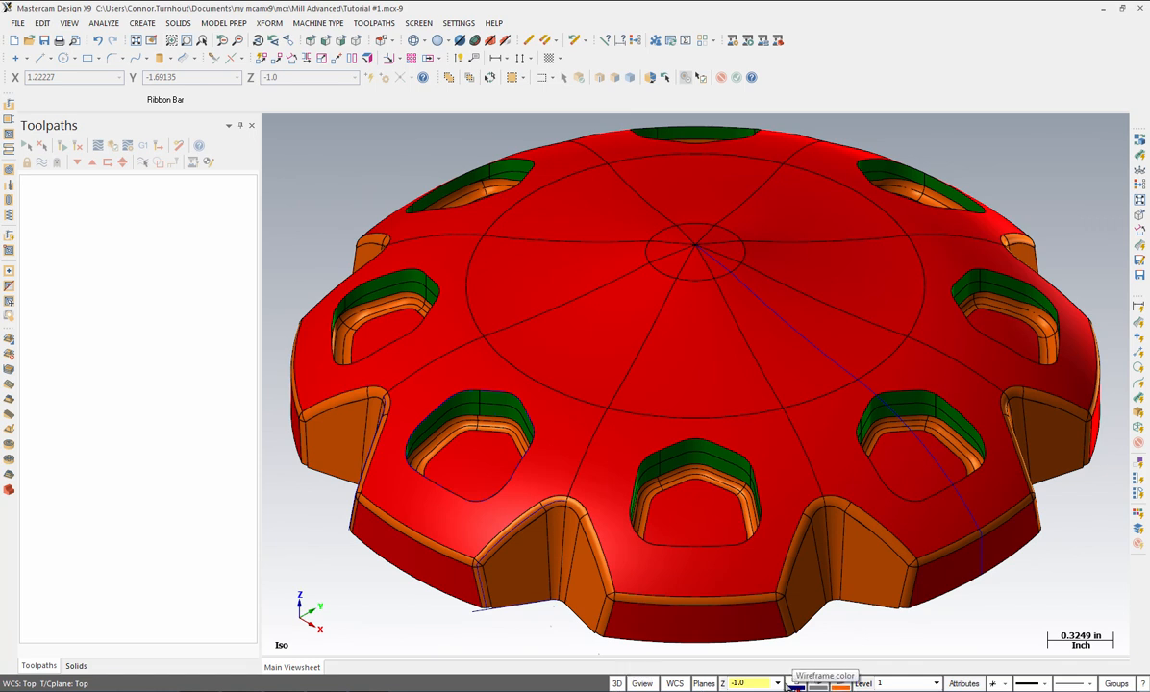
Step: In the Level Manager, name level 1 'Wirframe Geometry' and create main level 2 'Toolpath Geometry'
left_click(868, 684)
left_click(113, 179)
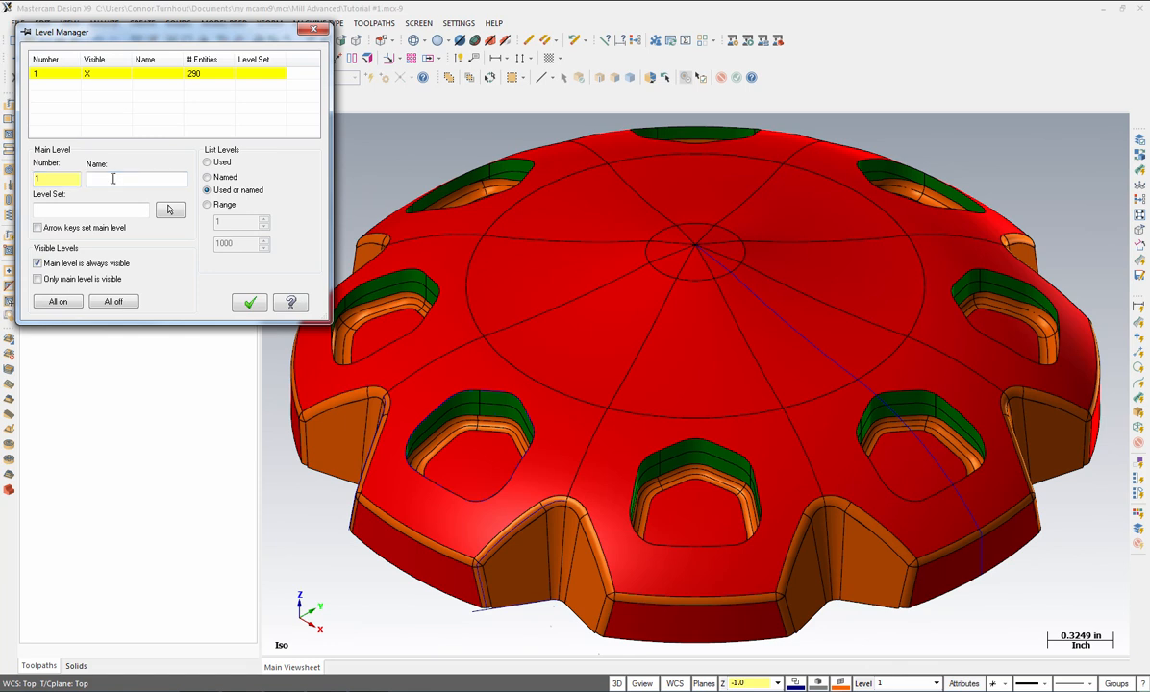
type("Wi")
type("rframe Geometry")
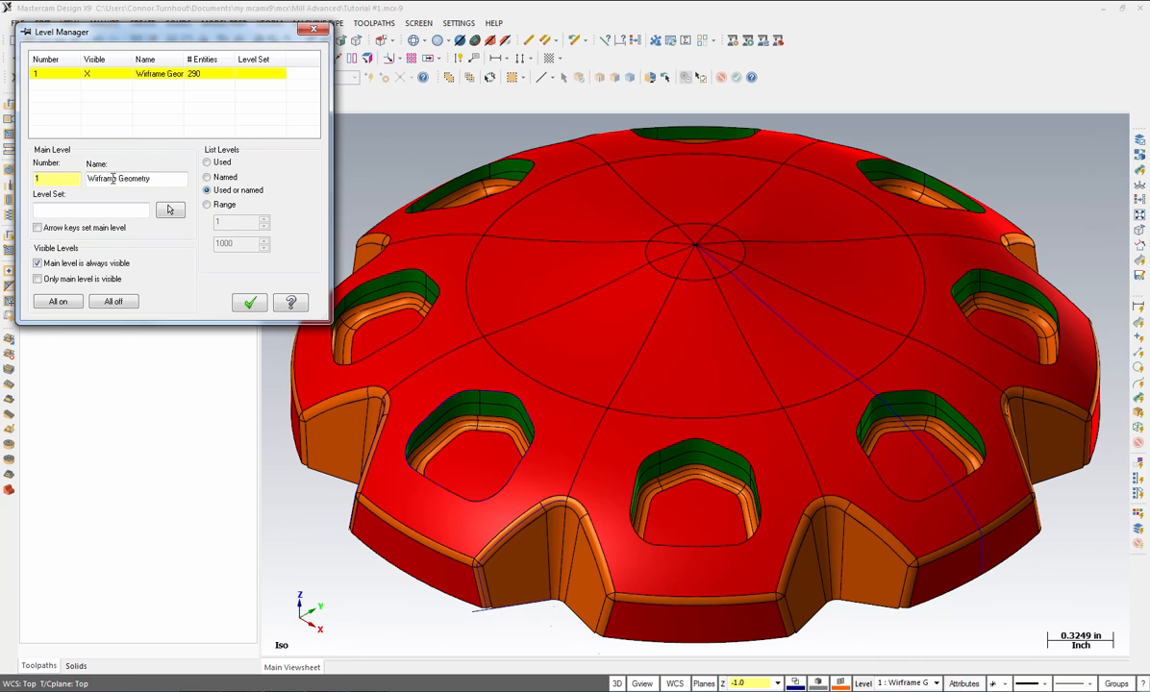
left_click_drag(54, 179, 27, 174)
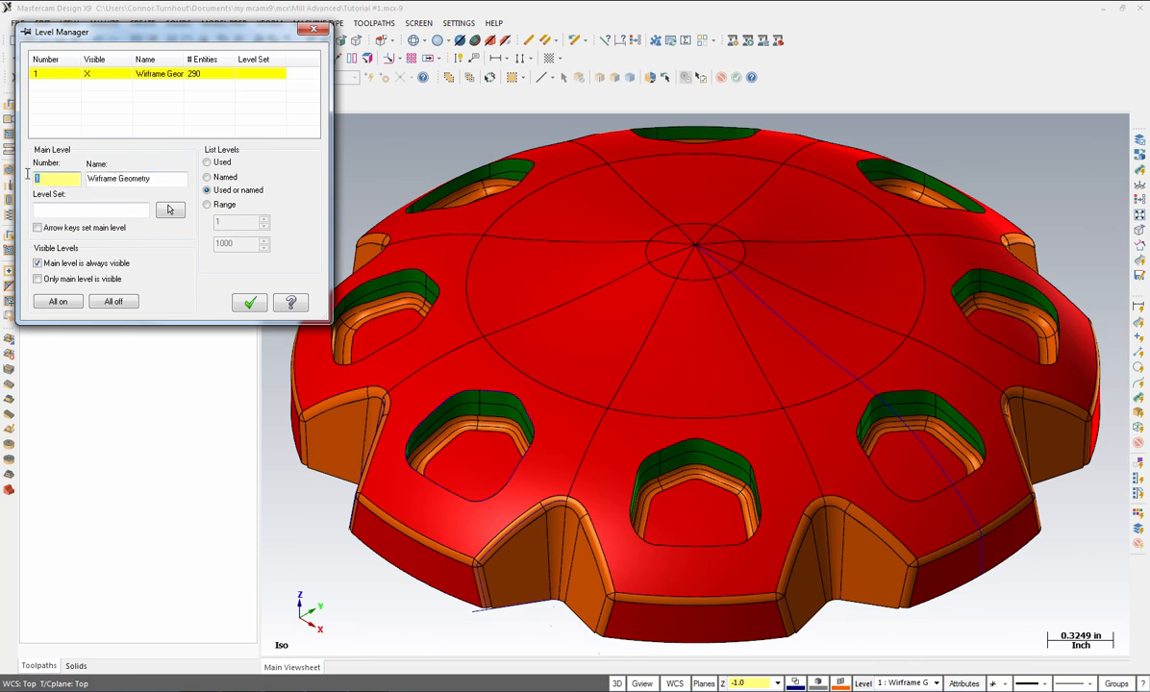
left_click(127, 179)
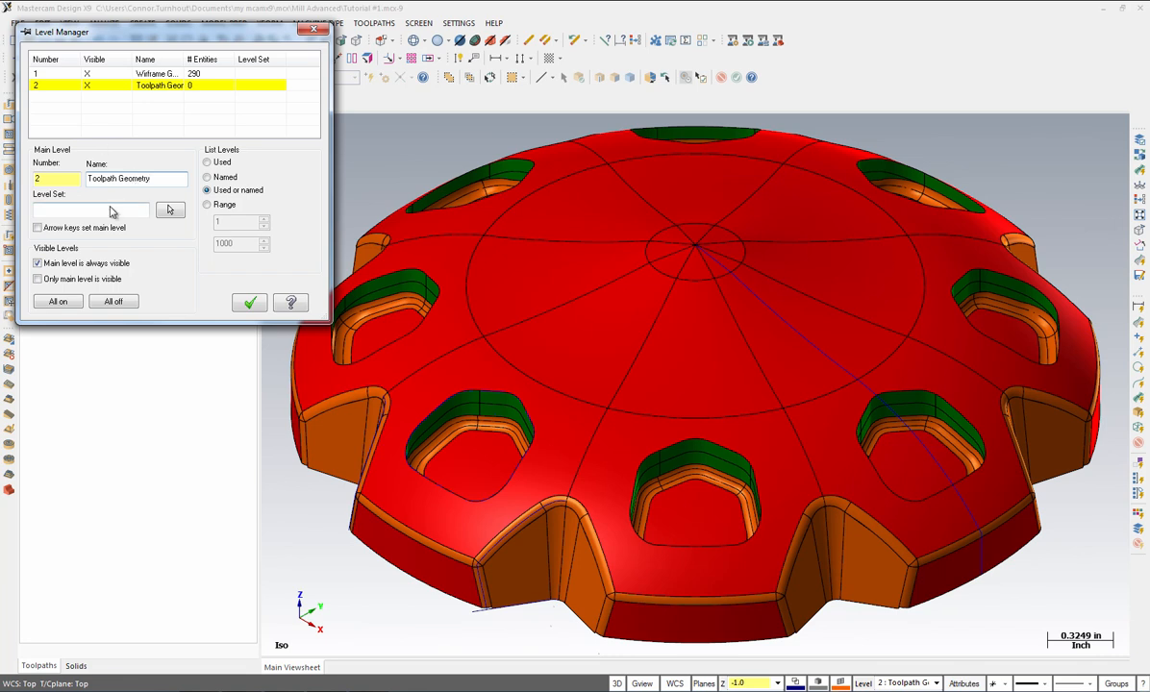
left_click(250, 305)
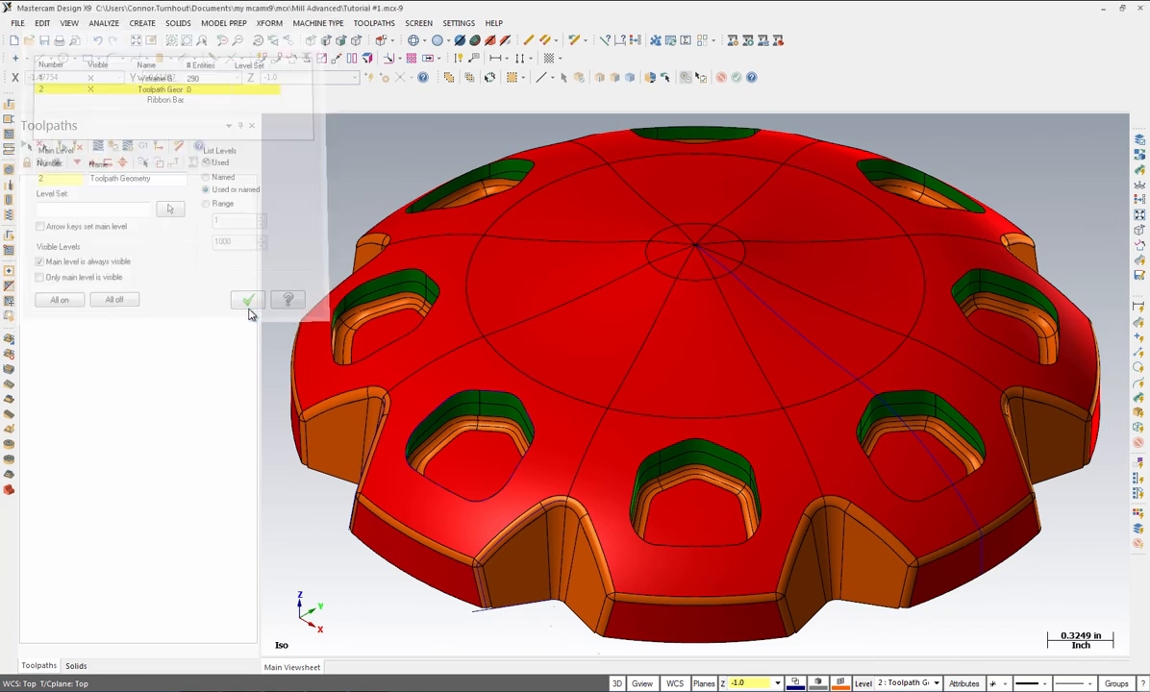
Step: Set construction depth Z to 0.0 and move all disc surfaces to main level 2
left_click(753, 684)
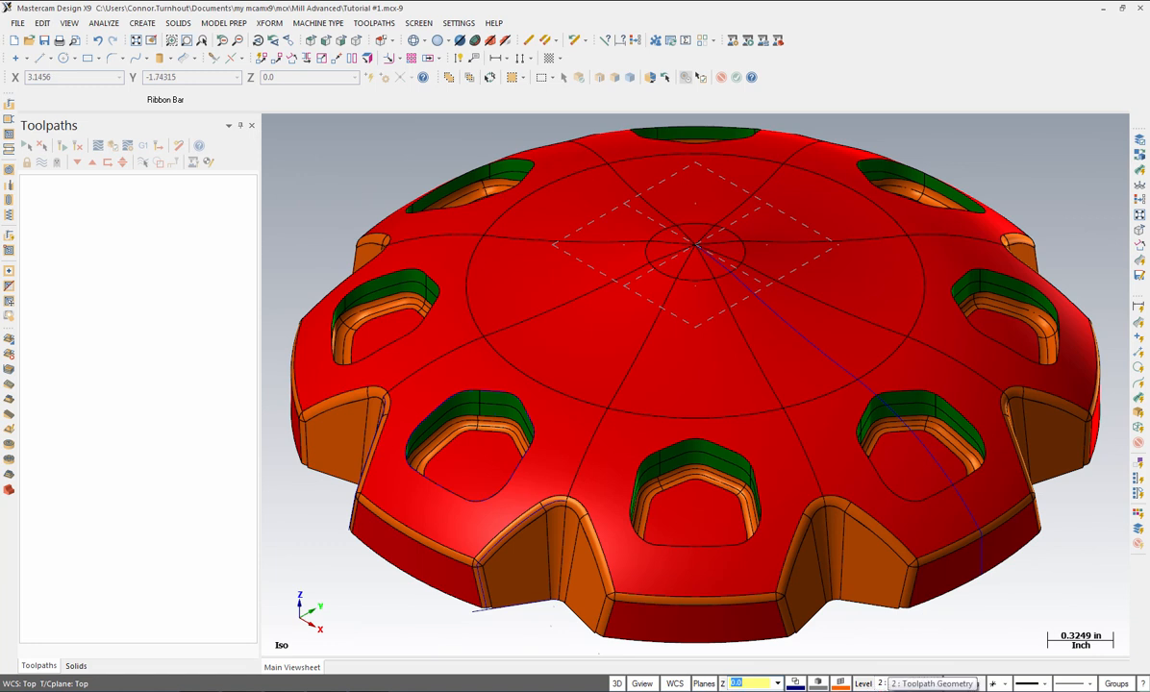
left_click(1140, 402)
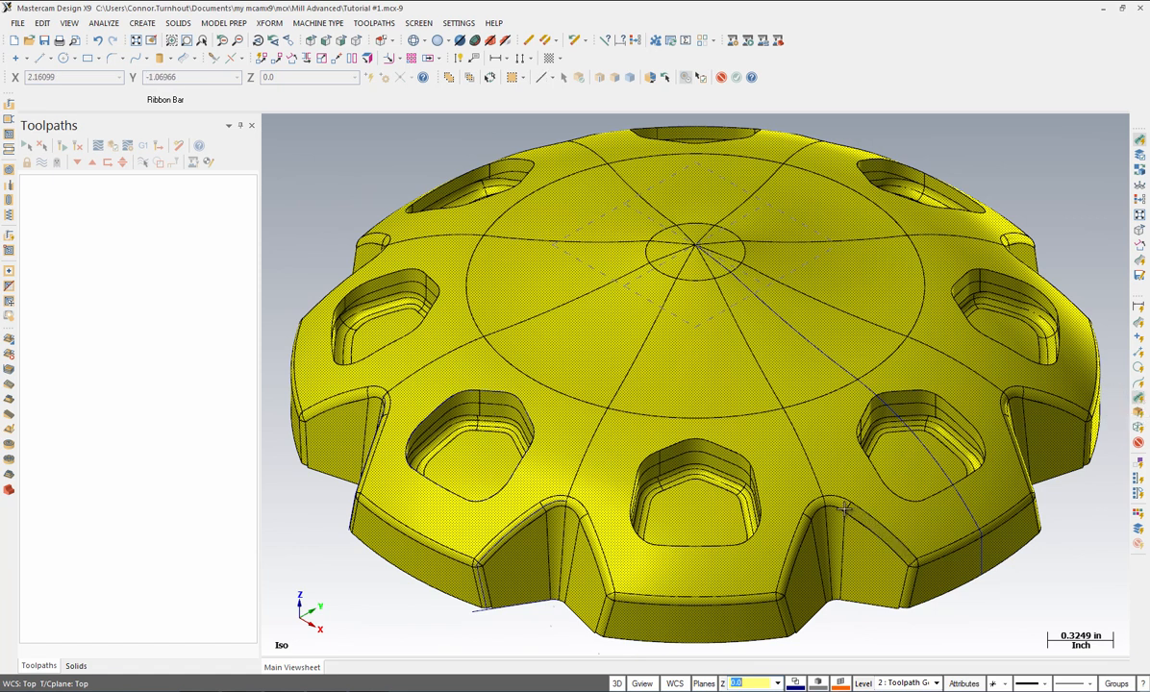
right_click(869, 684)
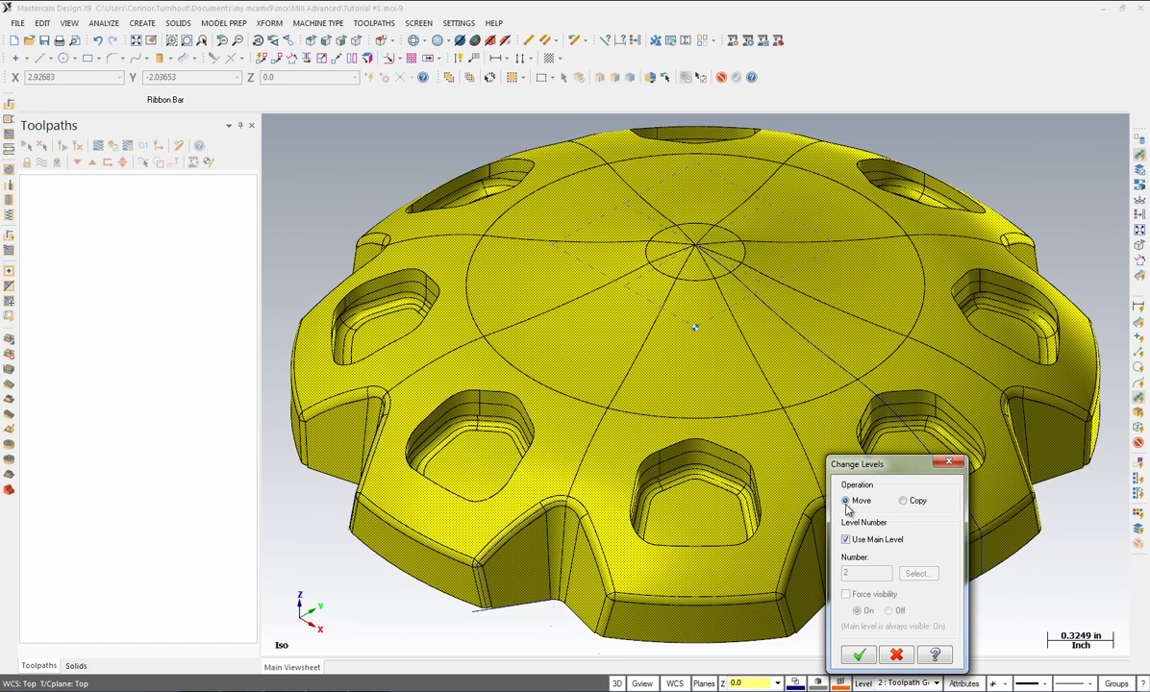
left_click(858, 657)
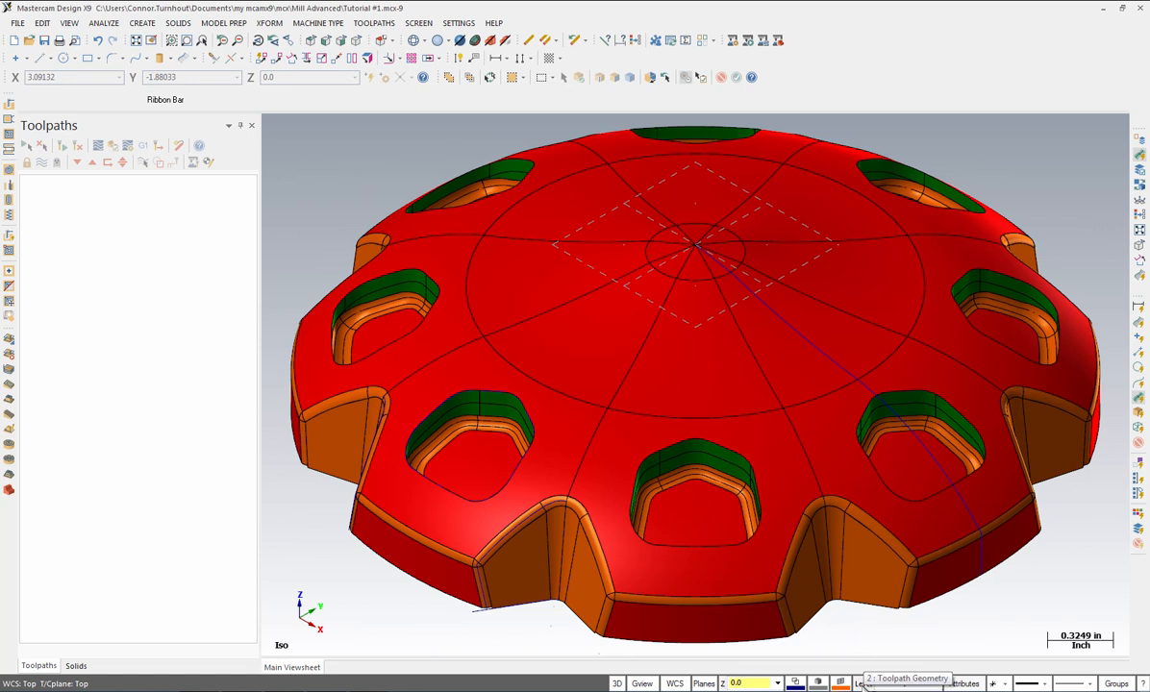
Step: Check the Level Manager to confirm 256 surfaces on level 2, then close it
left_click(863, 682)
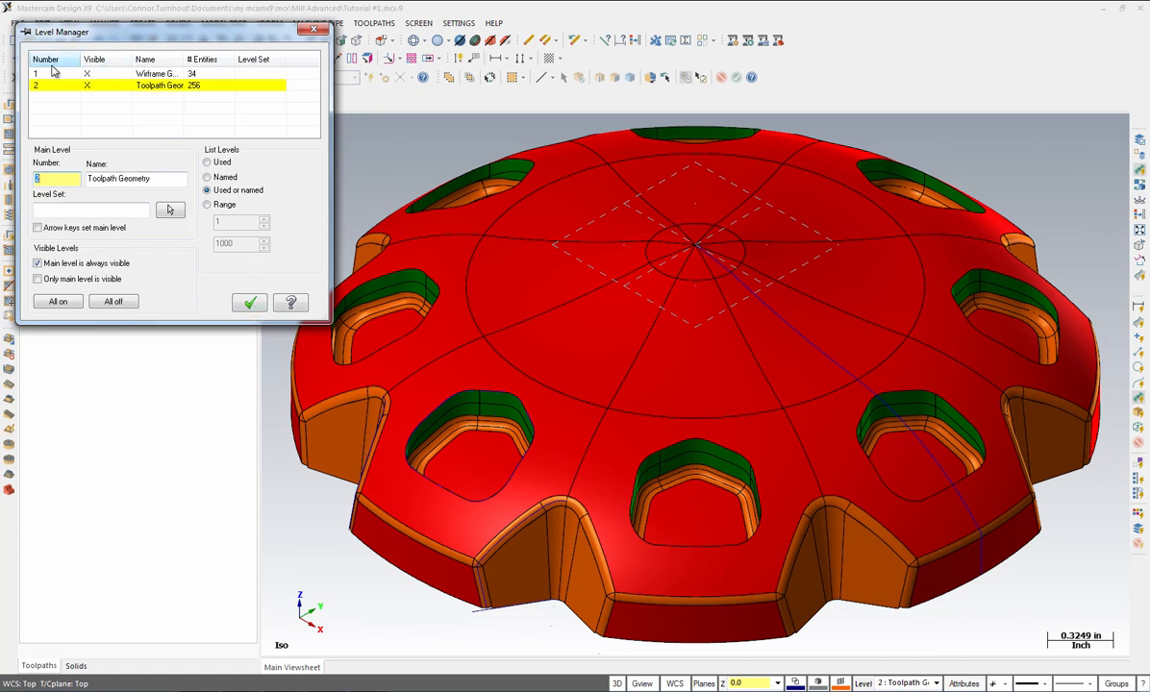
left_click(84, 74)
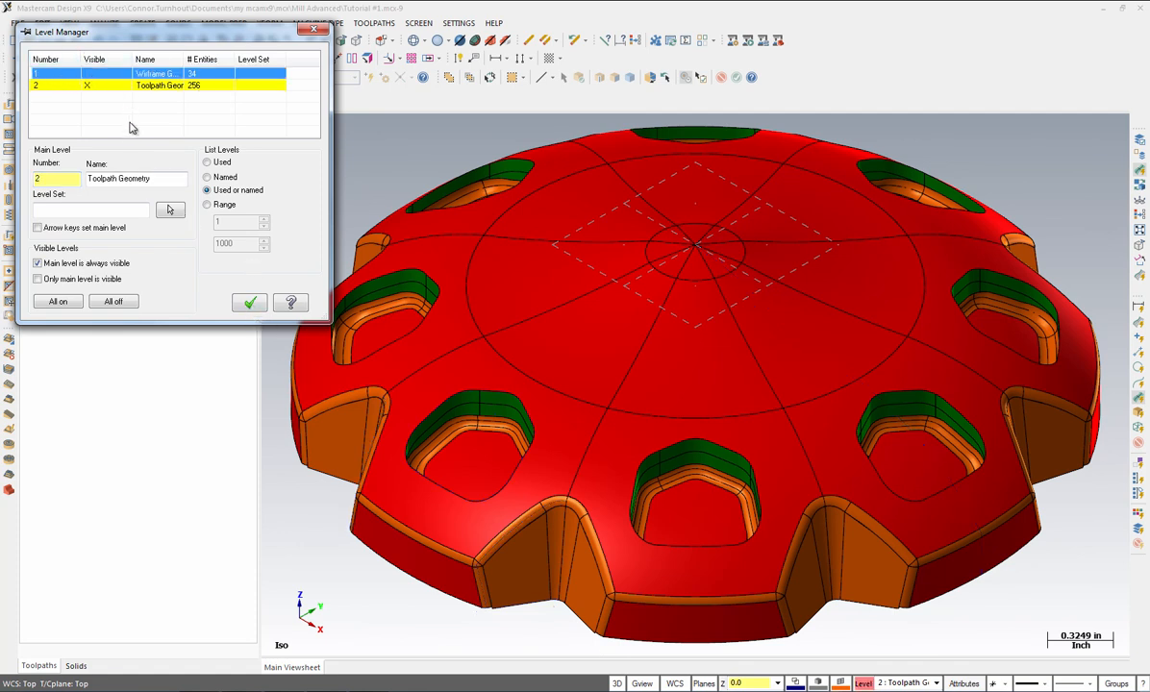
left_click(252, 306)
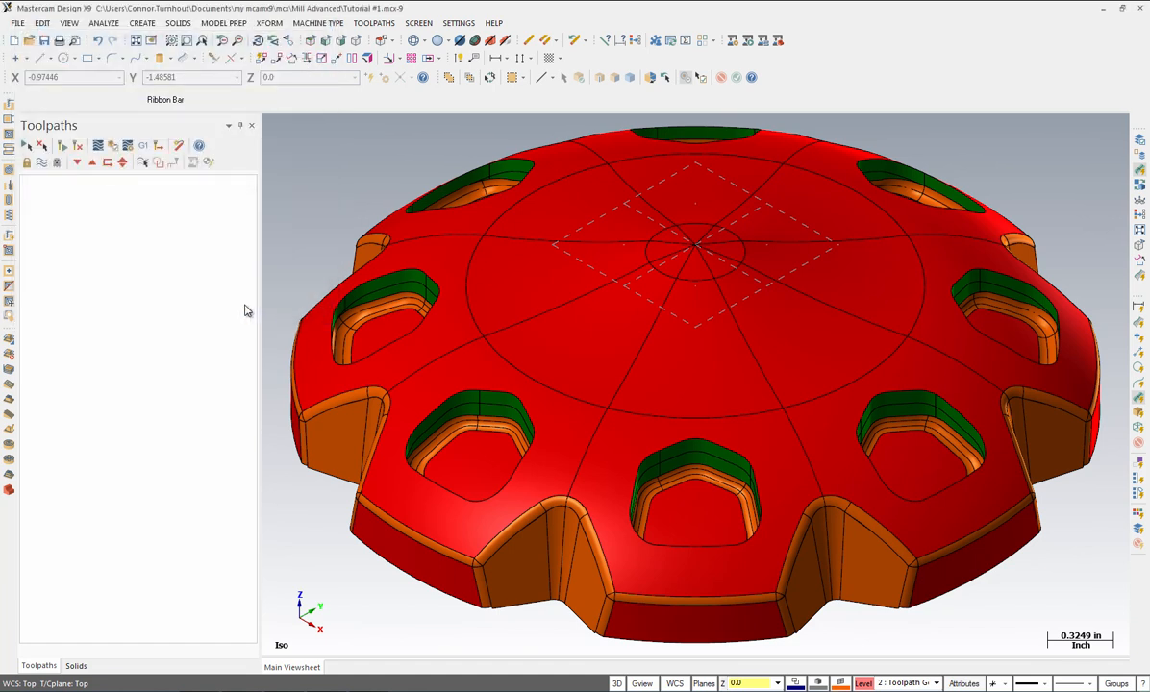
Step: Save the part as Tutorial #5.mcx-9 in the Mill Advanced folder
left_click(19, 24)
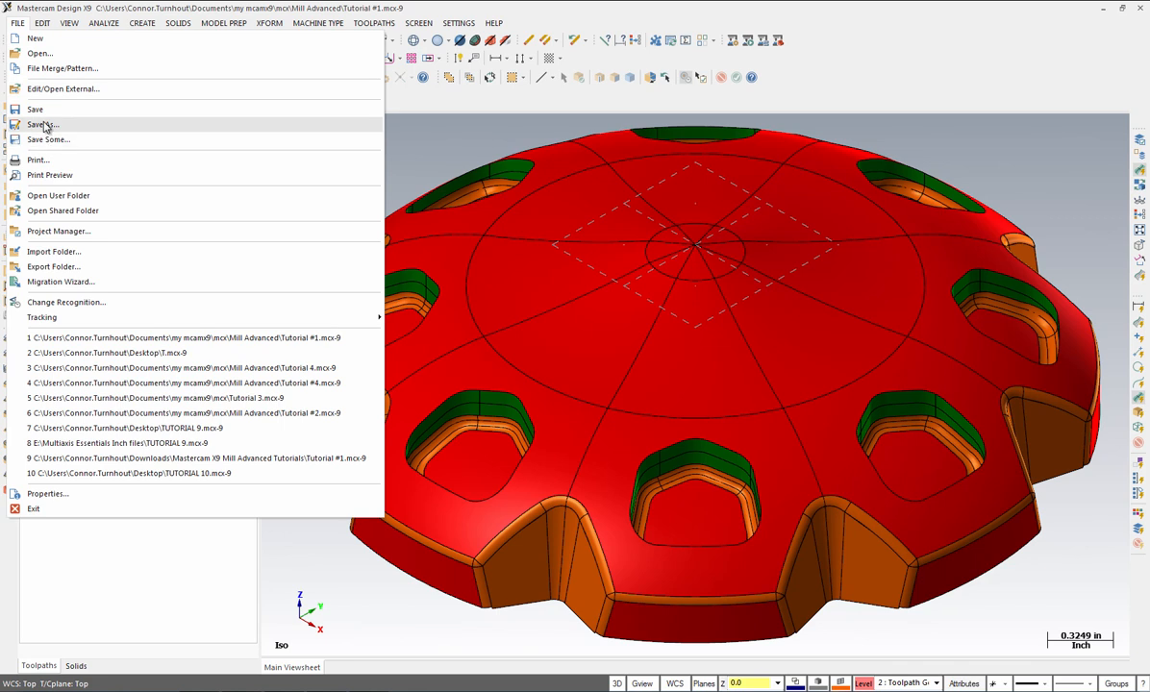
left_click(44, 122)
left_click(461, 379)
key("BackSpace")
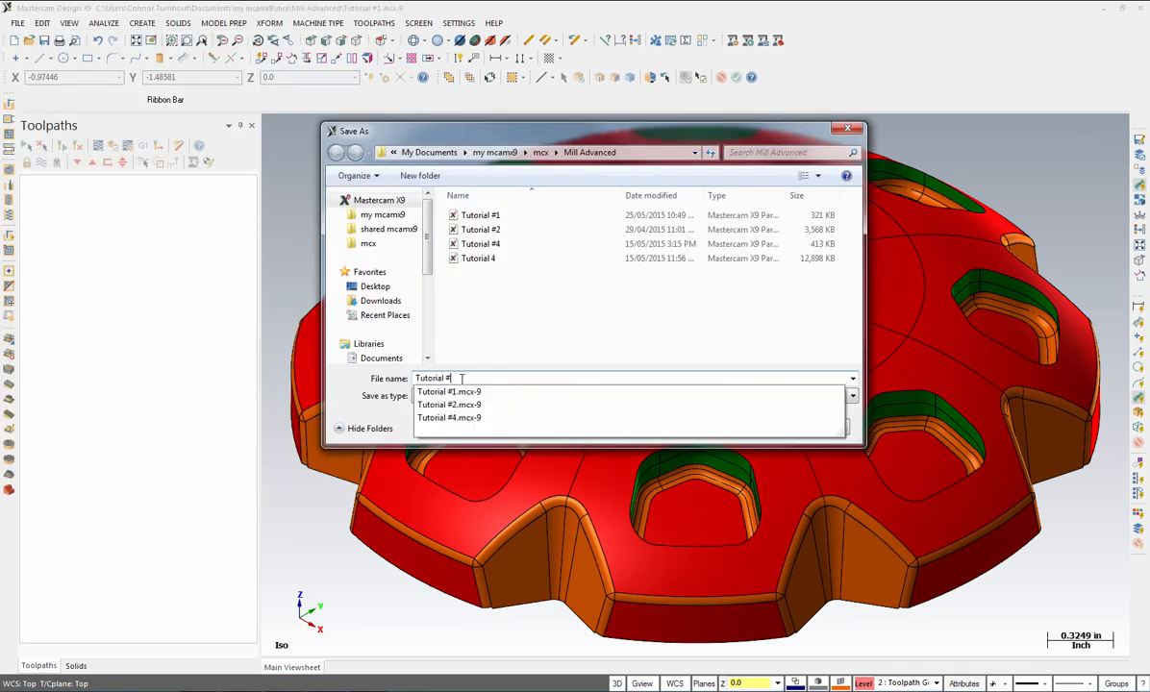
type("5")
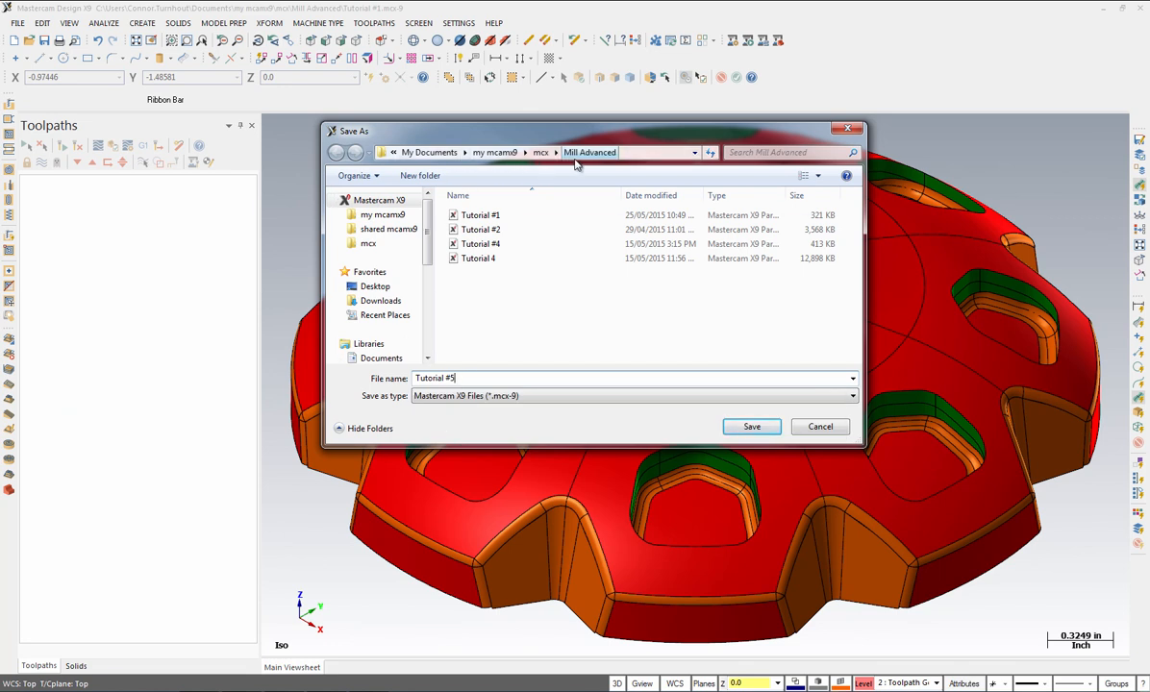
left_click(750, 429)
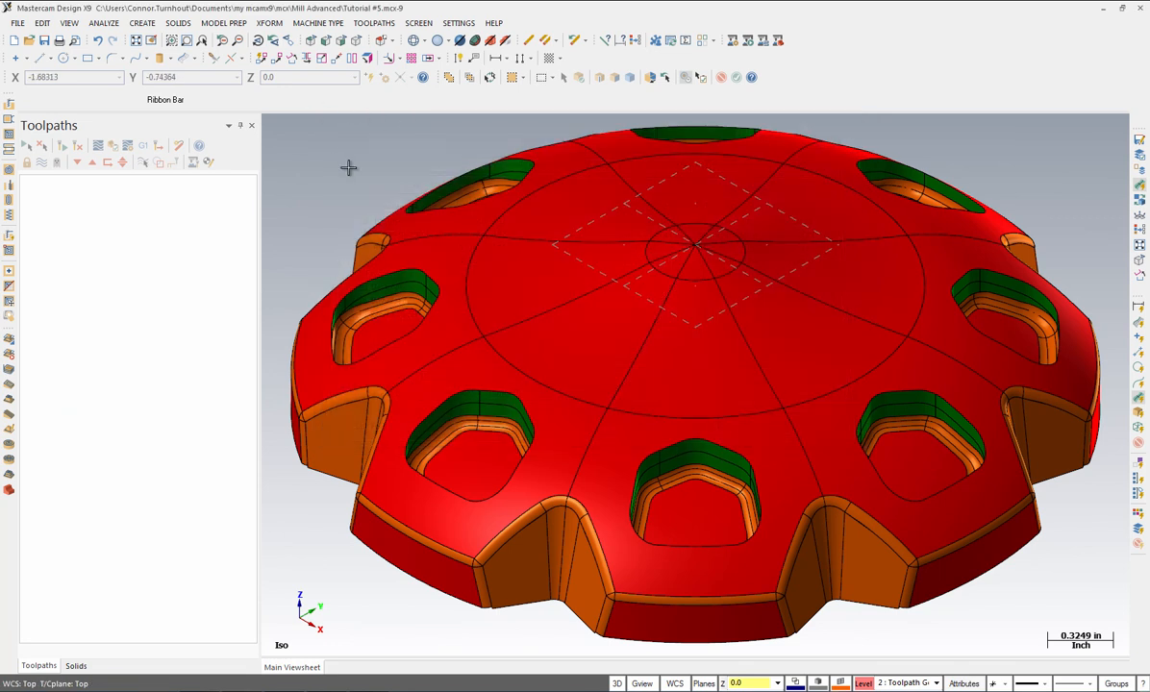